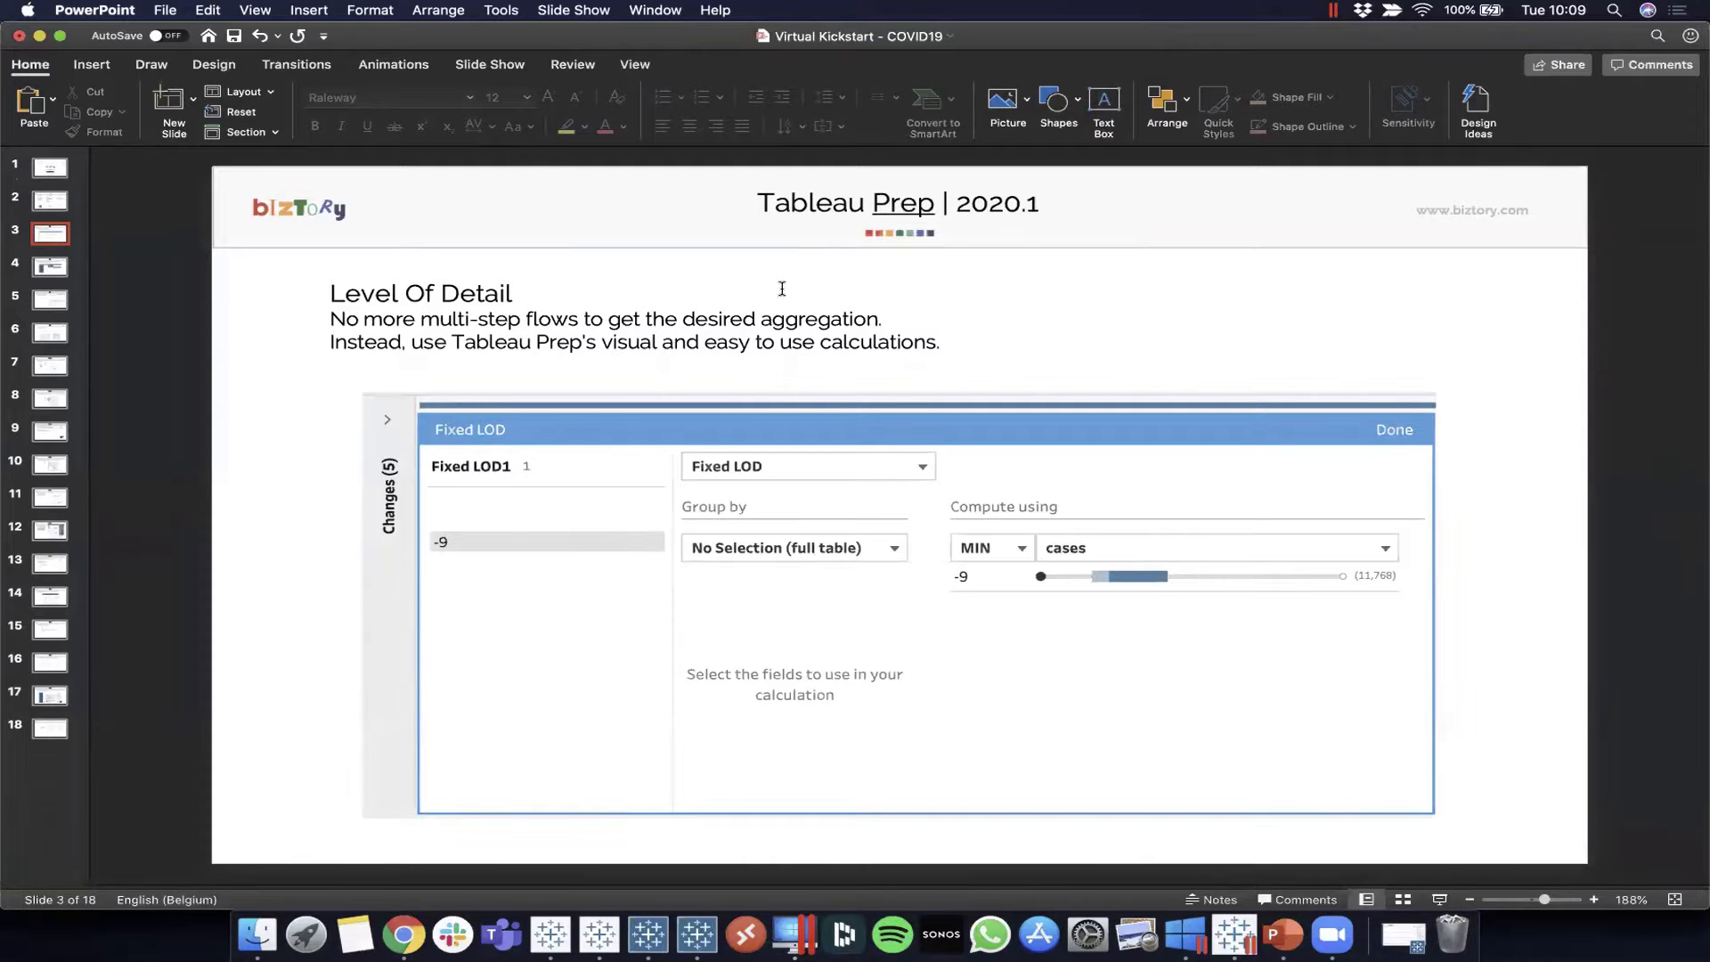
Switch to Tableau Prep Builder and add COVID-19.xlsx from the Tableau Prep folder in Finder to a new flow
left_click(643, 919)
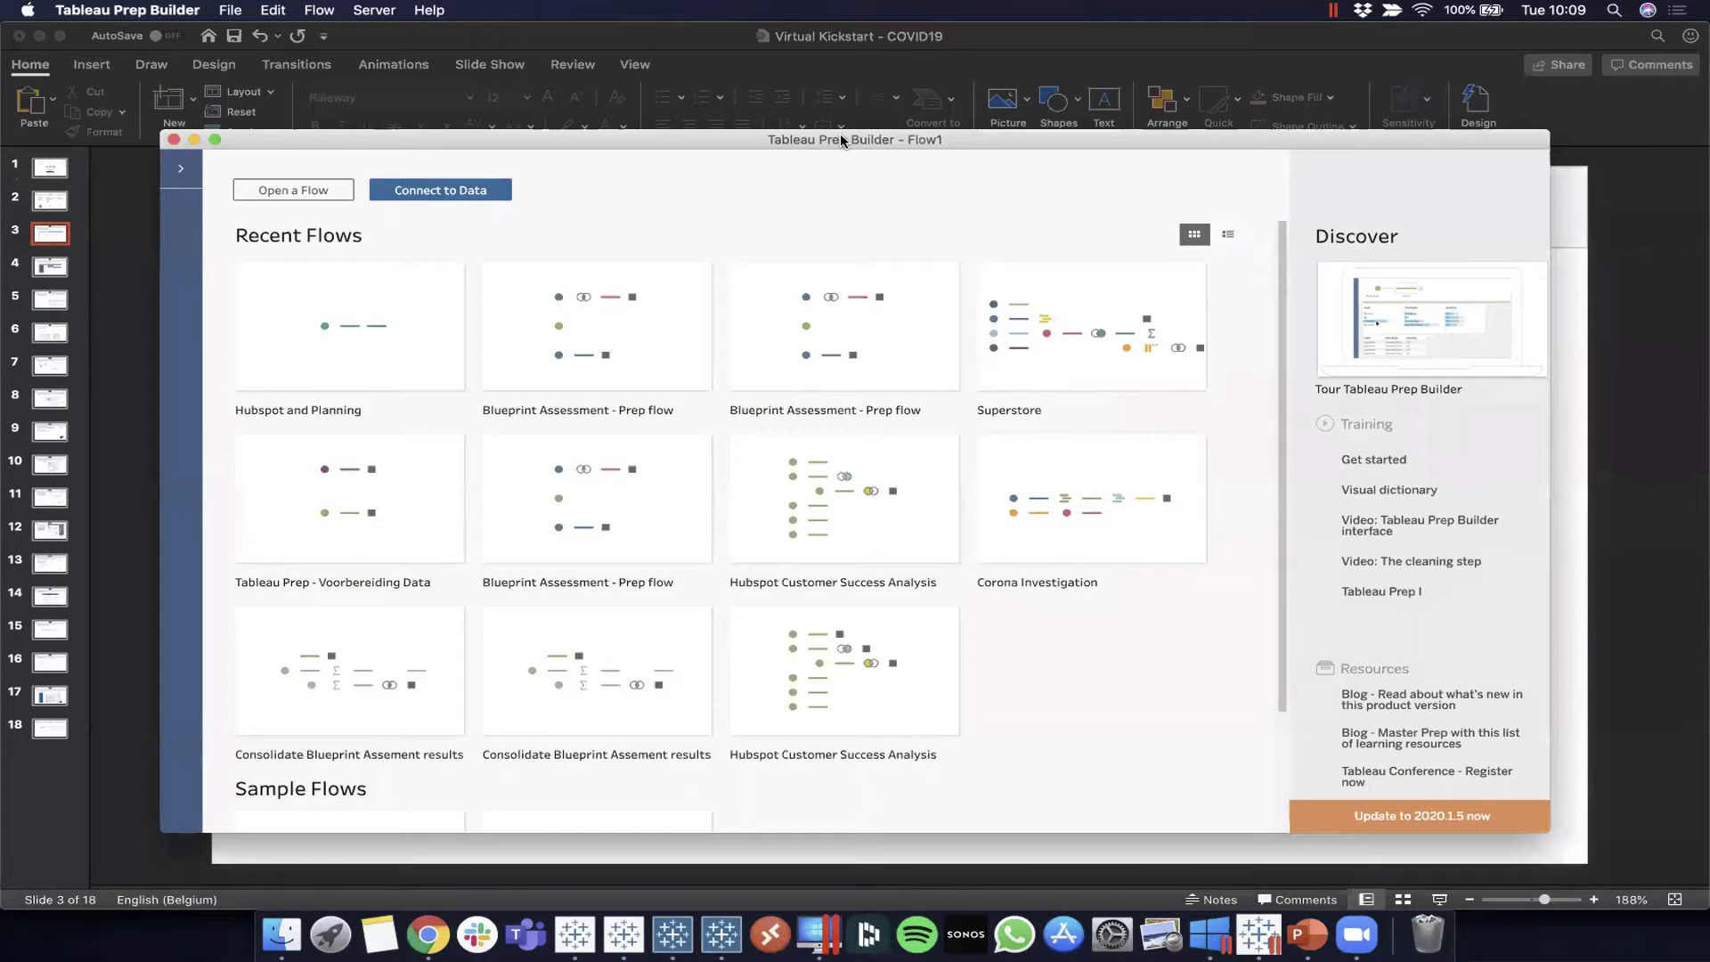
double_click(841, 136)
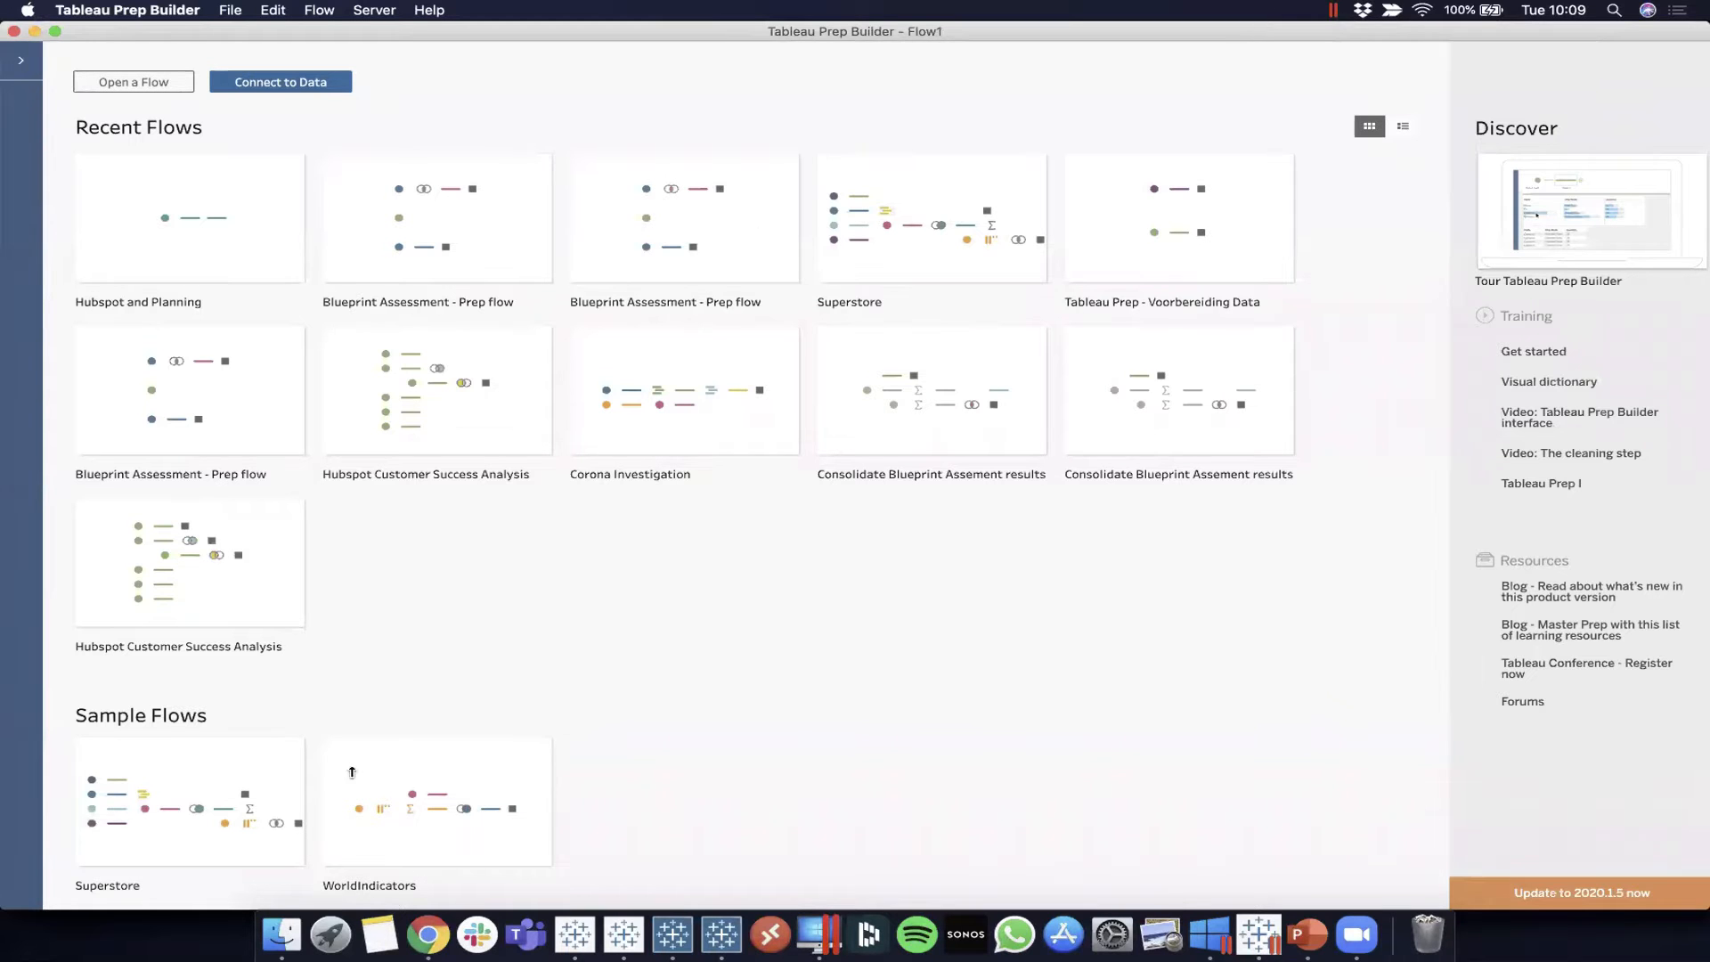
left_click(281, 931)
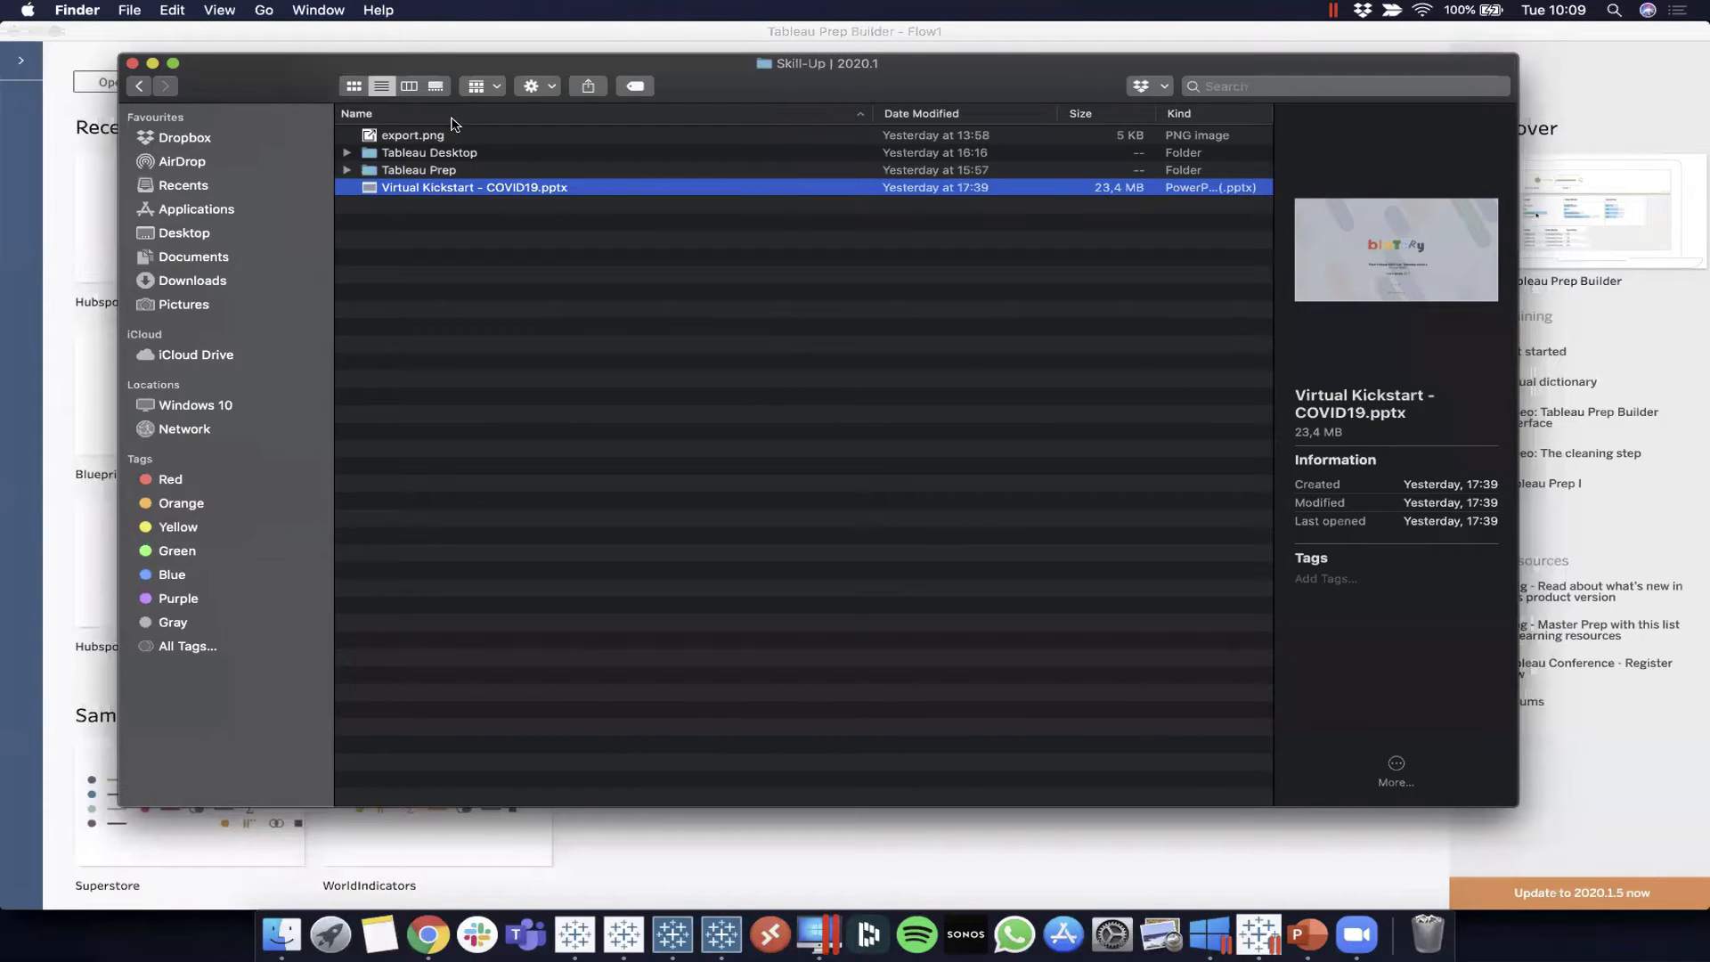
left_click(405, 172)
double_click(405, 172)
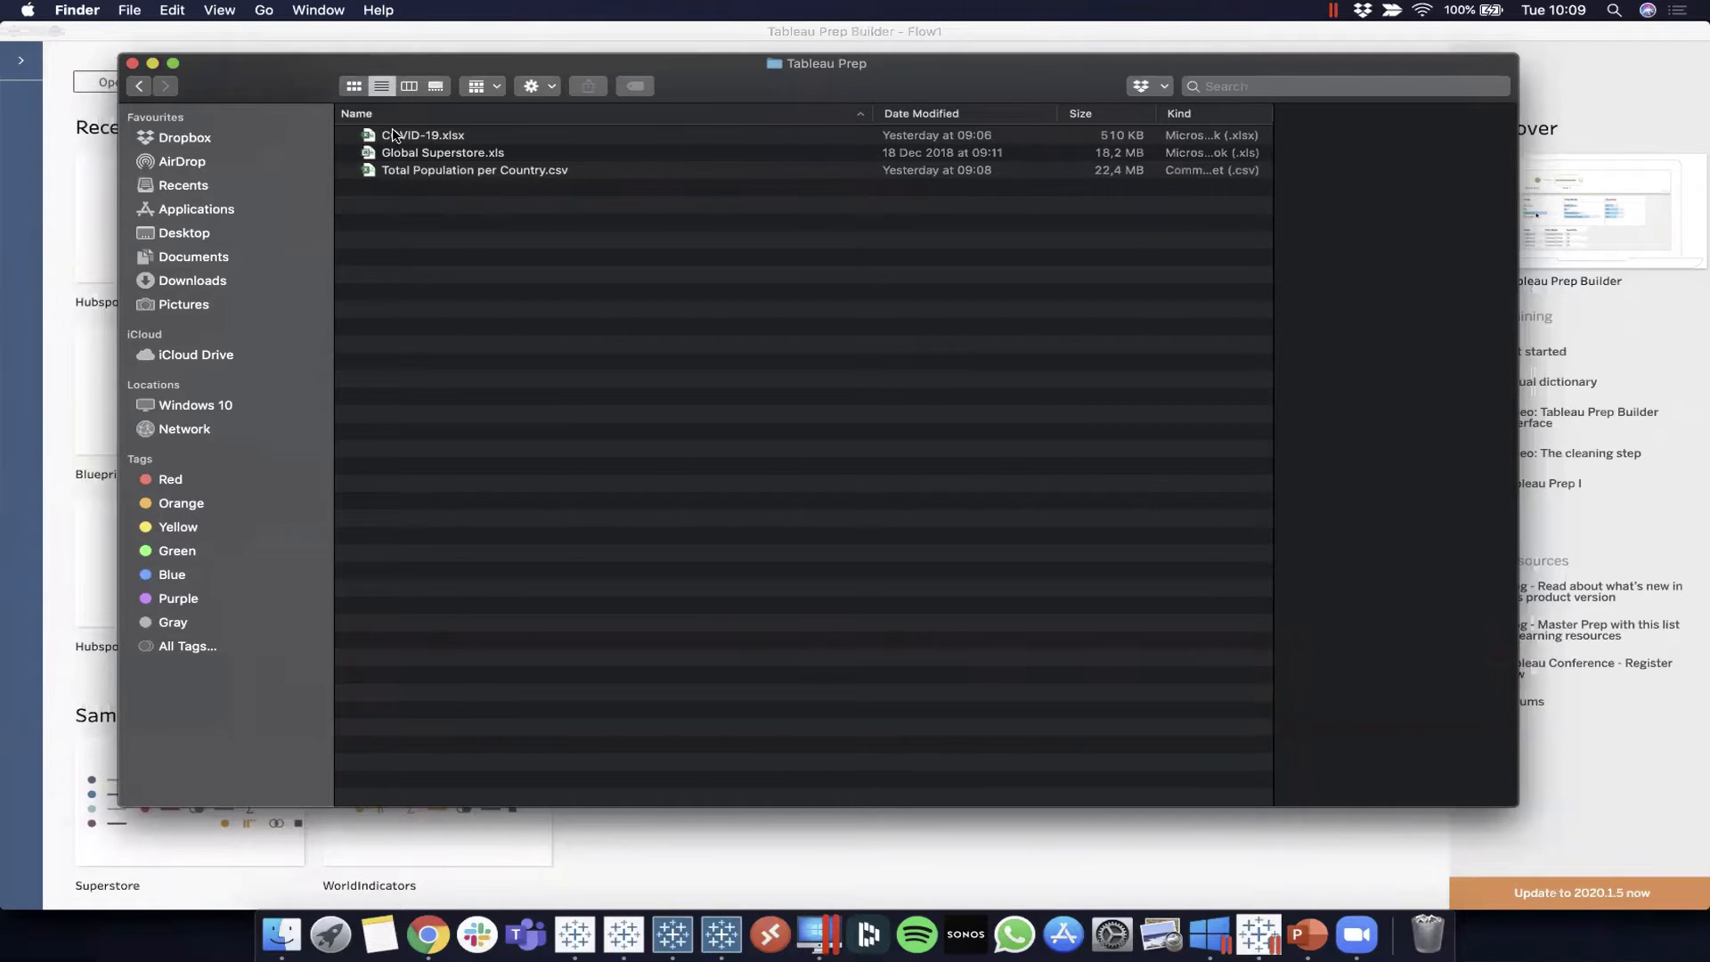
left_click(393, 135)
left_click_drag(335, 84, 237, 128)
left_click(248, 220)
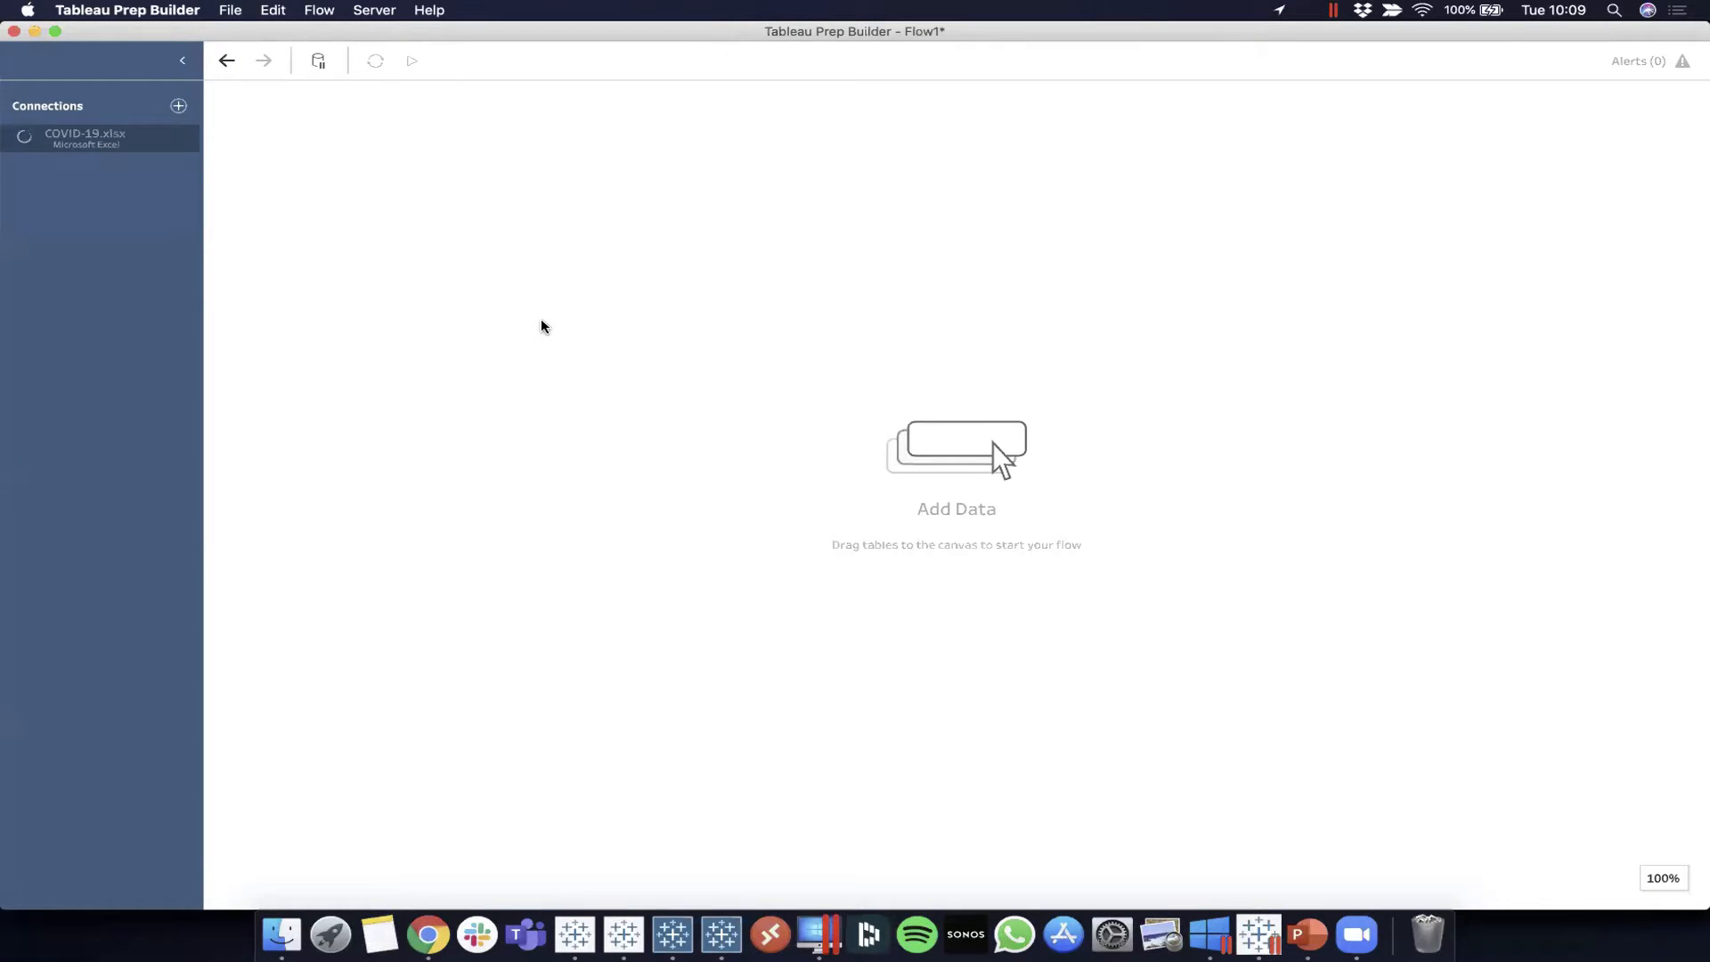
left_click_drag(740, 251, 673, 431)
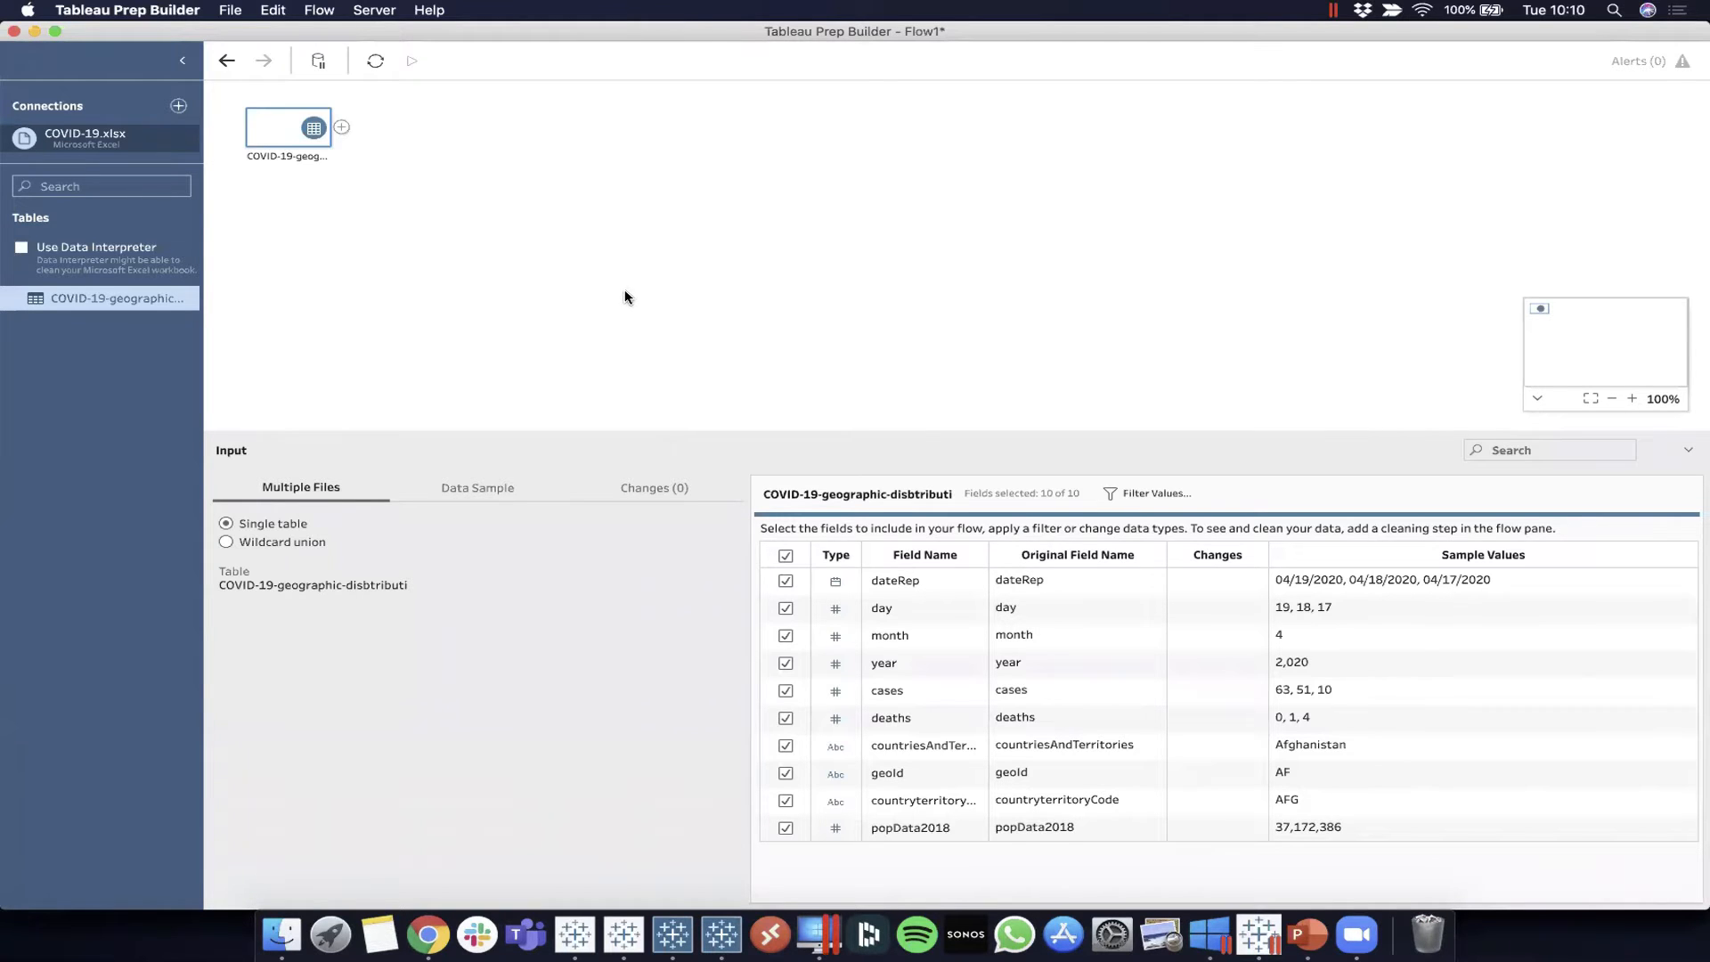
Rename the COVID-19 geographic distribution input in the flow as COVID-19
double_click(303, 155)
left_click(301, 156)
key("Right")
key("Right")
key("BackSpace")
key("BackSpace")
key("BackSpace")
key("BackSpace")
key("BackSpace")
key("BackSpace")
key("BackSpace")
key("BackSpace")
key("BackSpace")
key("BackSpace")
key("BackSpace")
key("BackSpace")
key("BackSpace")
key("BackSpace")
key("BackSpace")
key("BackSpace")
key("BackSpace")
key("BackSpace")
key("BackSpace")
key("BackSpace")
key("BackSpace")
key("BackSpace")
key("BackSpace")
key("Return")
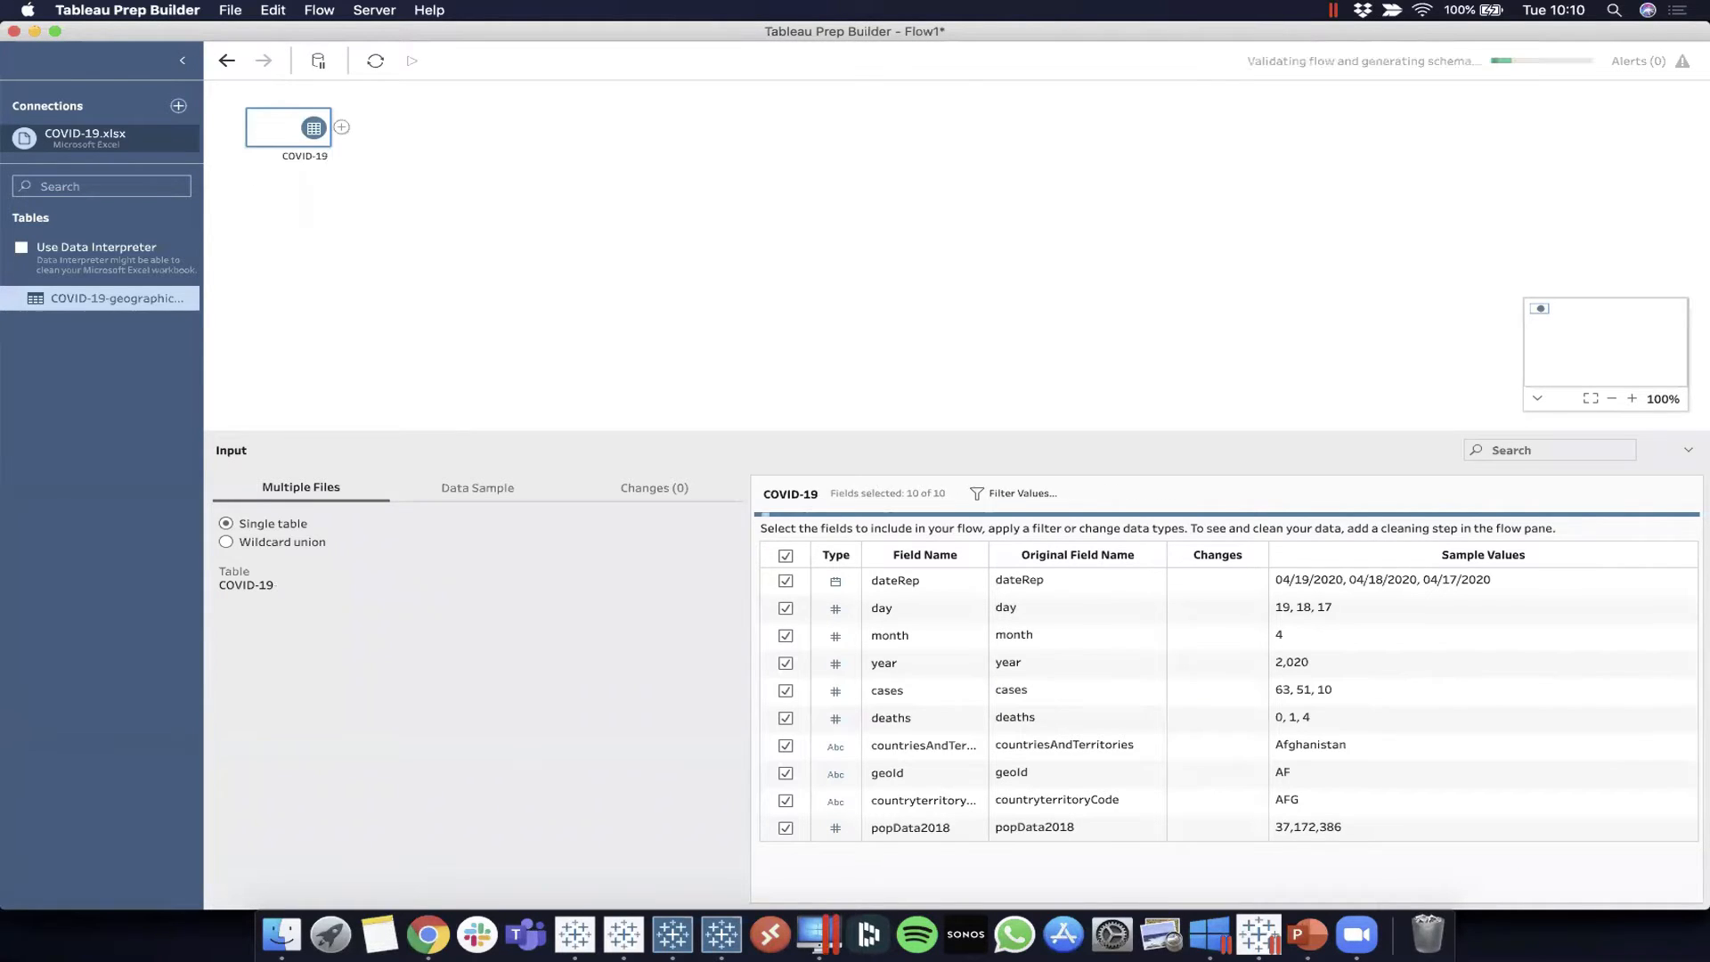
left_click(591, 291)
Add a cleaning step after the COVID-19 input
left_click(306, 125)
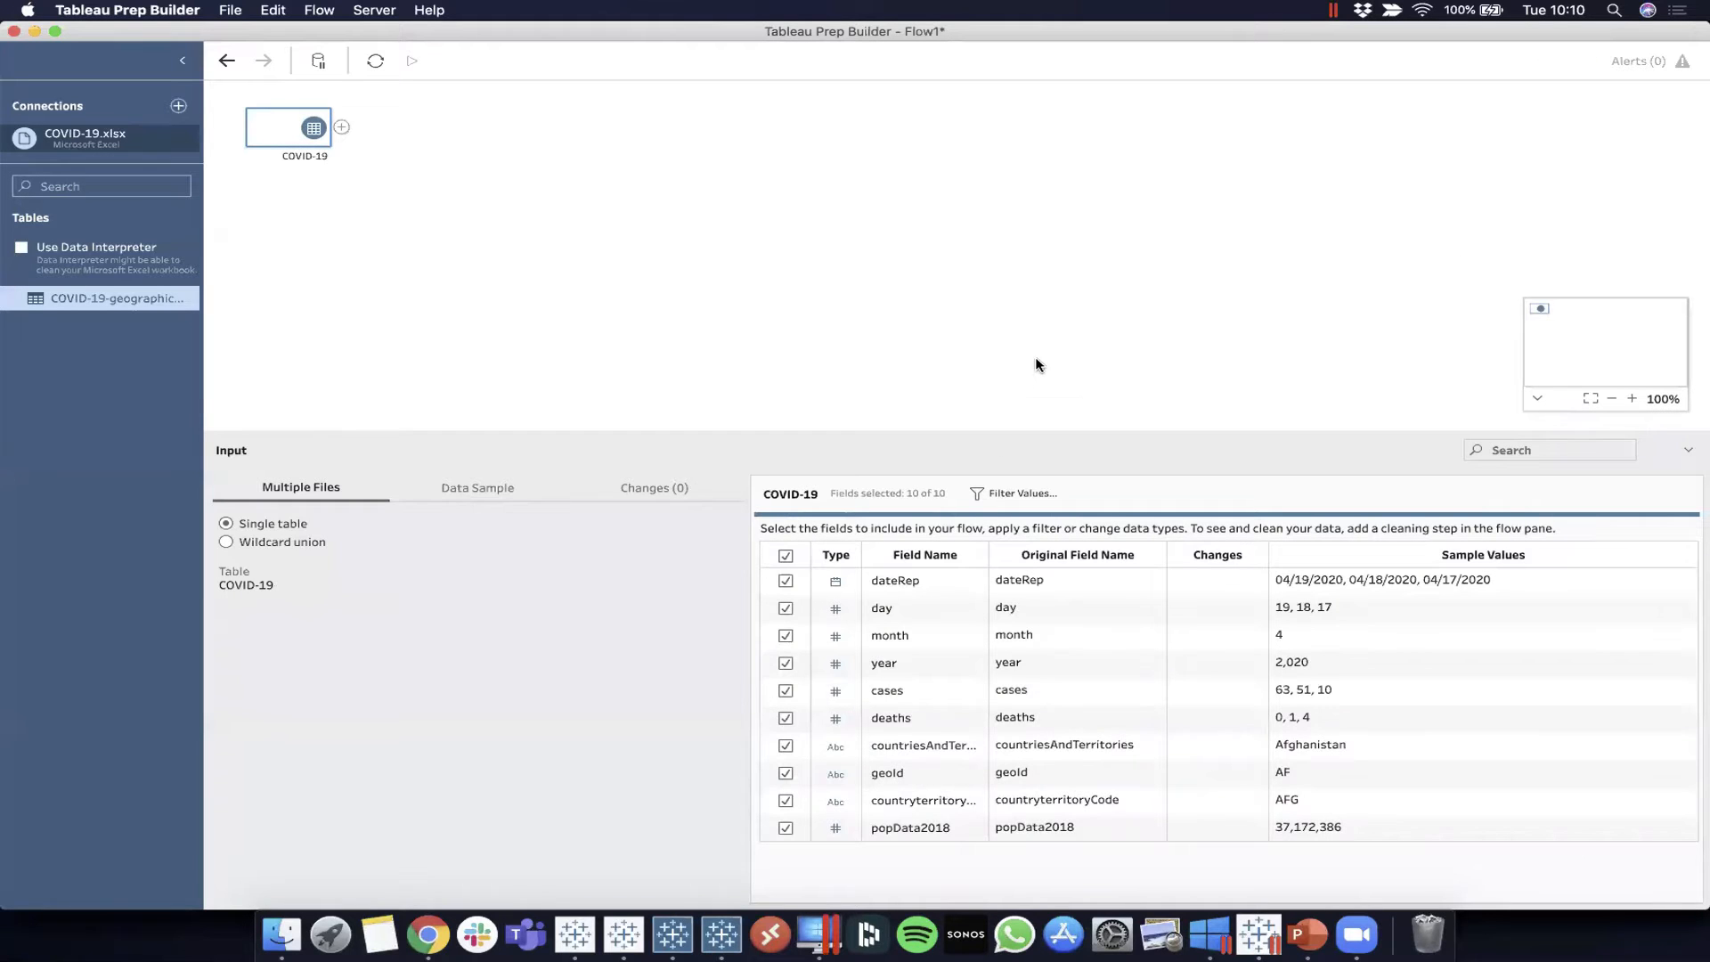
left_click(342, 126)
left_click(382, 173)
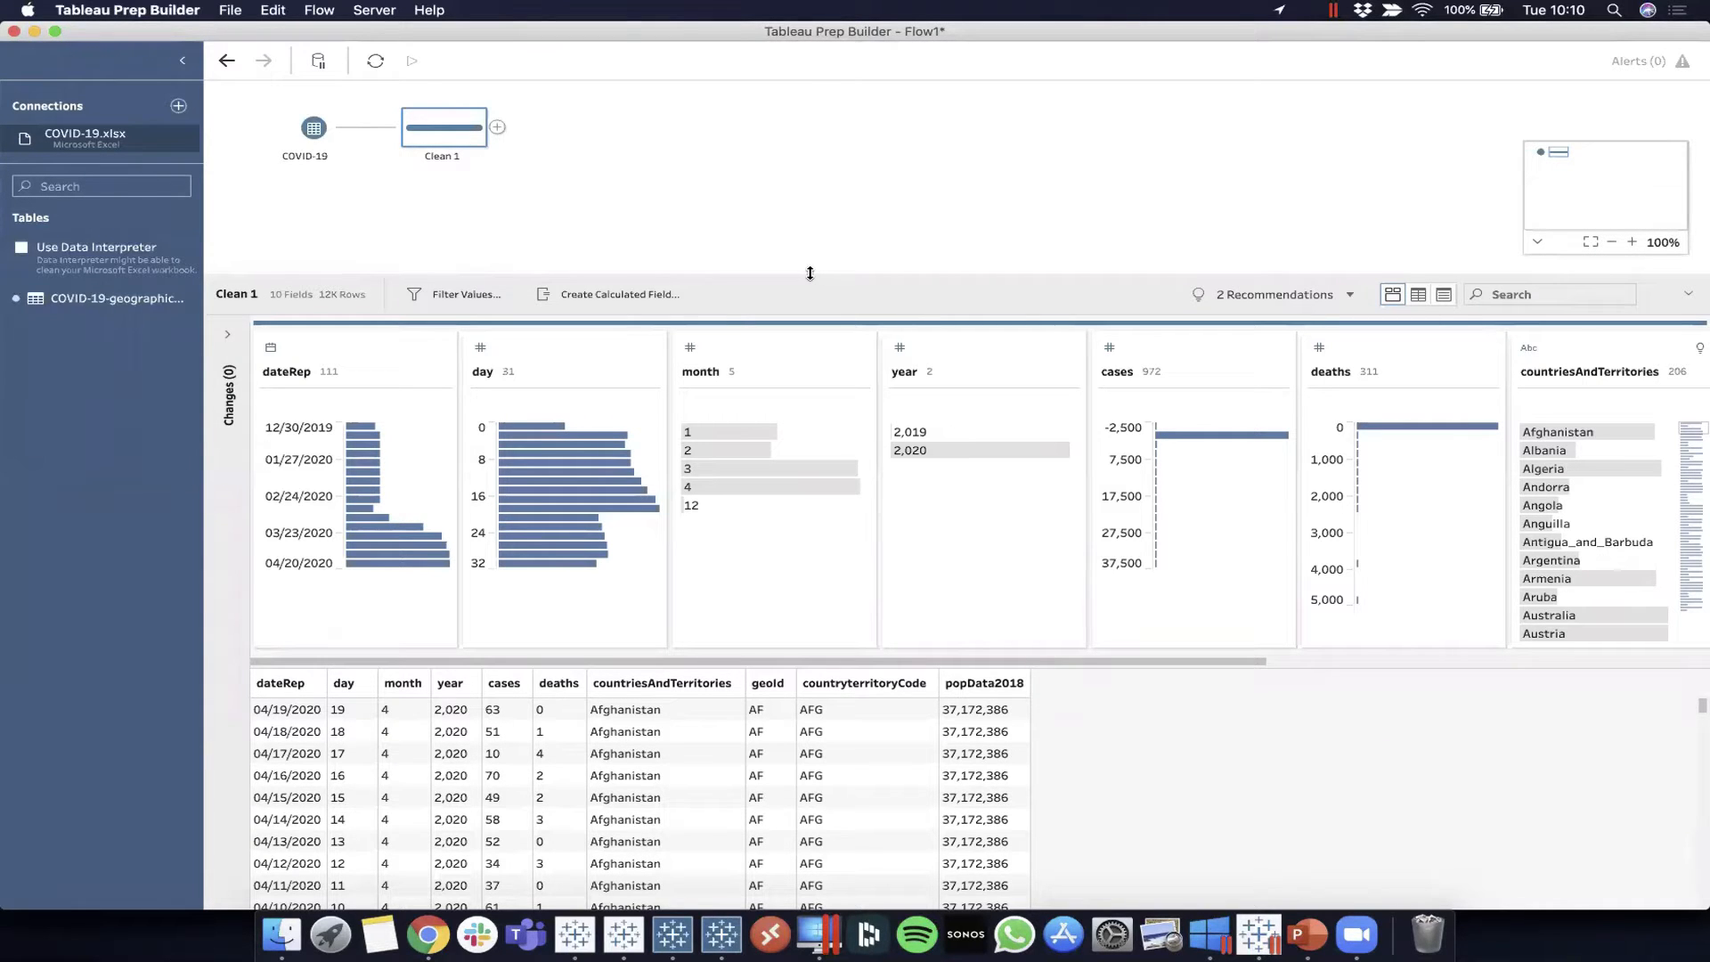
Remove the geoId and countryterritoryCode fields in the COVID-19 cleaning step
mouse_move(551, 445)
scroll(888, 526, "right", 3)
scroll(1021, 509, "right", 3)
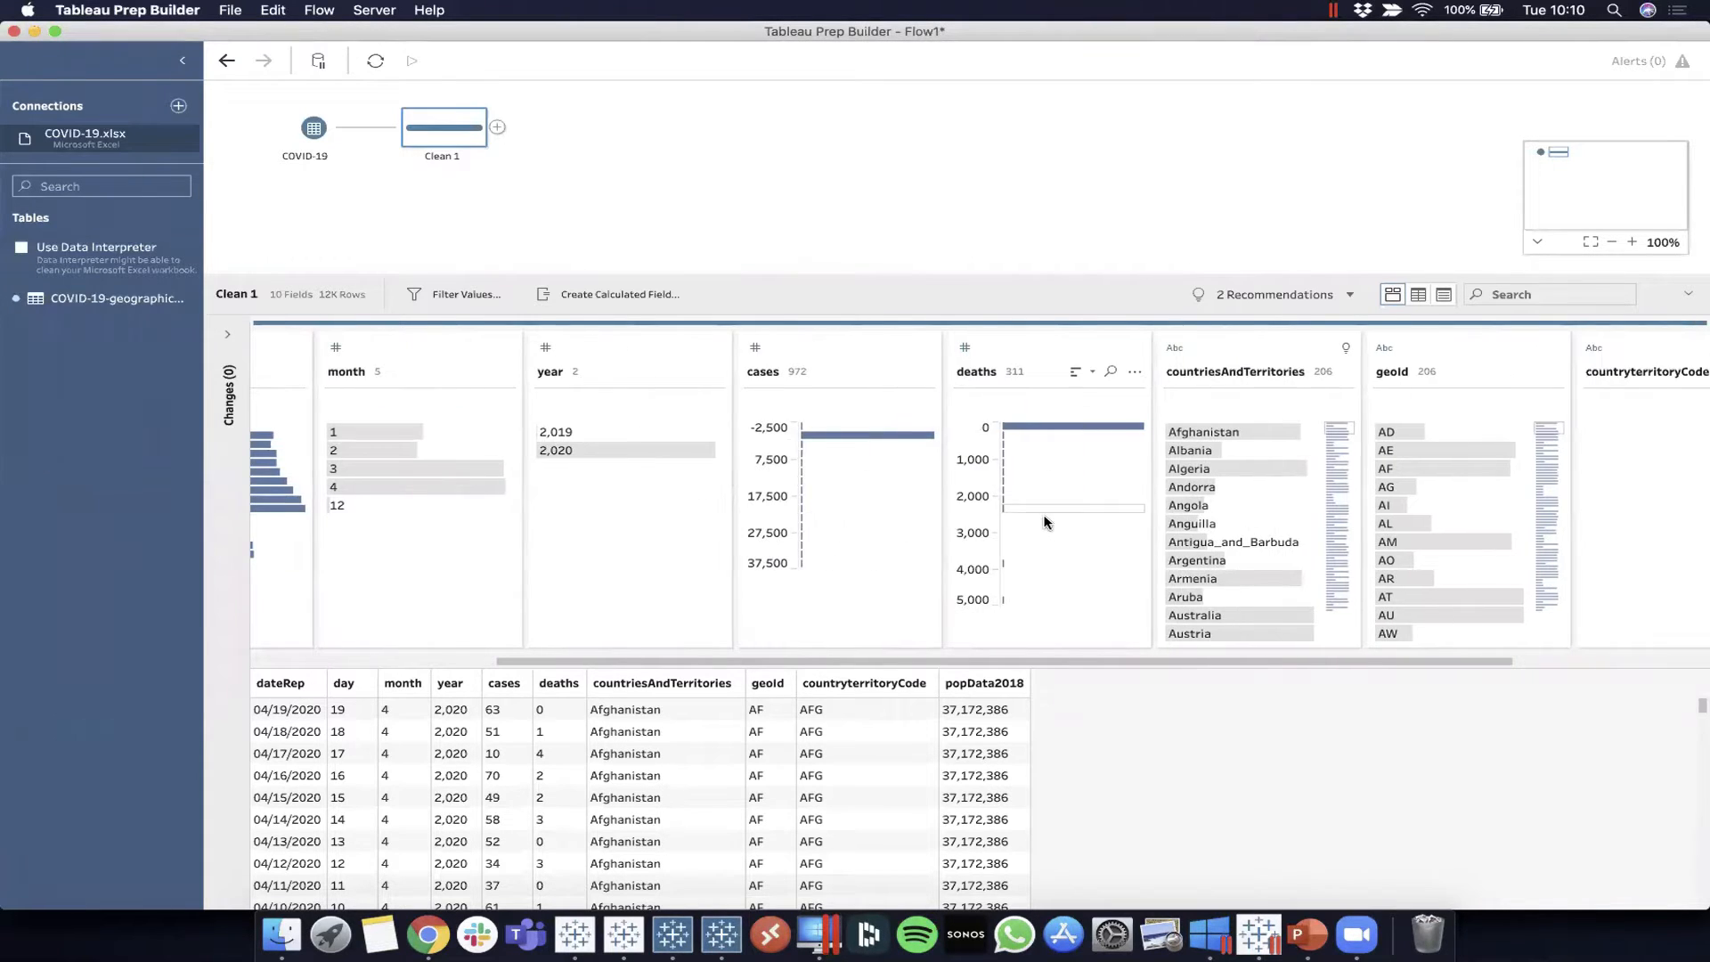
scroll(1065, 536, "right", 2)
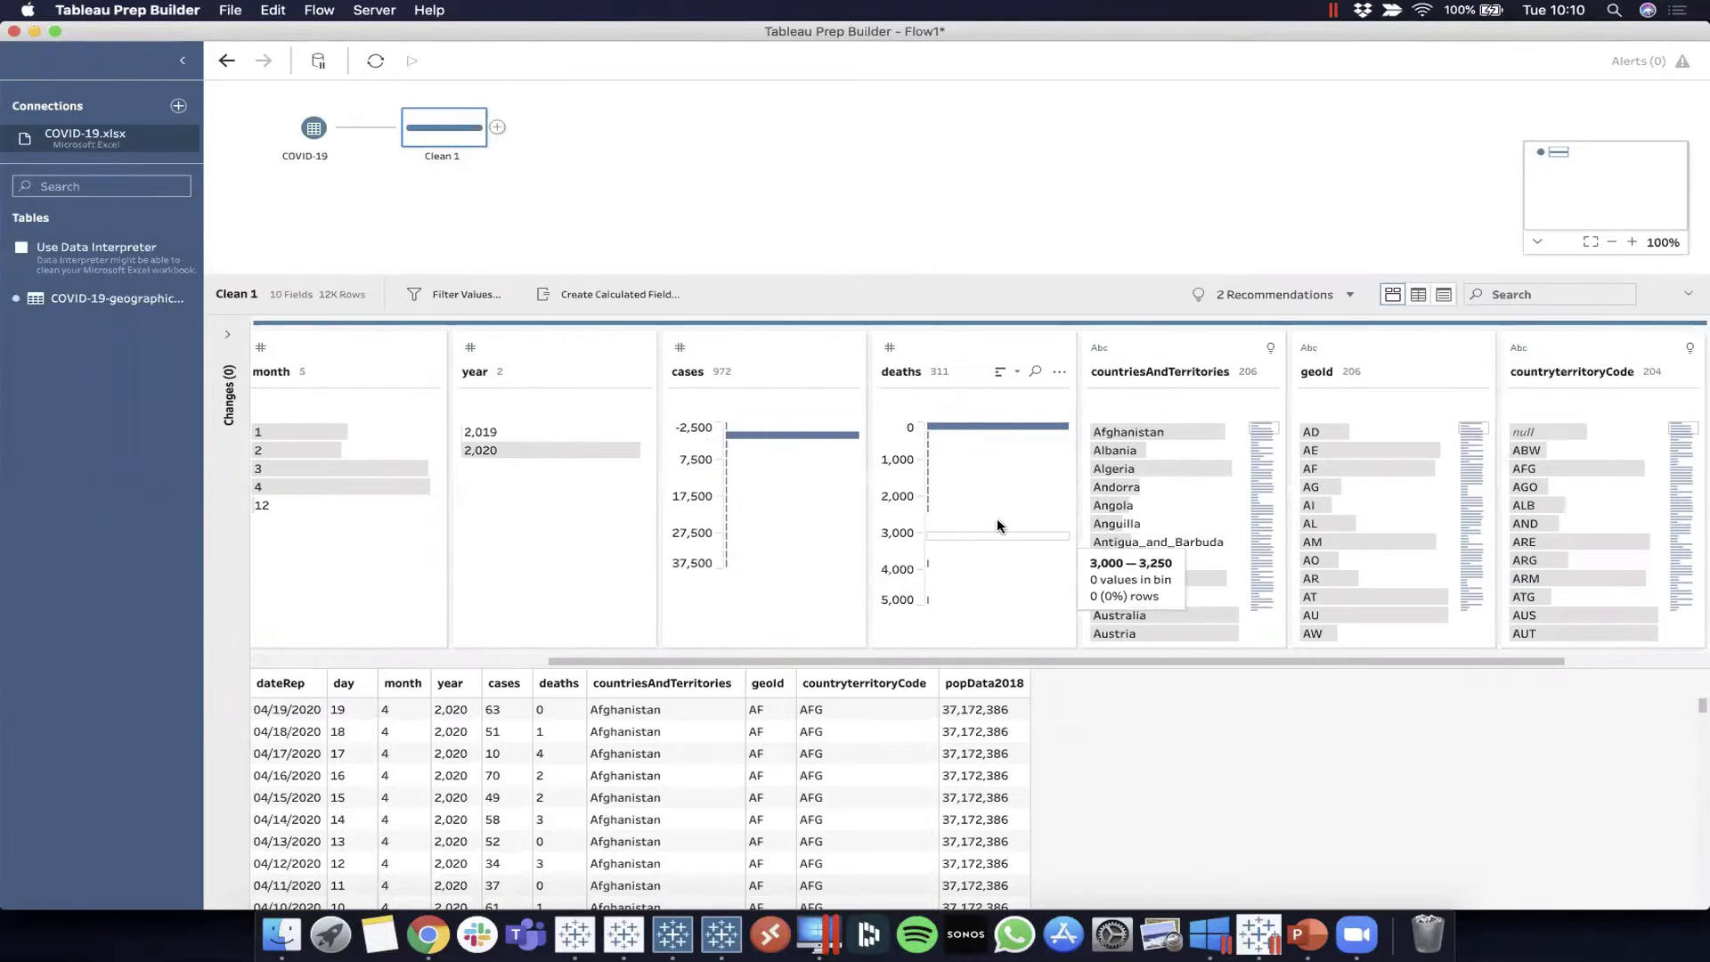
scroll(990, 524, "right", 3)
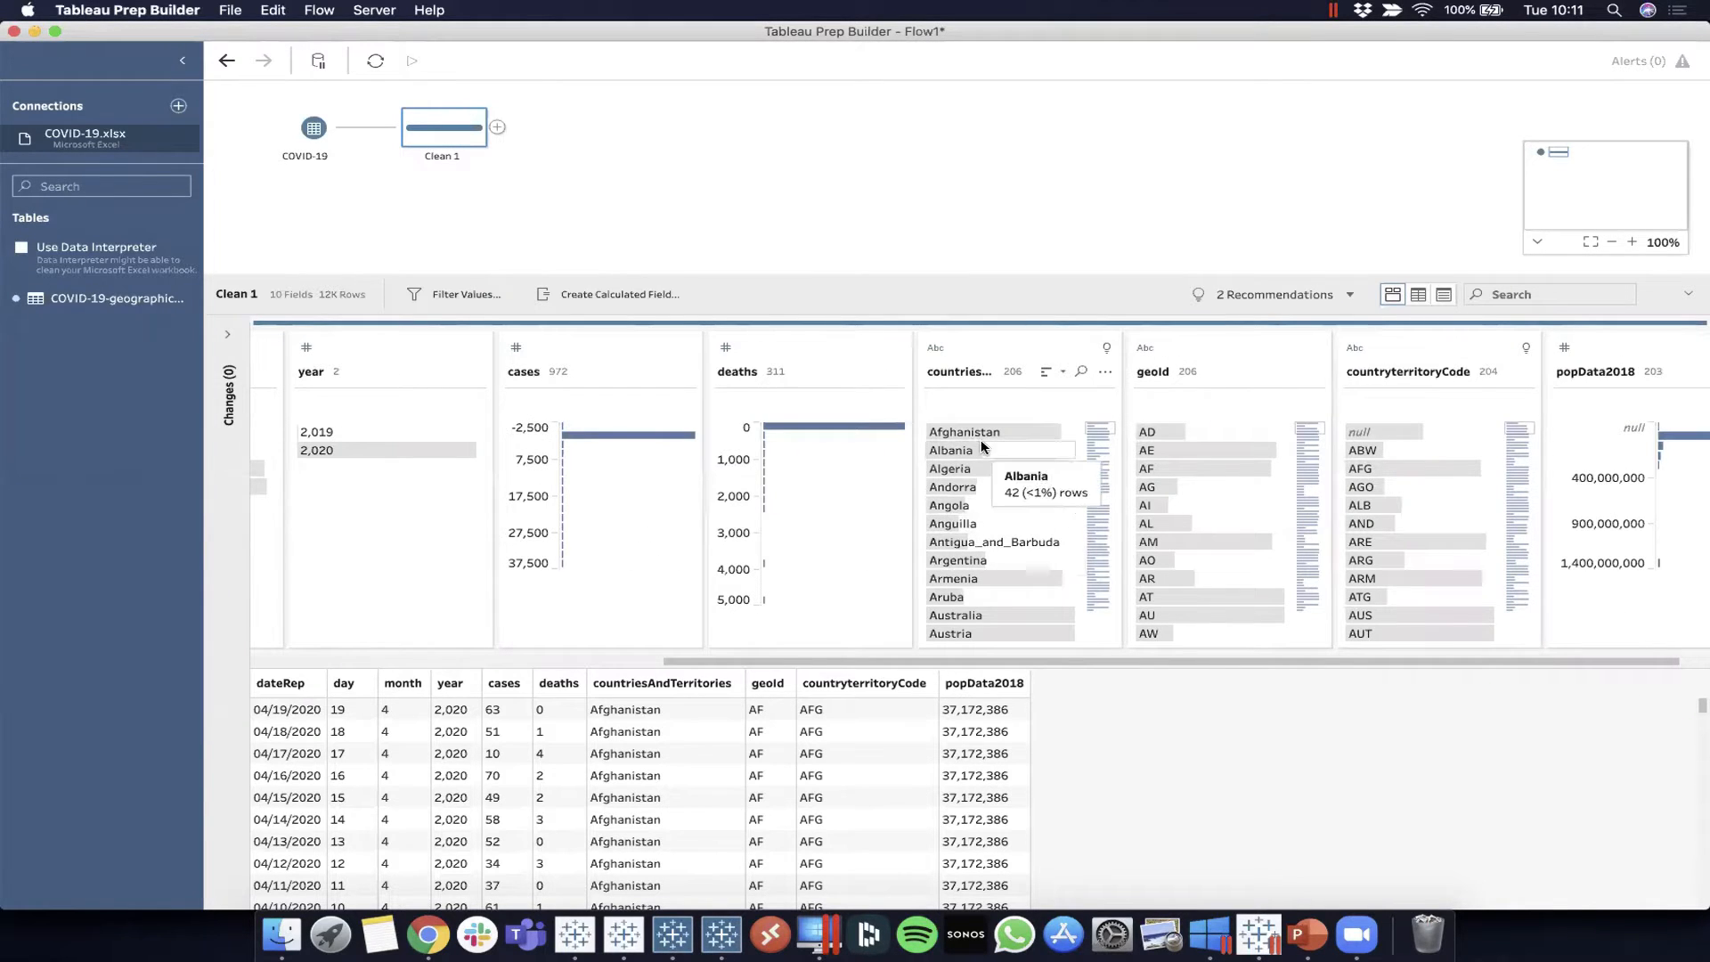
scroll(1058, 457, "right", 1)
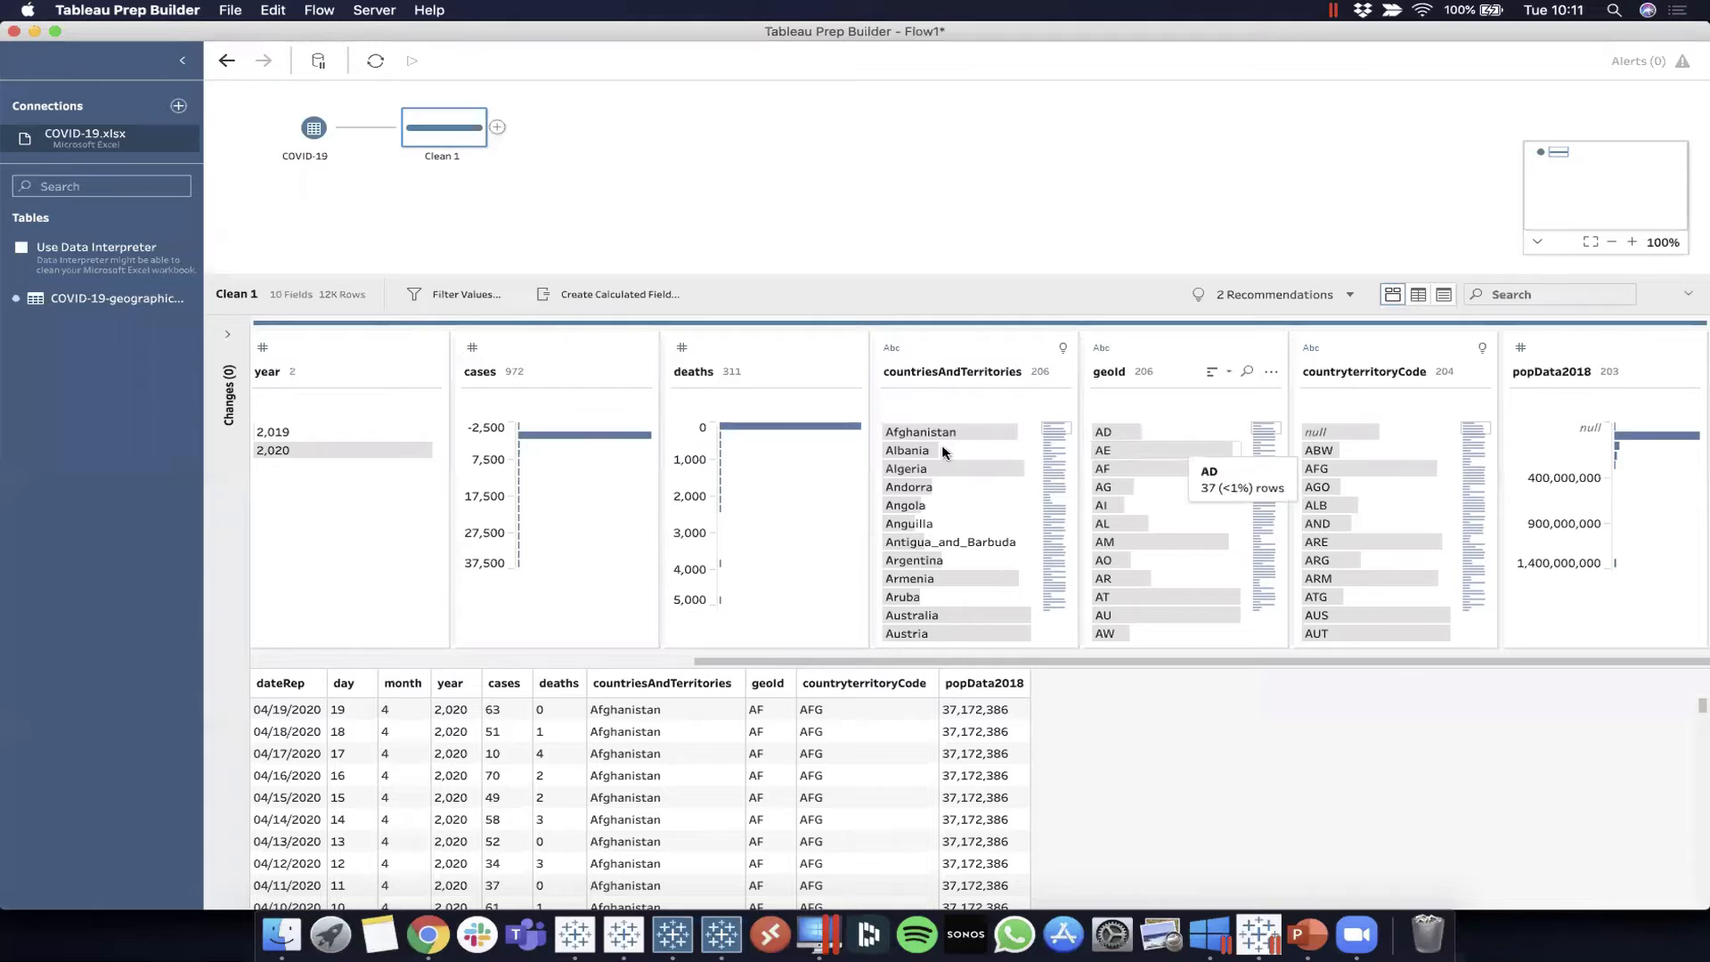
left_click(1271, 372)
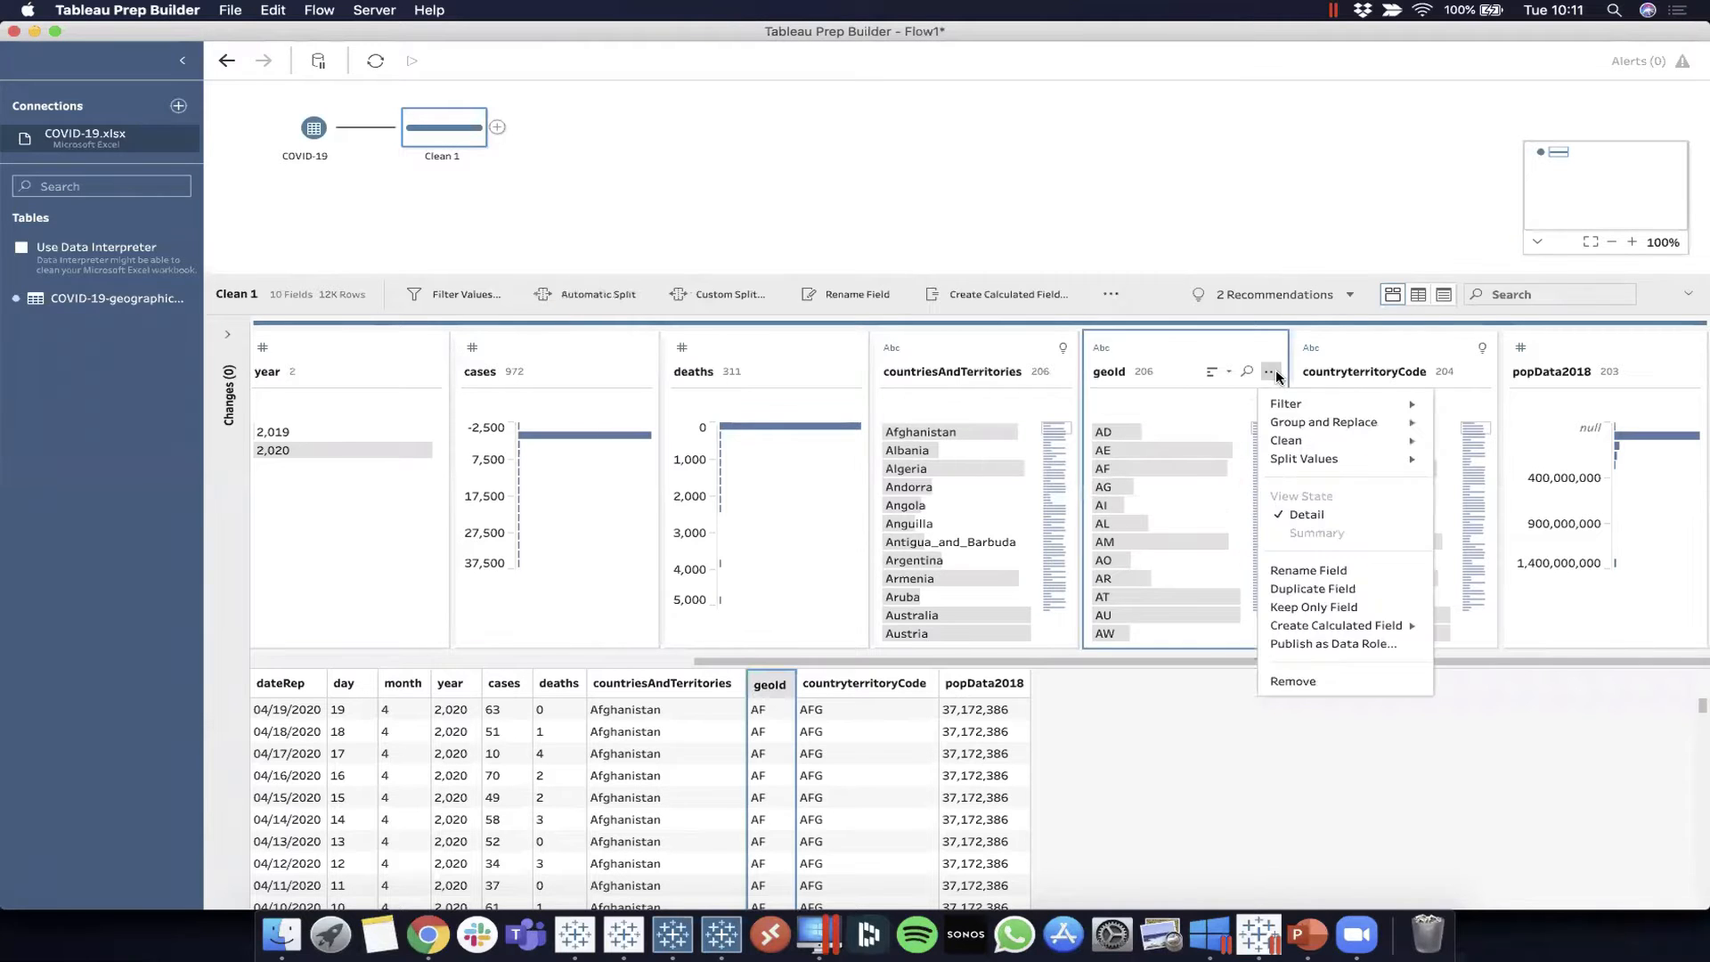
left_click(1290, 680)
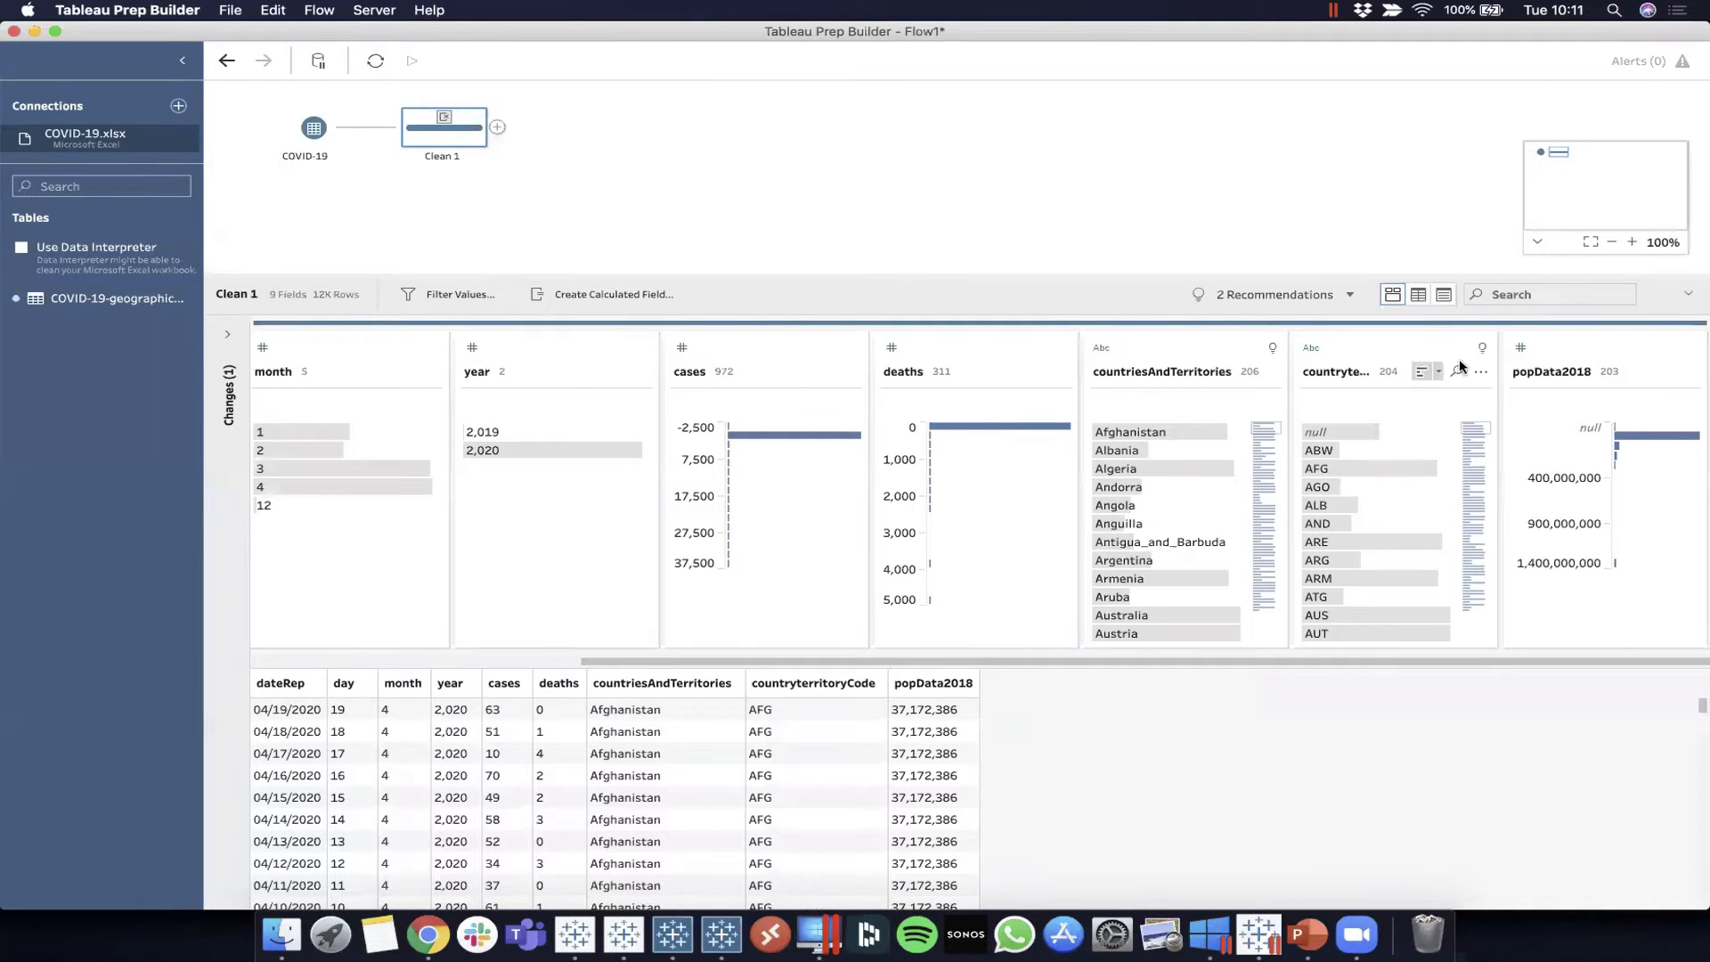
left_click(1481, 370)
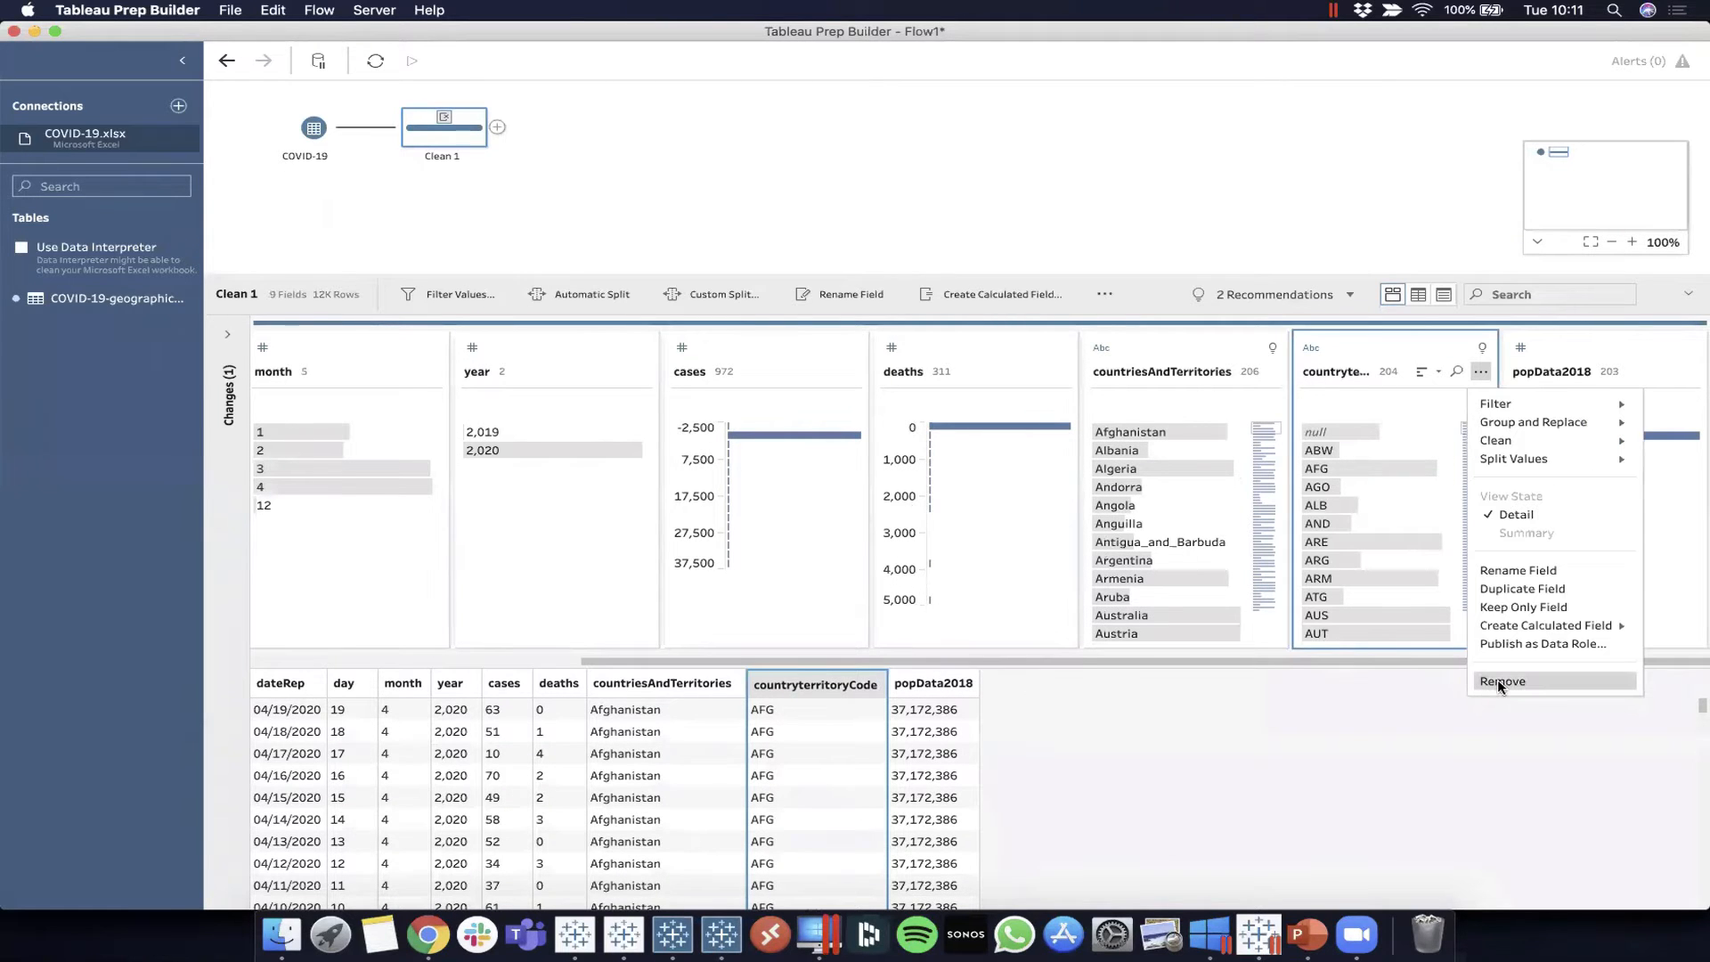
left_click(1498, 680)
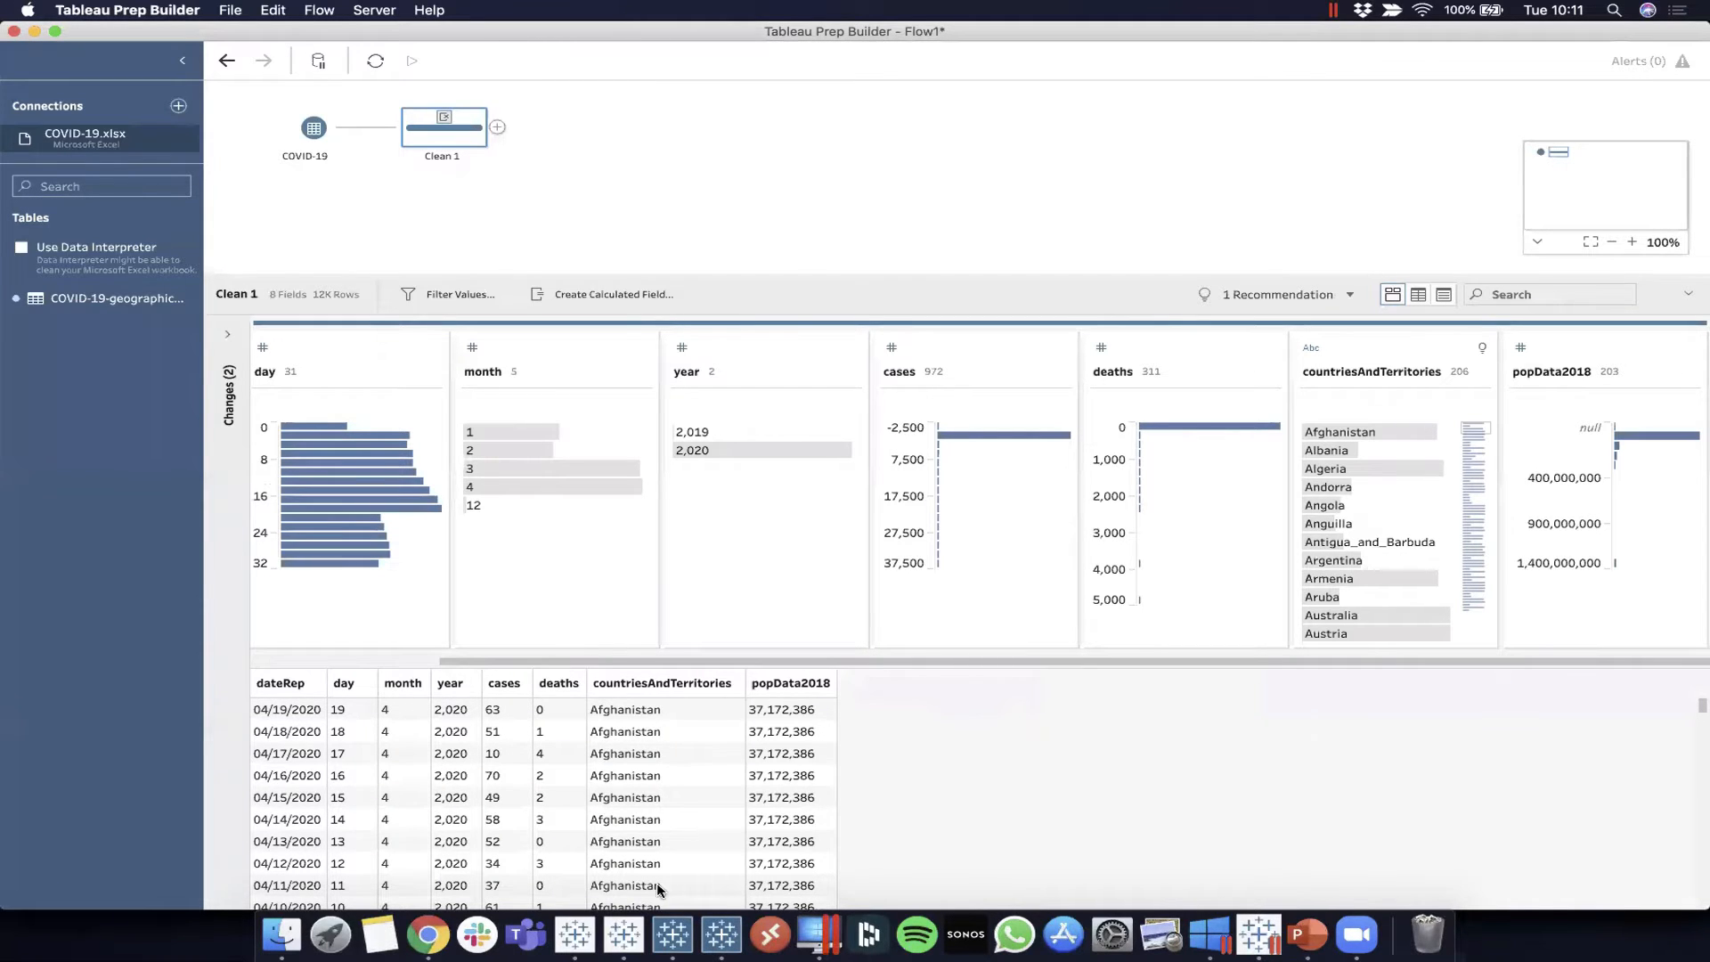
Add Total Population per Country.csv from the Finder folder to the flow as a second input
left_click(283, 934)
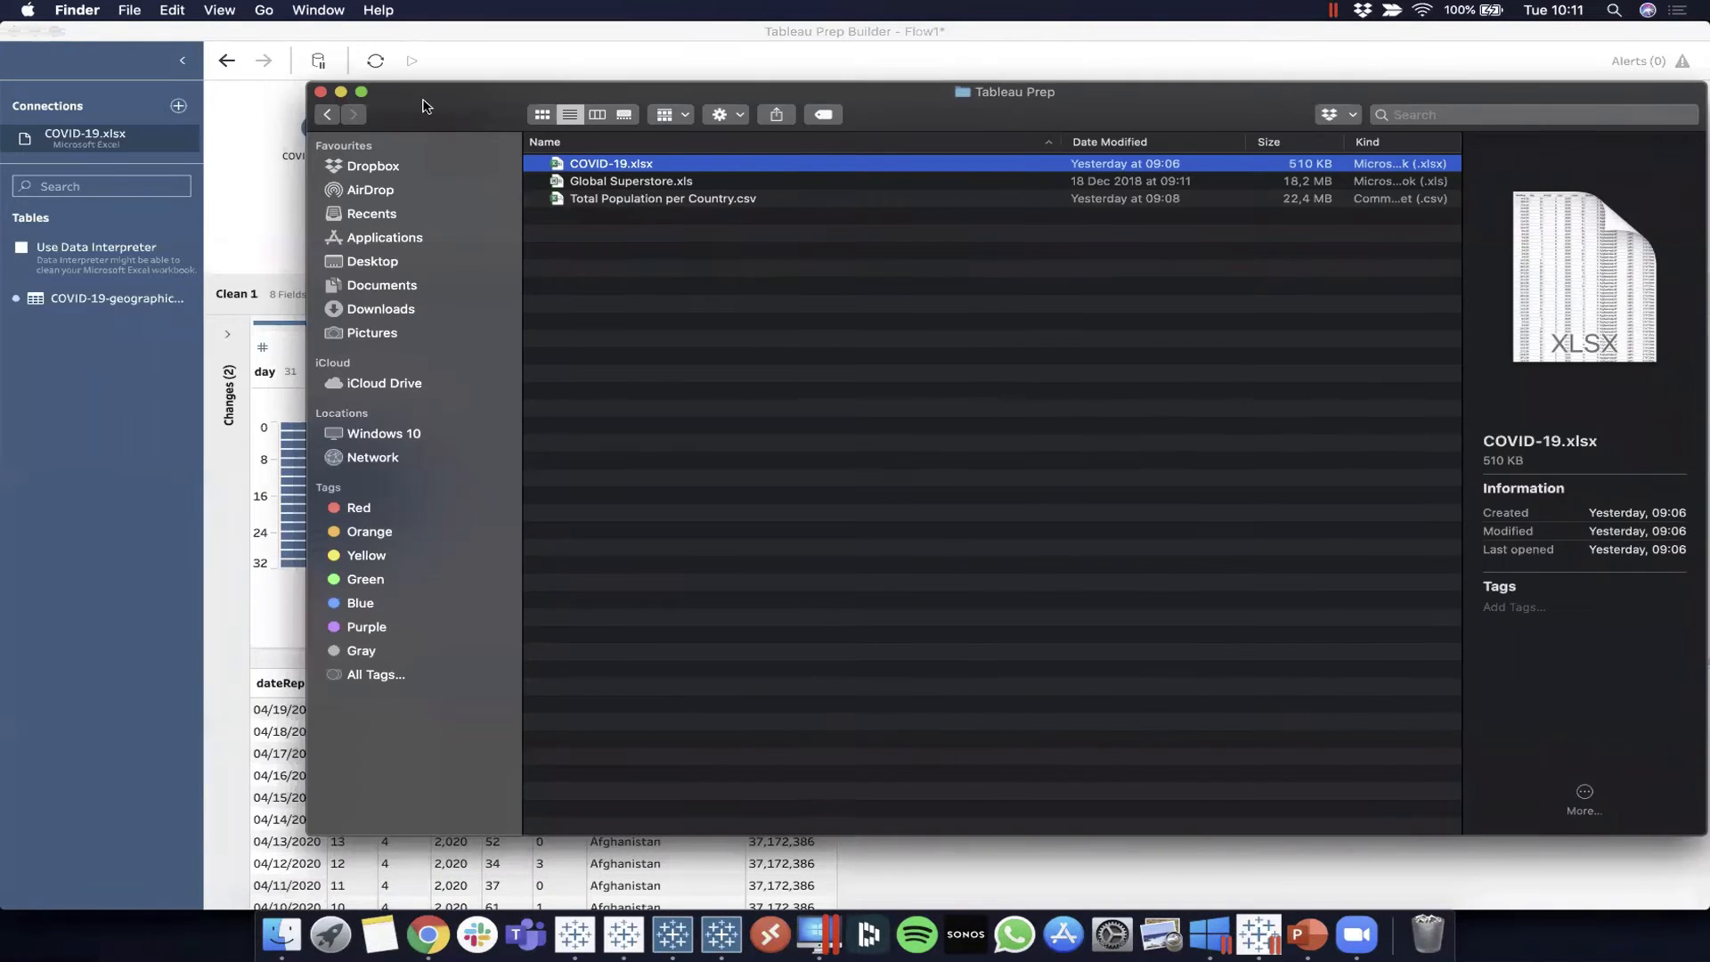
left_click_drag(425, 101, 724, 199)
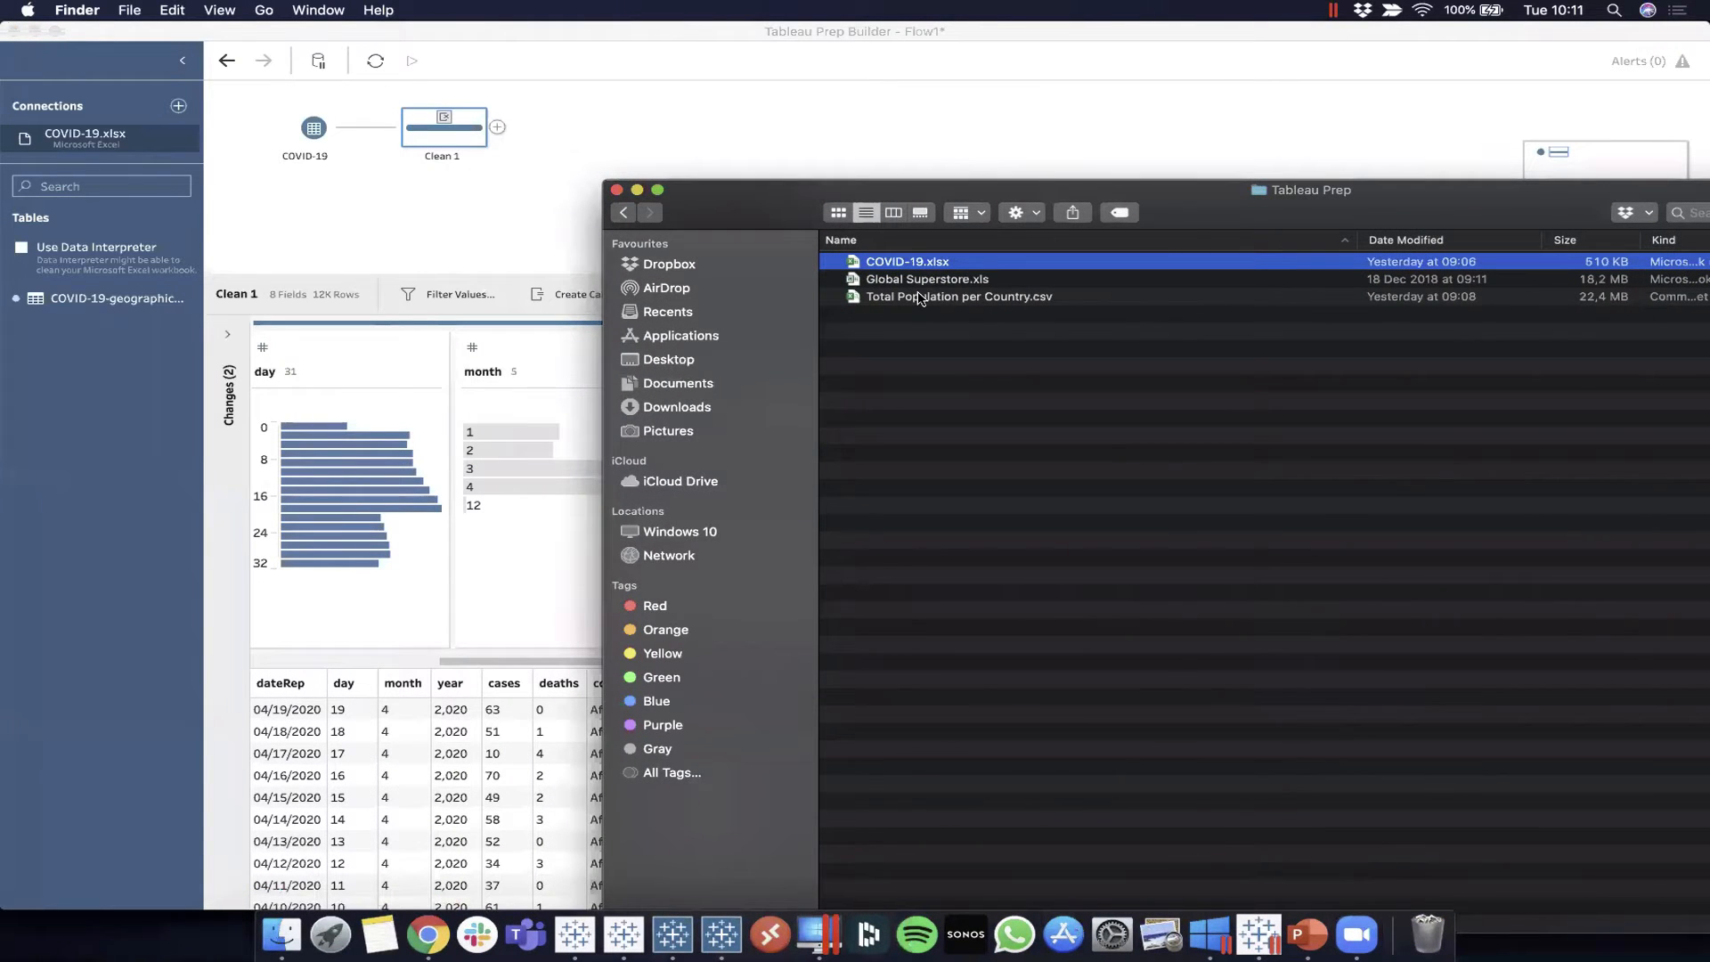
left_click_drag(920, 298, 419, 213)
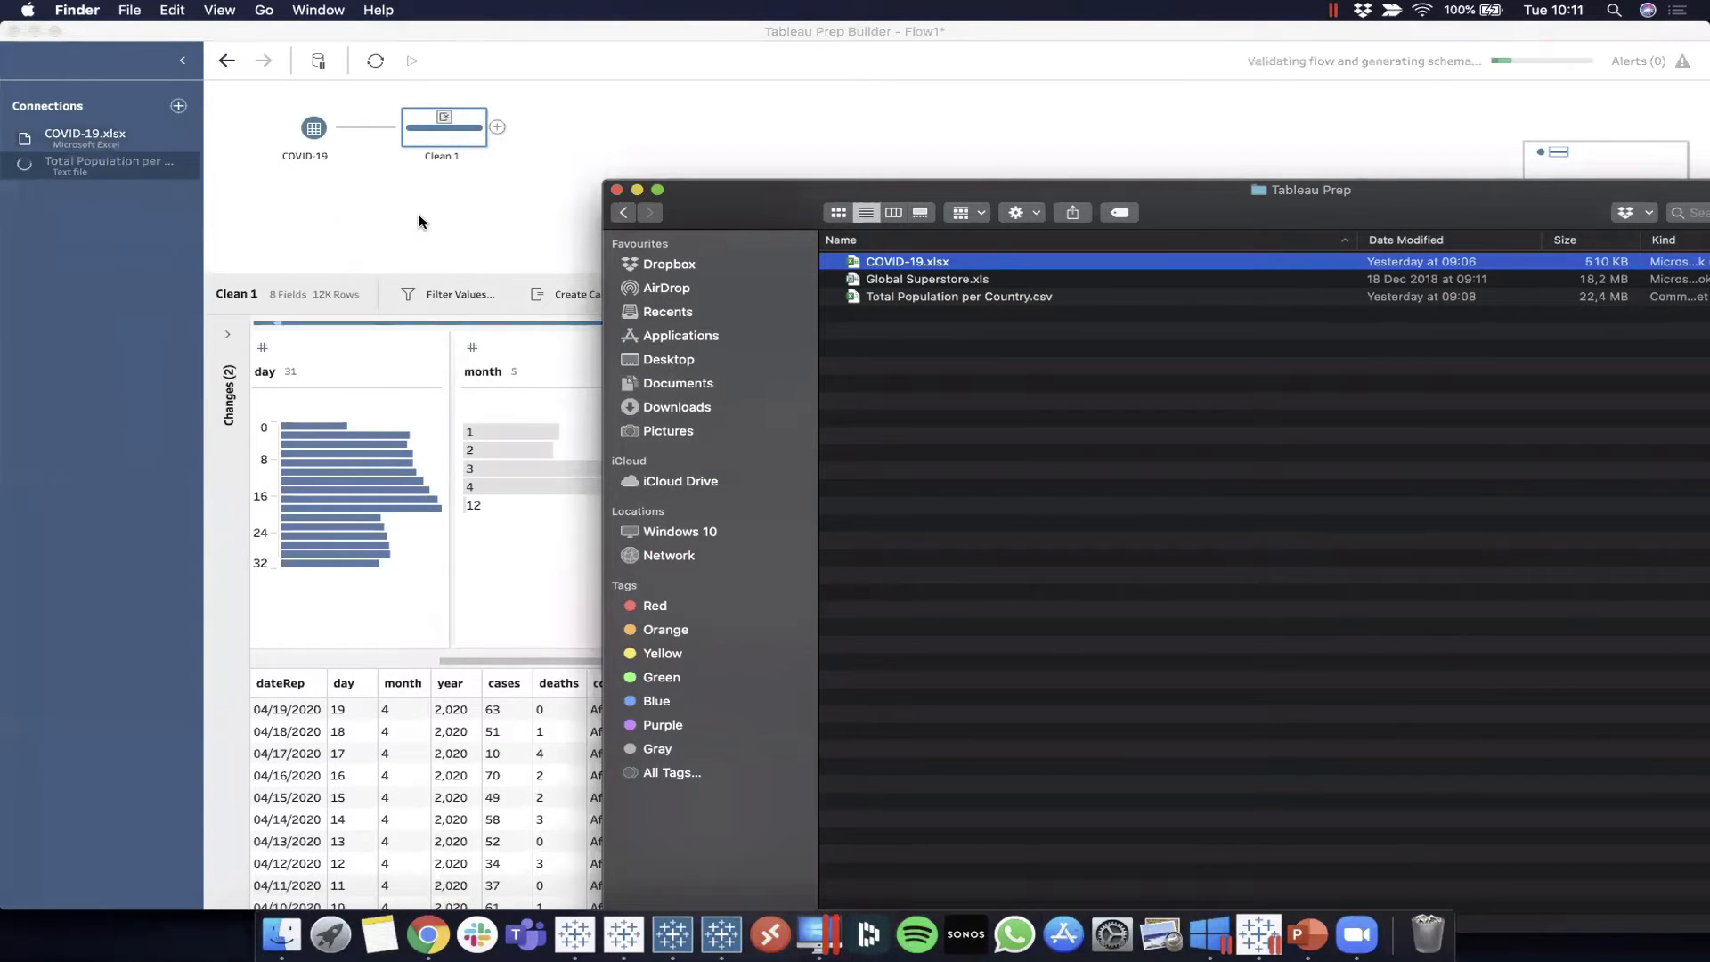
left_click(418, 214)
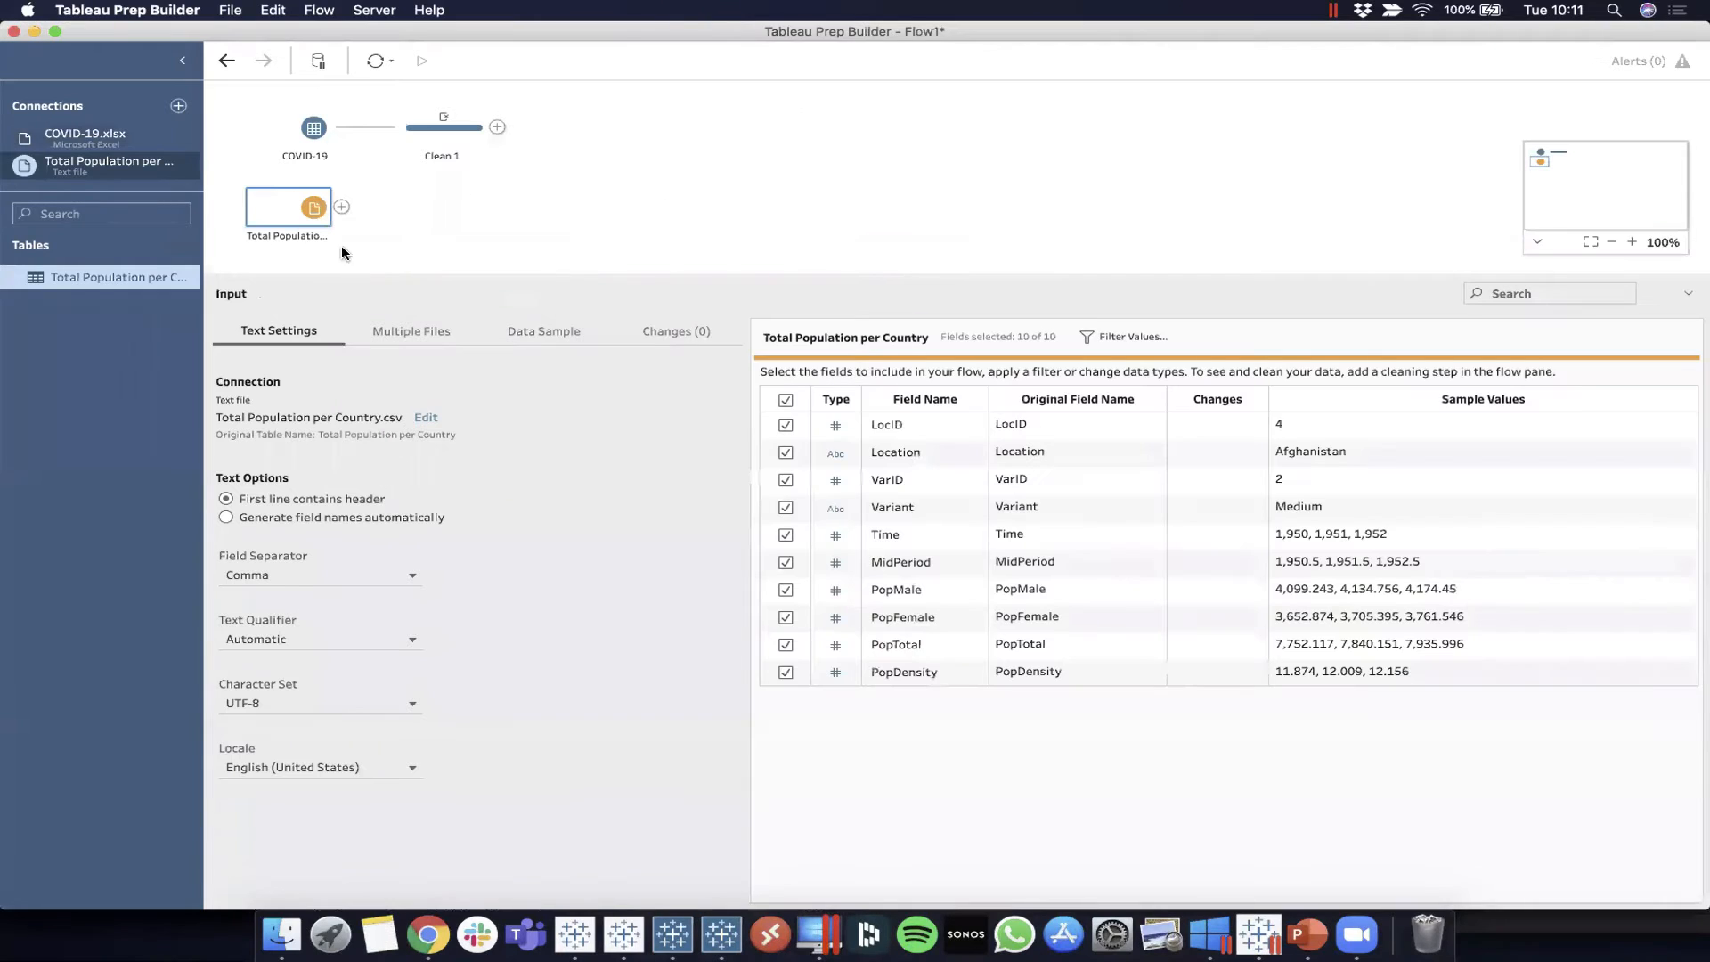
Rename the Total Population per Country input in the flow as Population
double_click(324, 239)
type("Population")
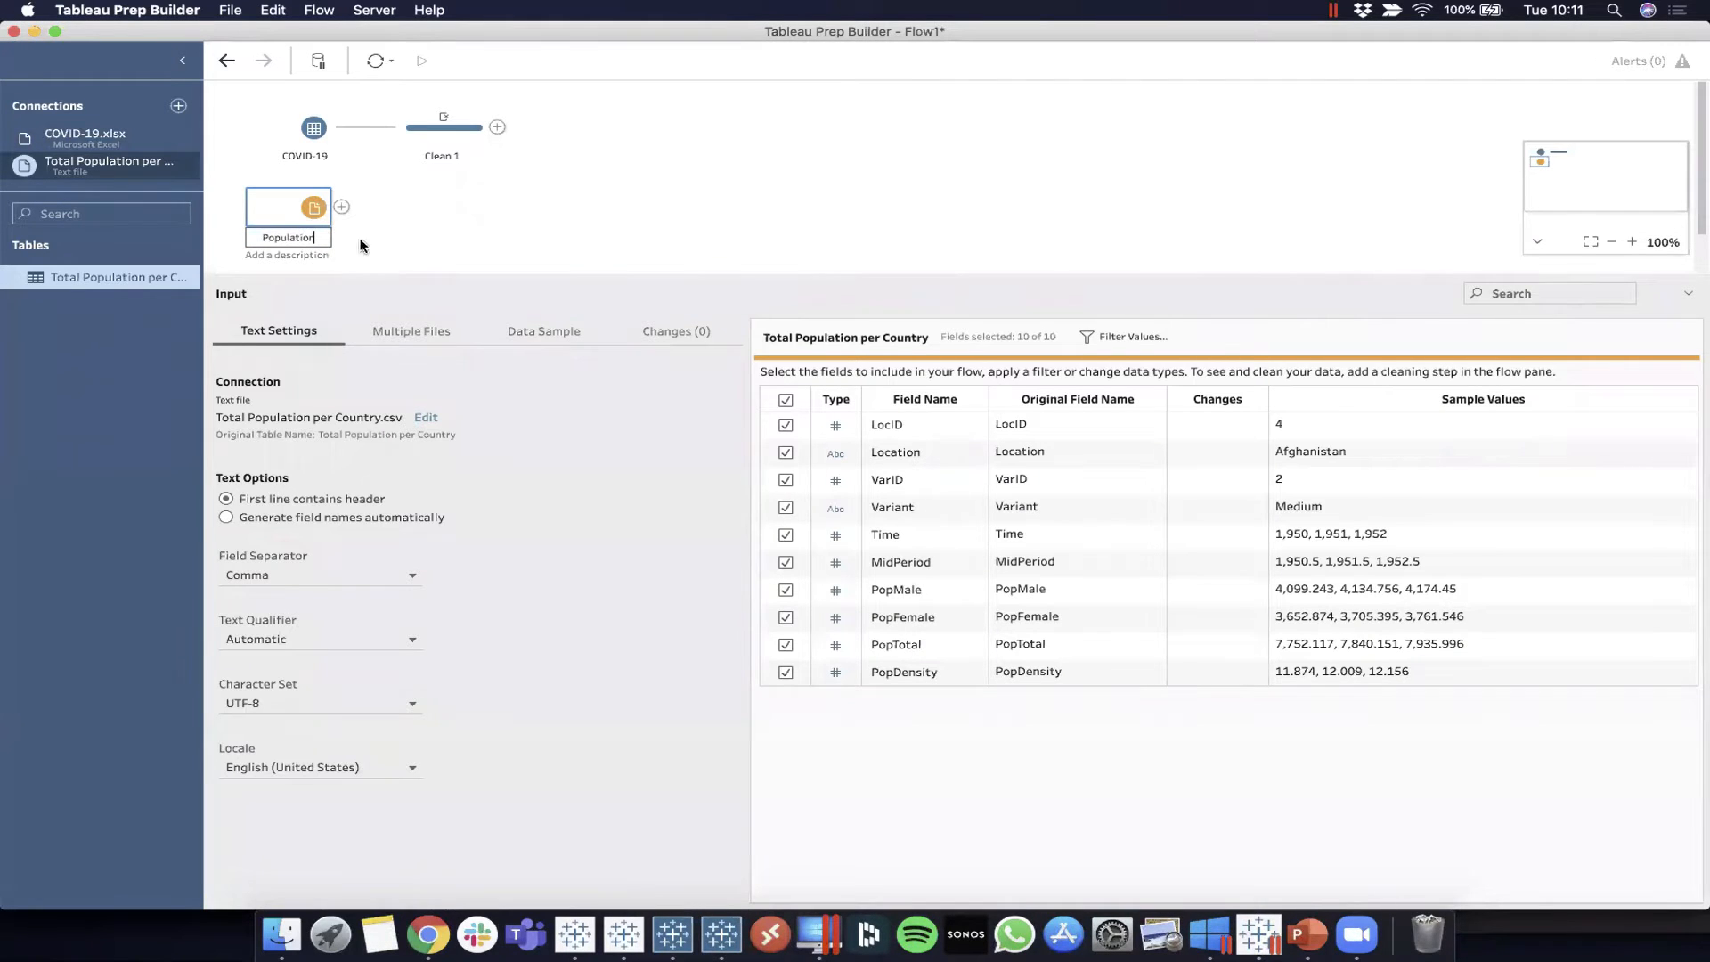
key("Return")
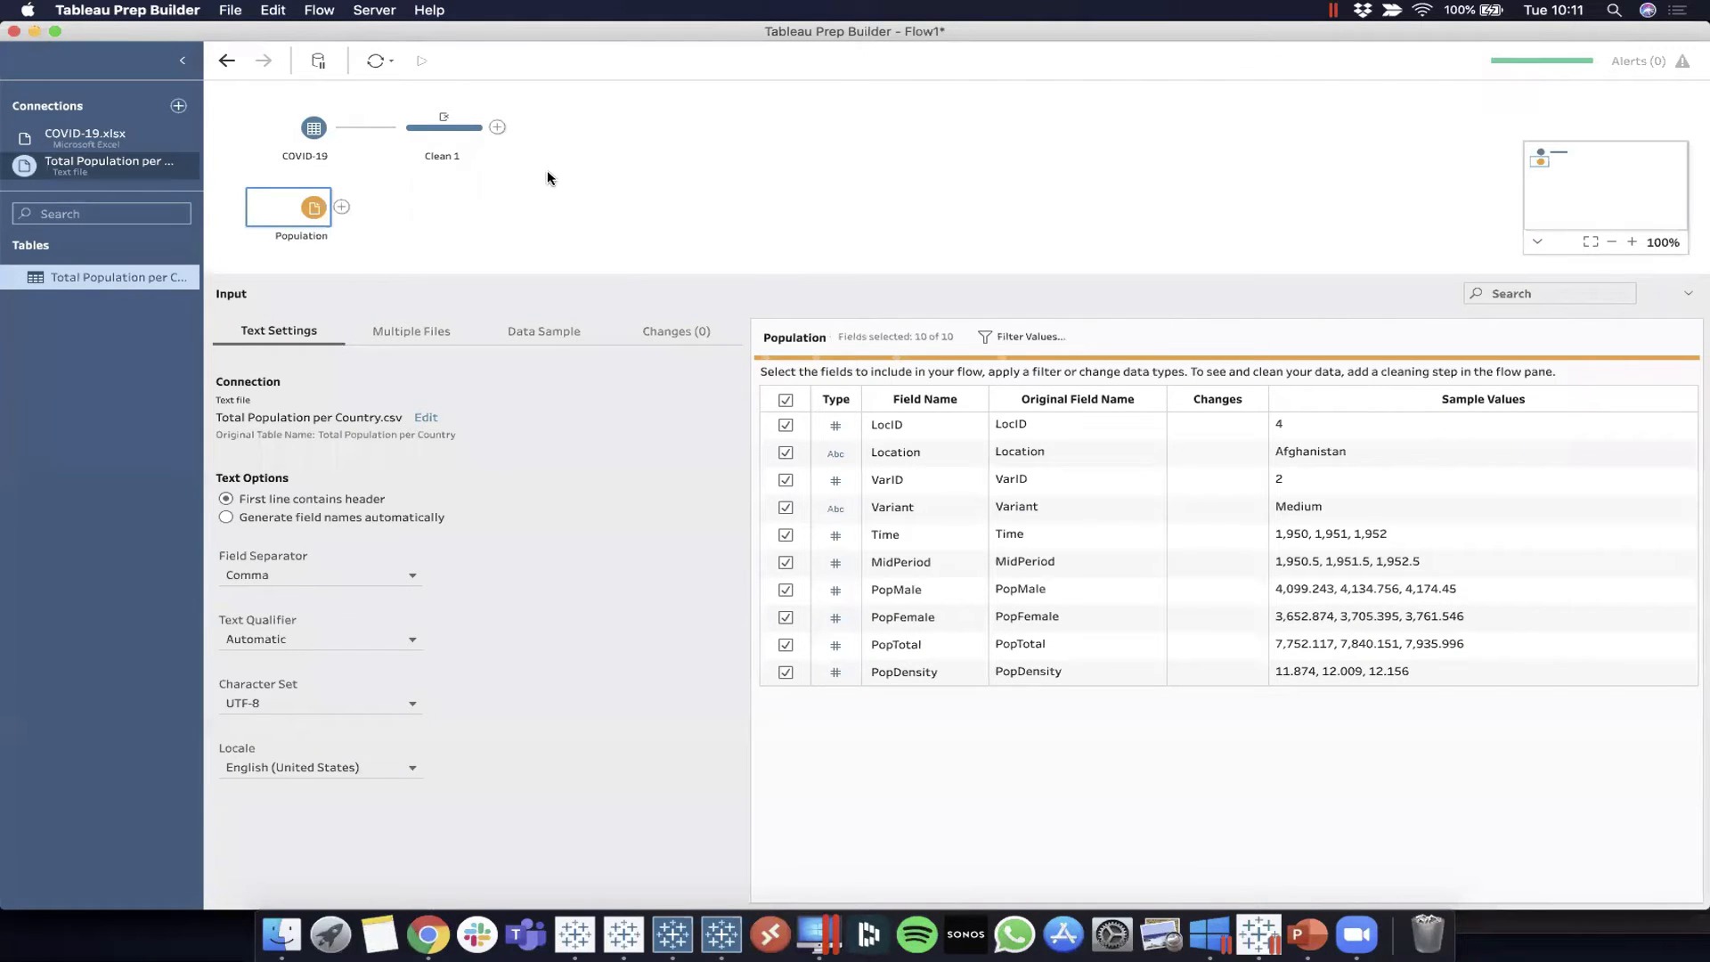
Add a cleaning step after the Population input and check its Time values
left_click(341, 208)
left_click(389, 249)
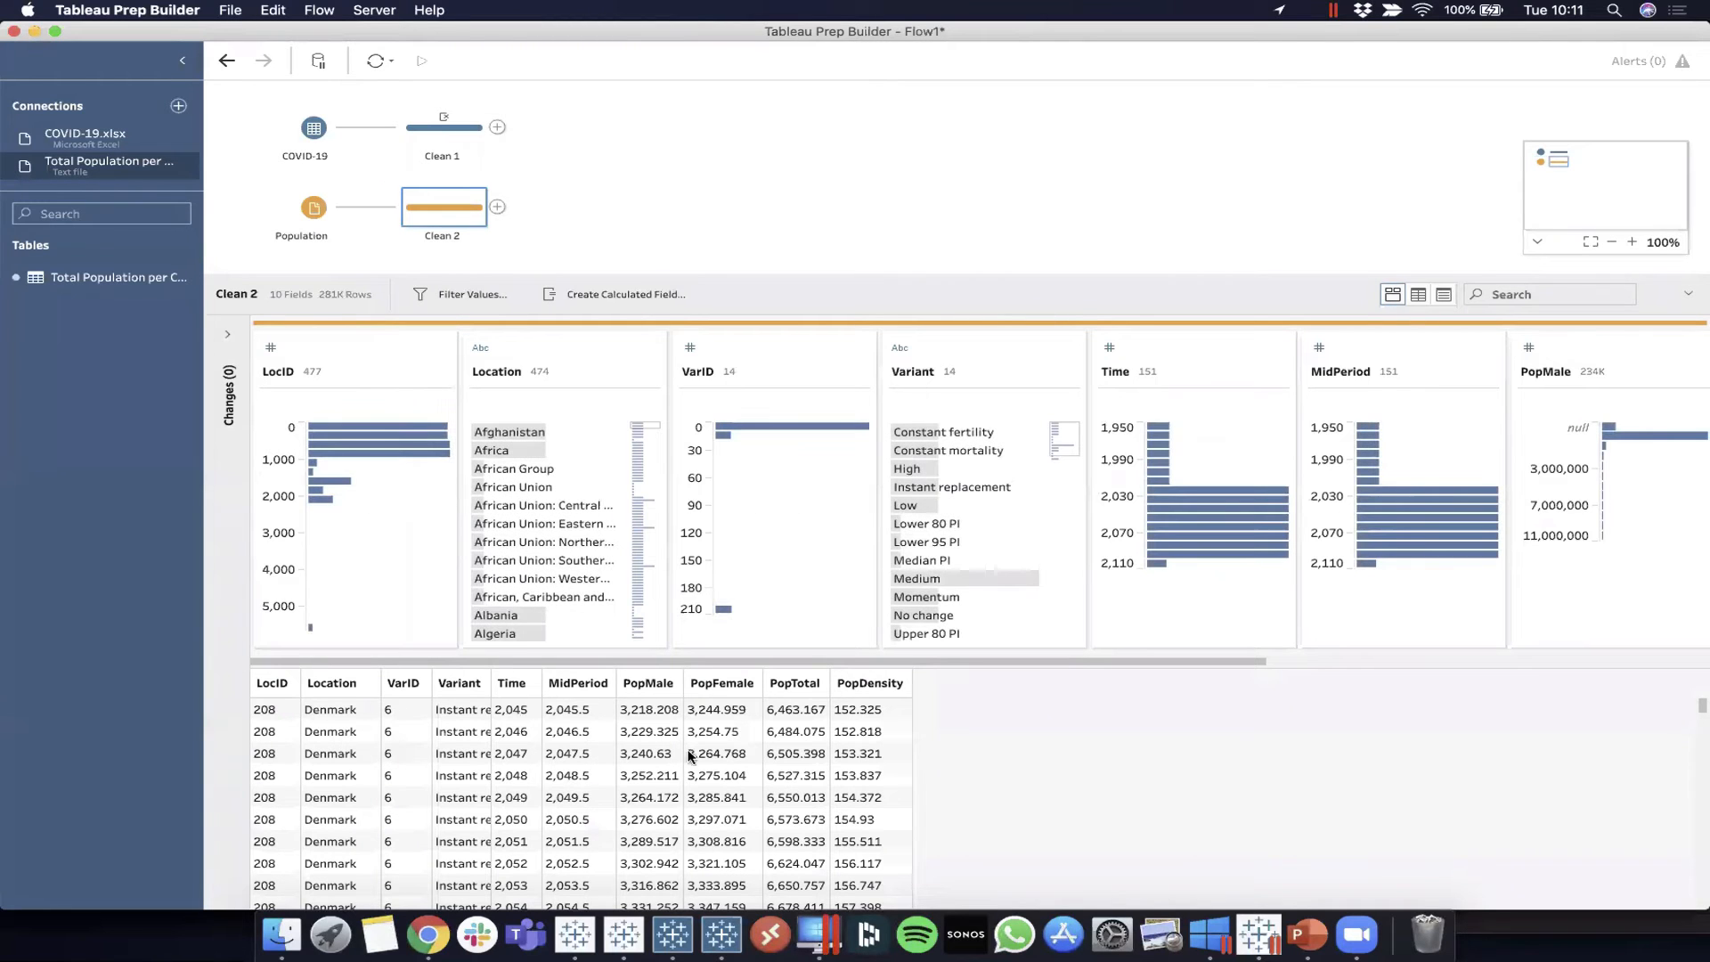
left_click(515, 709)
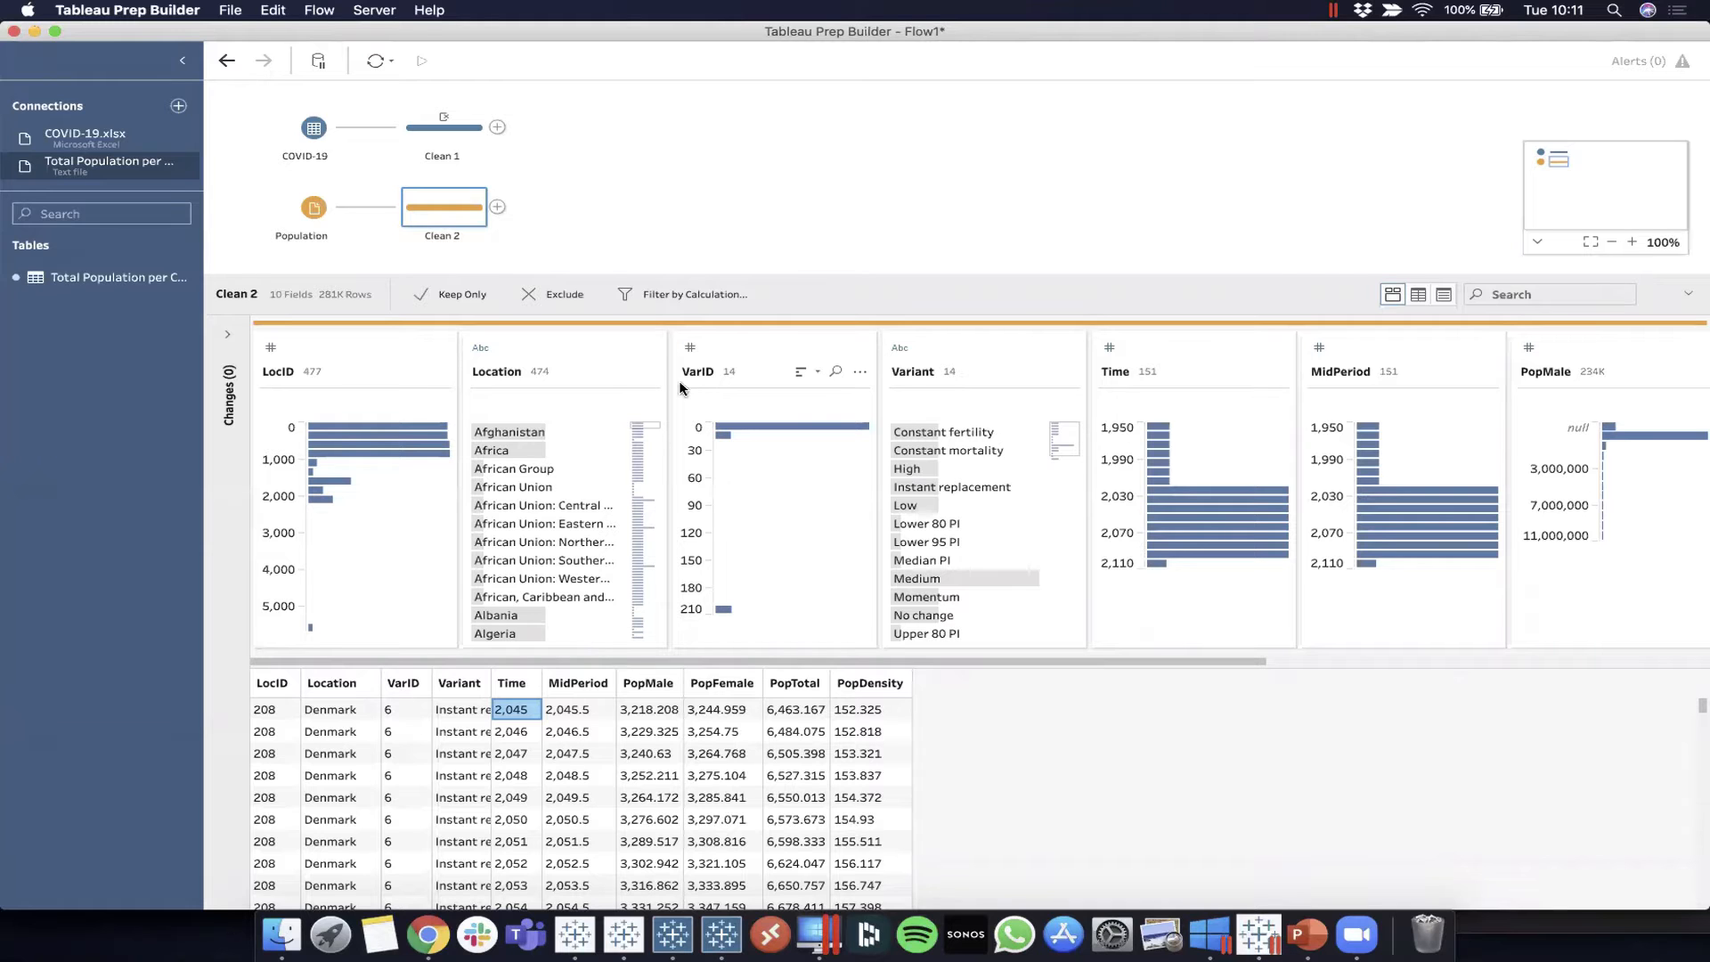
Remove the popData2018 field in the Clean 1 step of the COVID-19 branch
left_click(446, 143)
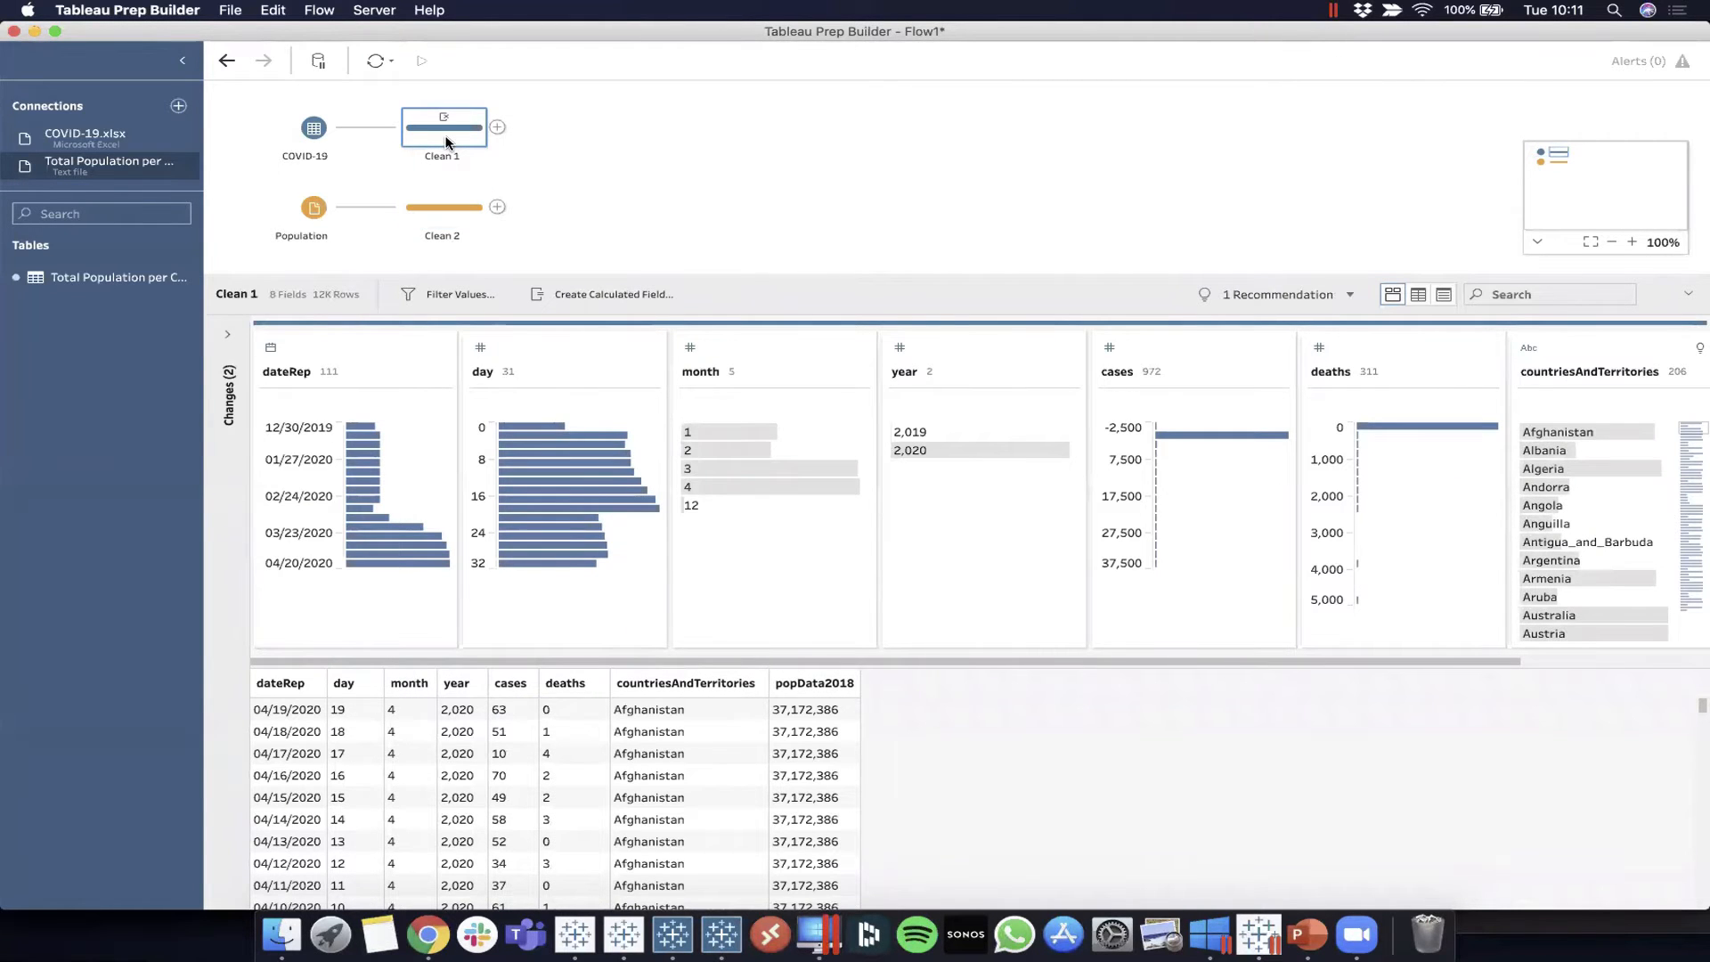
scroll(1096, 458, "right", 3)
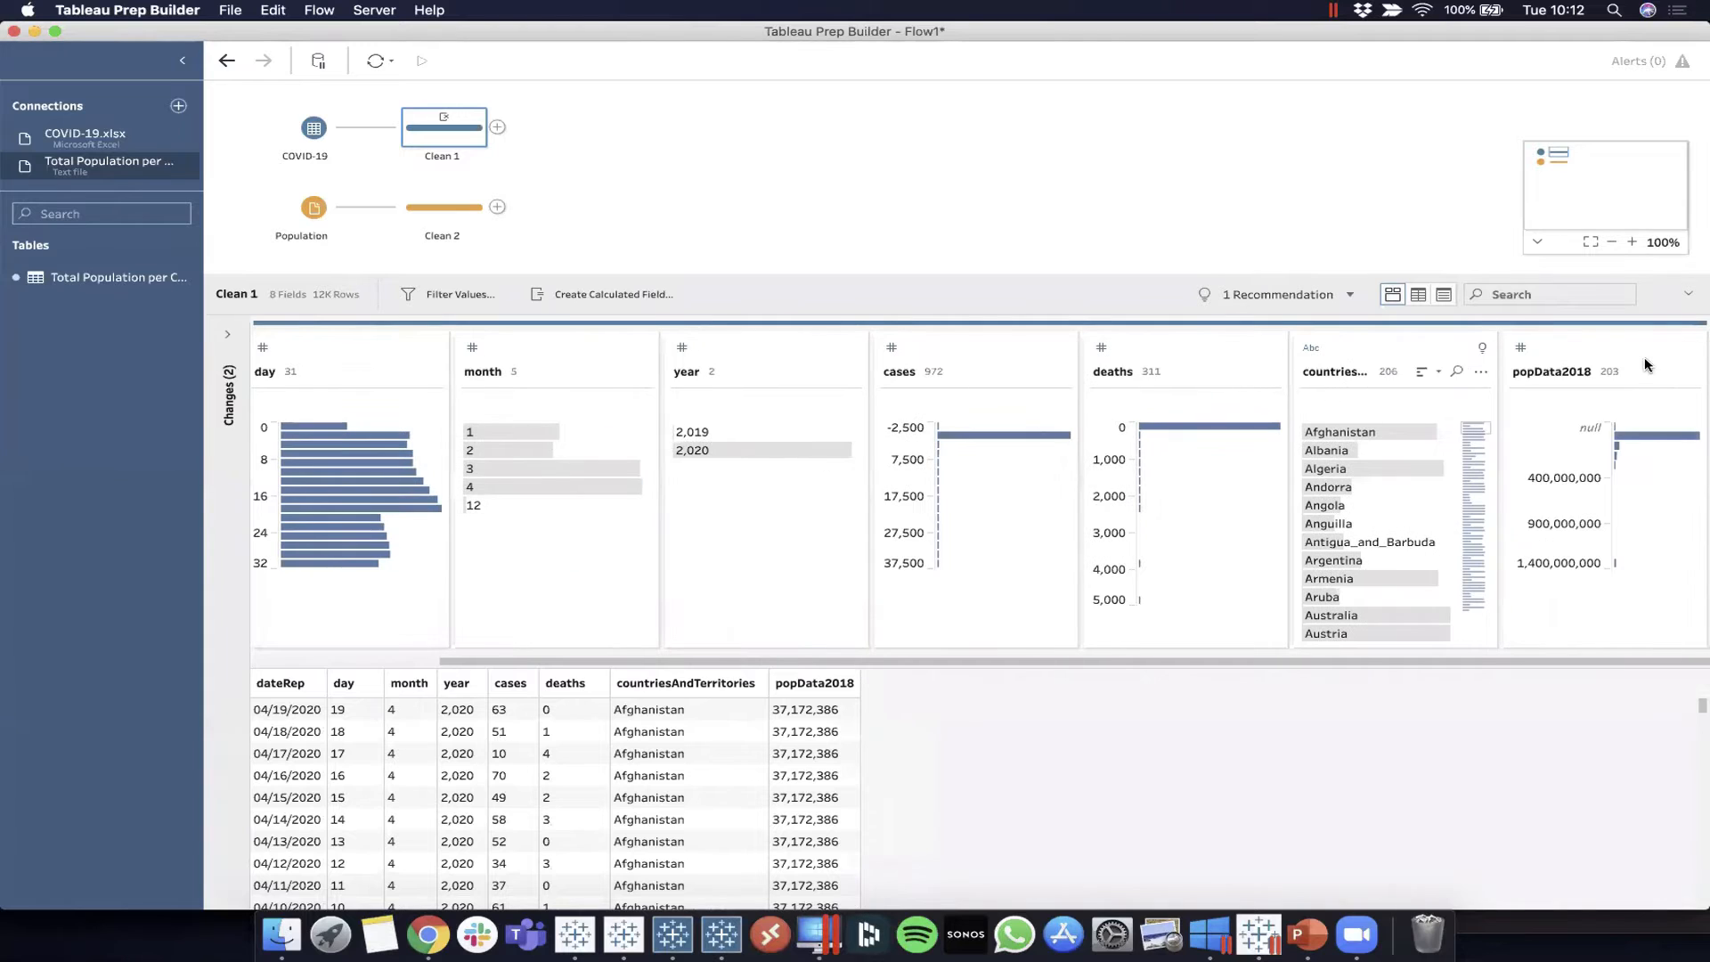
left_click(1691, 372)
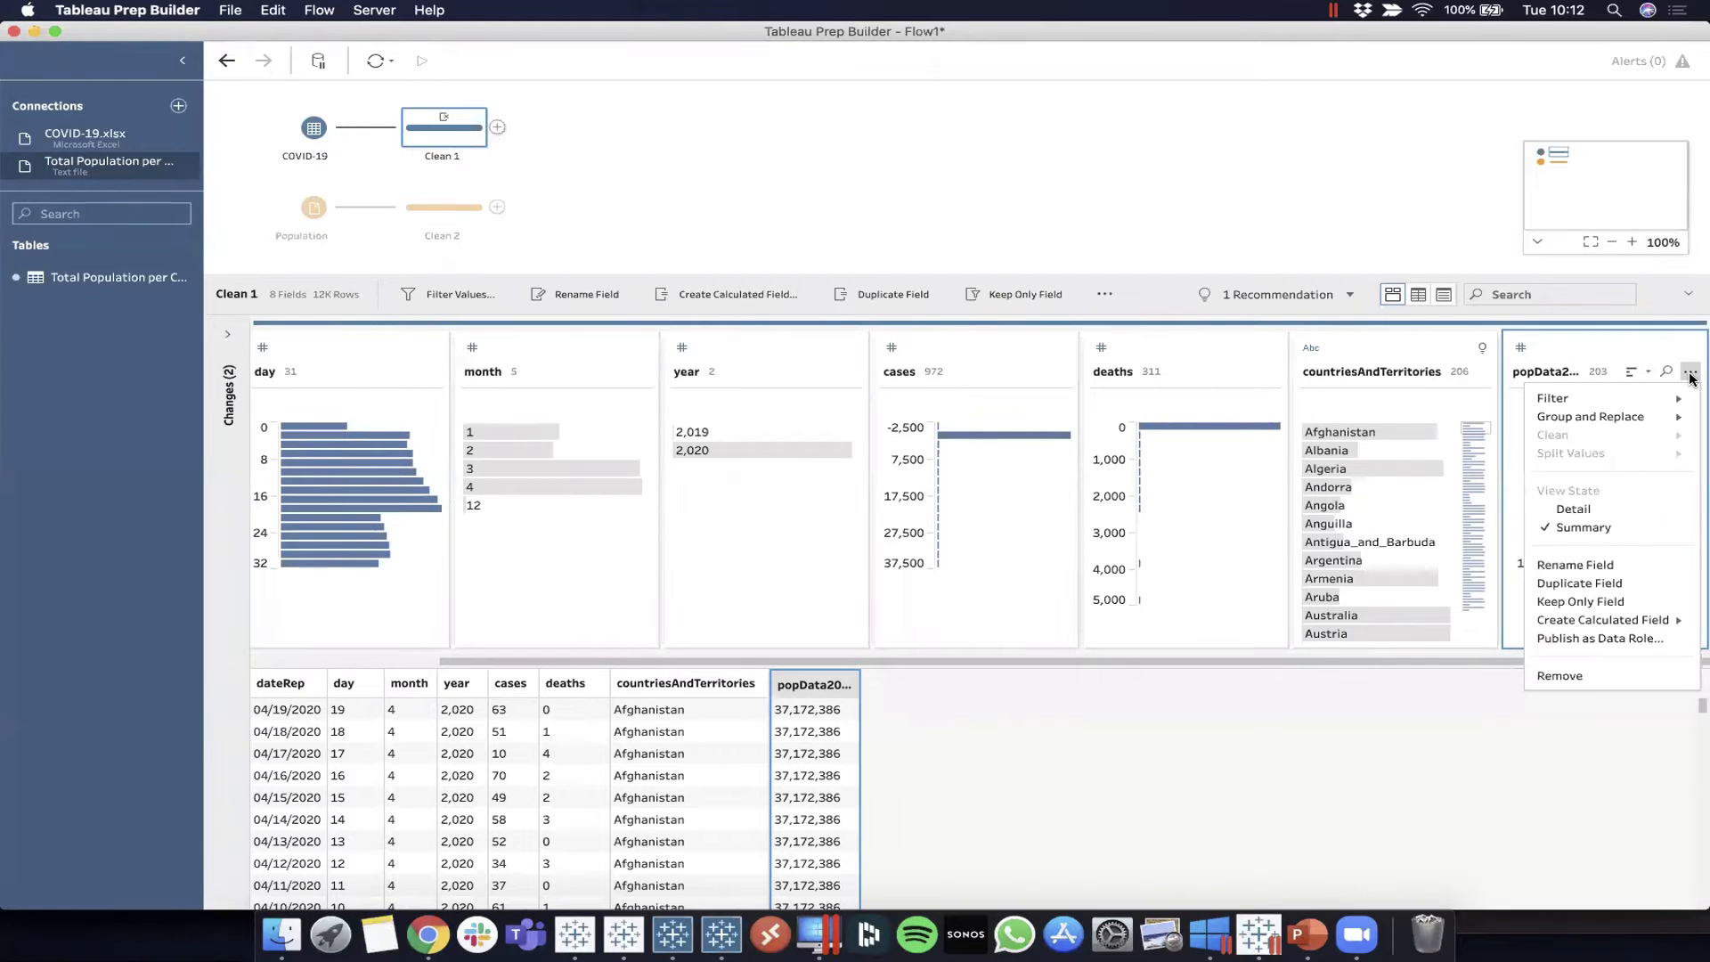
left_click(1564, 684)
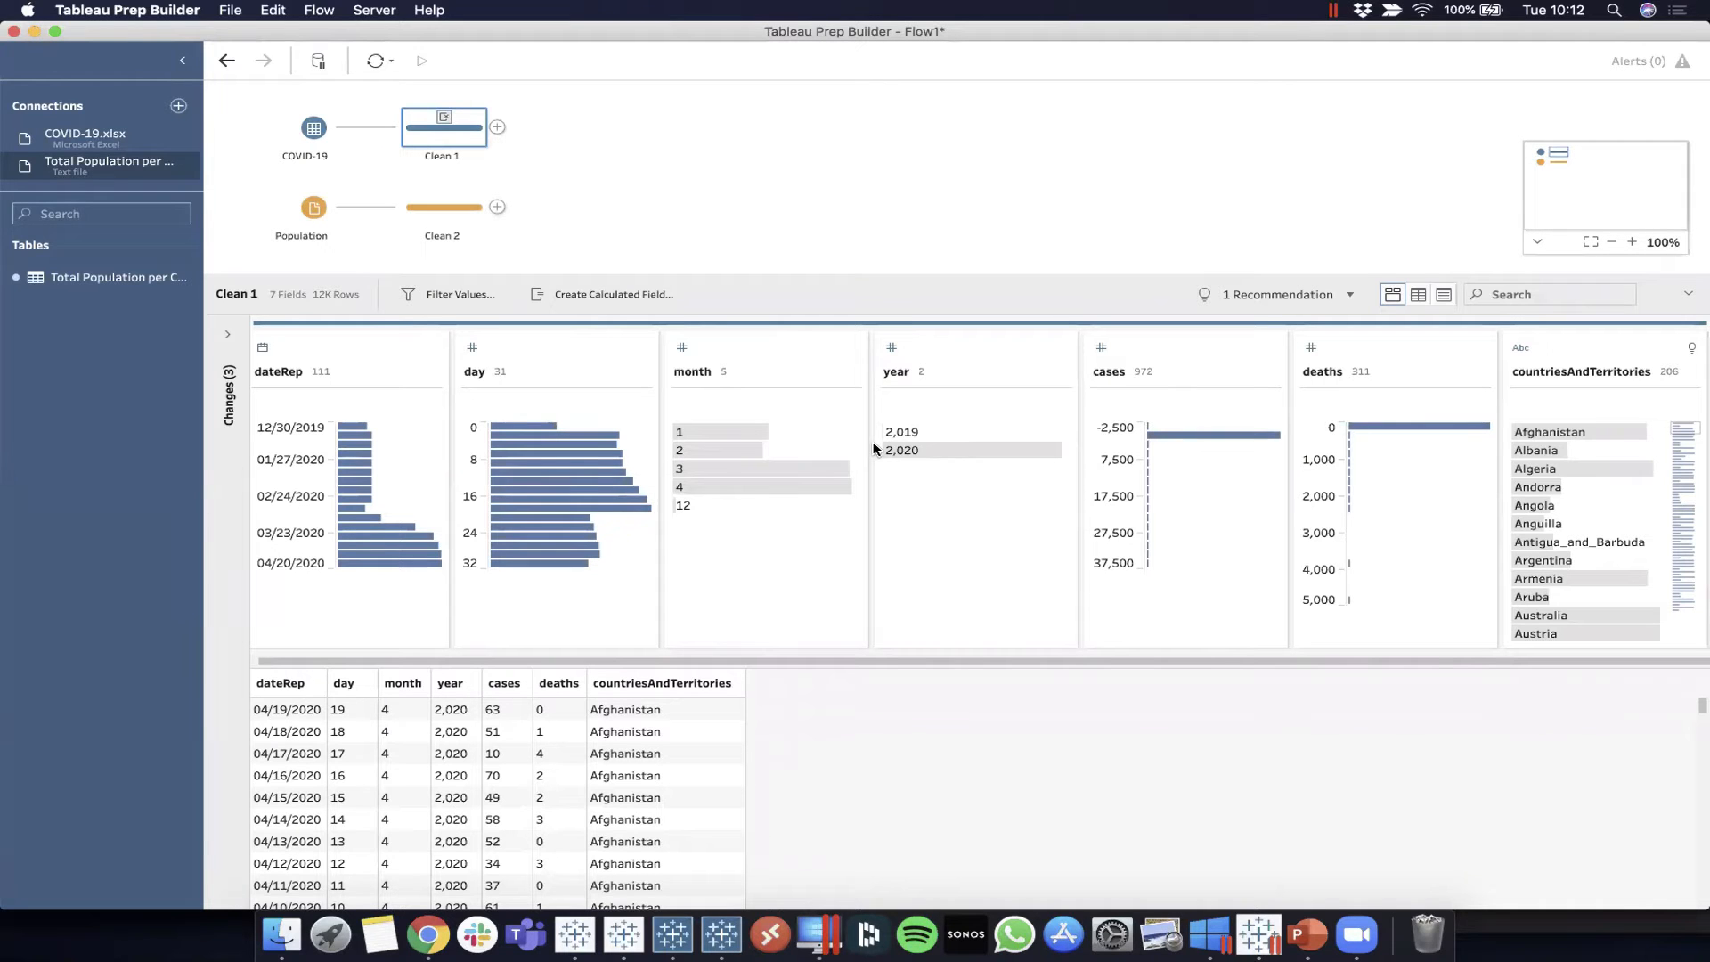
Compare the level of detail of the day values in Clean 1 with the Time and MidPeriod values in Clean 2
left_click(341, 725)
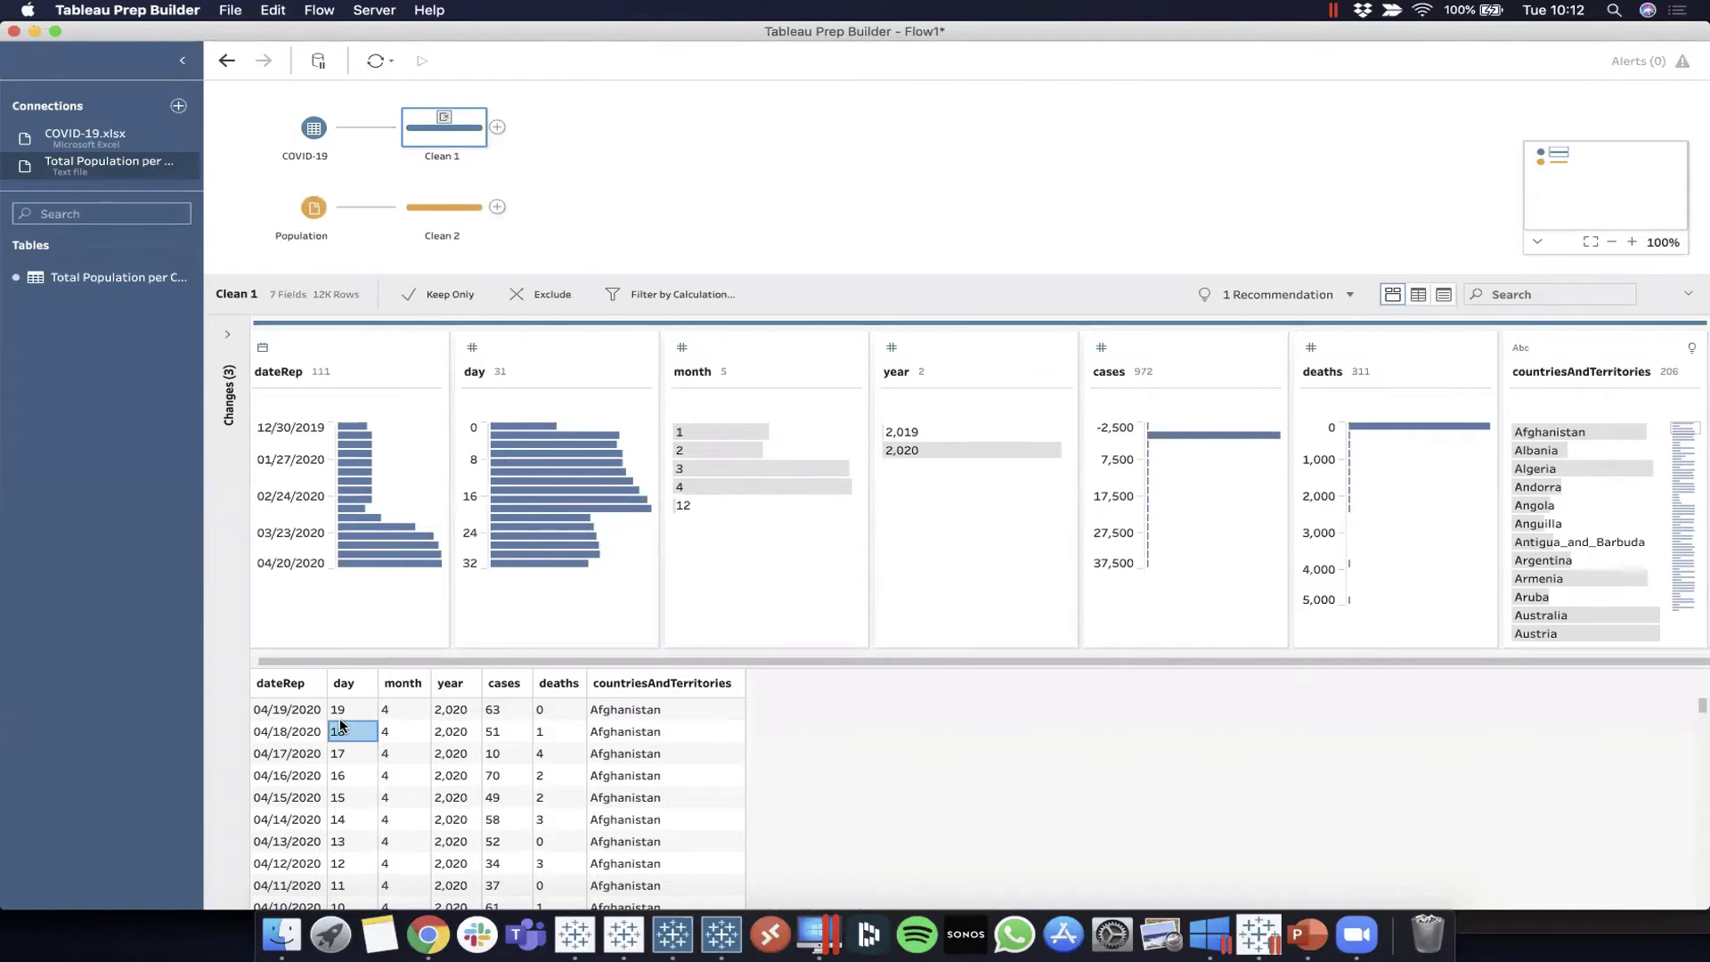
left_click(352, 711)
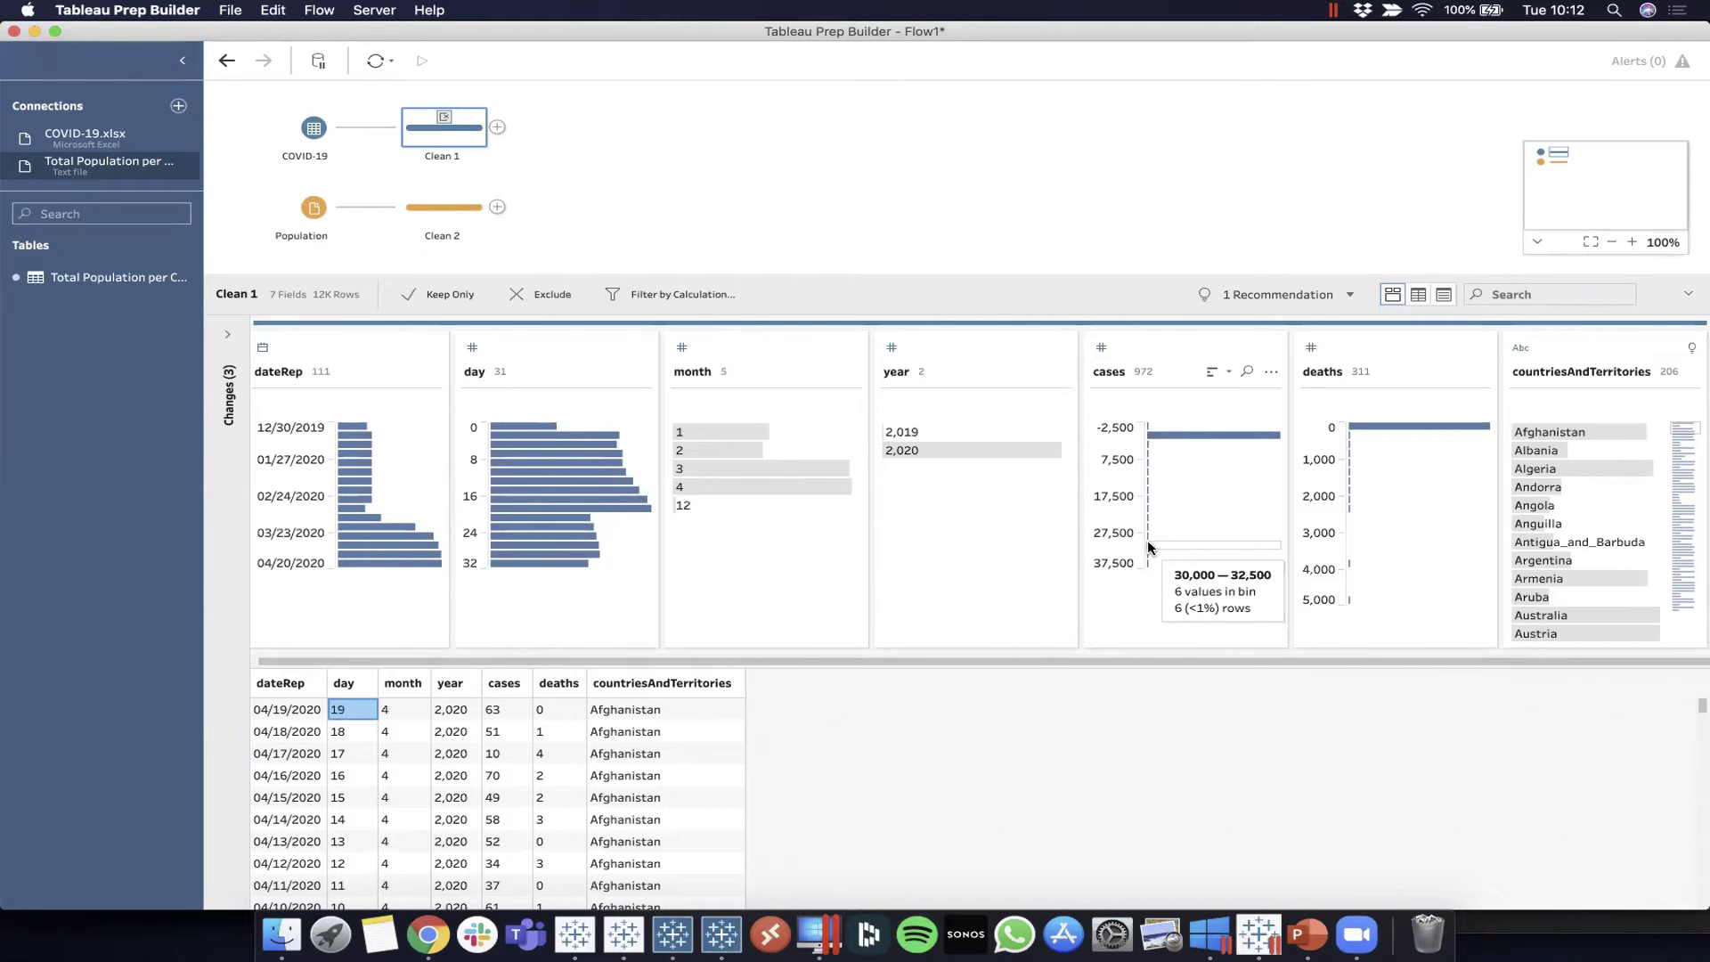
left_click(428, 216)
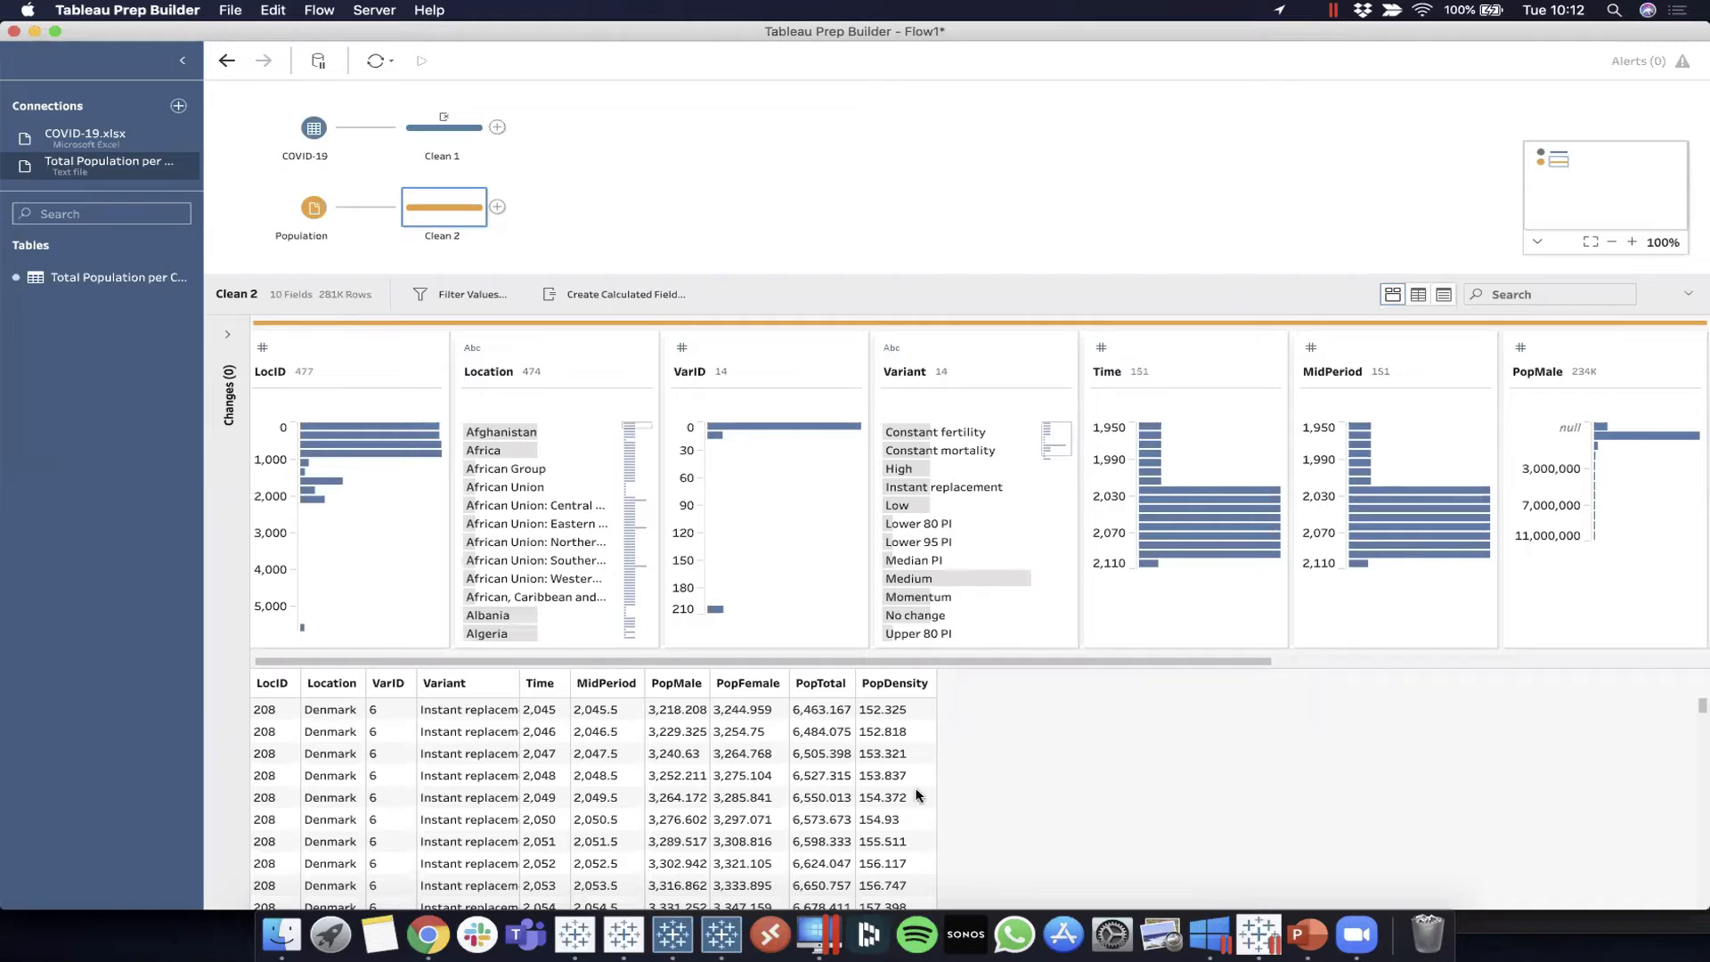
left_click(547, 714)
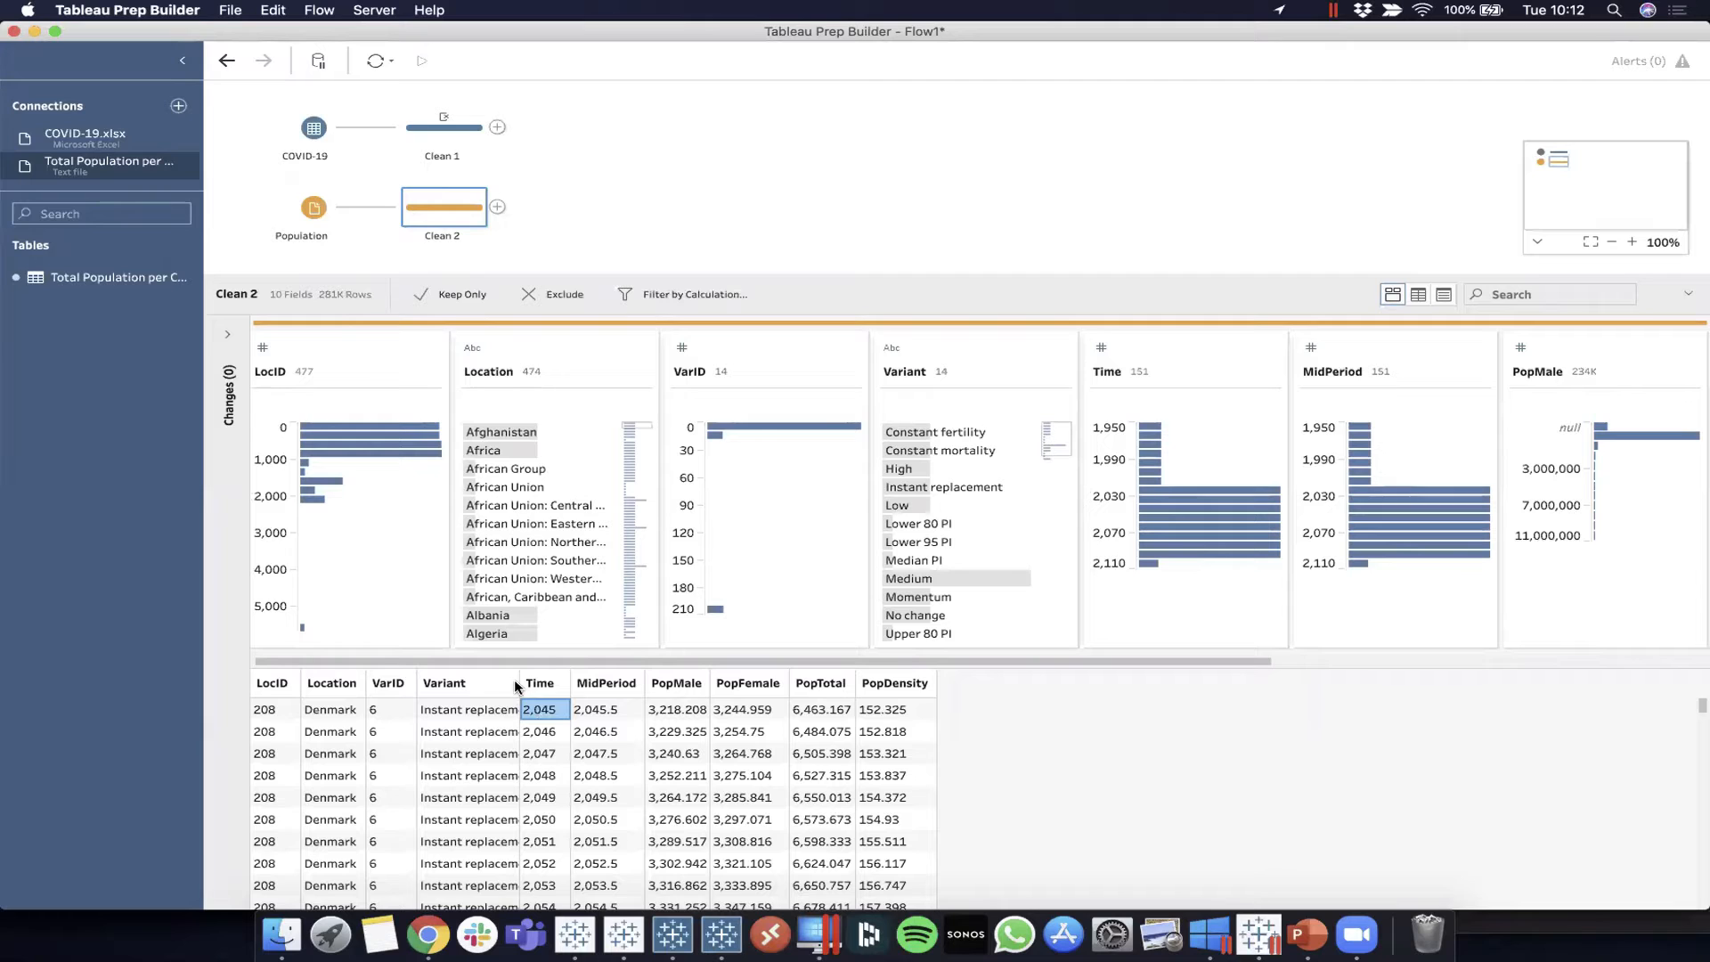
left_click(618, 712)
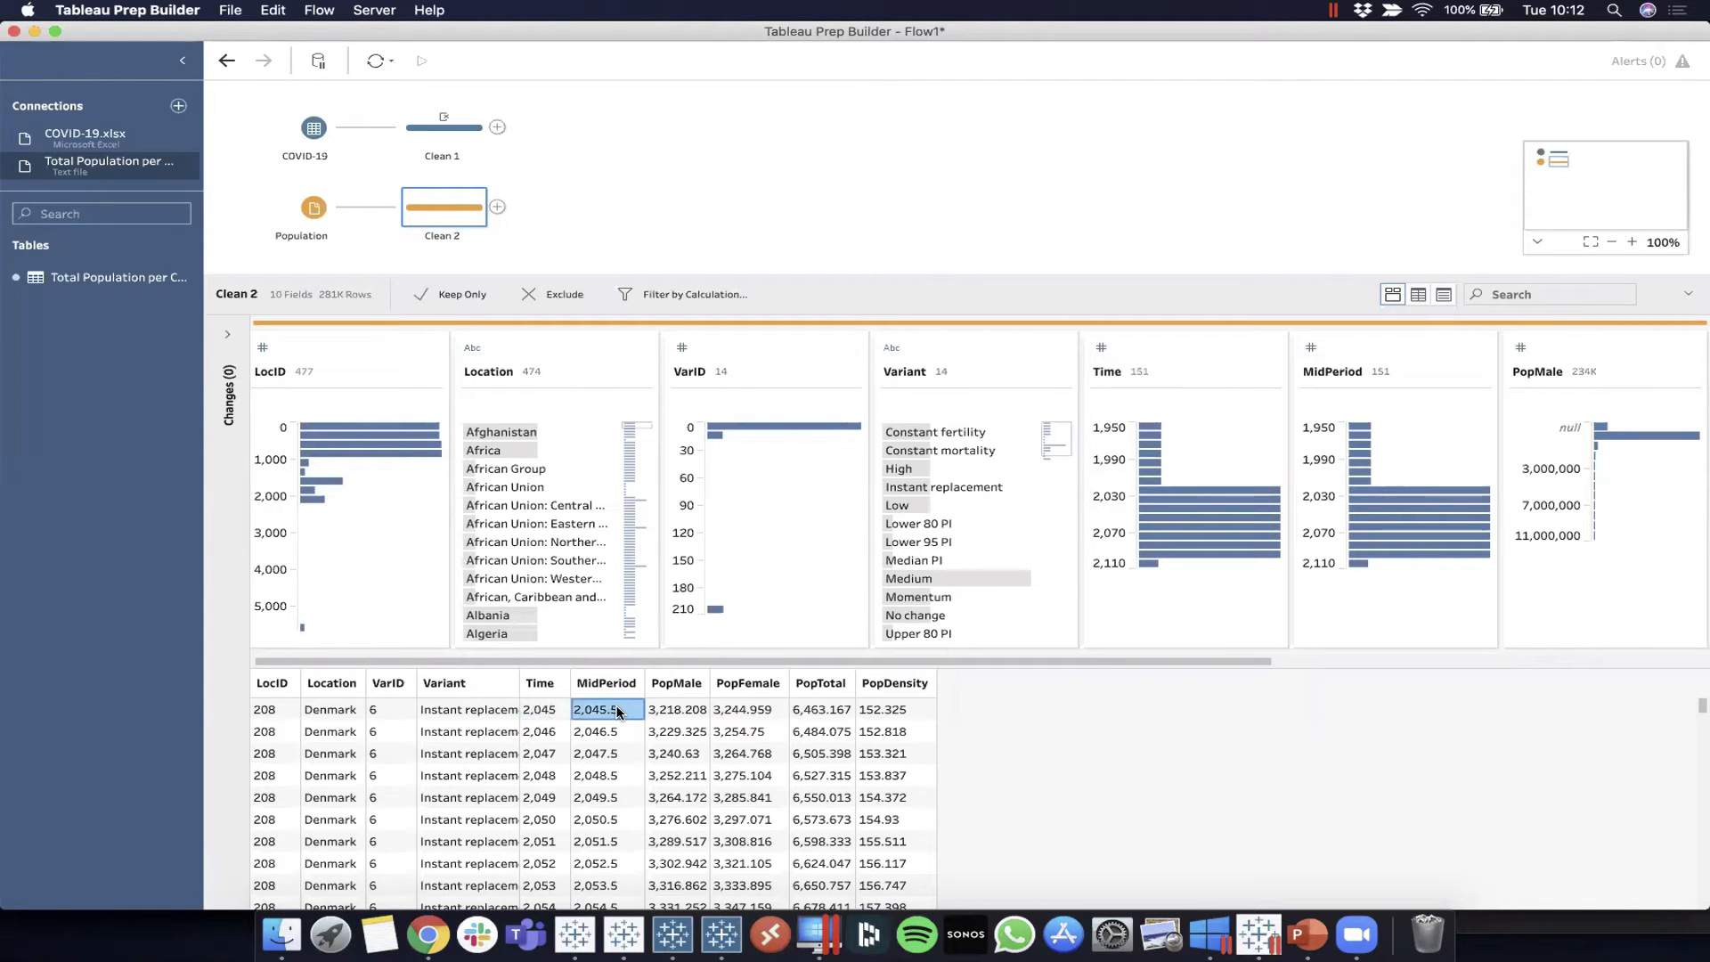
left_click(616, 707)
left_click(606, 716)
left_click(628, 739)
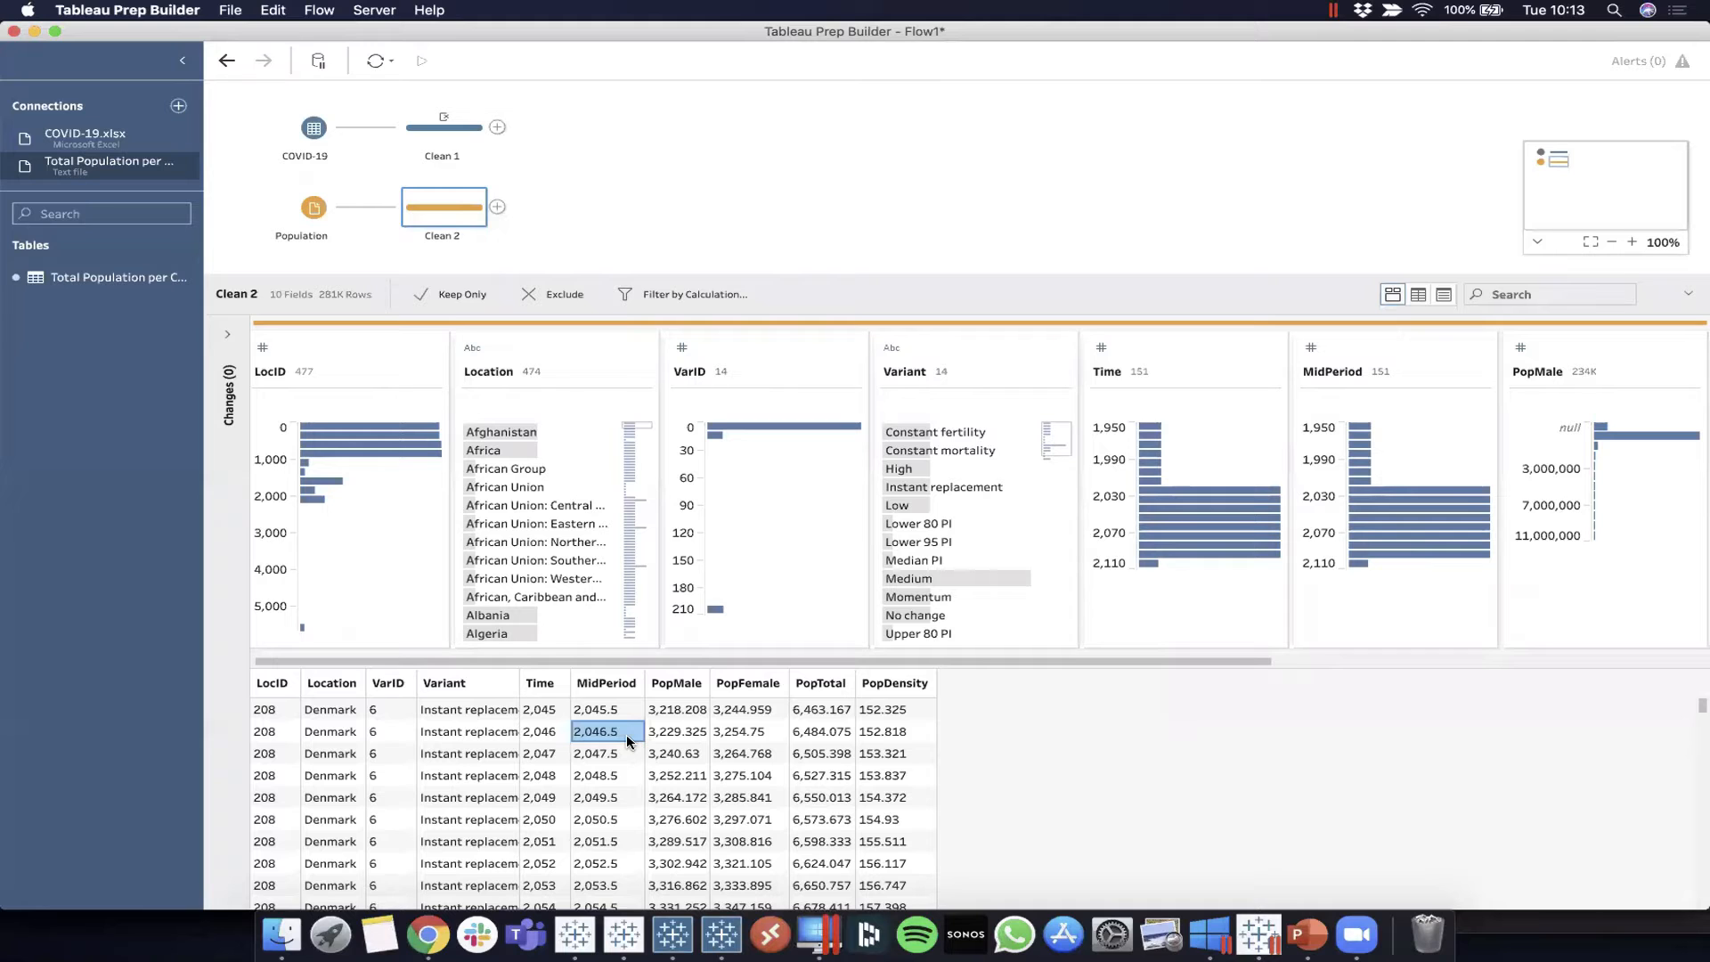
Display the data of the Clean 1 step in the COVID-19 branch, with more room for the flow diagram
scroll(603, 759, "down", 1)
scroll(603, 759, "up", 1)
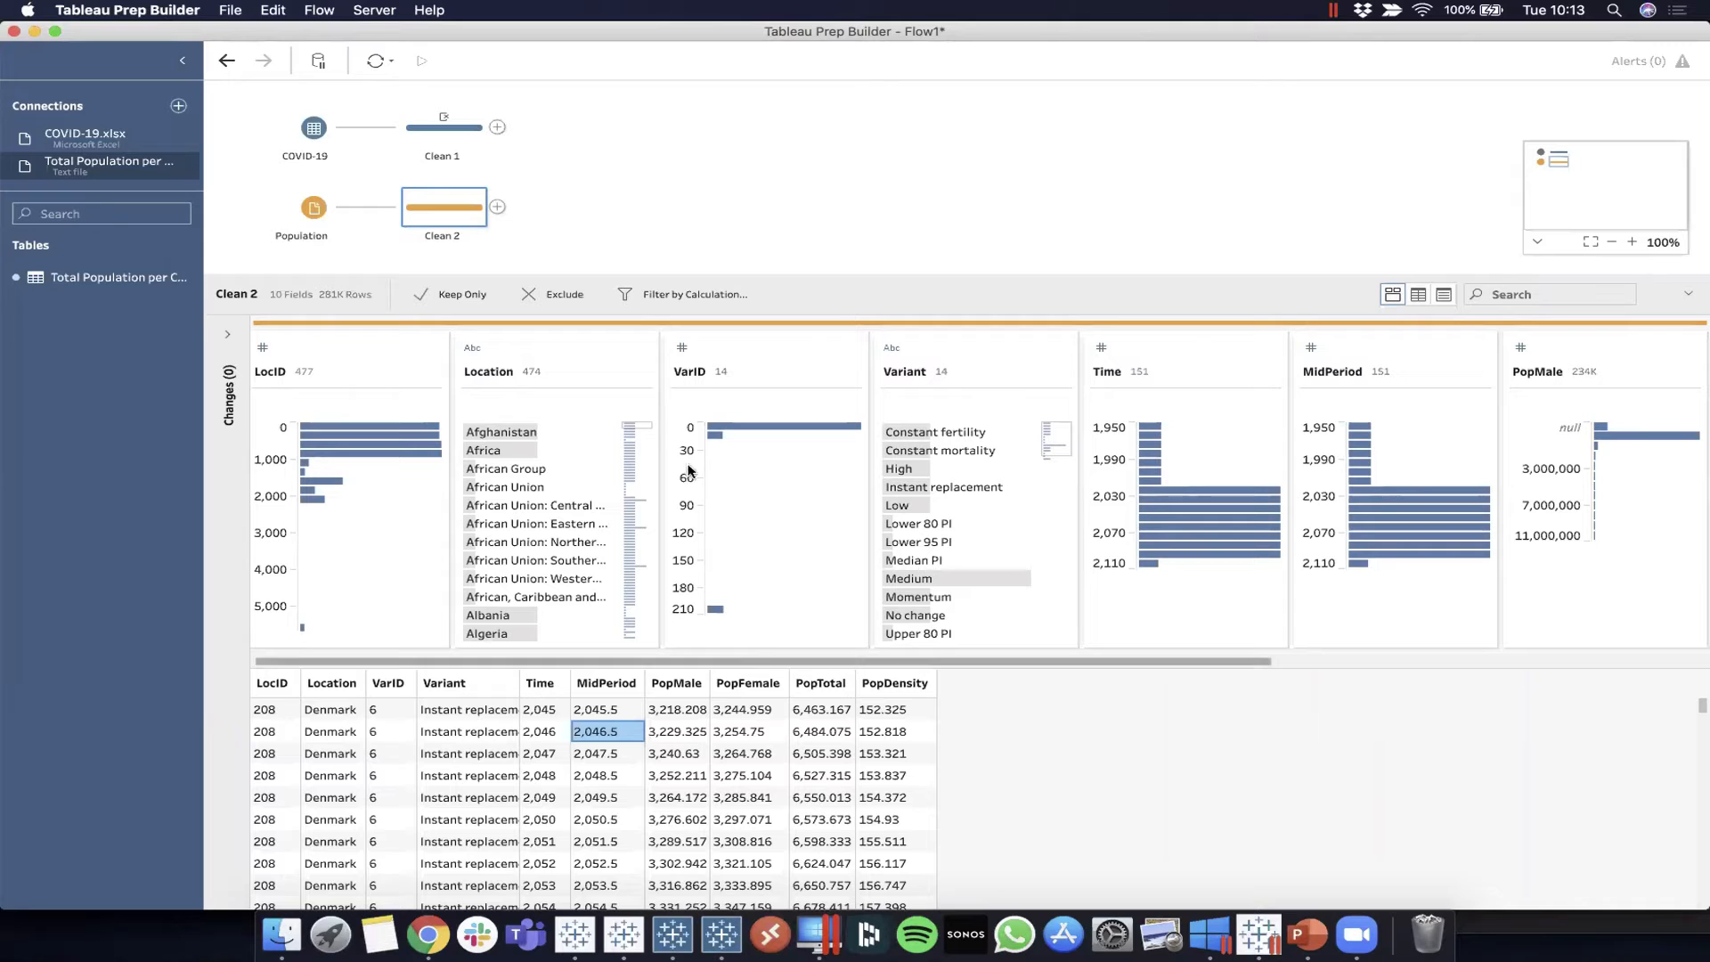
left_click_drag(857, 275, 806, 388)
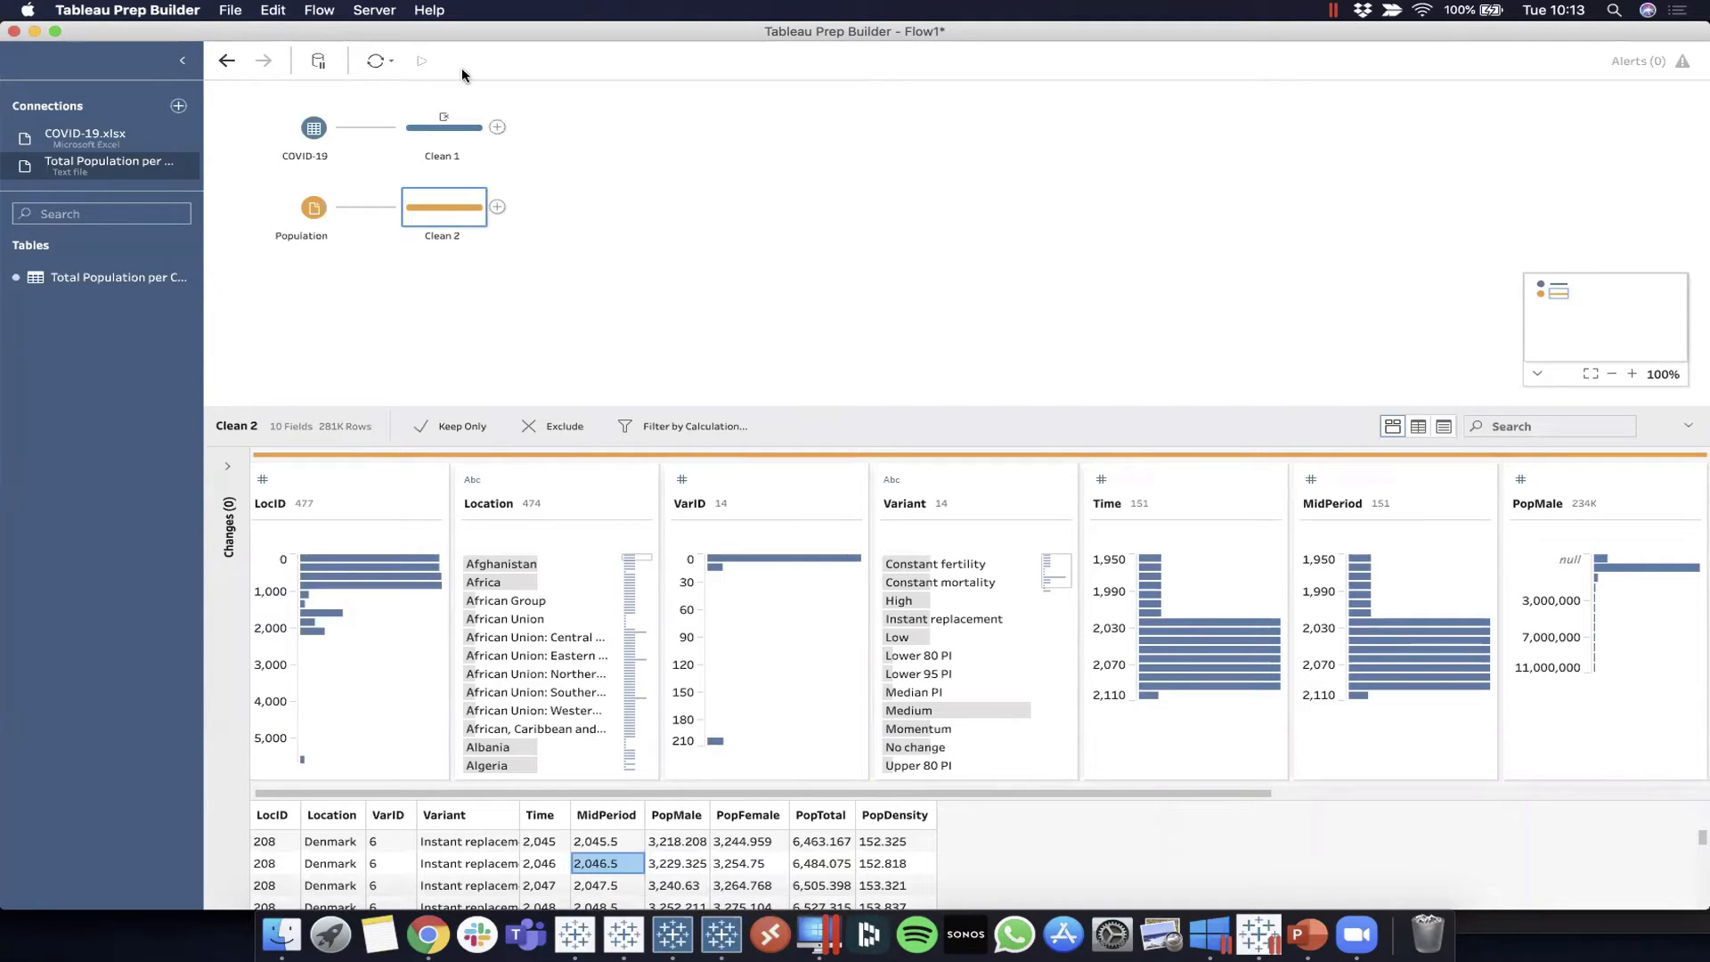
left_click(421, 135)
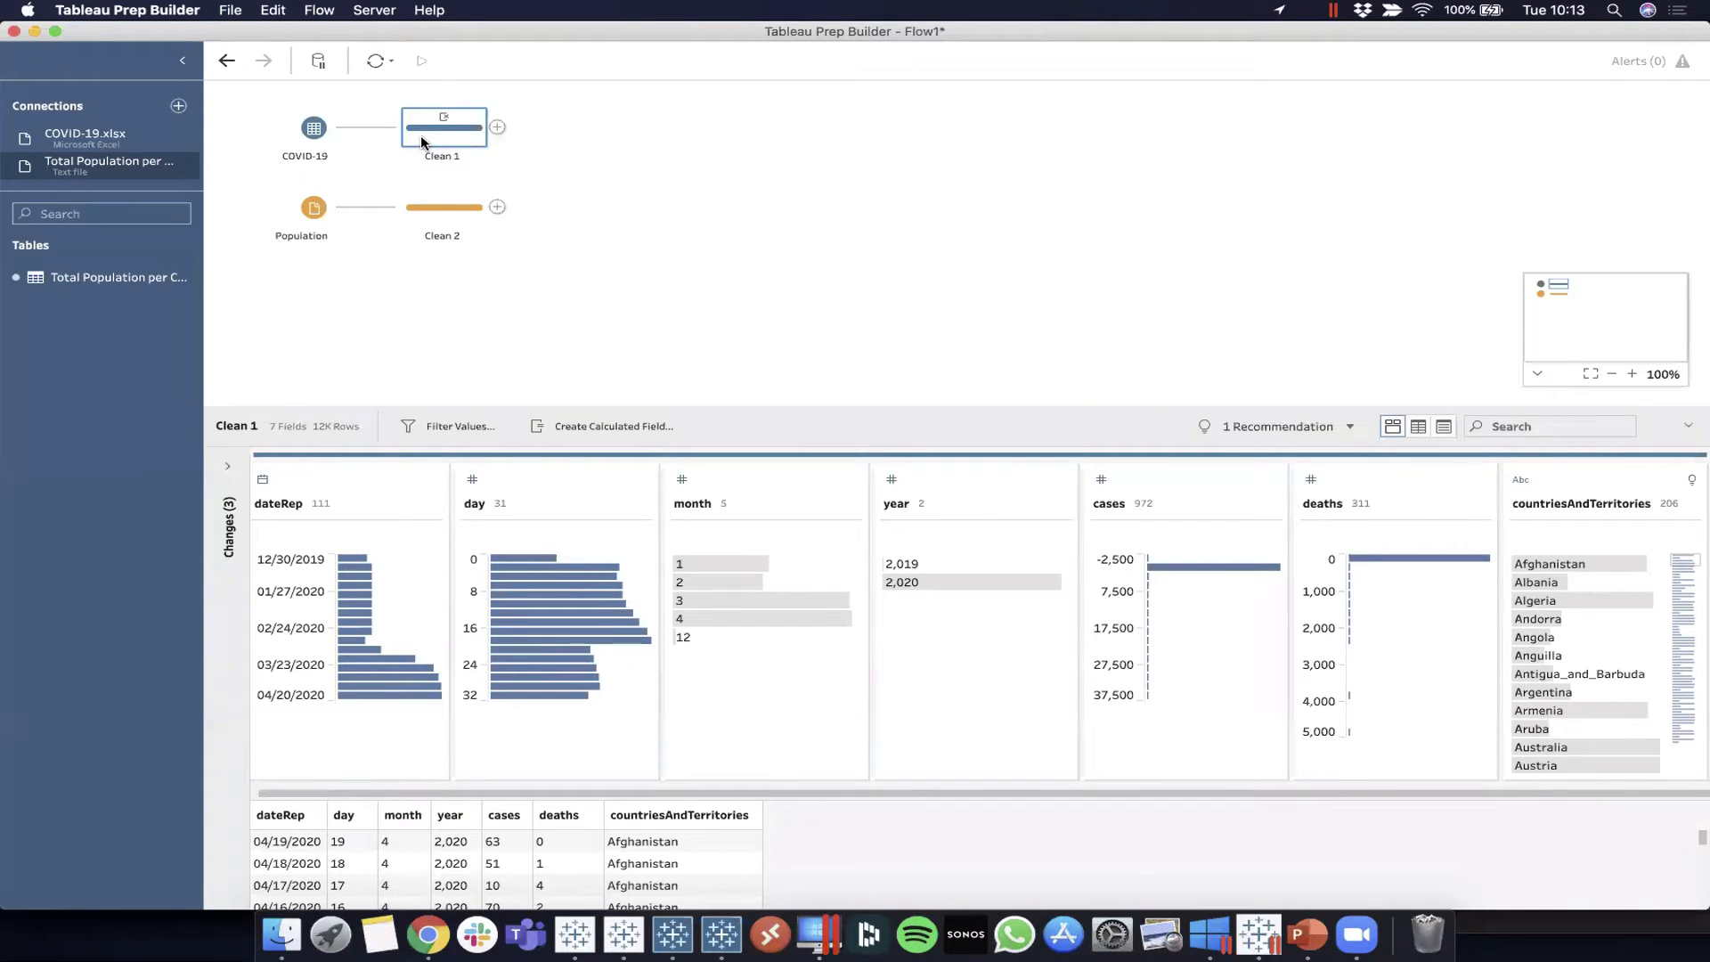
left_click(731, 410)
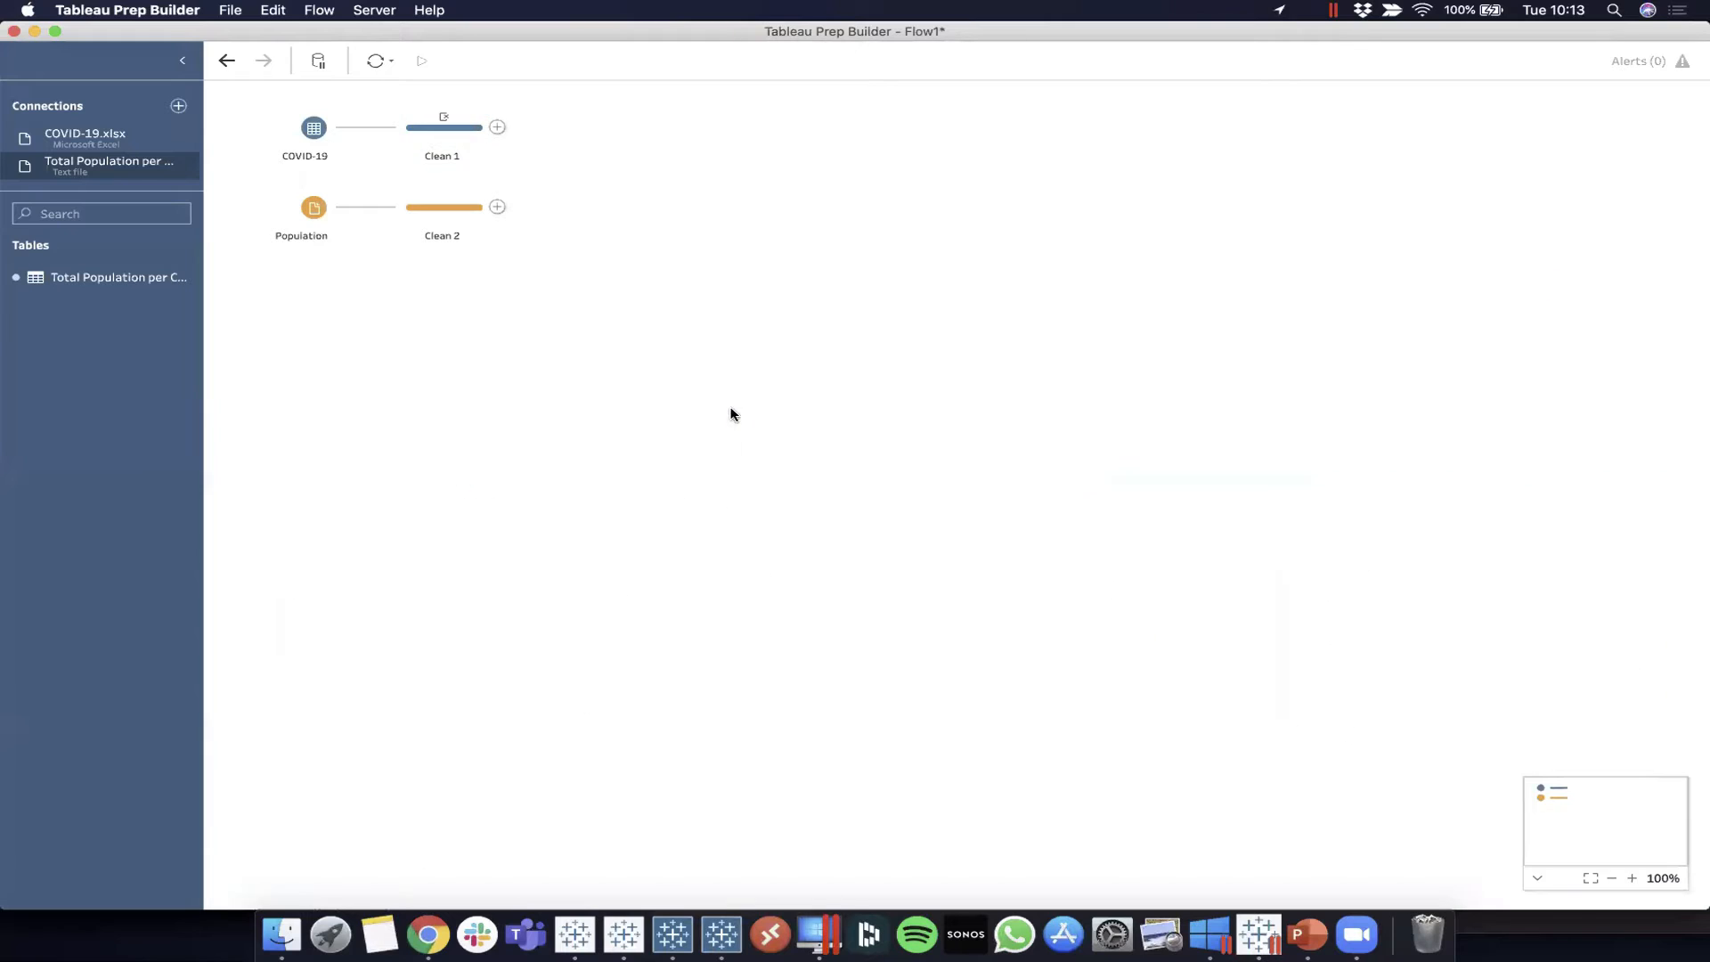
left_click(434, 138)
left_click_drag(831, 405, 874, 306)
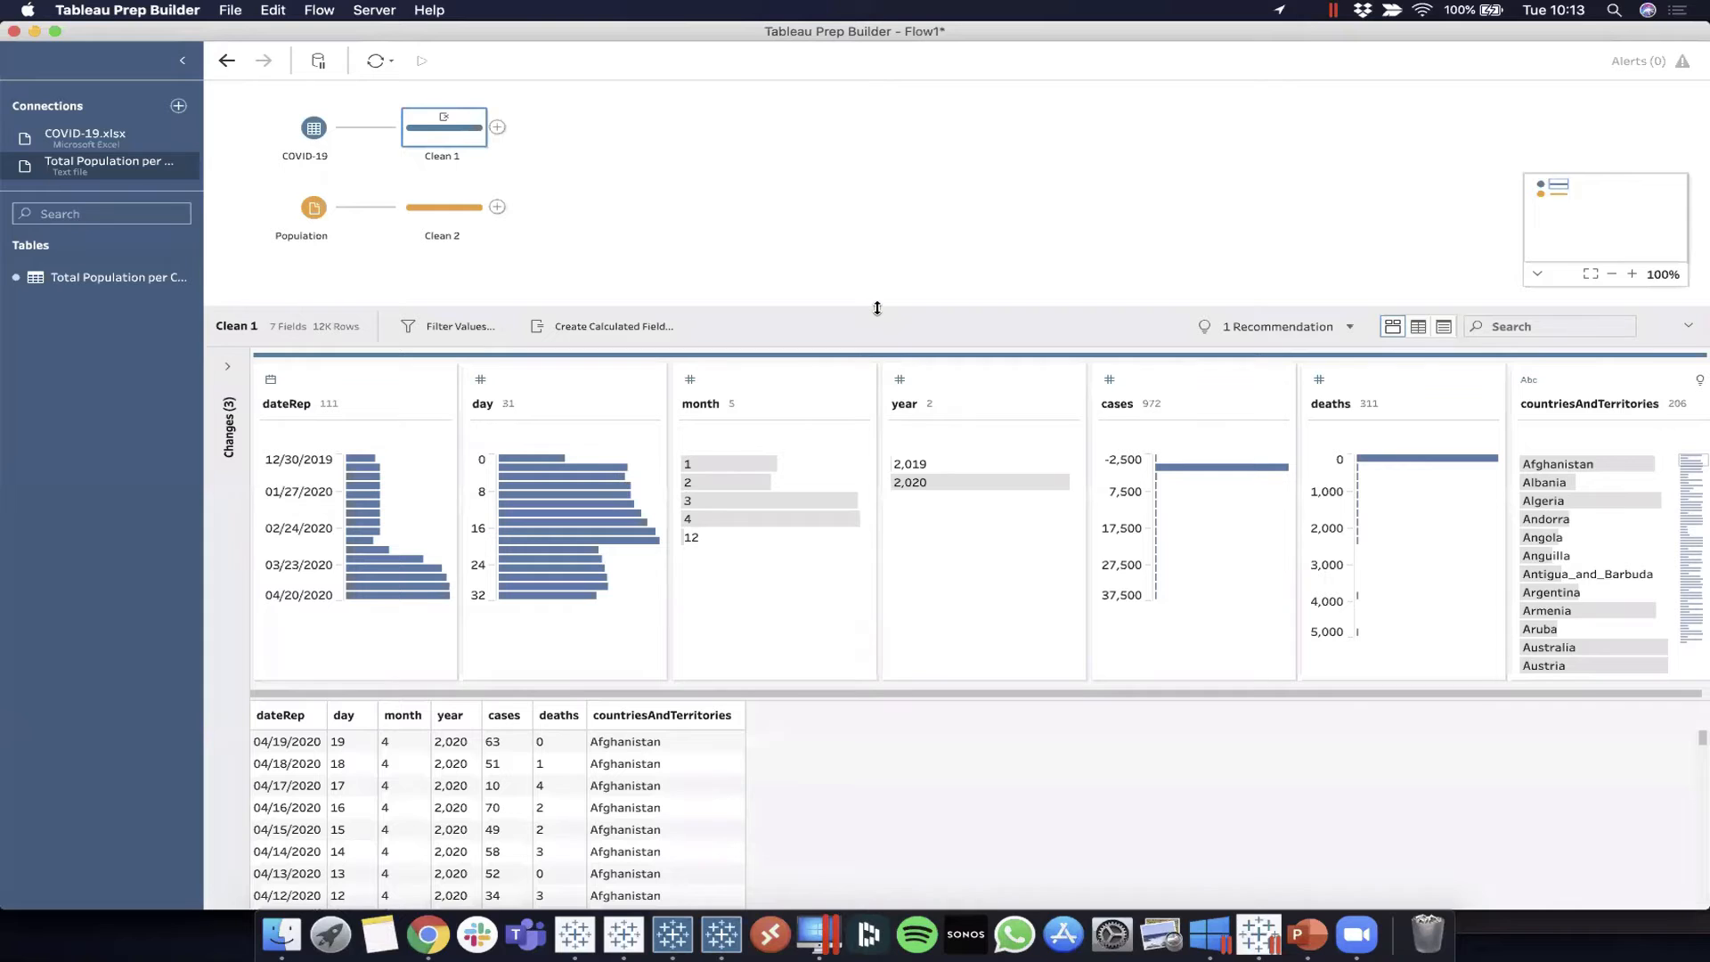
left_click_drag(877, 308, 822, 331)
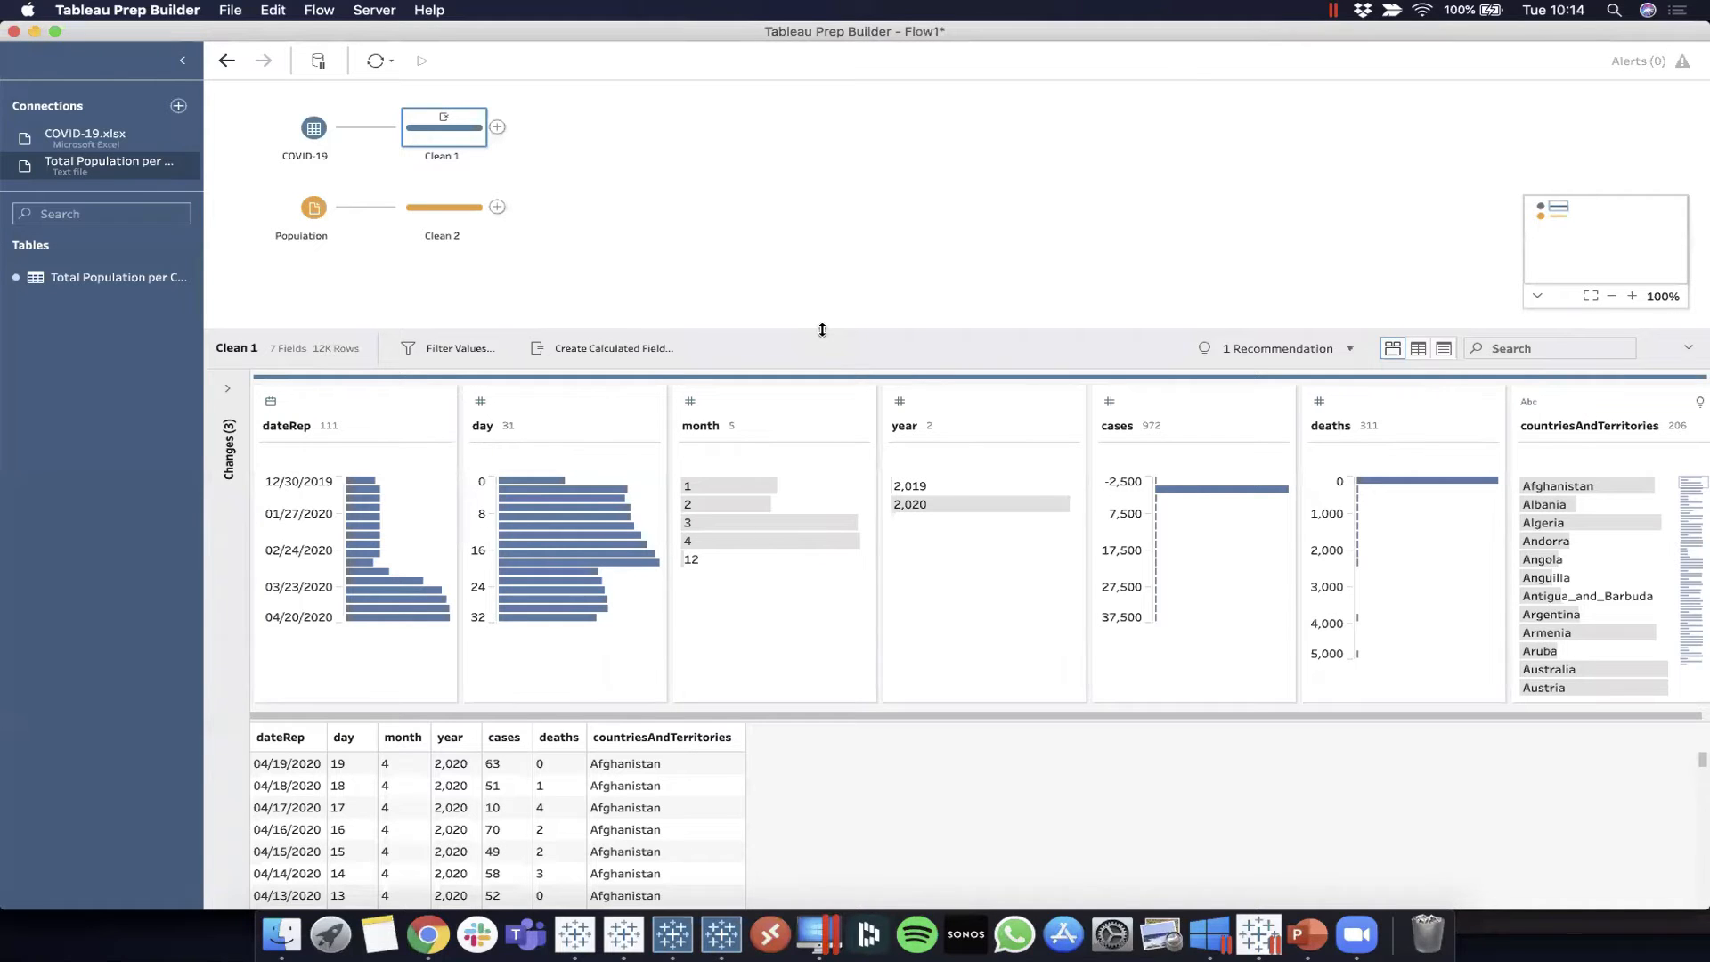
Rename the Clean 1 step of the COVID-19 branch as Remove
double_click(429, 149)
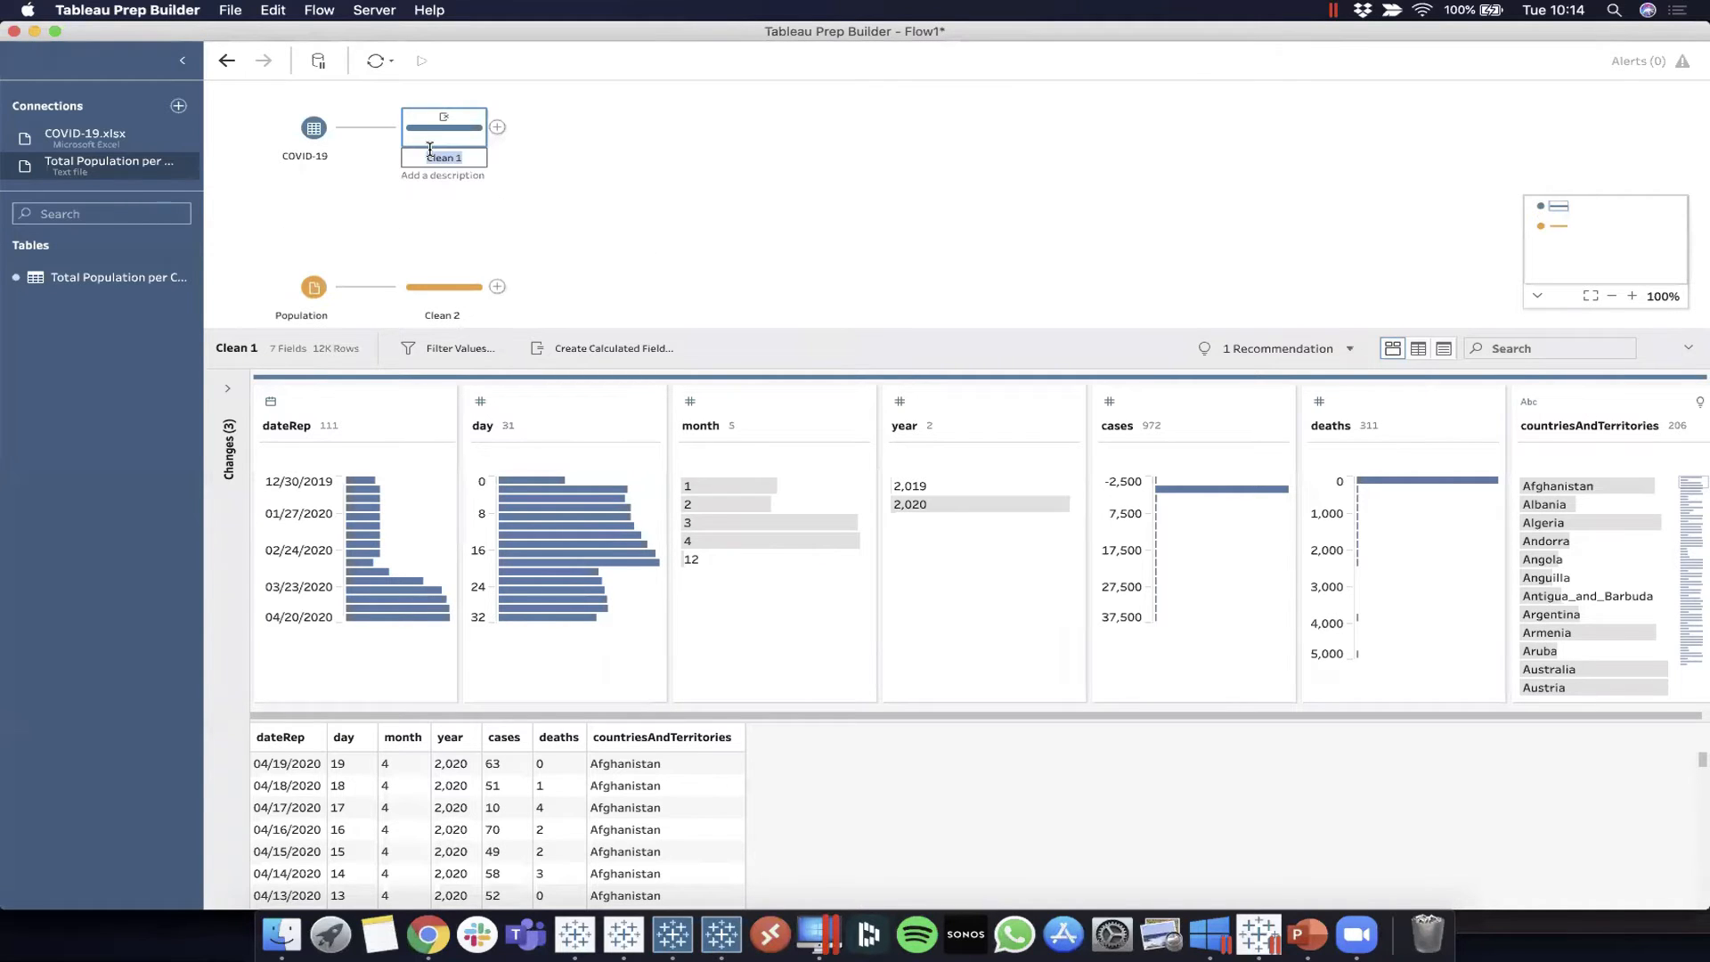
type("Remove")
key("Return")
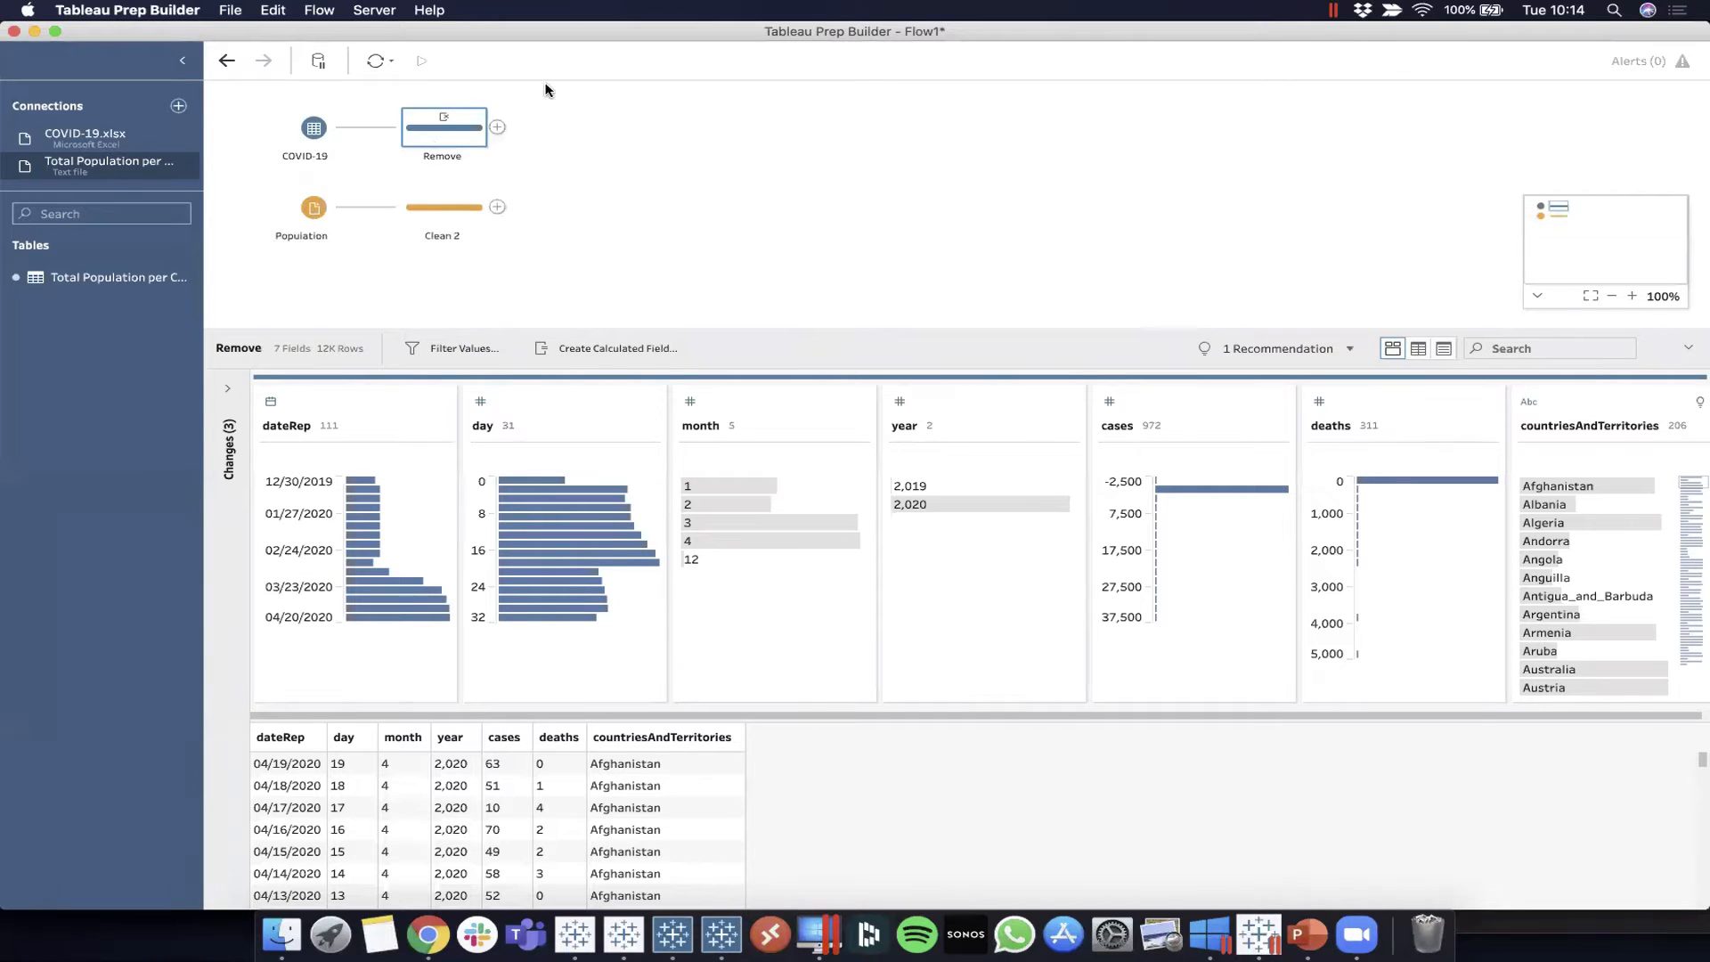
Add a cleaning step after the Remove step and name it Add
left_click(497, 126)
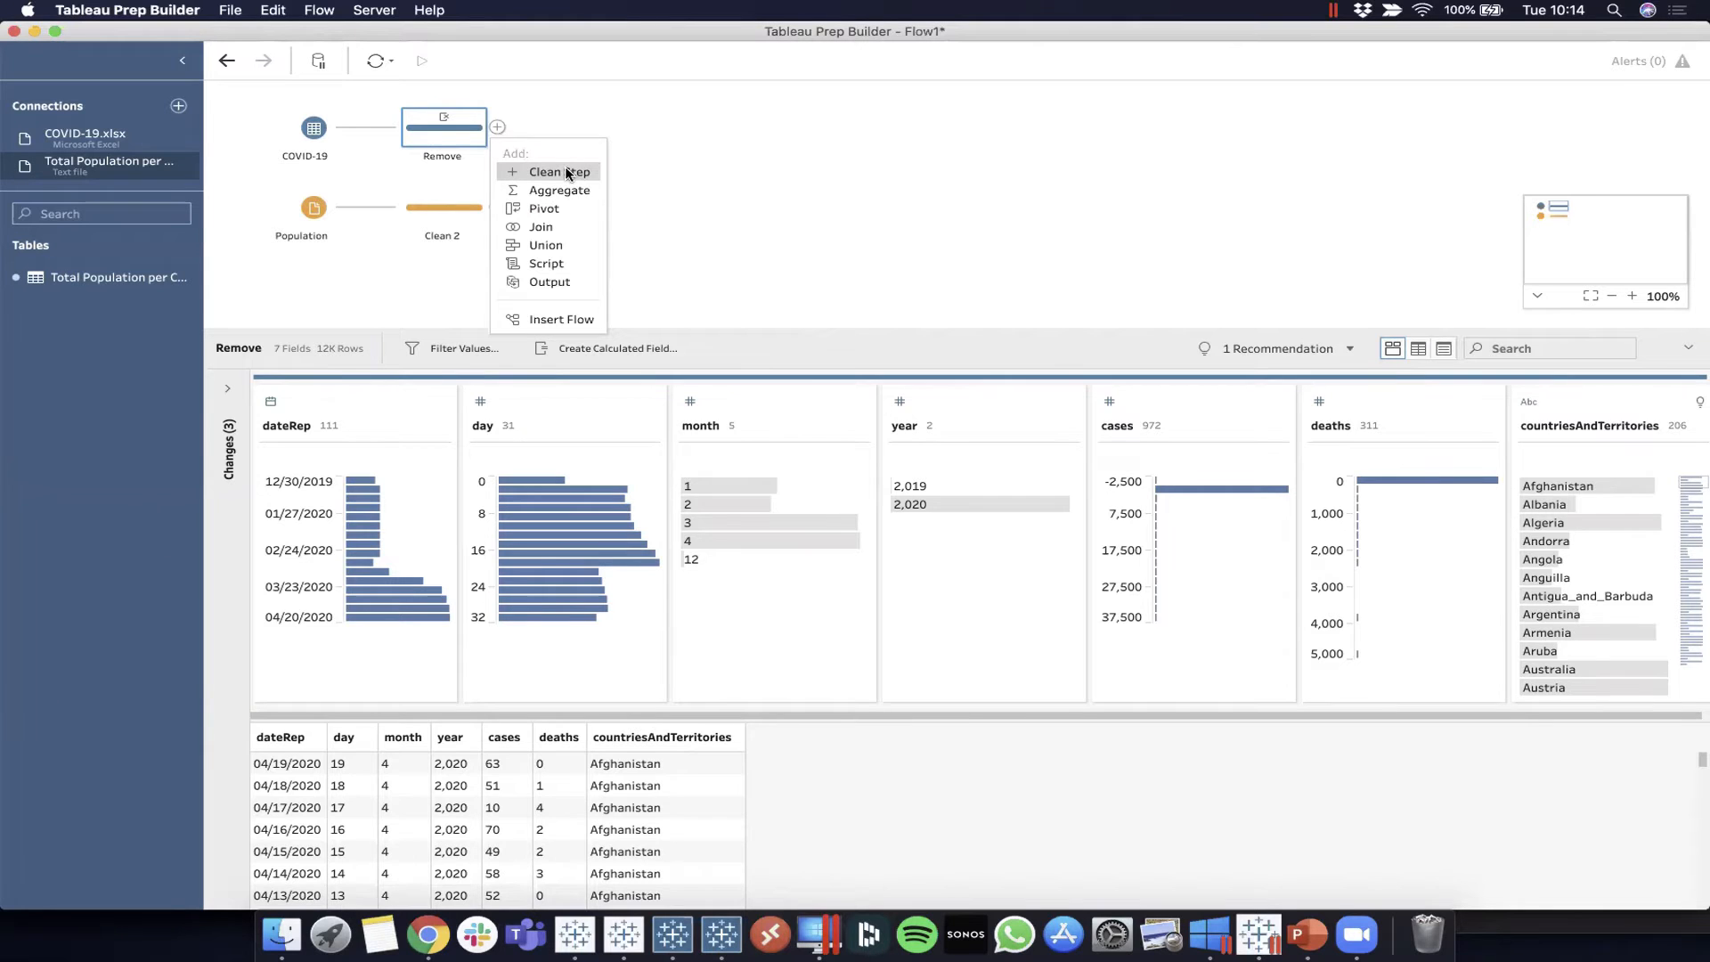
left_click(567, 173)
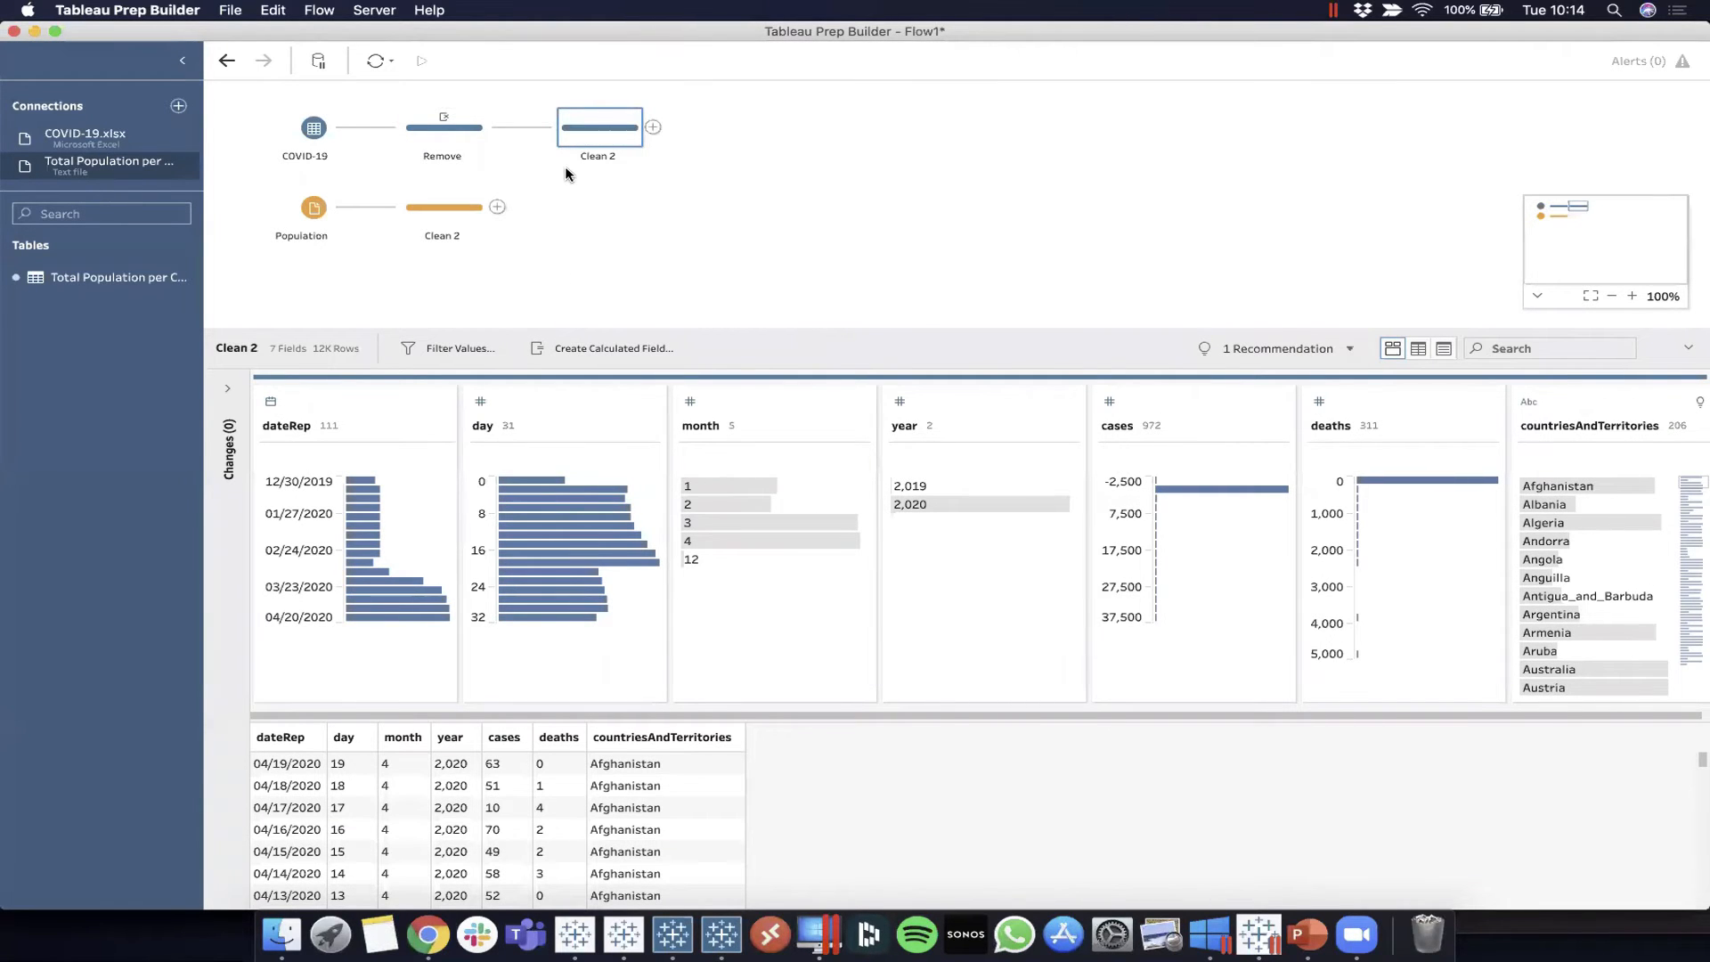
double_click(613, 156)
type("Add")
key("Return")
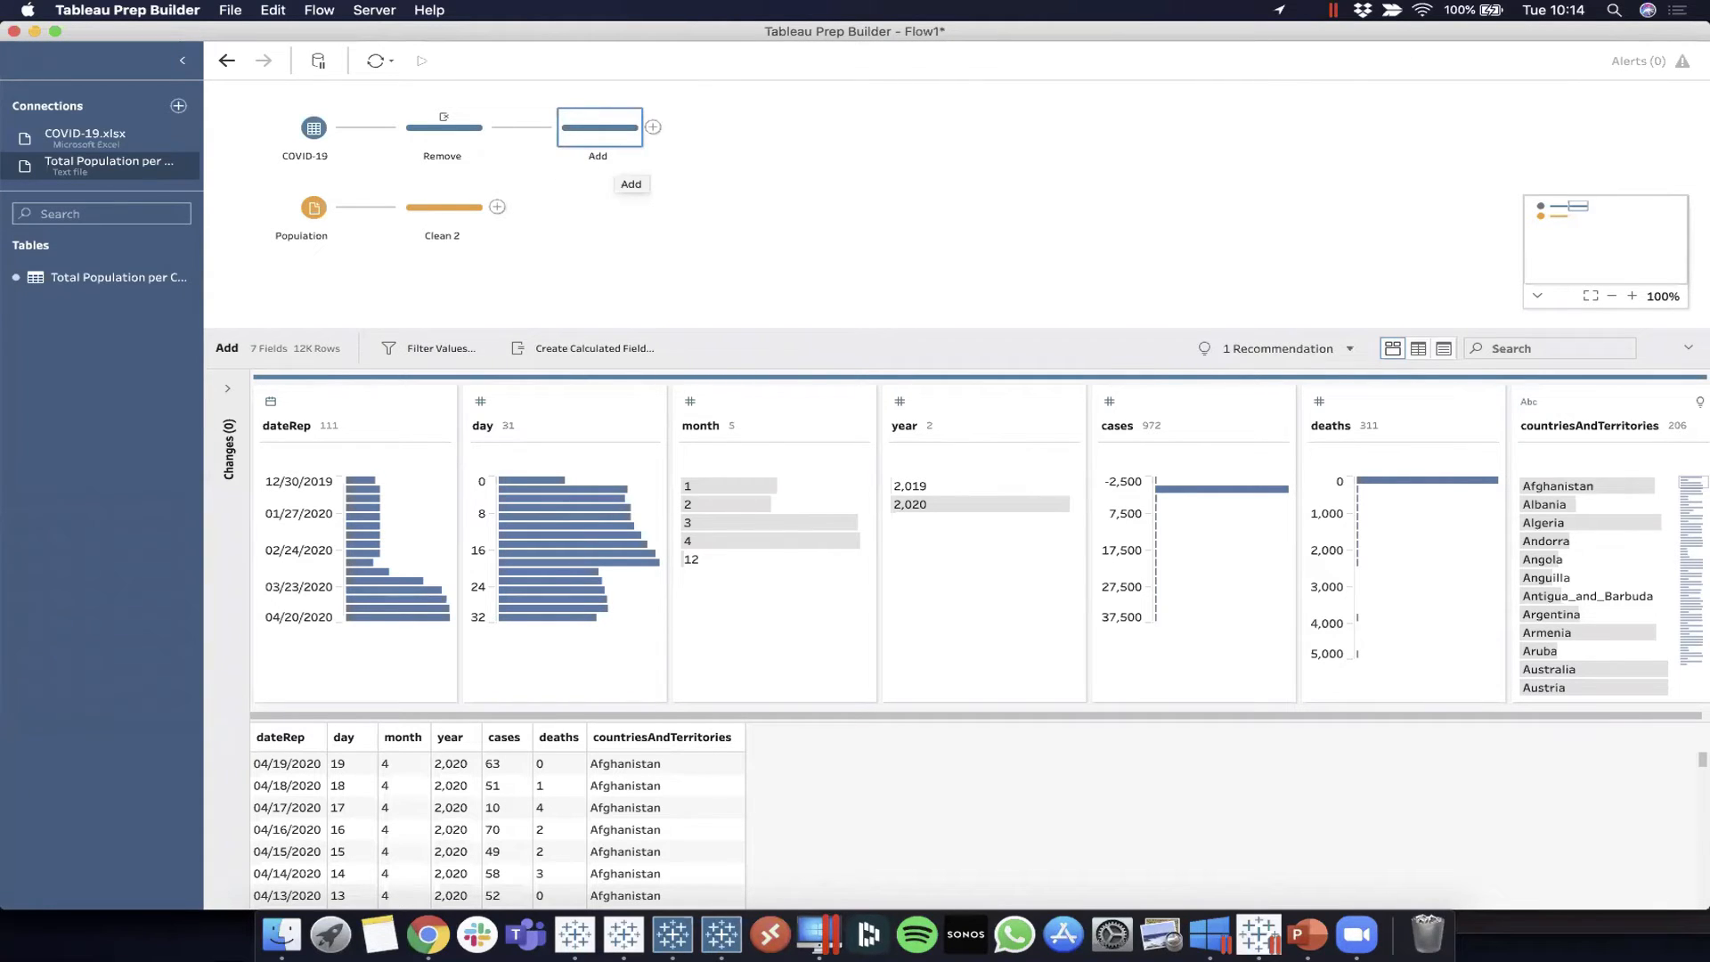
Create a calculated field Week with DATEPART('week',[dateRep]) in the Add step and place it between day and month
left_click(627, 346)
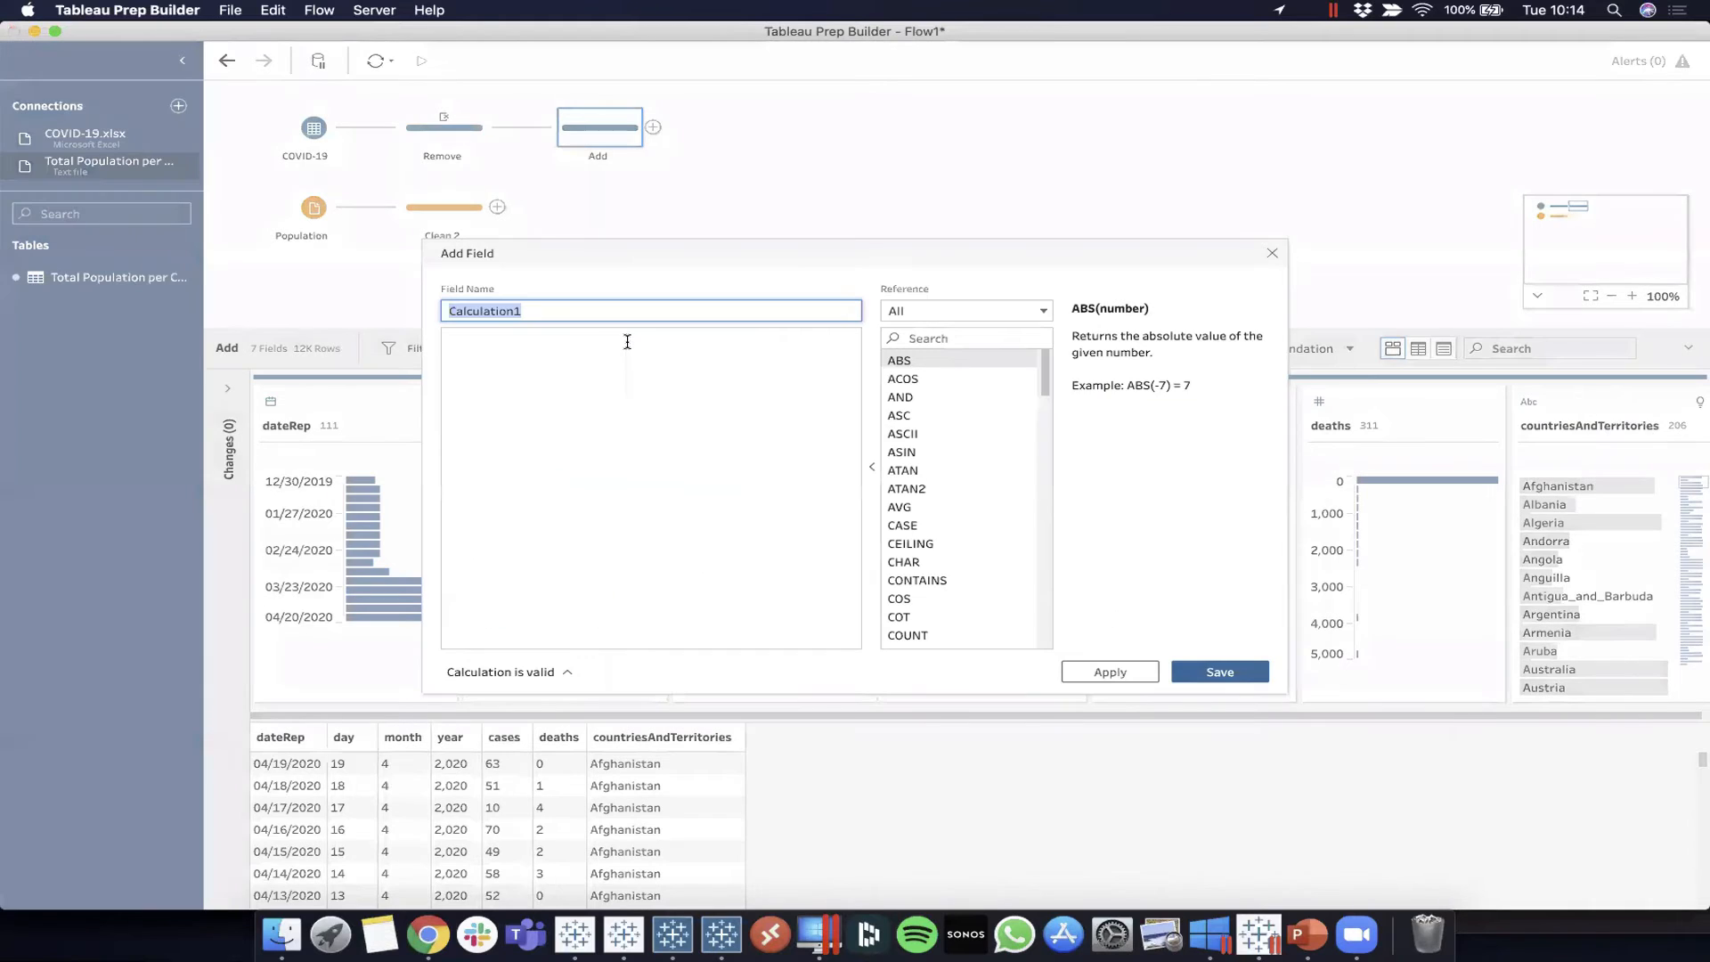
type("Week")
key("Tab")
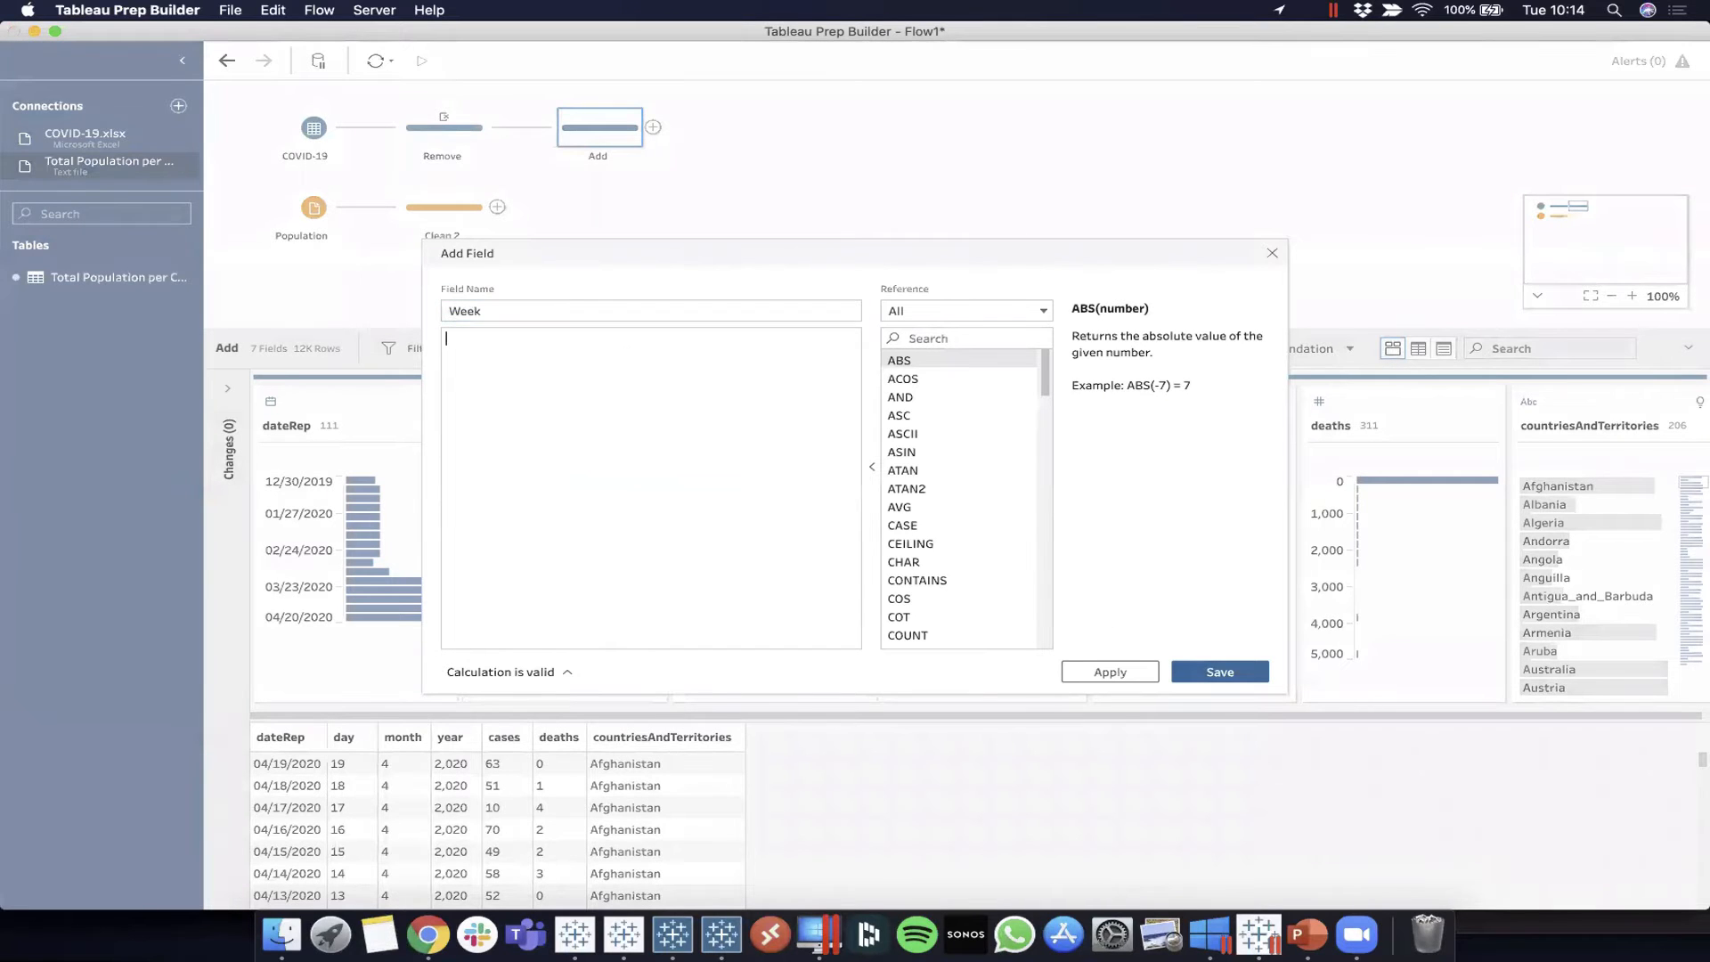
type("datep")
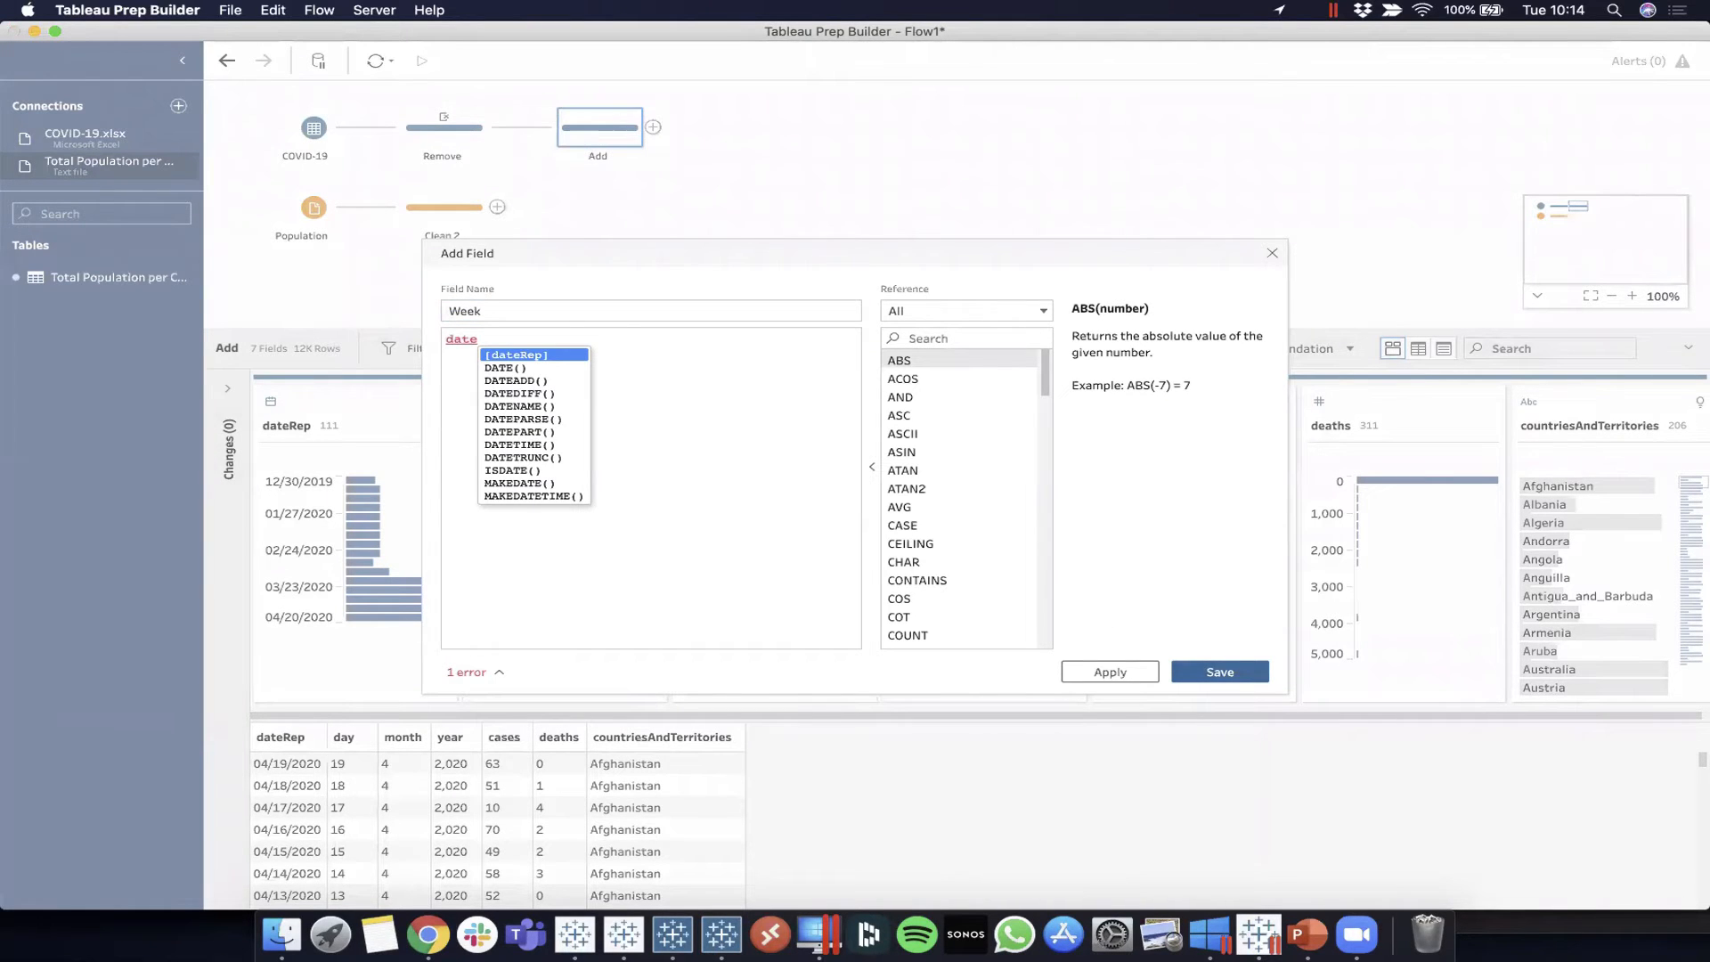
key("Down")
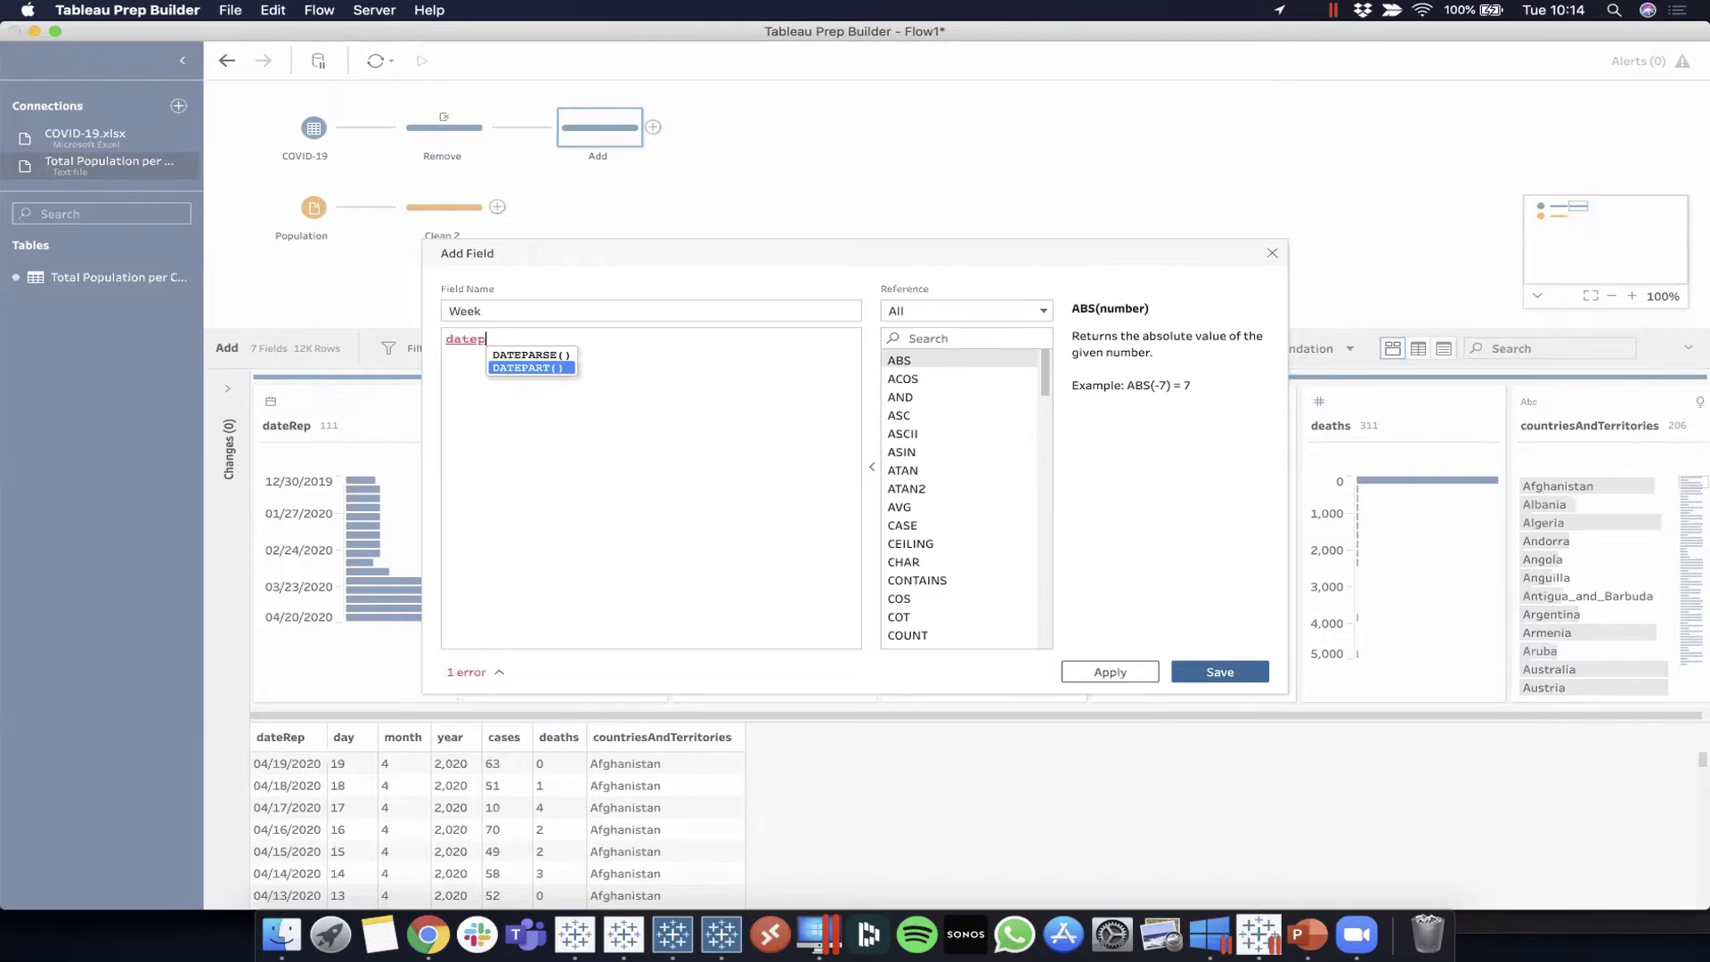
key("Return")
type("'week'")
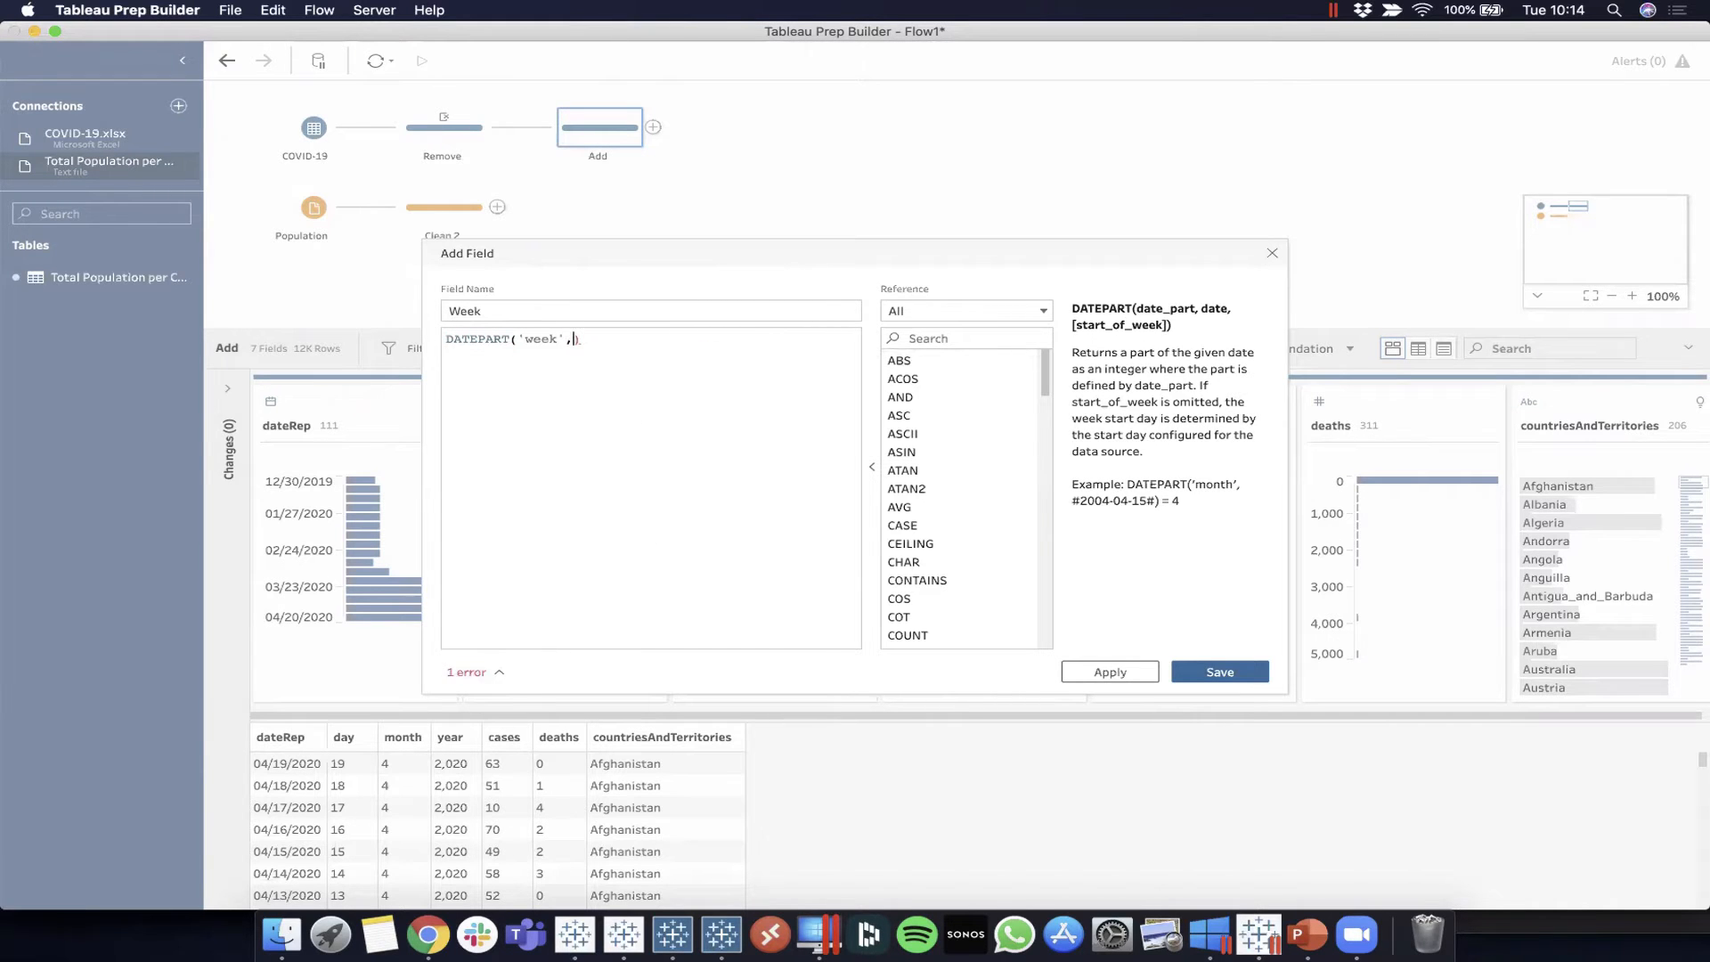
type(",[date")
key("Return")
left_click(690, 415)
left_click(1220, 672)
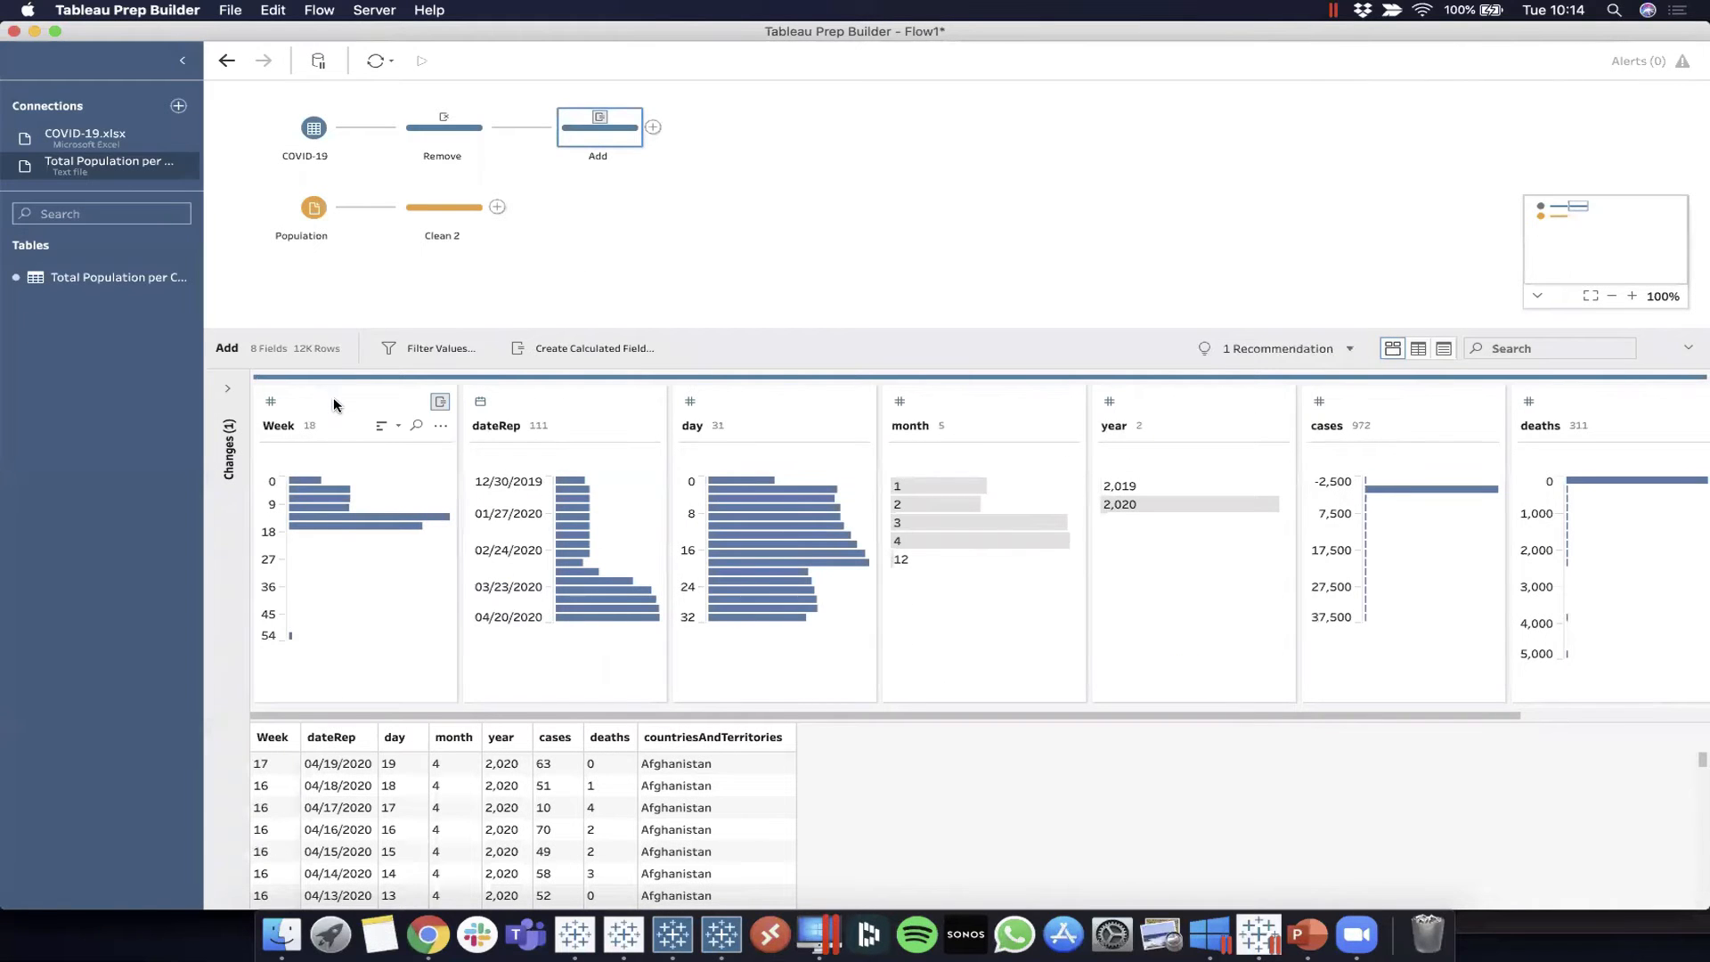
left_click_drag(334, 405, 874, 420)
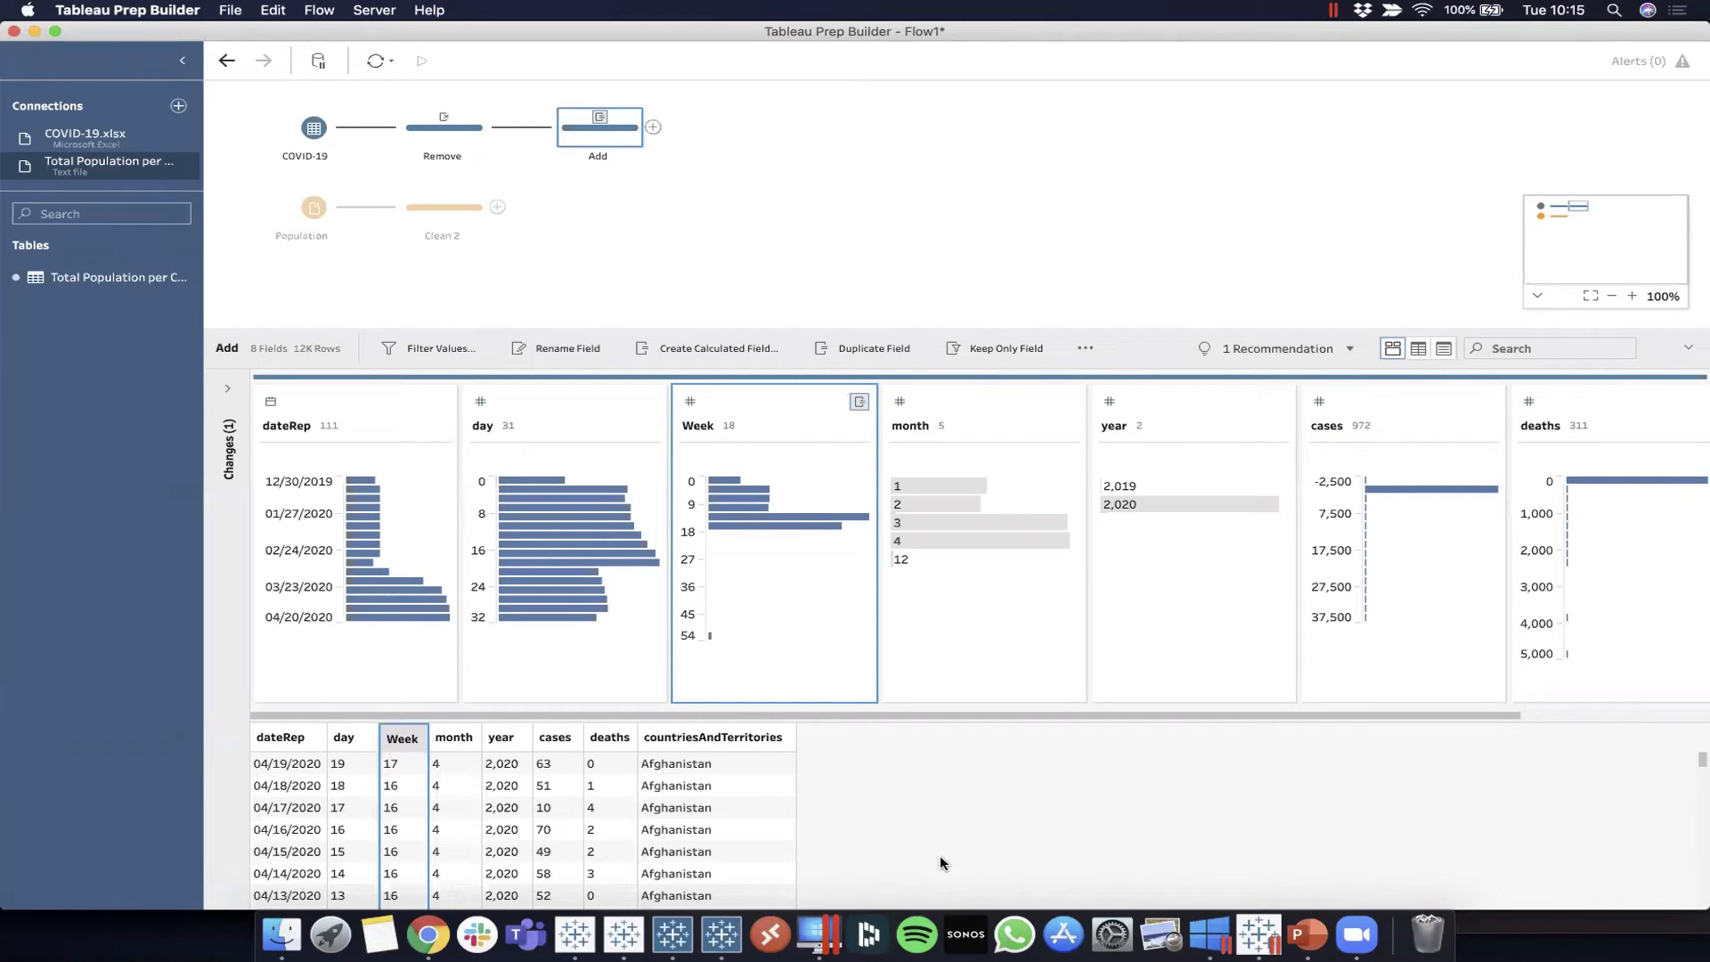
Create a Fixed LOD calculation from the cases field and view the fields available for grouping
scroll(1376, 543, "right", 3)
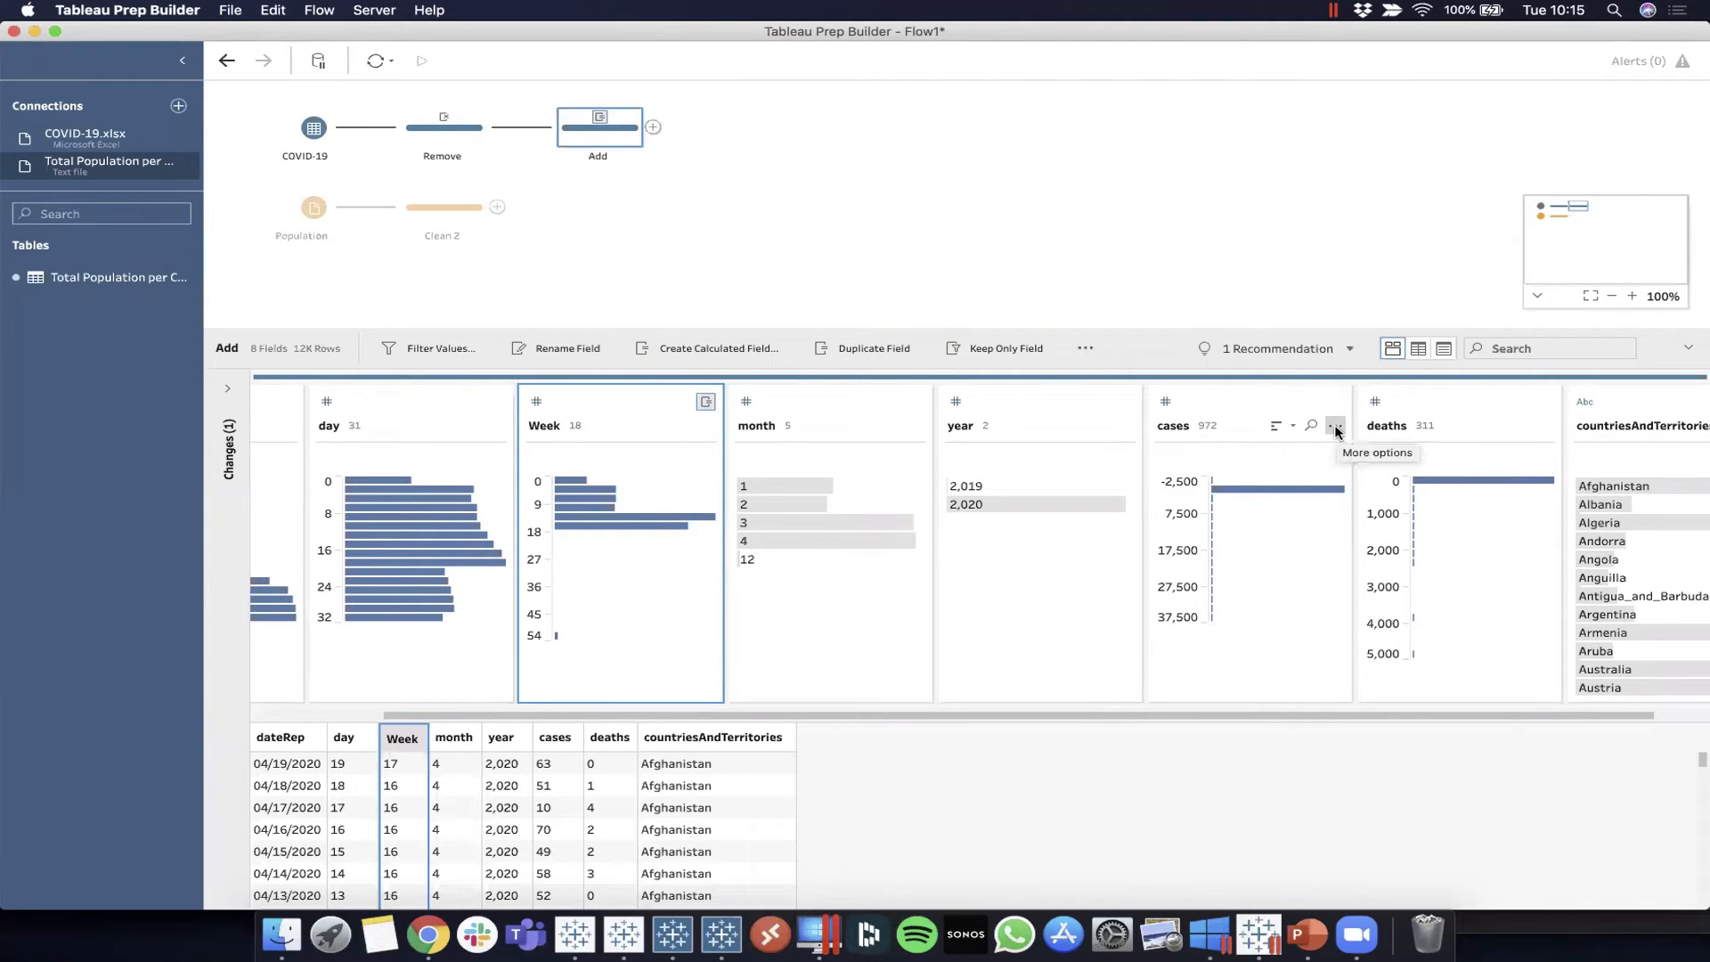
left_click(1335, 427)
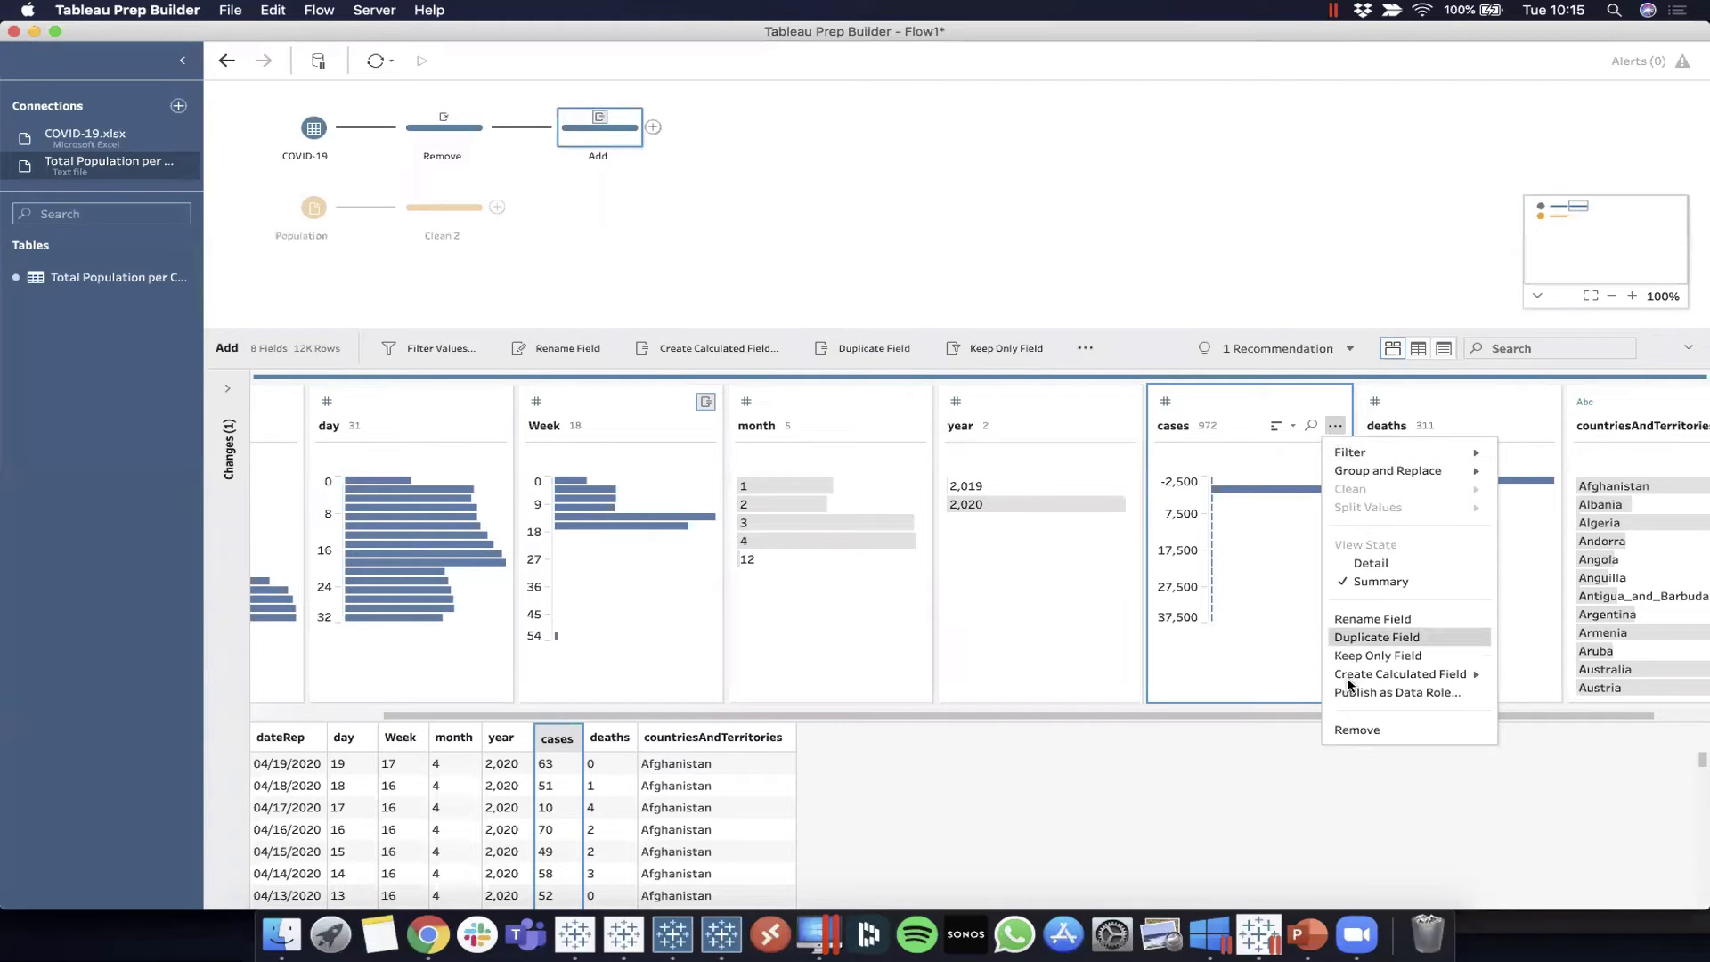
mouse_move(1360, 680)
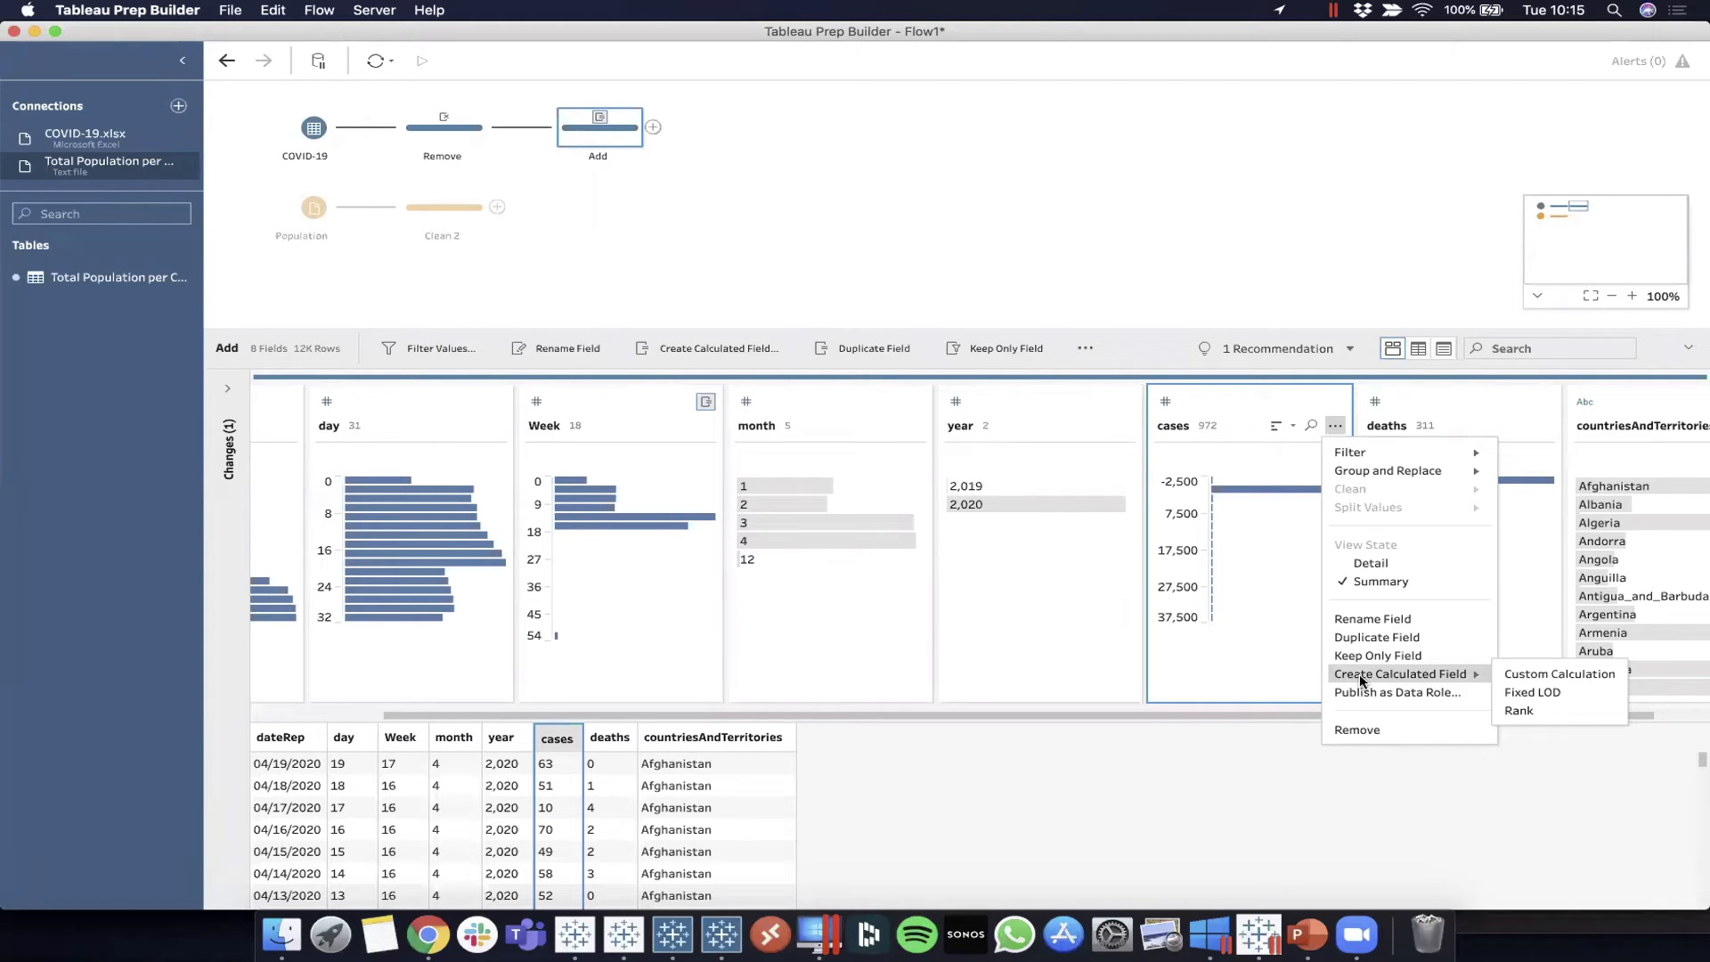
left_click(1618, 691)
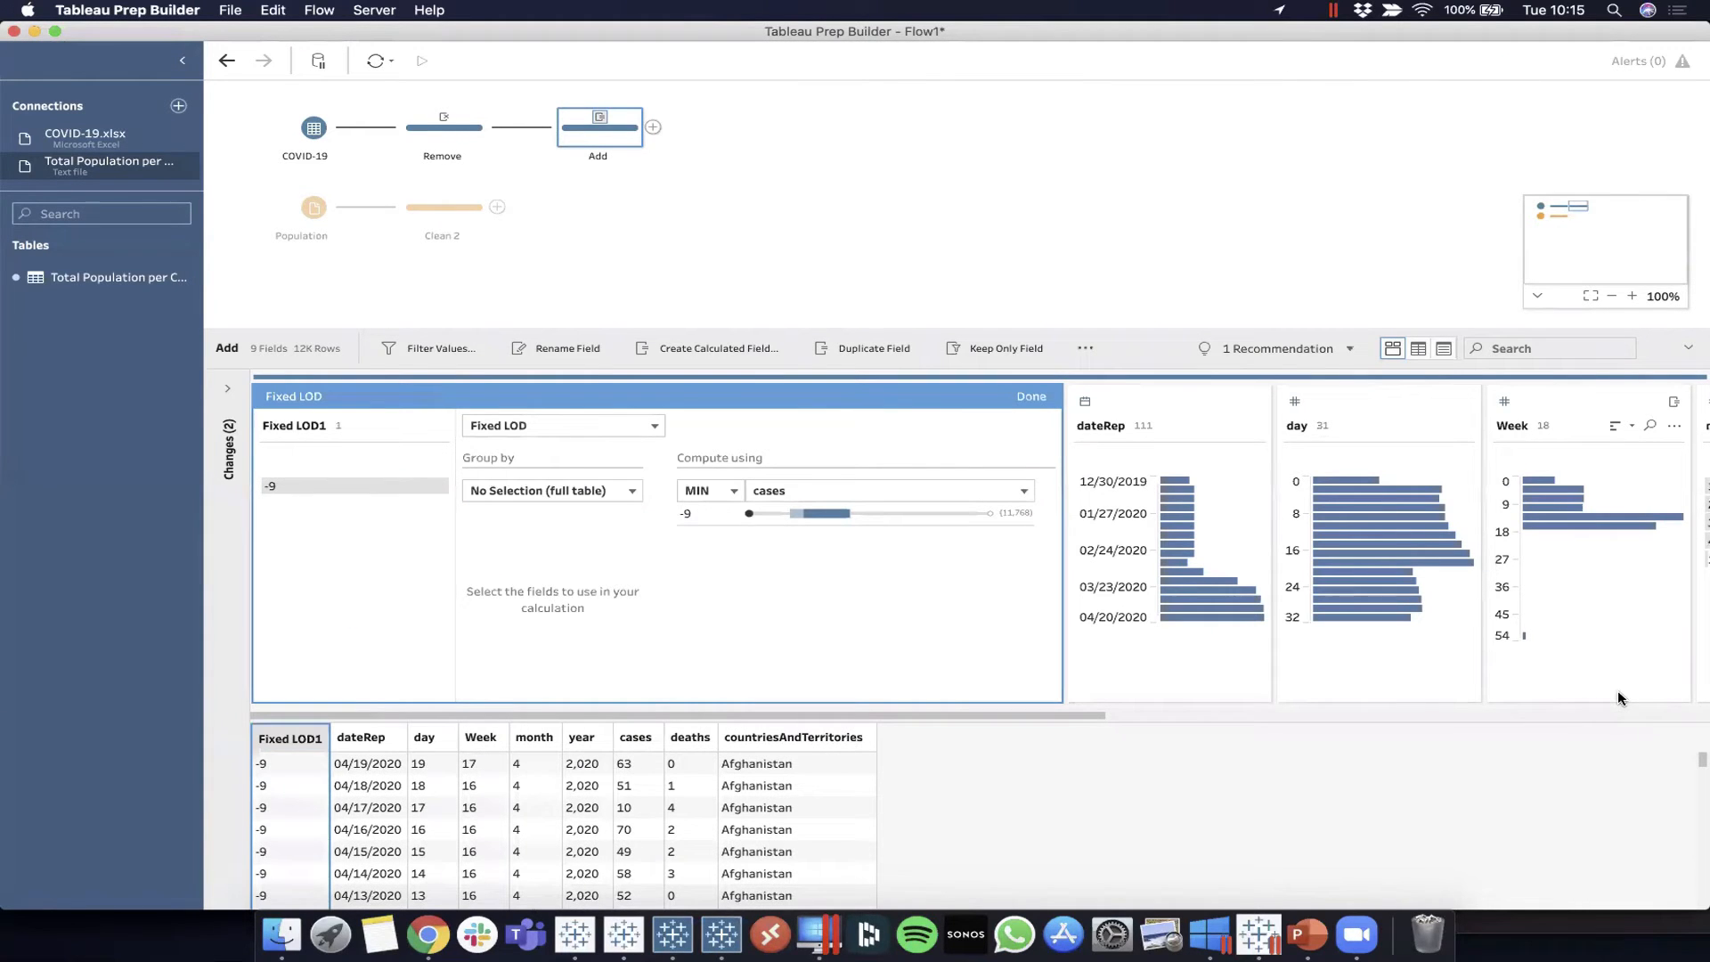
left_click(628, 497)
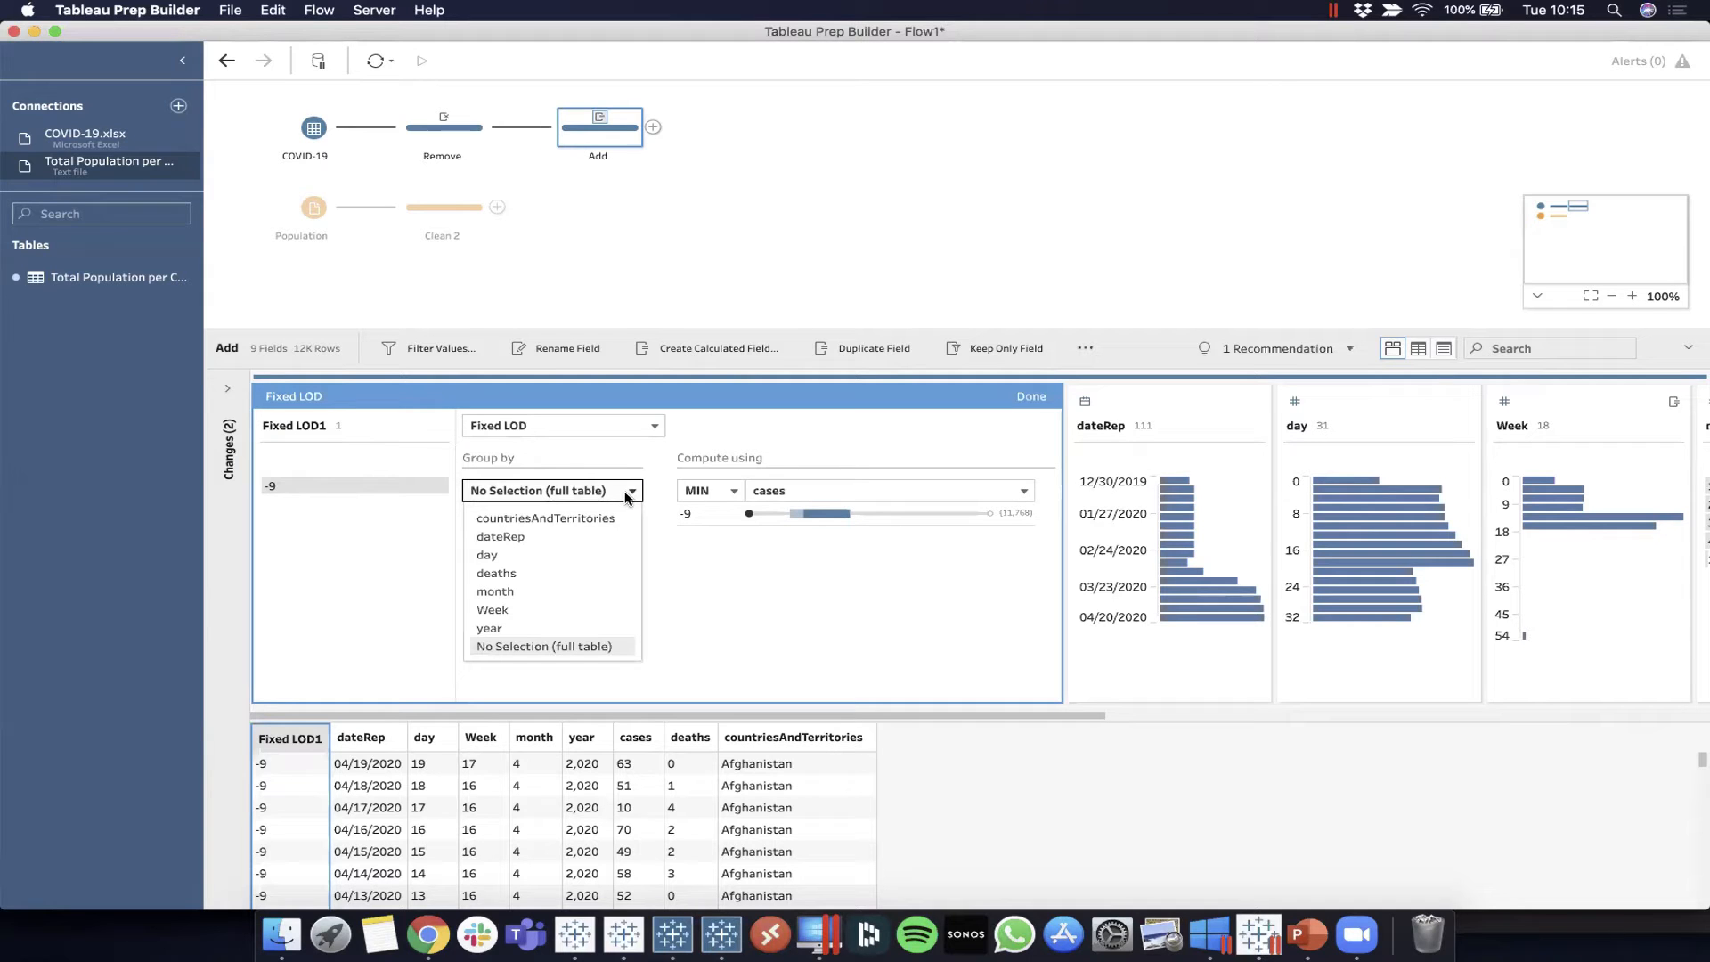
left_click(733, 546)
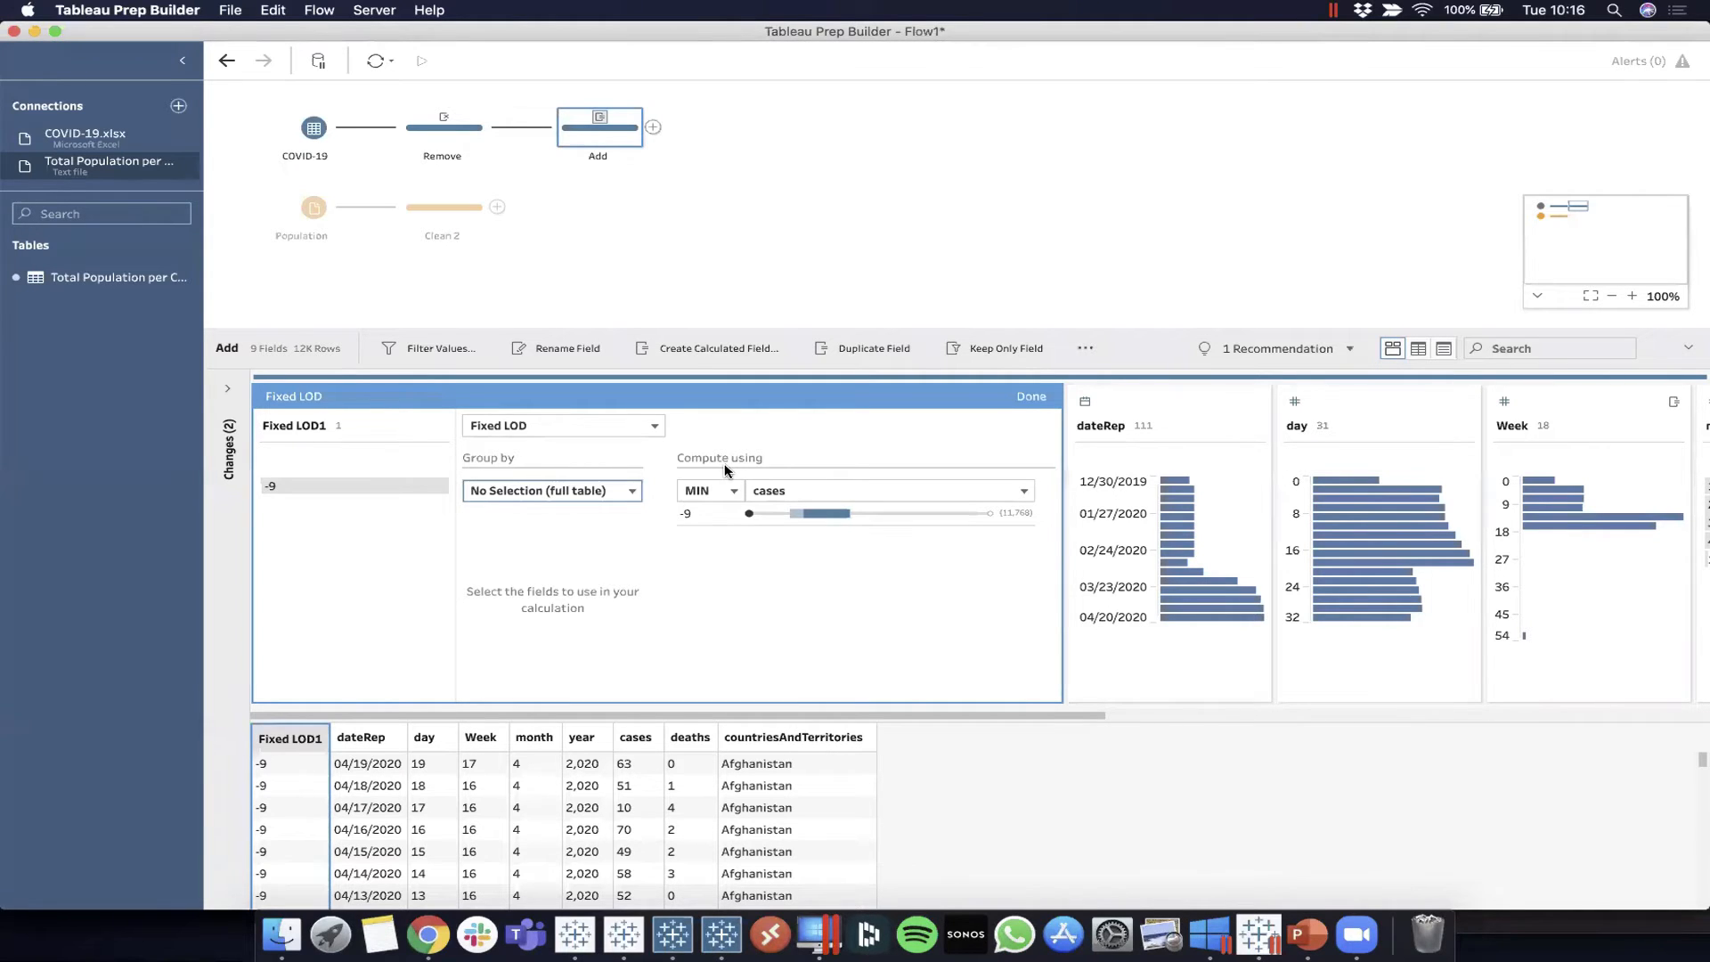
Close the Fixed LOD editor and remove the Fixed LOD1 field from the Add step
left_click(1032, 396)
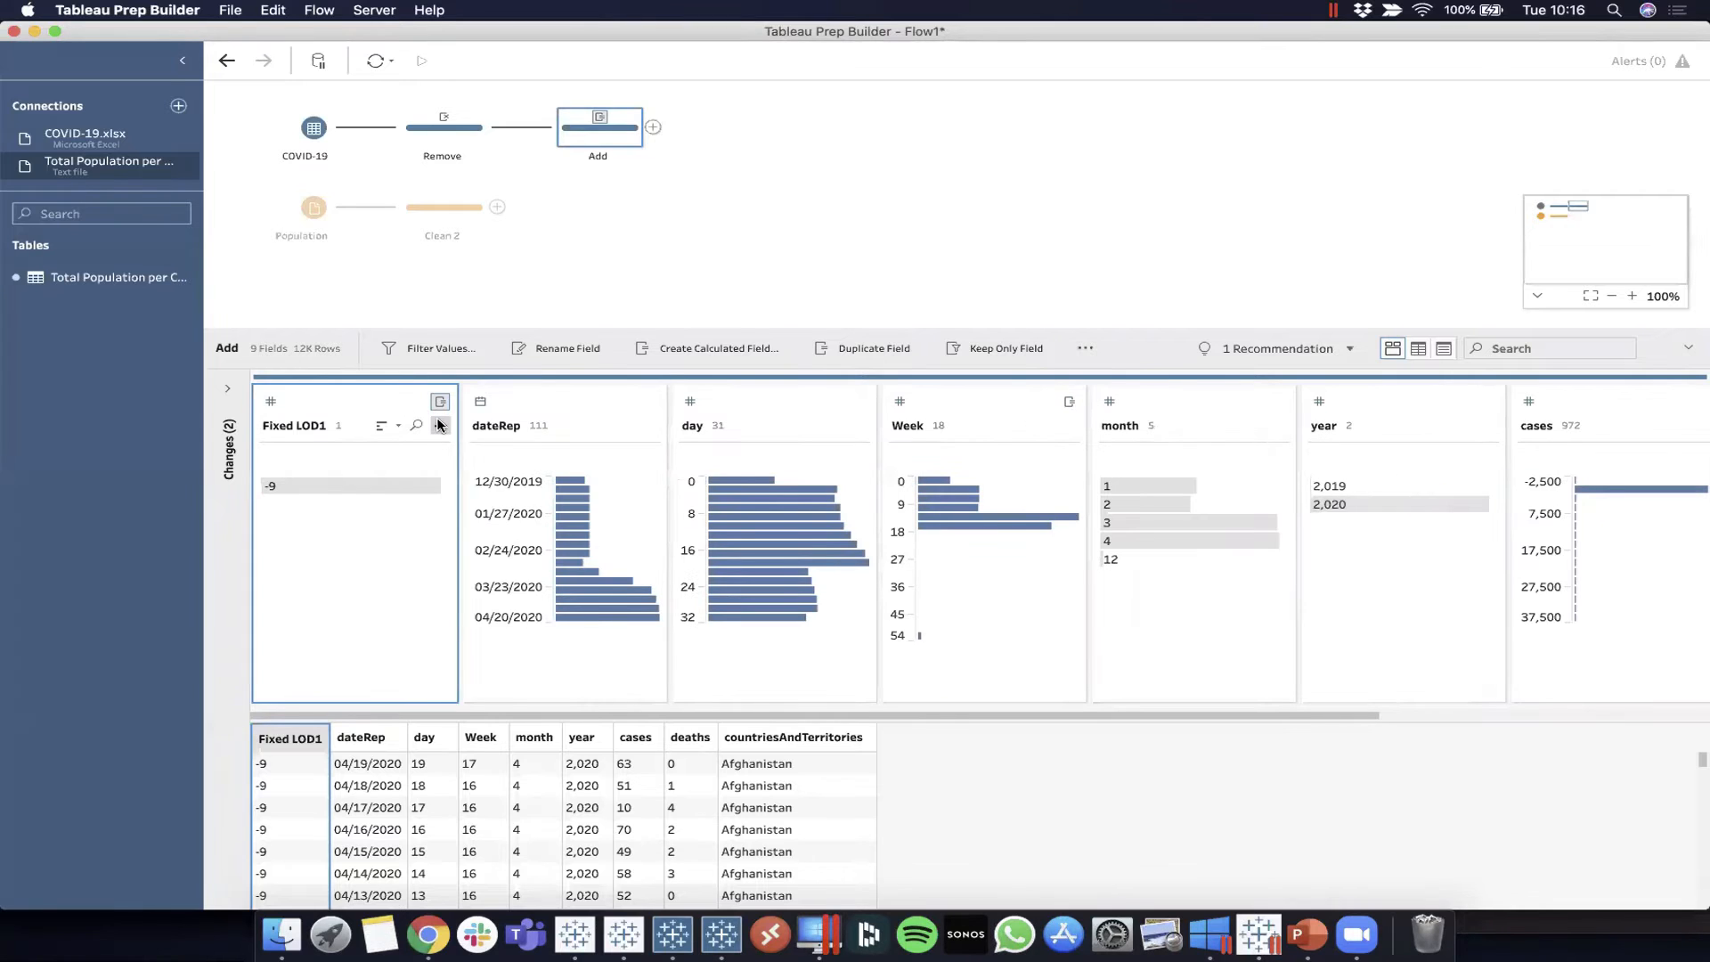
left_click(440, 425)
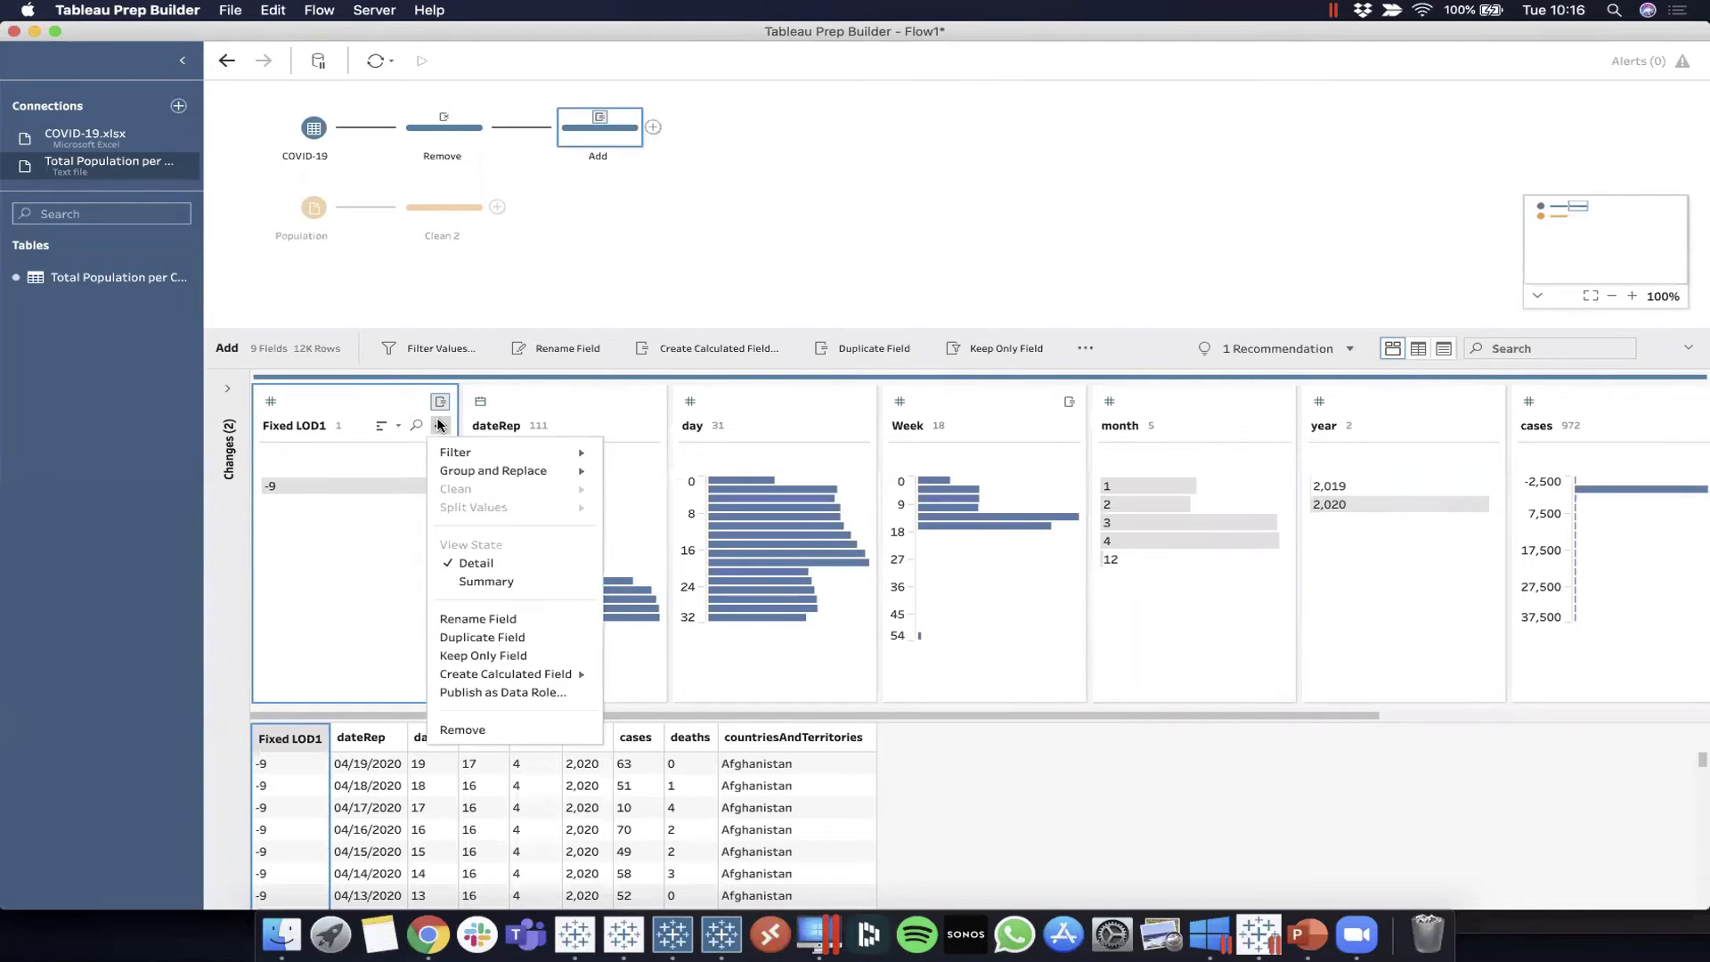
left_click(483, 731)
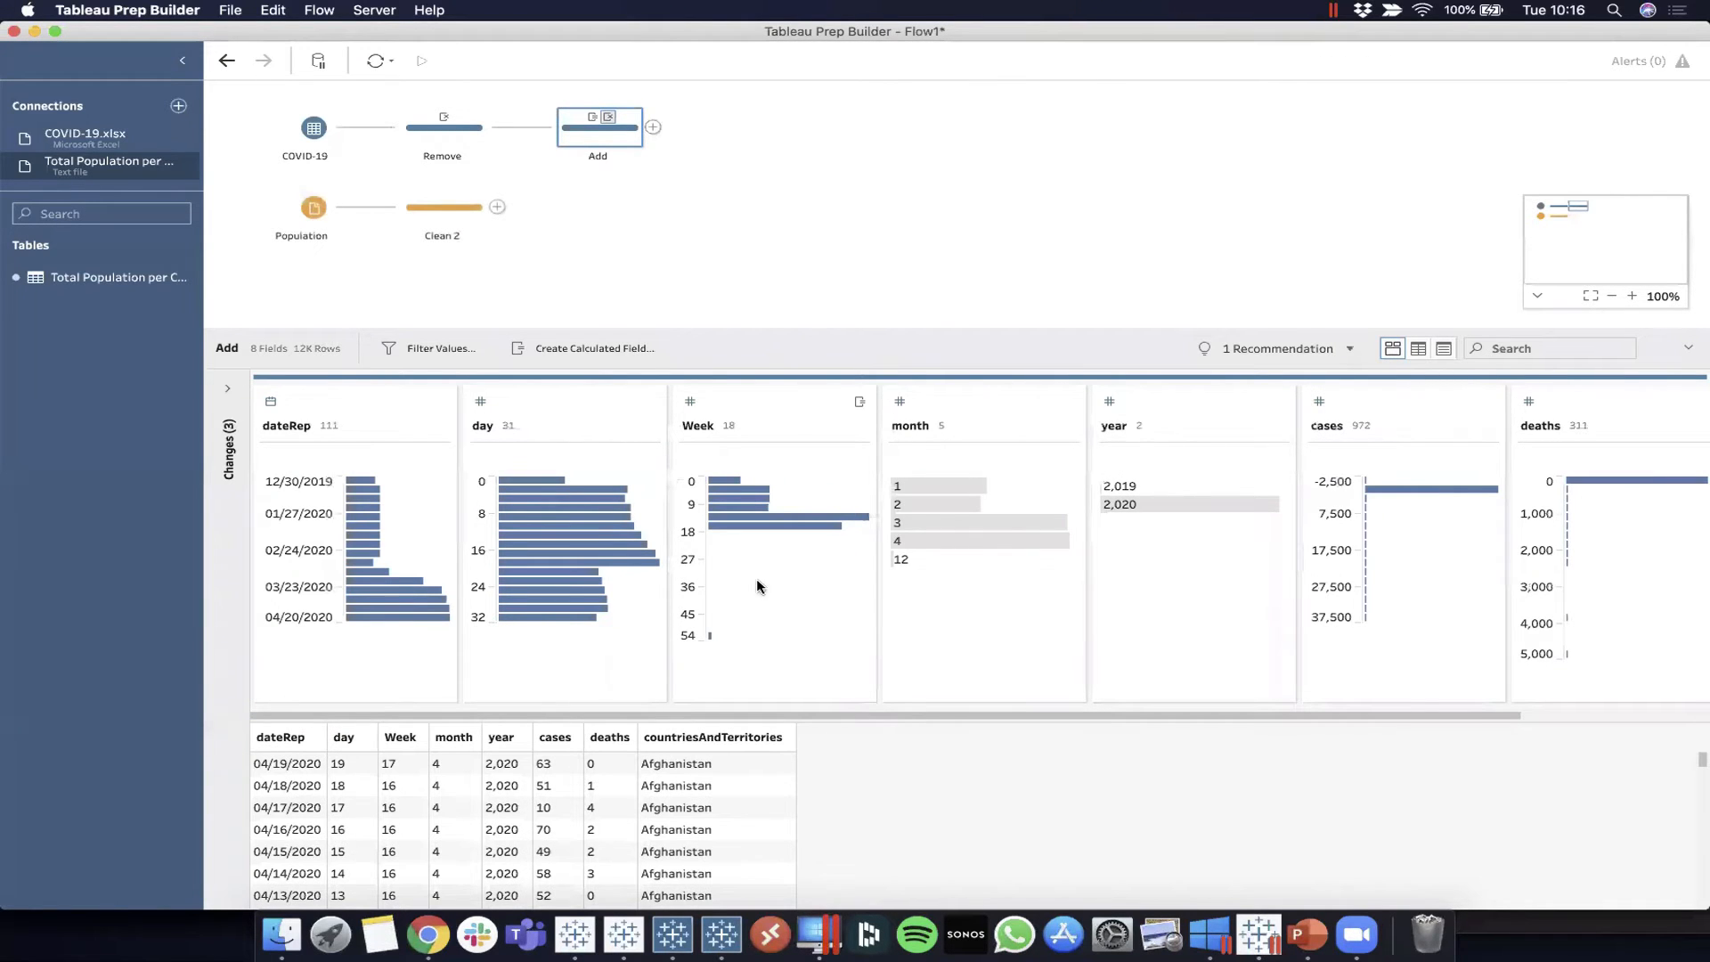
left_click(1487, 425)
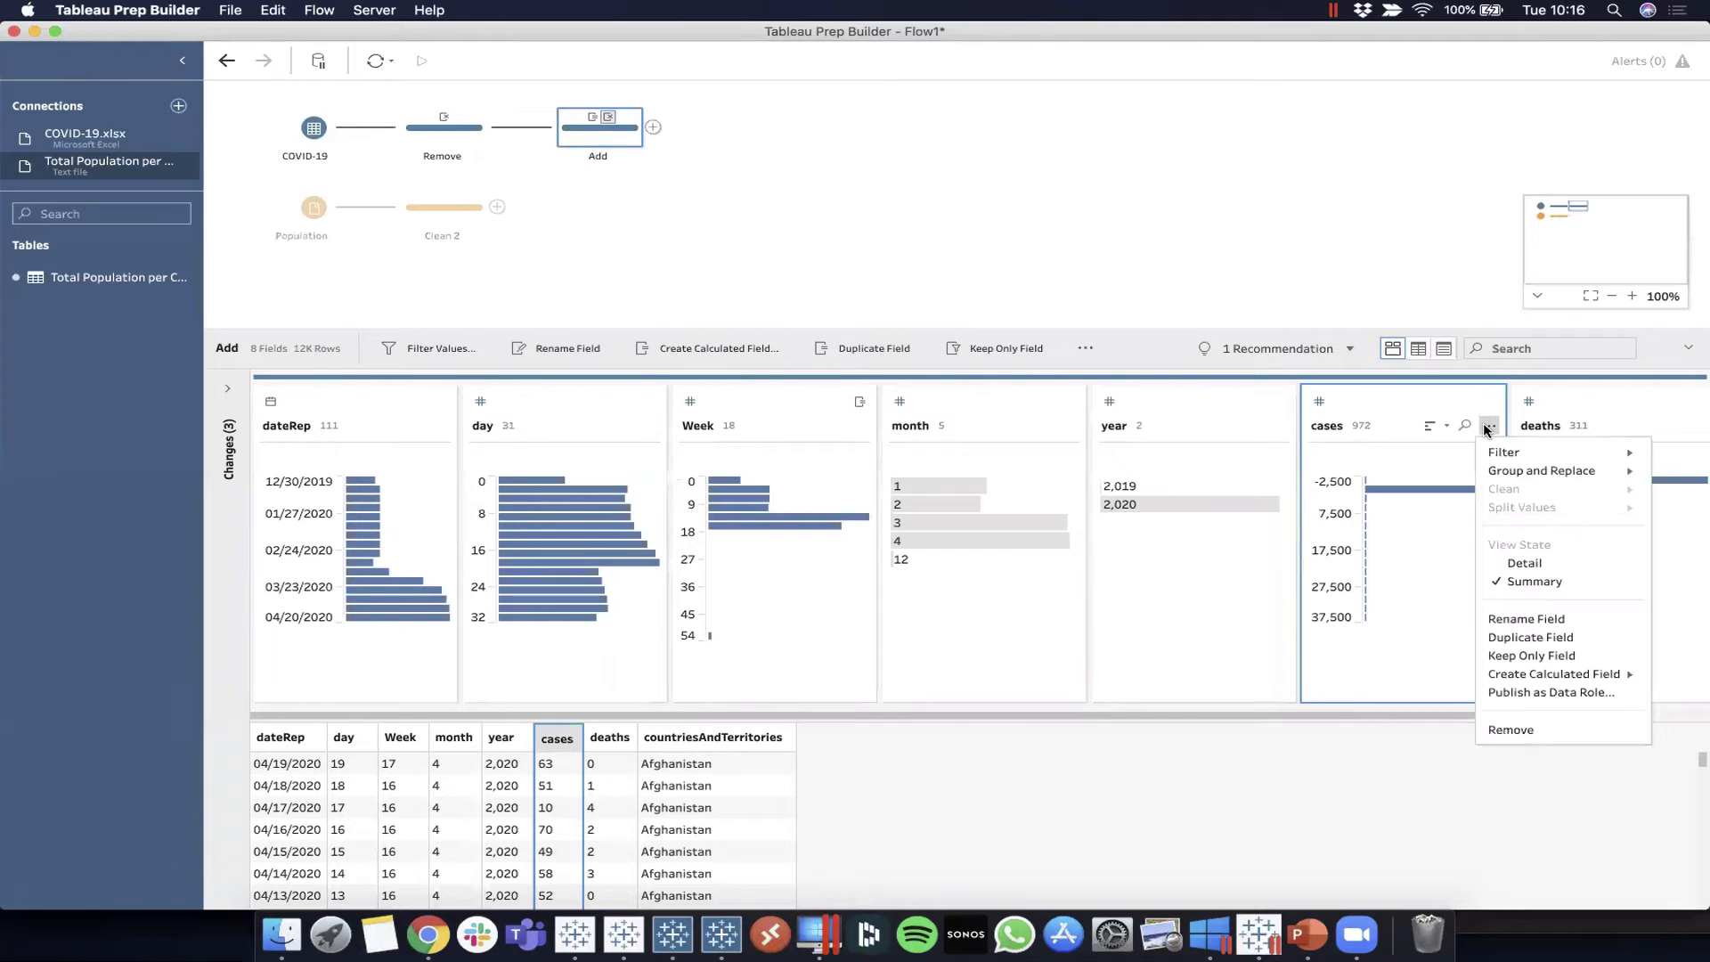
mouse_move(1524, 674)
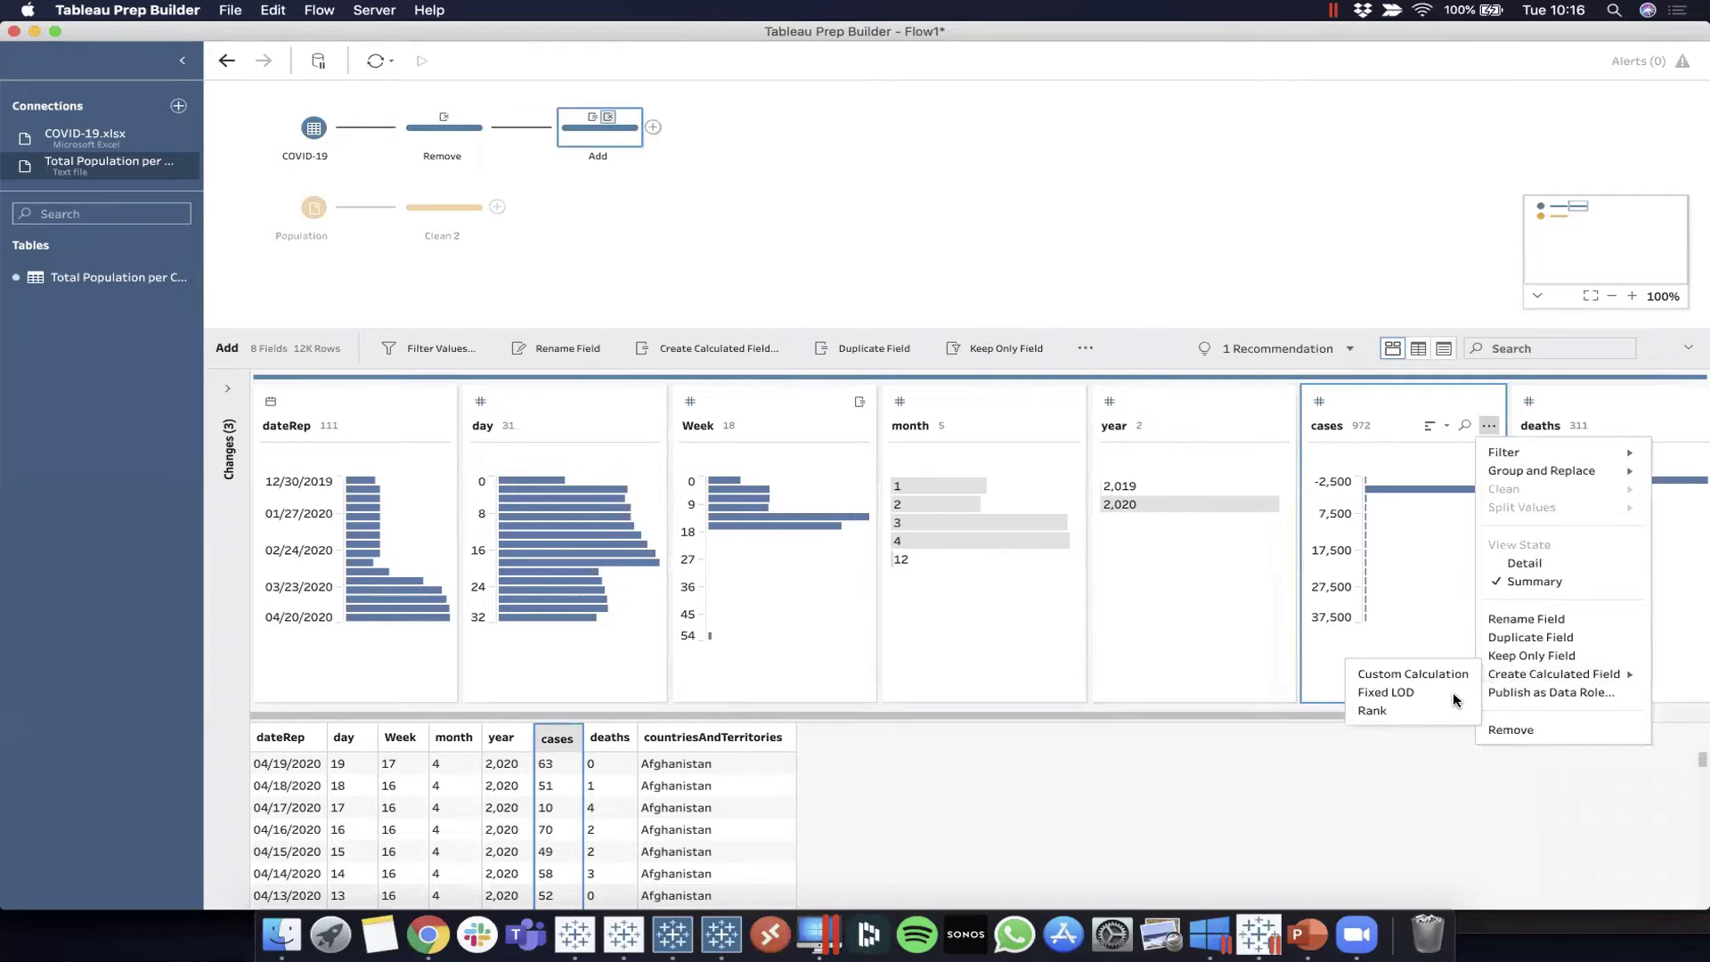
left_click(1170, 353)
Start a custom calculation from the cases field, named Weekly Cases, with a FIXED expression on [countriesAndTerritories]
left_click(691, 347)
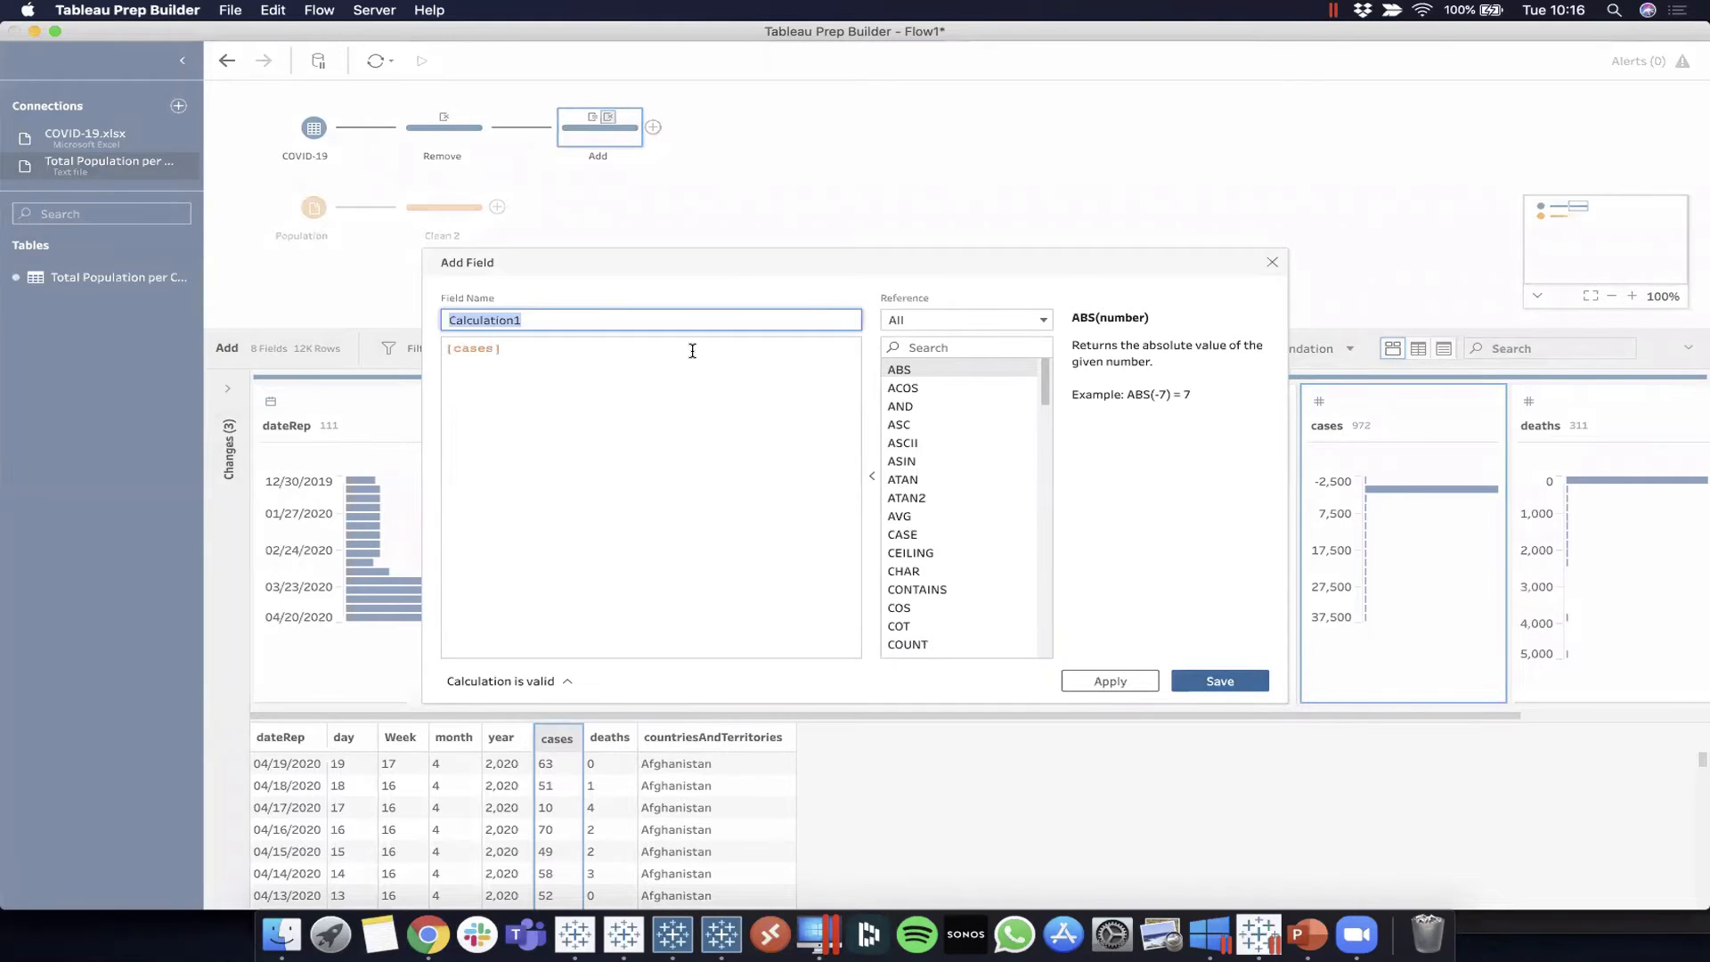
type("Weekly Cases")
key("Tab")
key("super+a")
type("{ FIXED }")
key("Return")
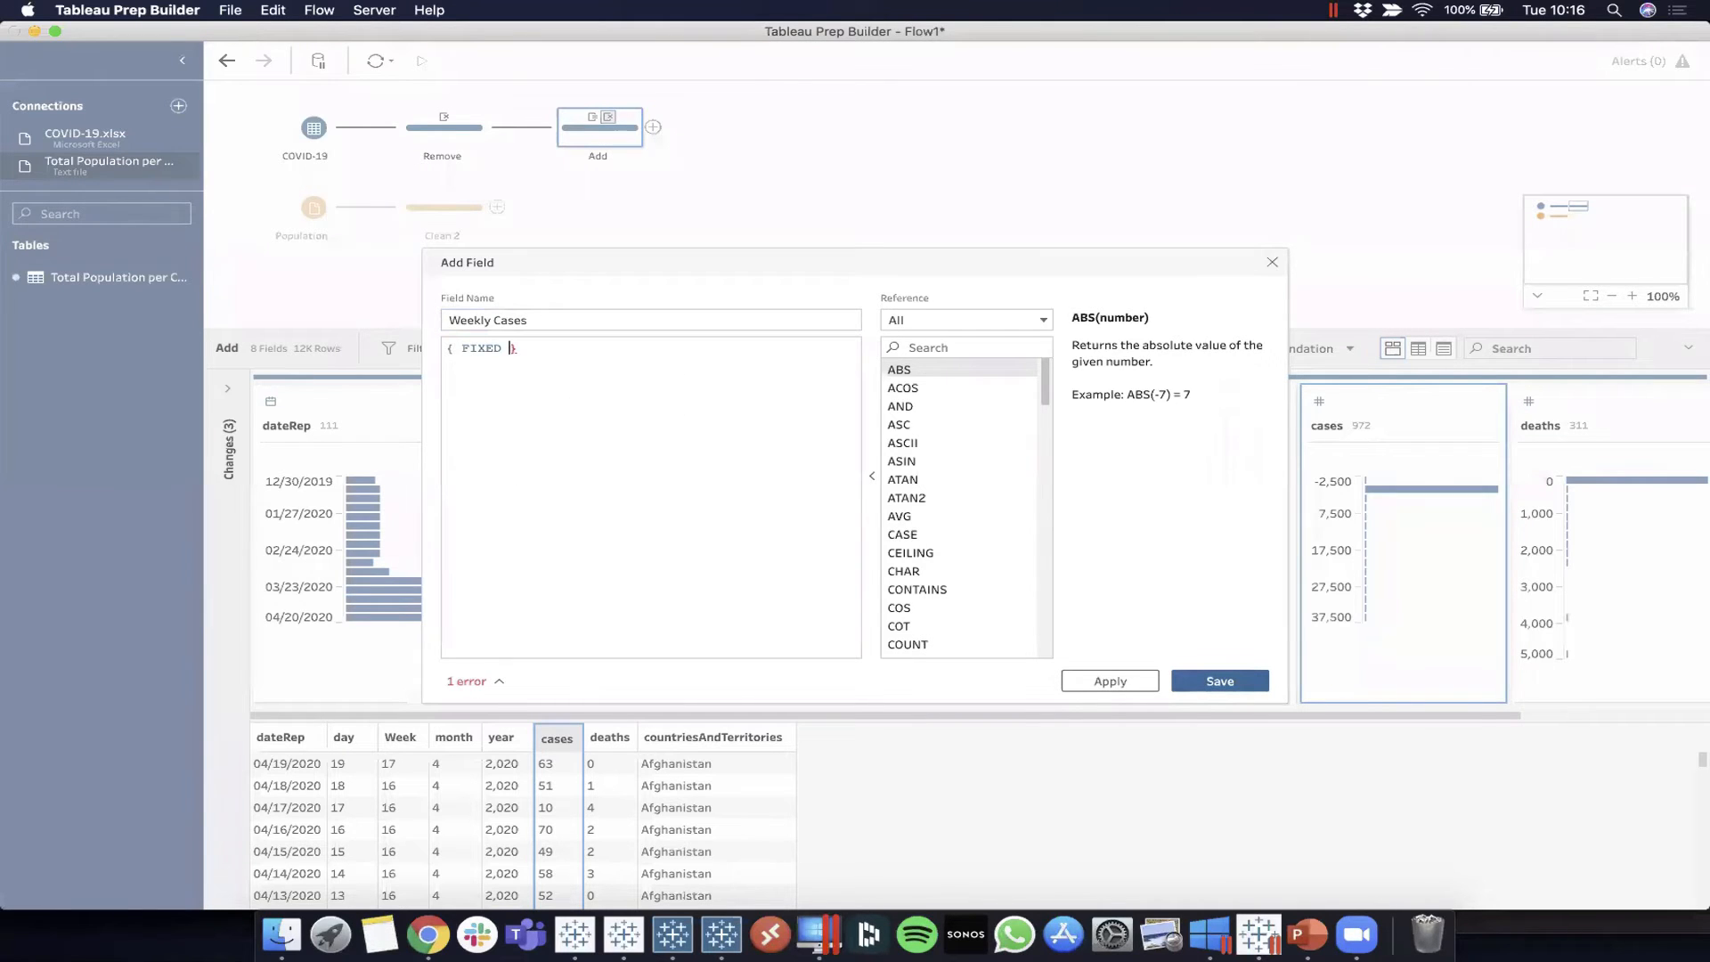
type("countr")
key("Return")
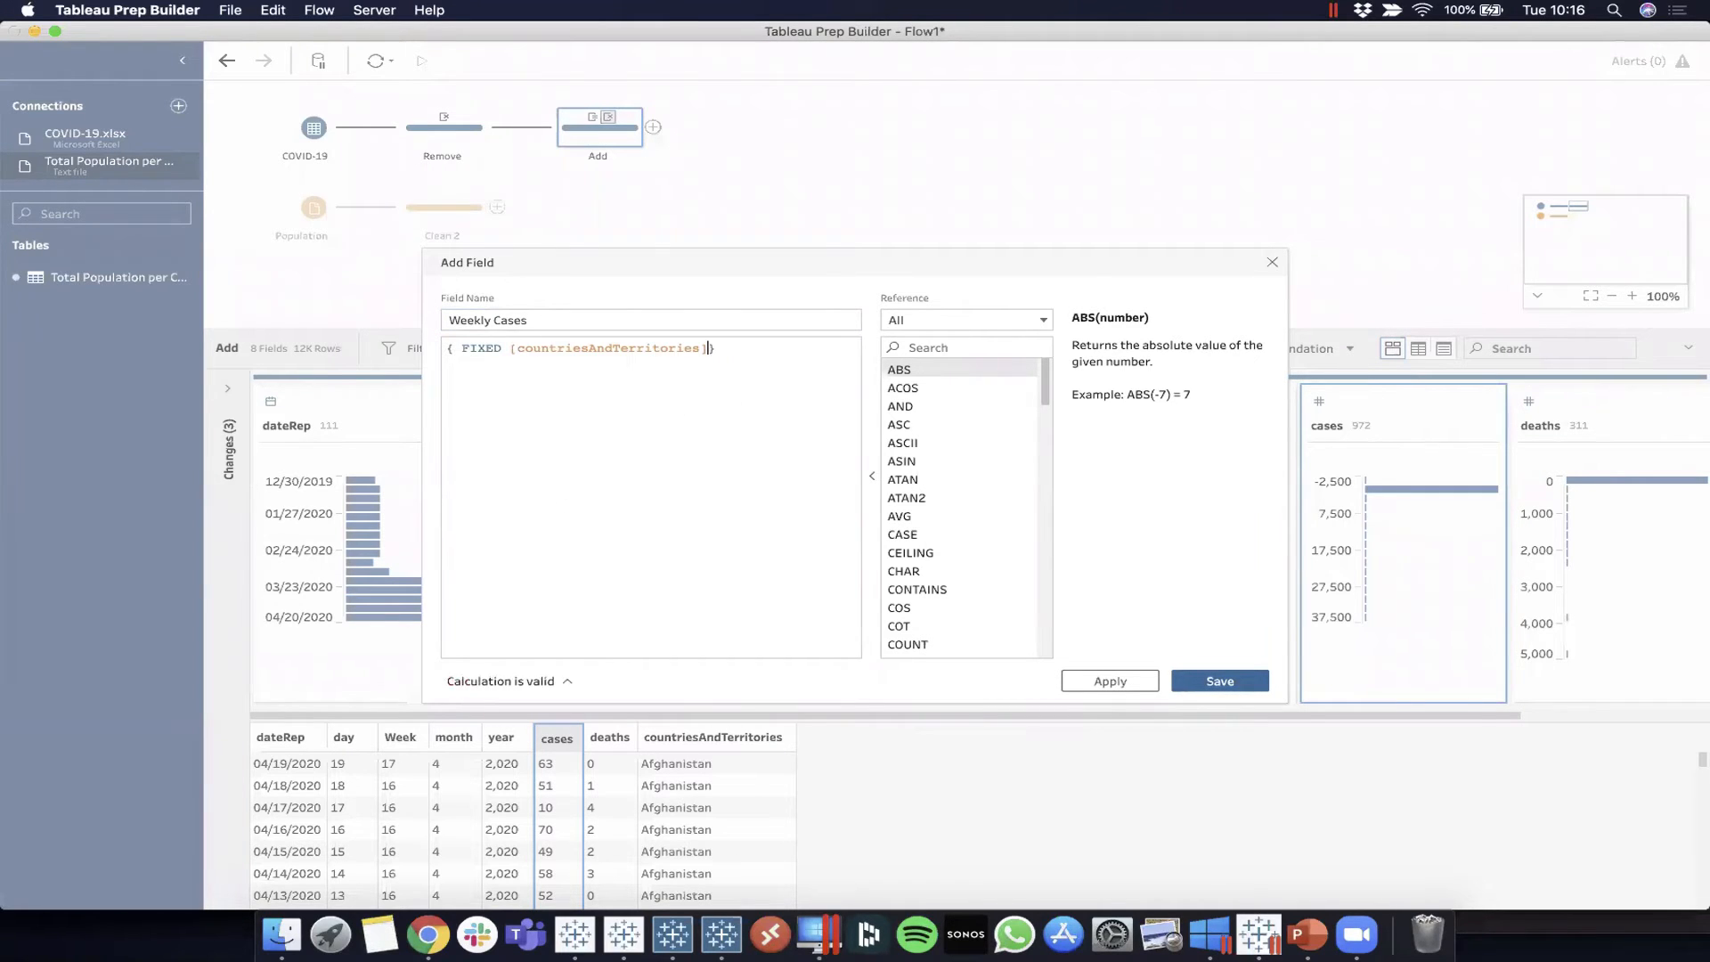
Complete the Weekly Cases formula by adding [Week] as the second dimension and SUM([cases]) as the aggregation
type(", week")
key("Return")
type(":")
key("Return")
type("sum")
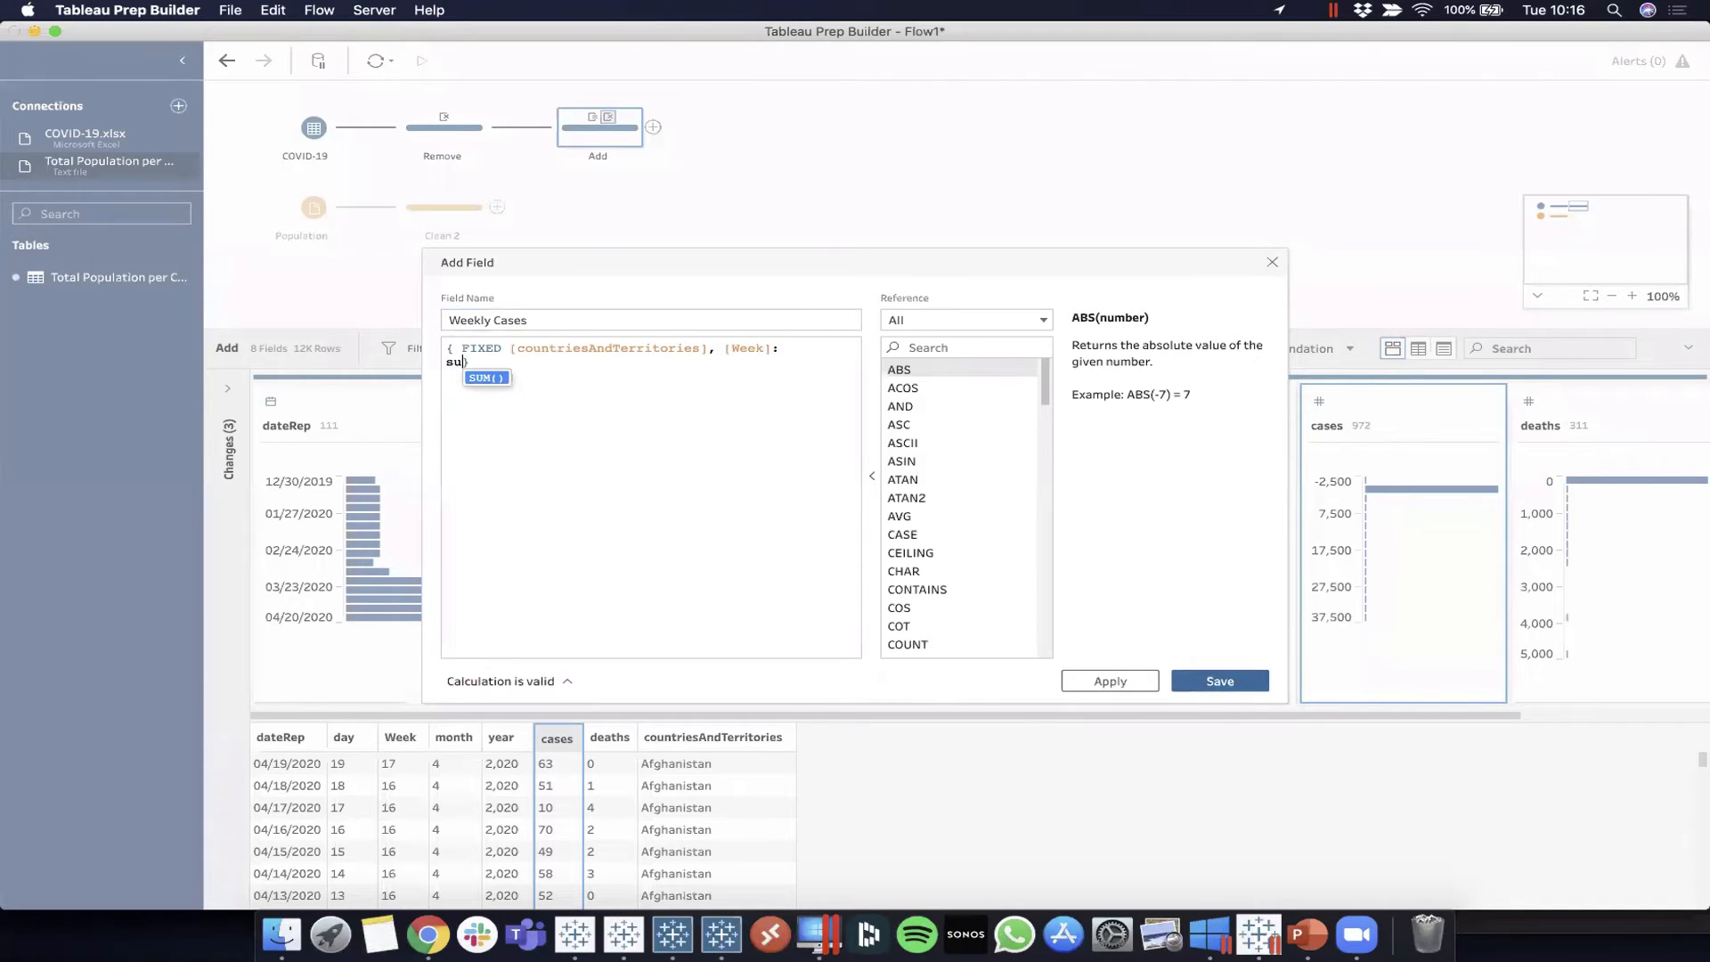
key("Return")
type("cases")
key("Return")
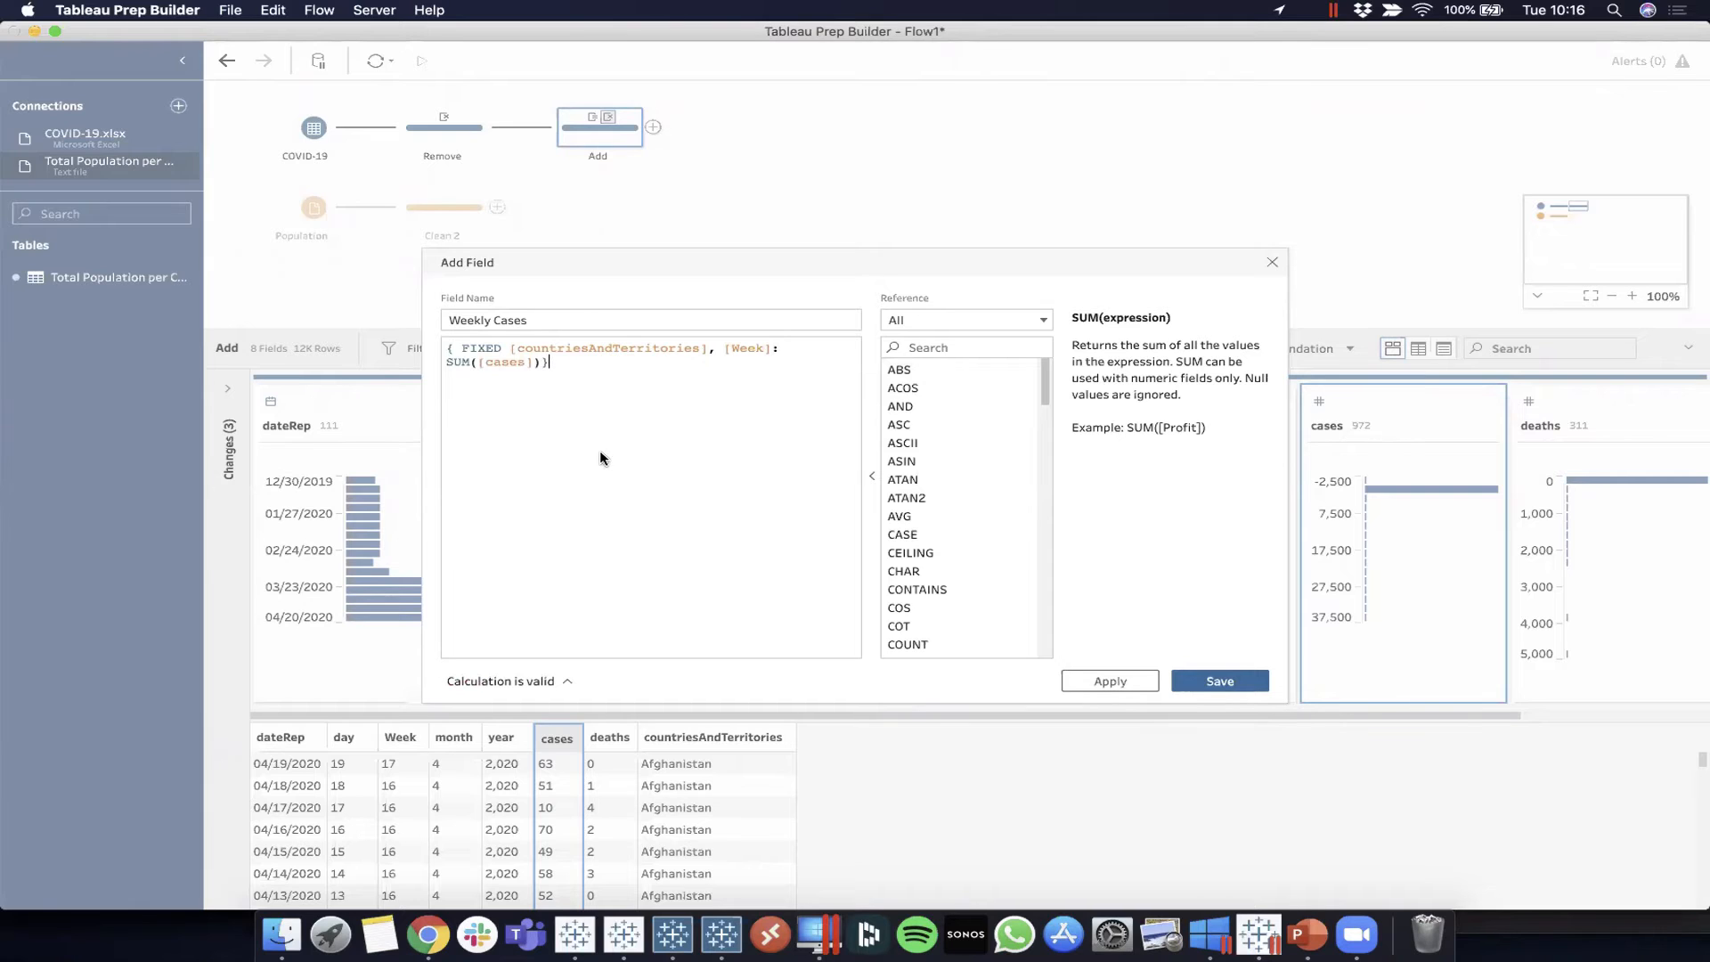
Review and save the Weekly Cases calculation, and place the field between year and cases
double_click(578, 348)
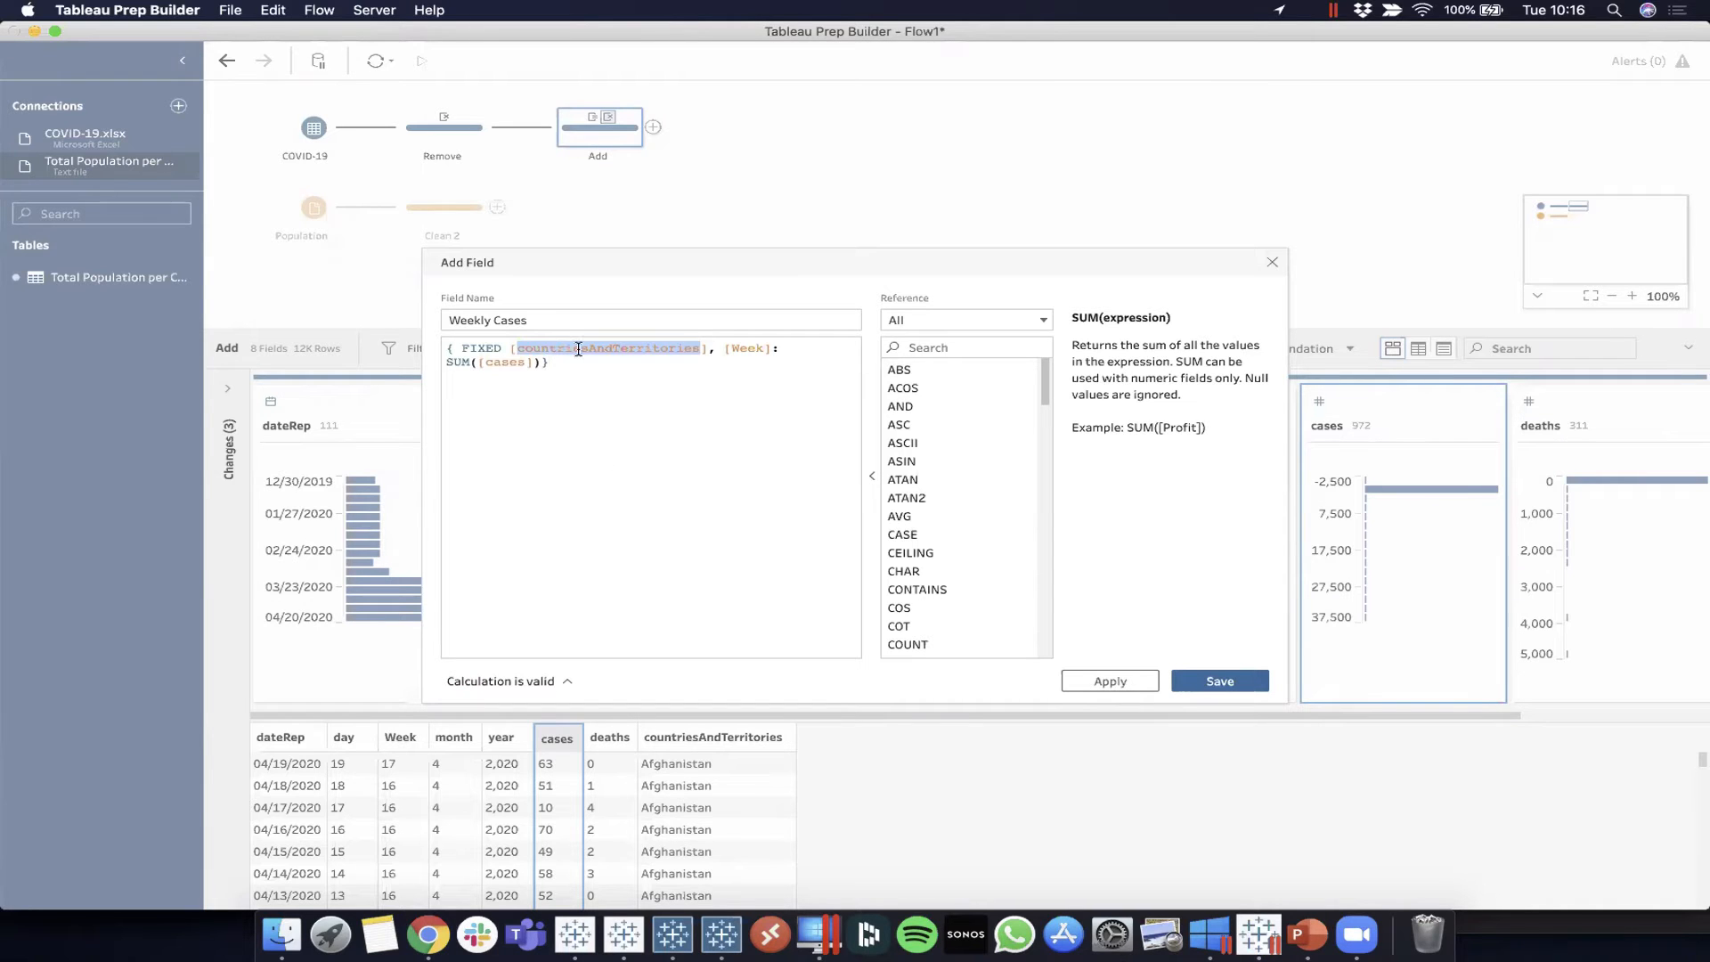
left_click(756, 358)
left_click_drag(771, 348, 442, 362)
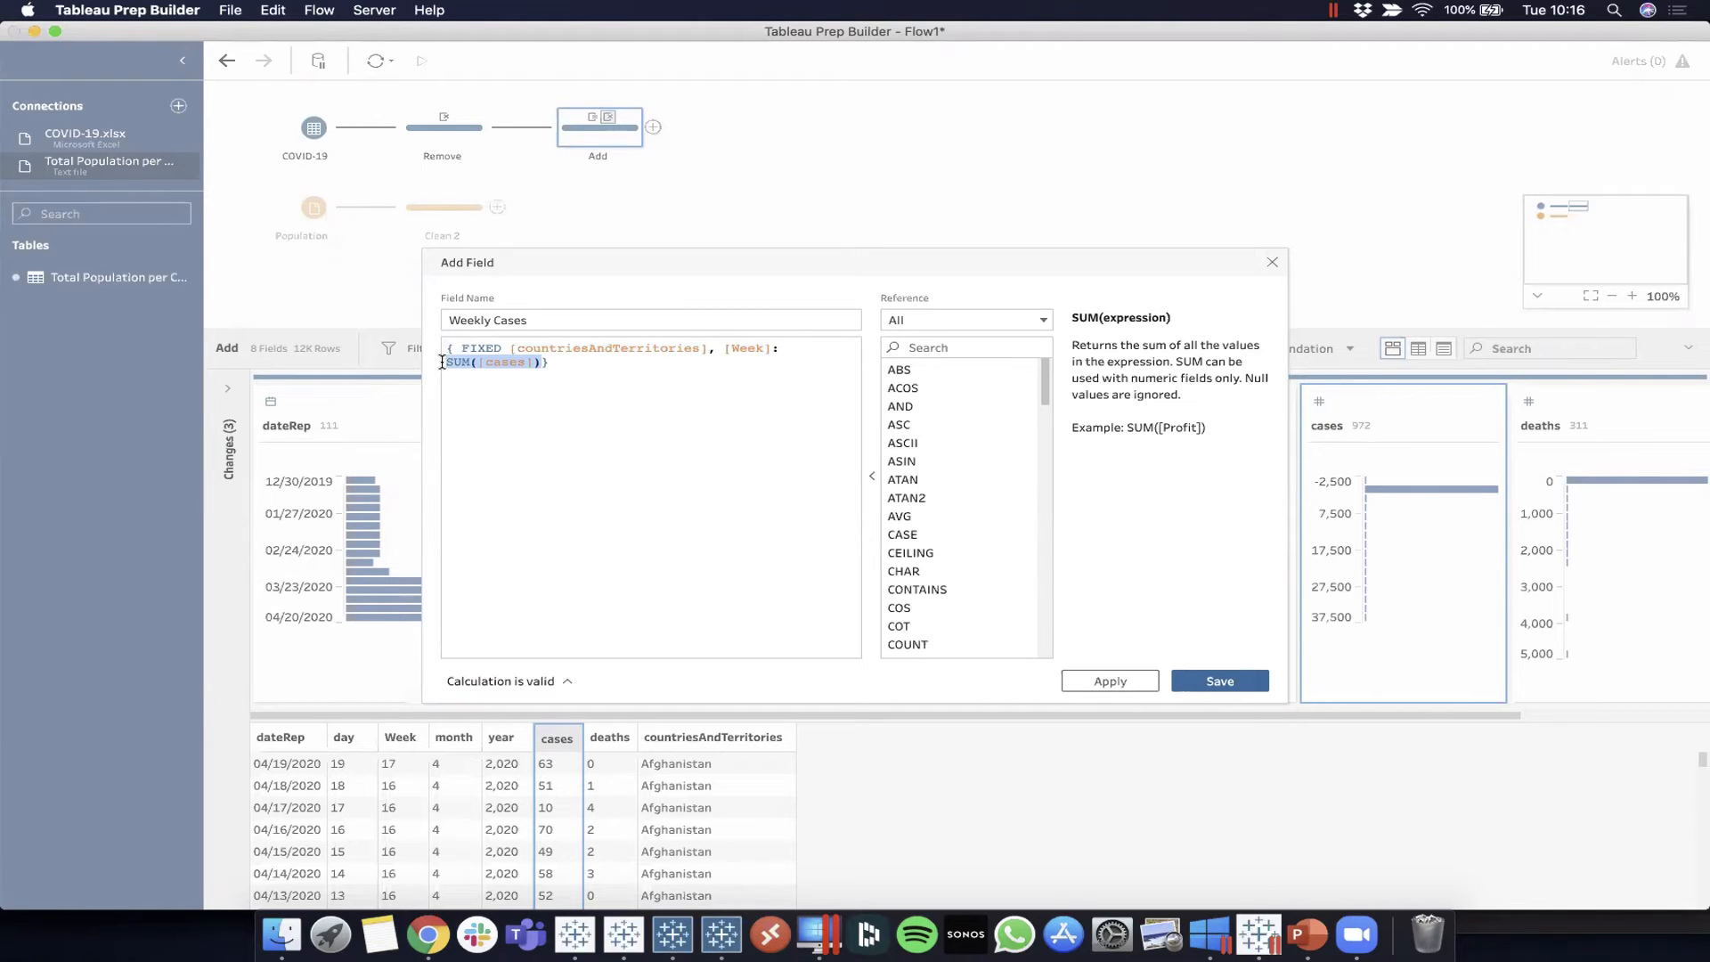
left_click(529, 463)
left_click(1216, 678)
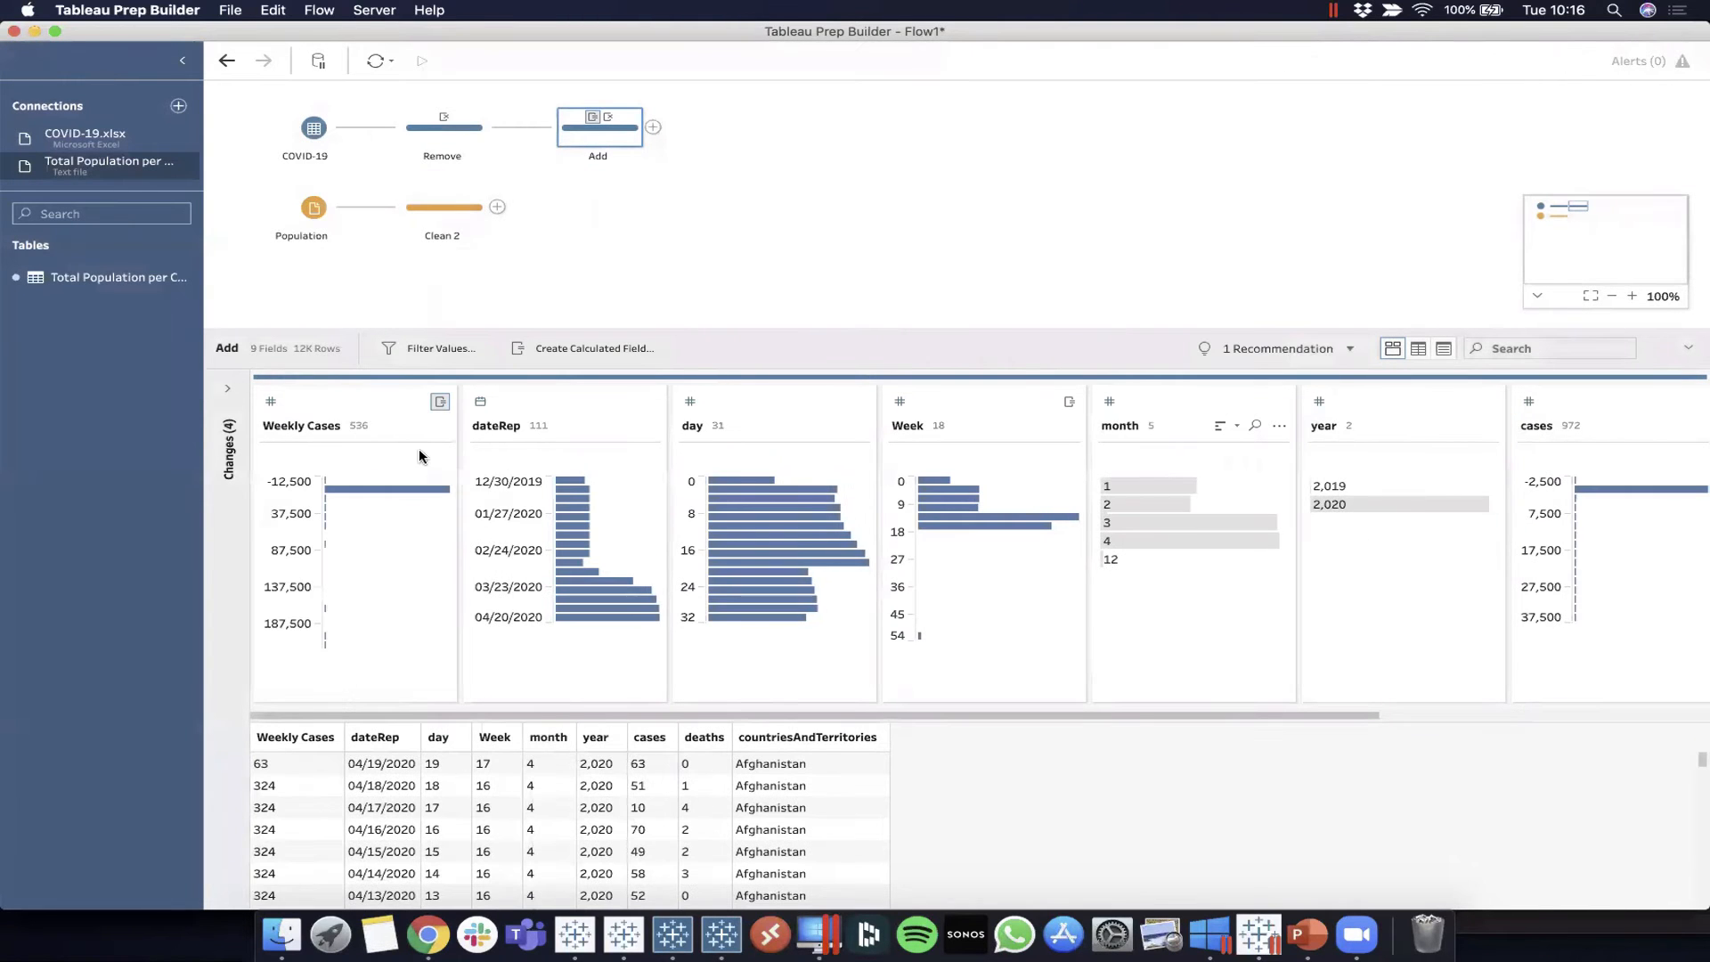
left_click_drag(329, 404, 1512, 416)
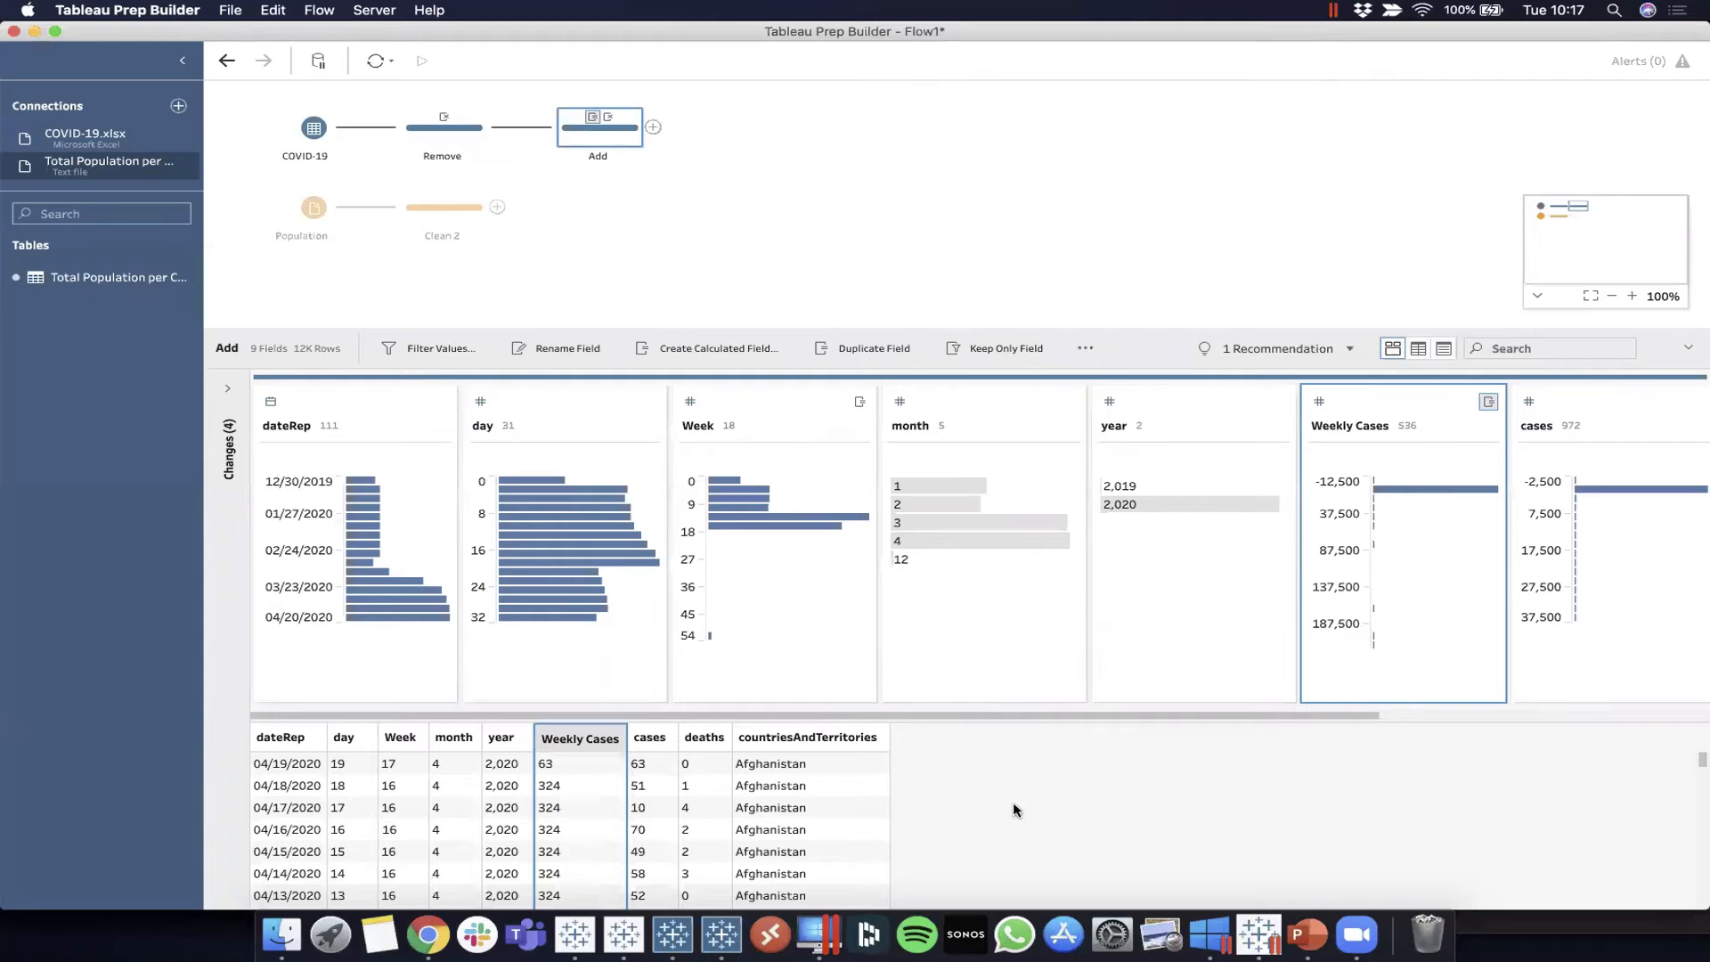
Examine the Afghanistan rows, comparing Weekly Cases with the daily cases for weeks 17 and 16
left_click(347, 764)
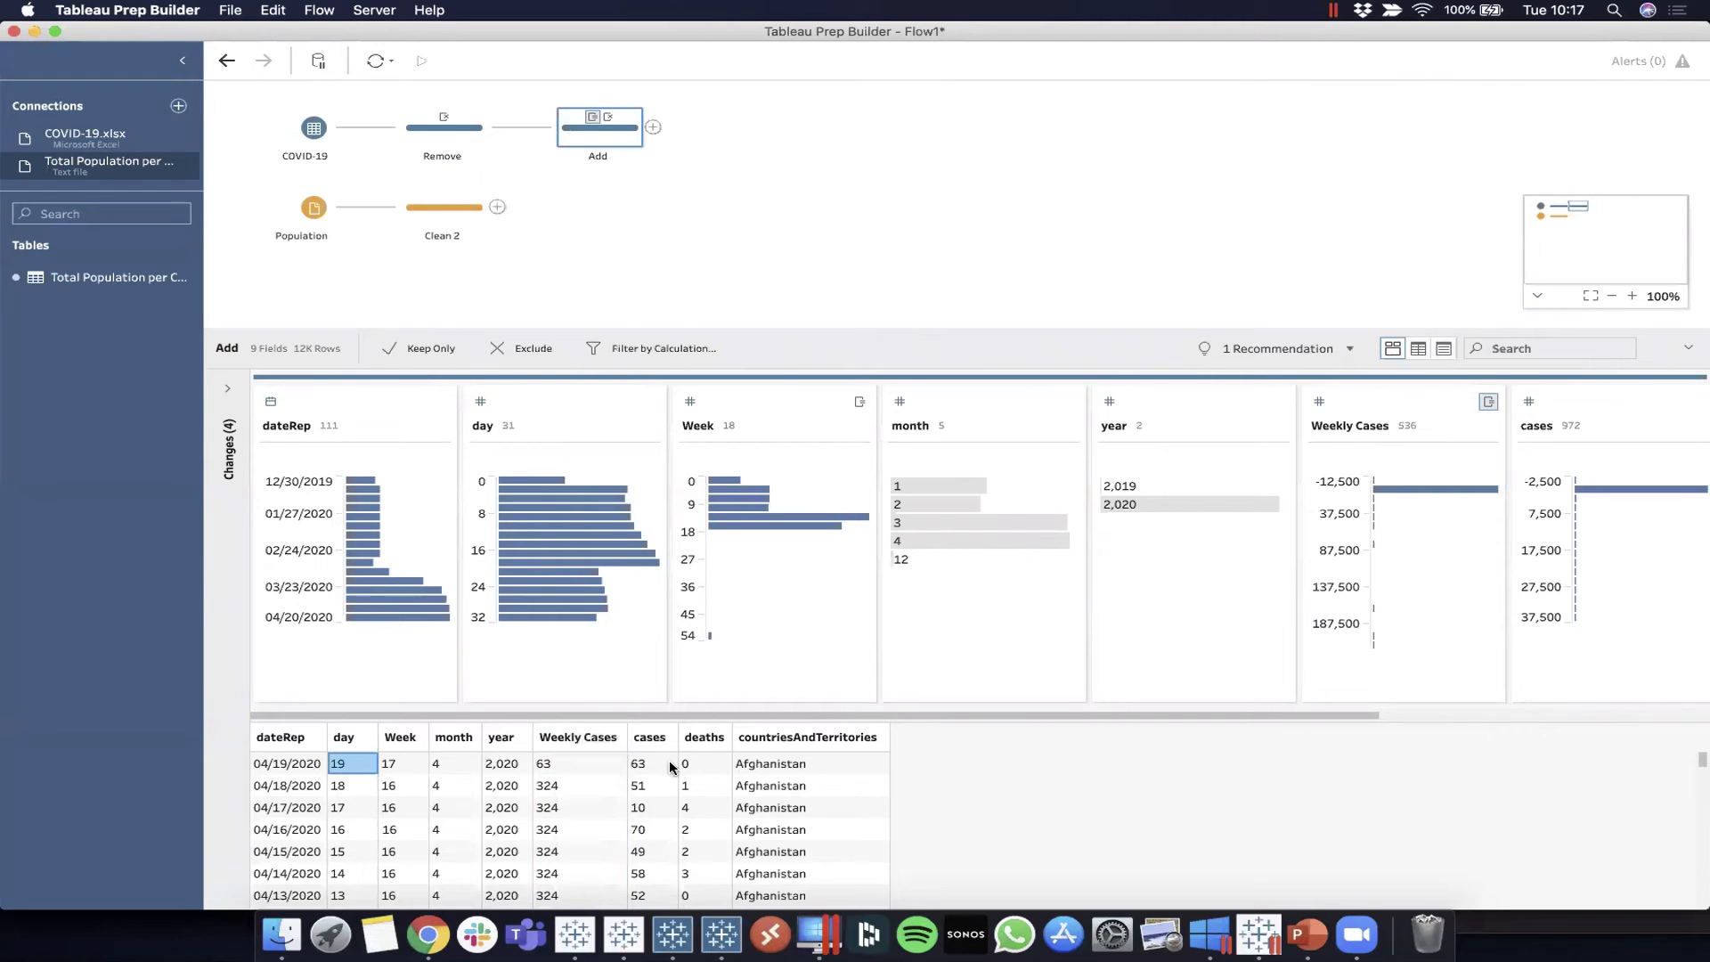
left_click(752, 764)
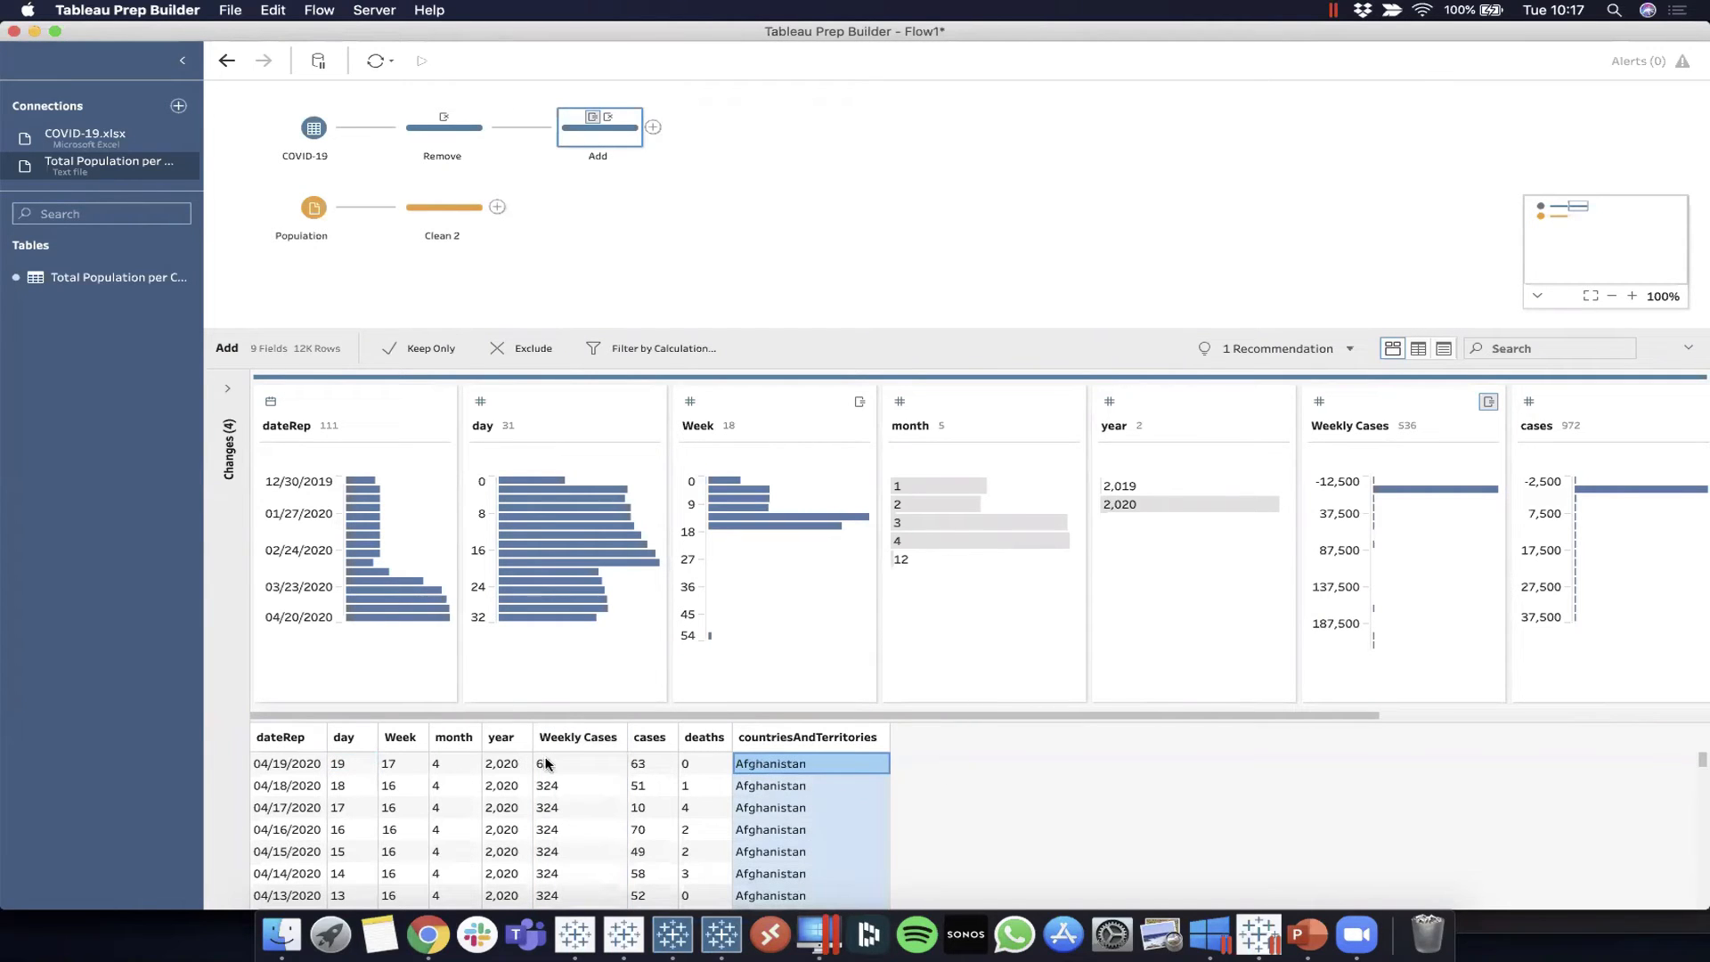
left_click(396, 764)
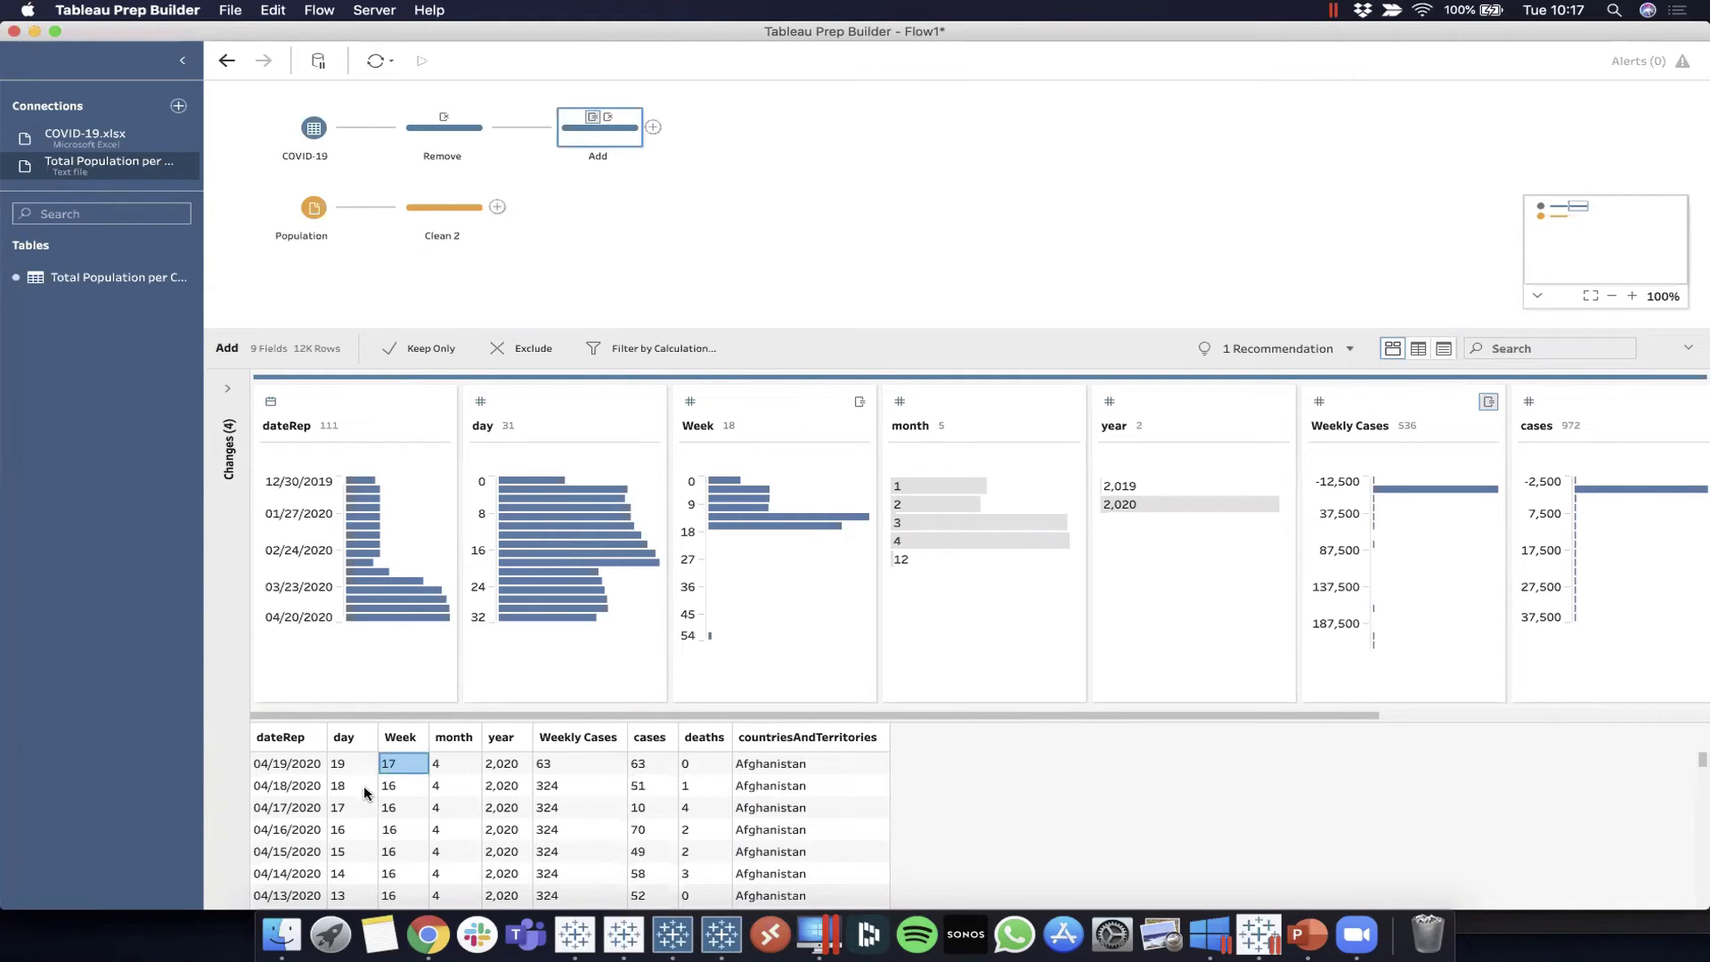
left_click(739, 764)
scroll(535, 793, "down", 1)
scroll(498, 790, "up", 1)
left_click(650, 763)
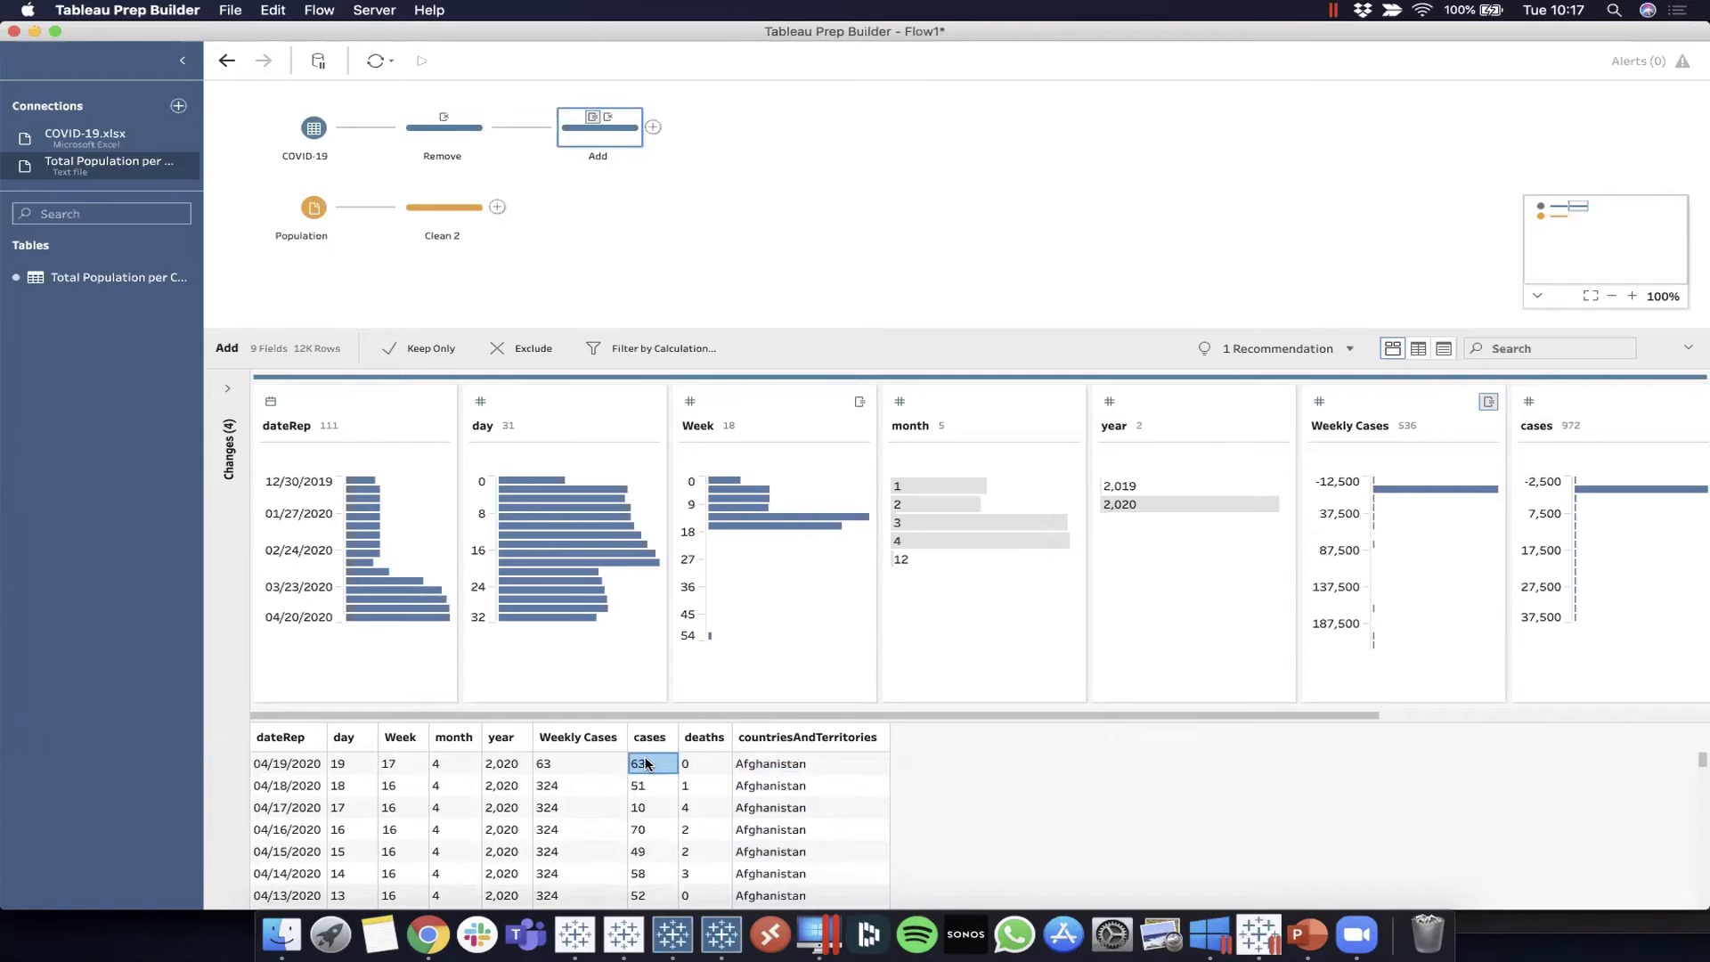
left_click(588, 764)
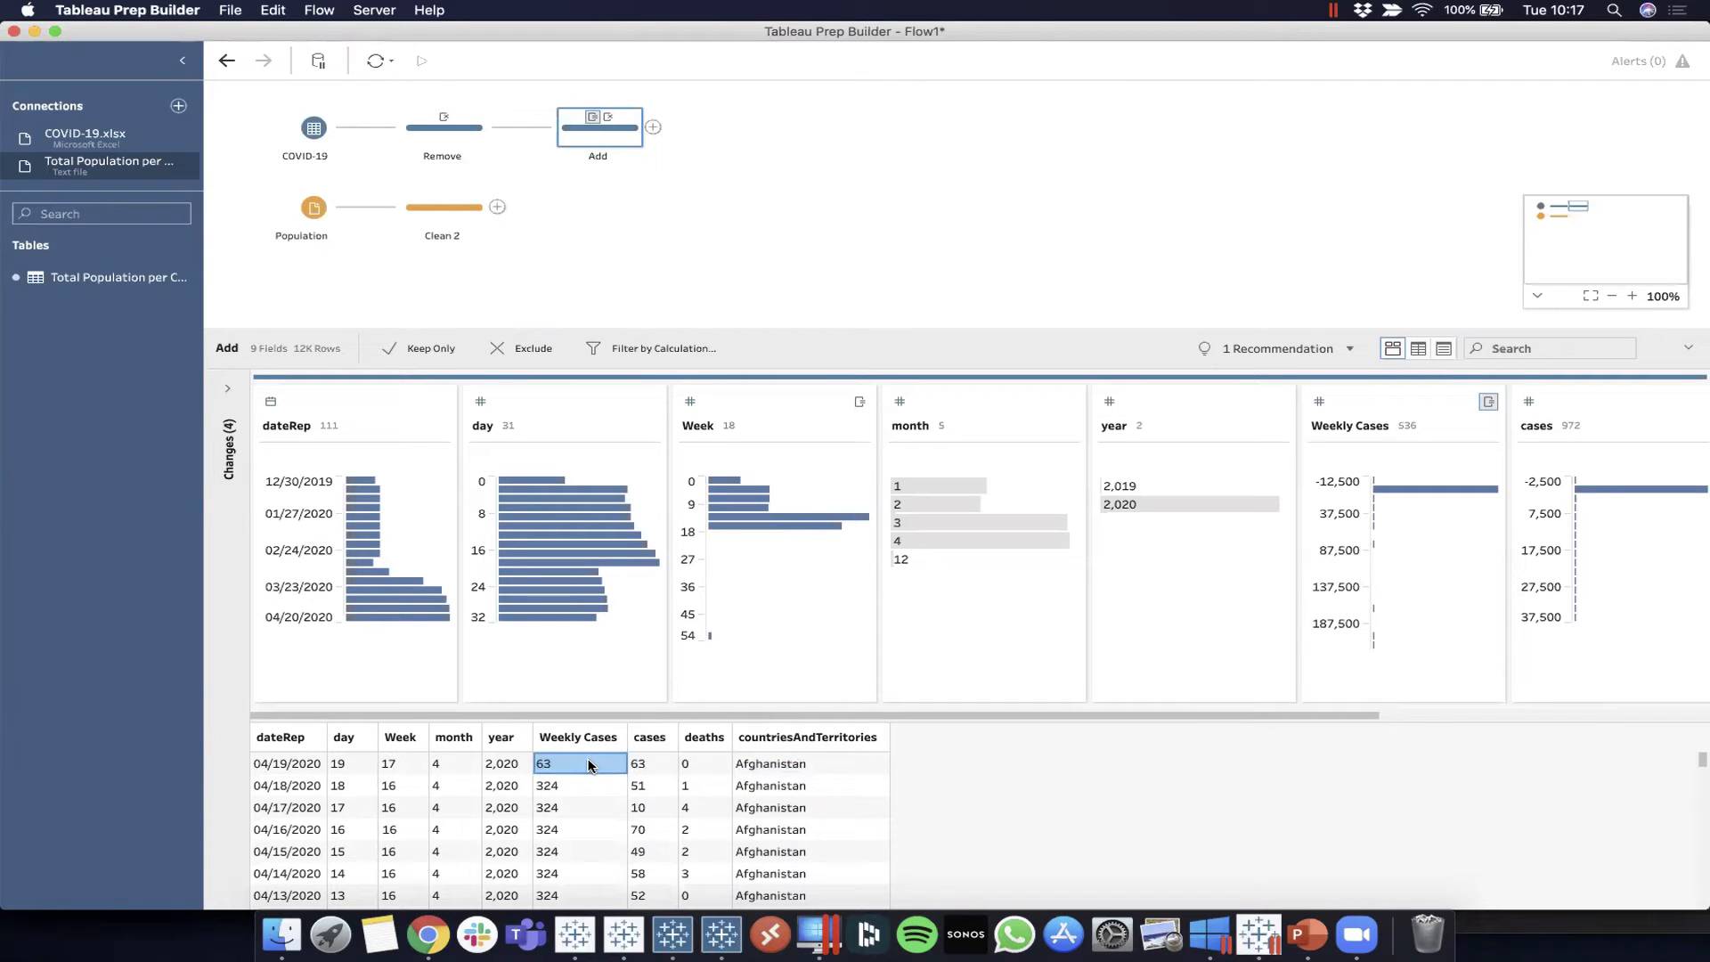
left_click(655, 780)
scroll(649, 771, "down", 1)
scroll(649, 770, "up", 1)
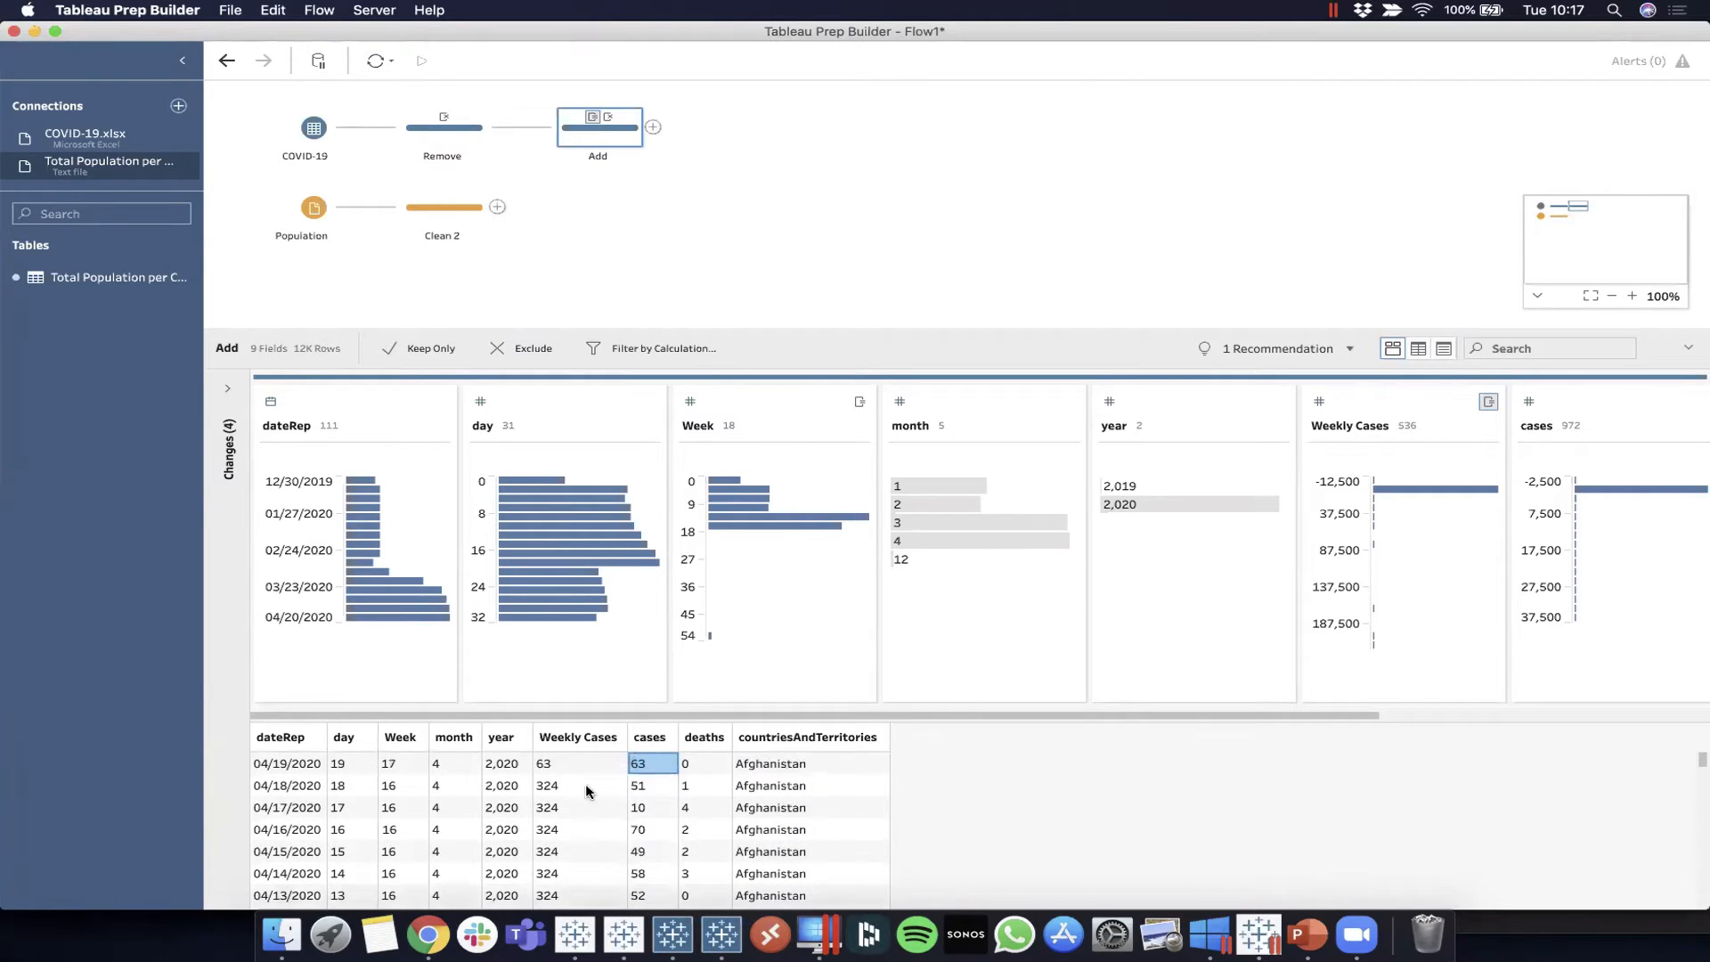
left_click(389, 786)
scroll(461, 830, "down", 1)
scroll(461, 830, "down", 1)
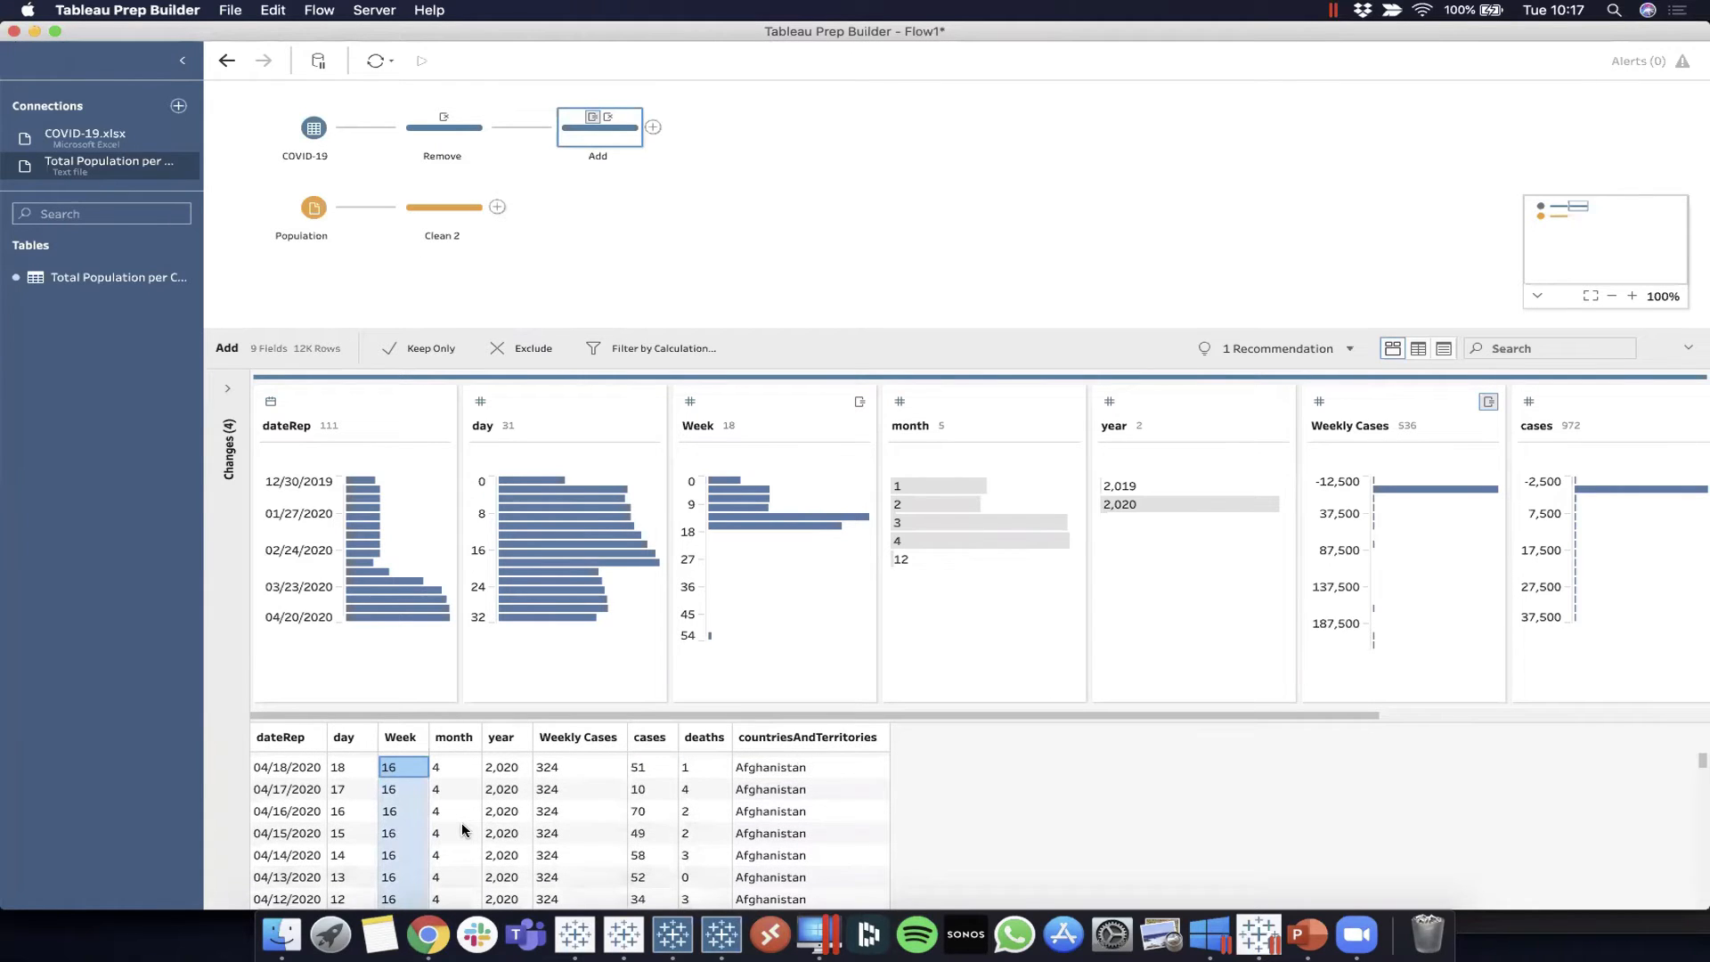
left_click(577, 767)
scroll(620, 768, "up", 1)
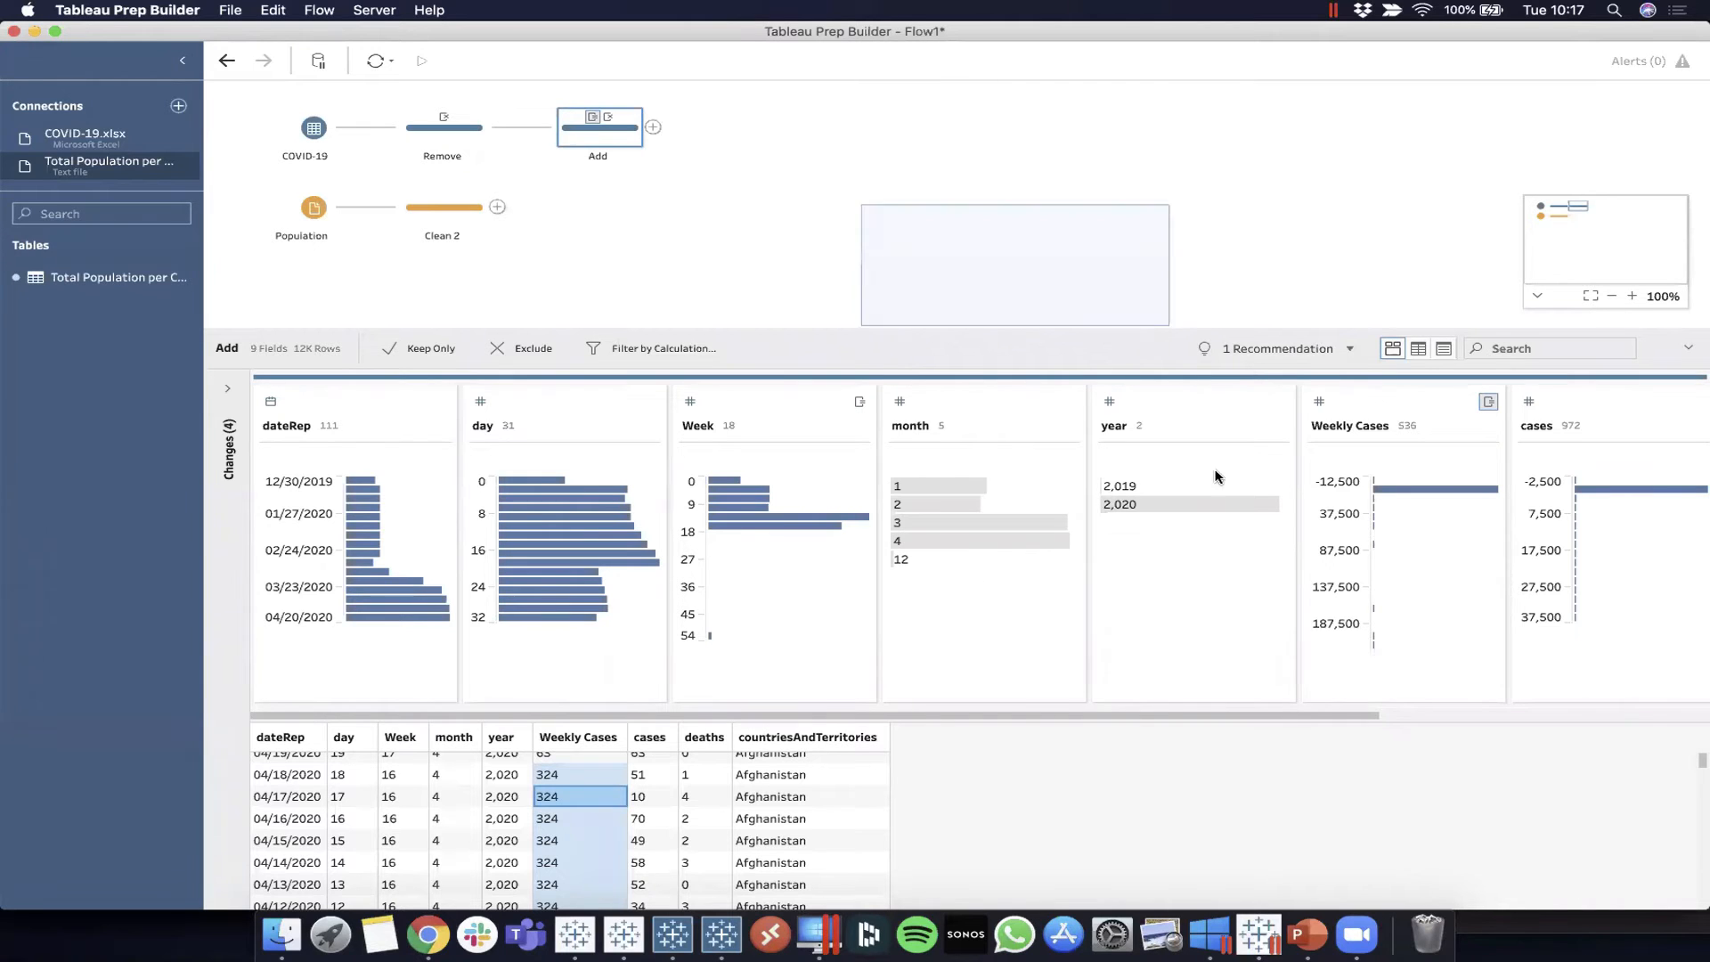
Start a calculated field named Weekly deaths in the Add step, with a FIXED expression on [countriesAndTerritories]
scroll(1214, 481, "right", 4)
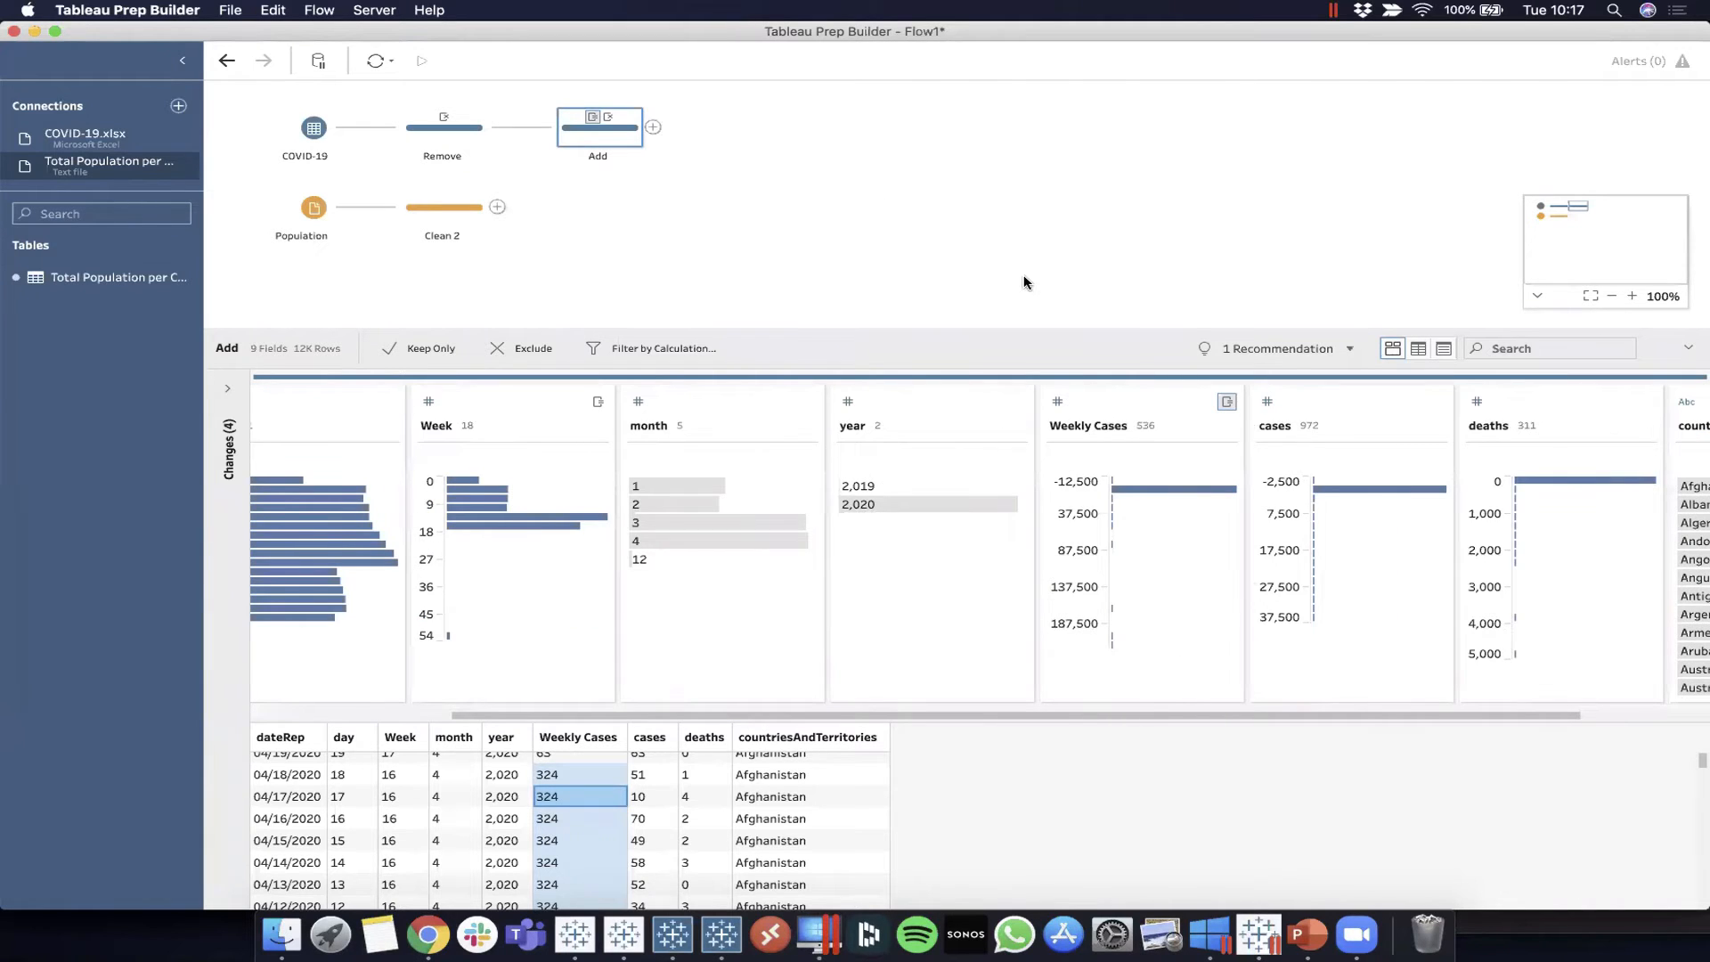
left_click(1025, 282)
left_click(591, 142)
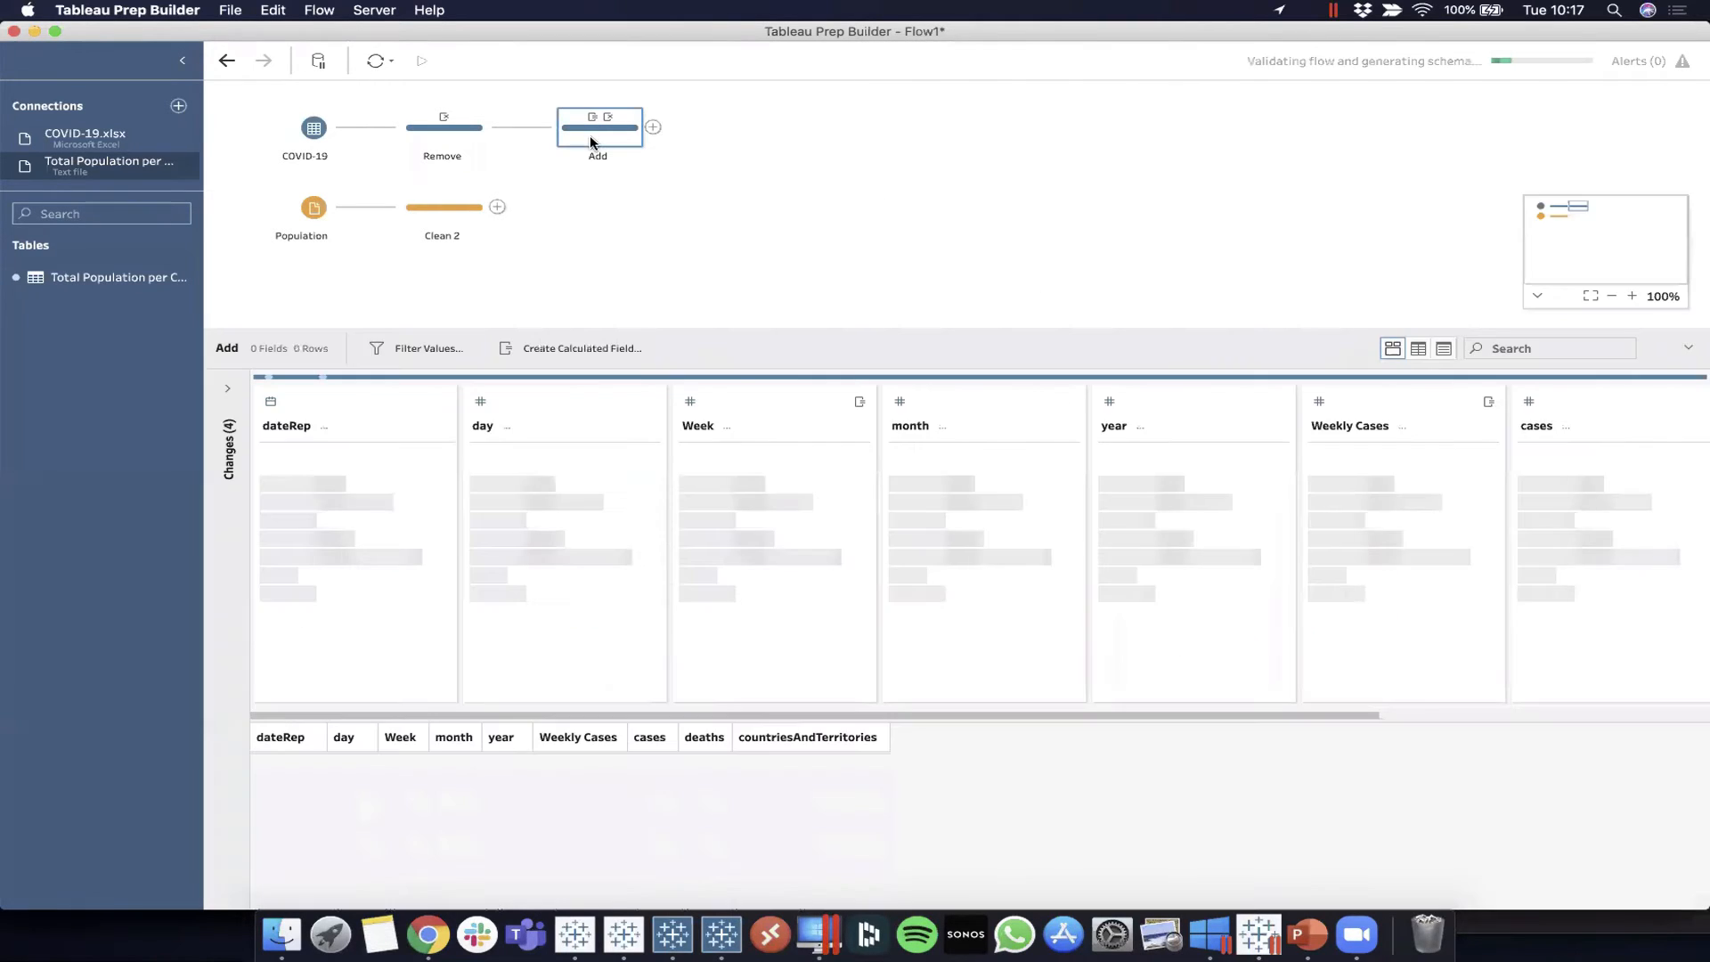
left_click(612, 347)
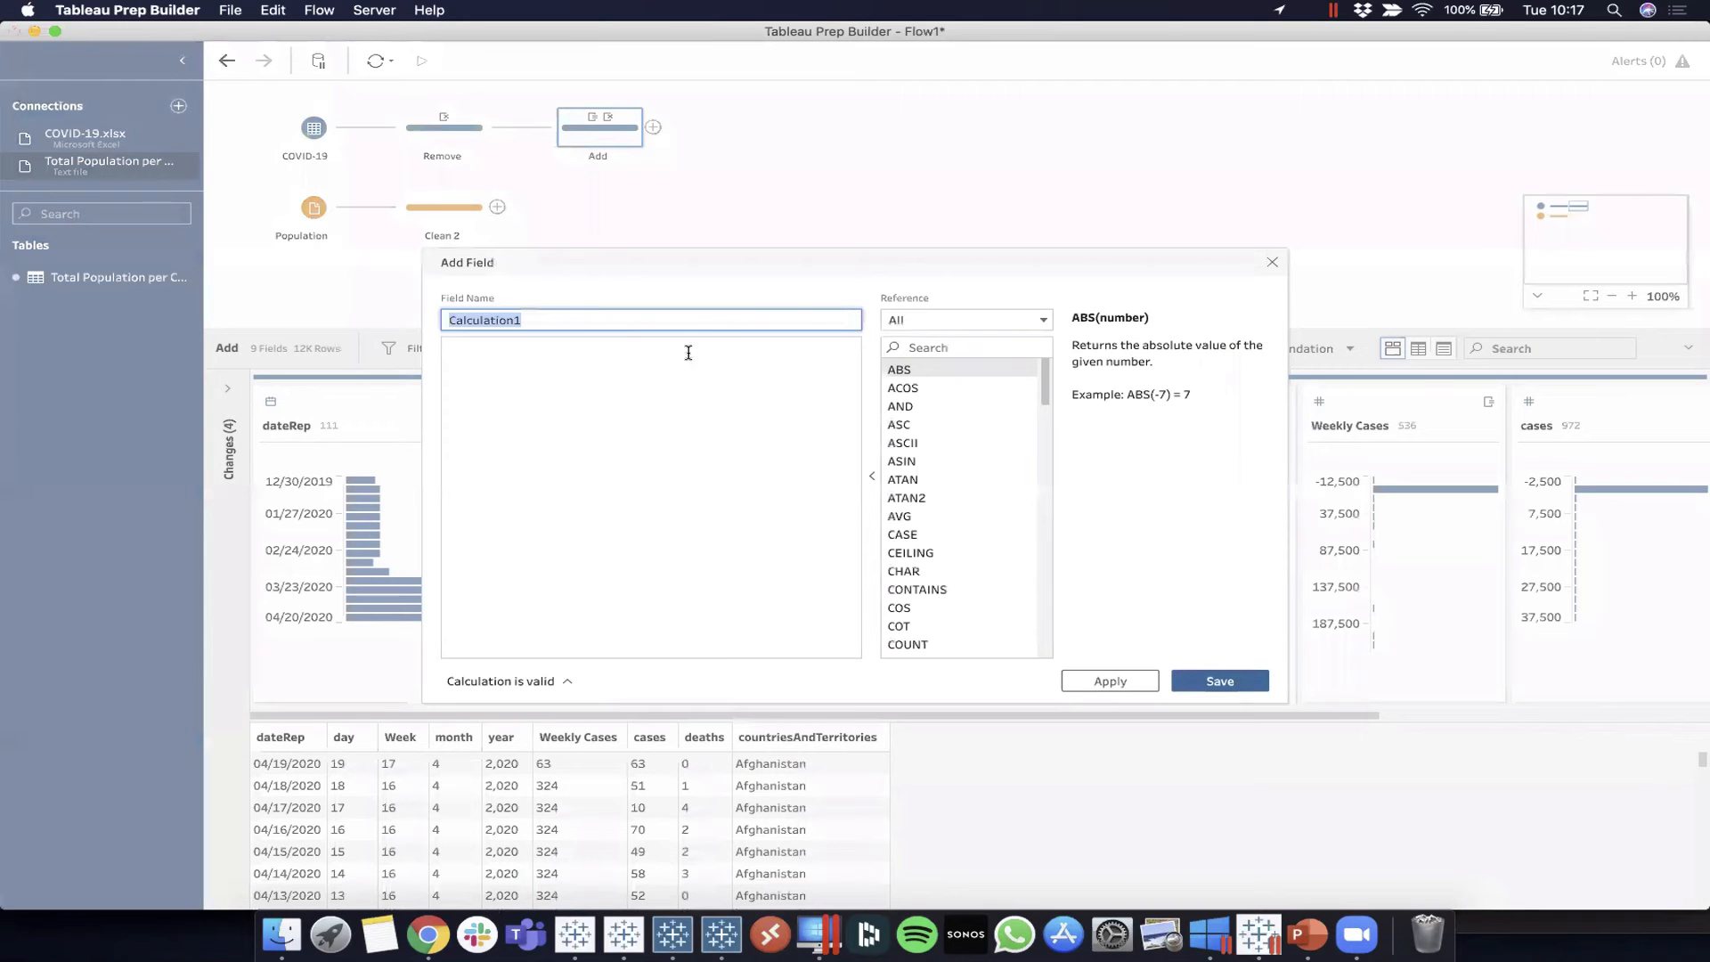
type("Weekly deaths")
key("Tab")
type("{ FIXED cou}")
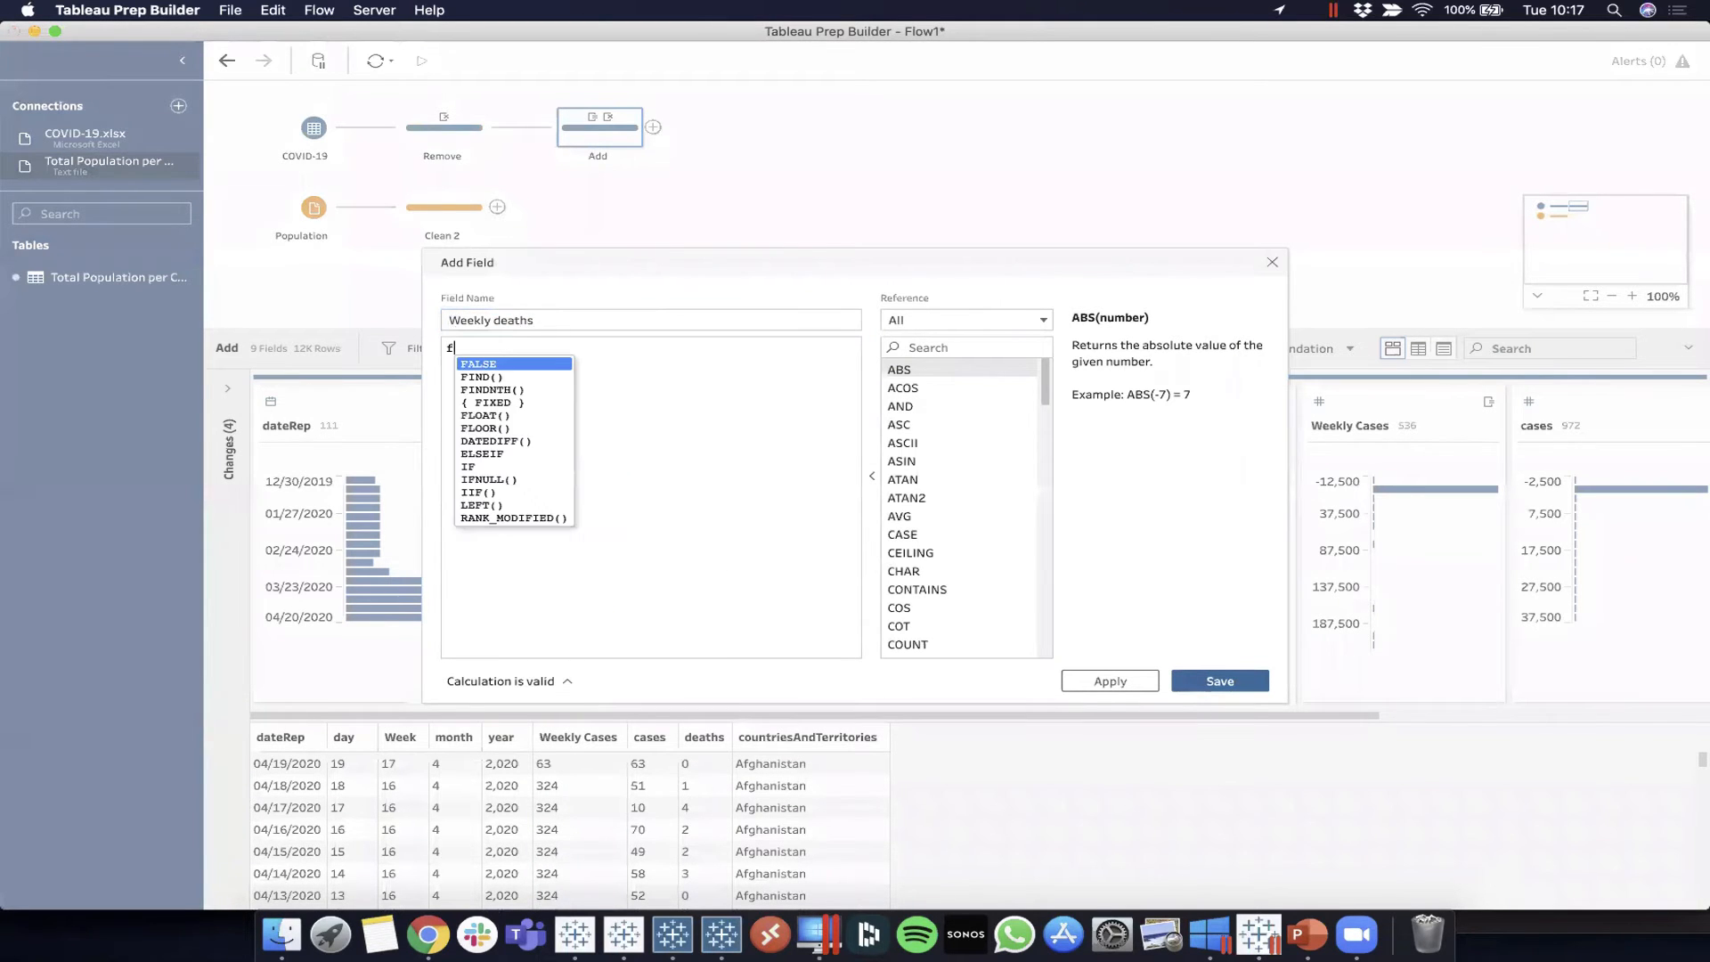
key("Return")
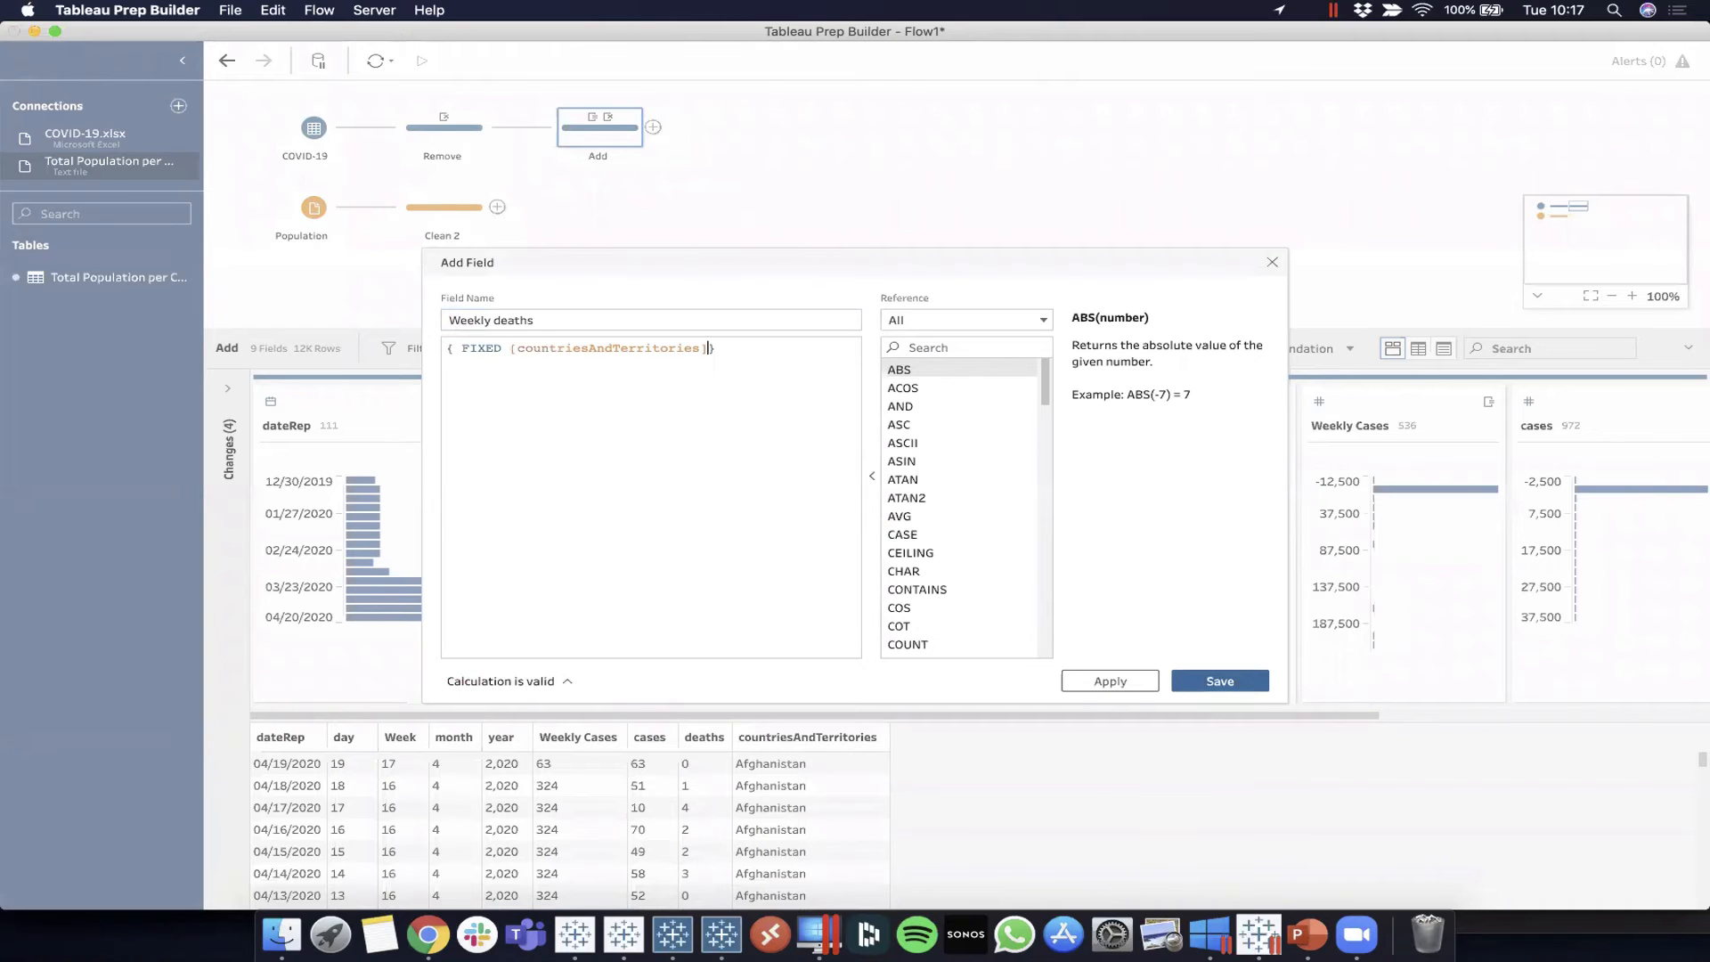
Complete the Weekly deaths formula with [Week] and SUM([deaths]), and place the saved field between cases and deaths
type(", week")
key("Return")
type(":")
key("Return")
type("sum")
key("Return")
type("deaths])}")
key("Return")
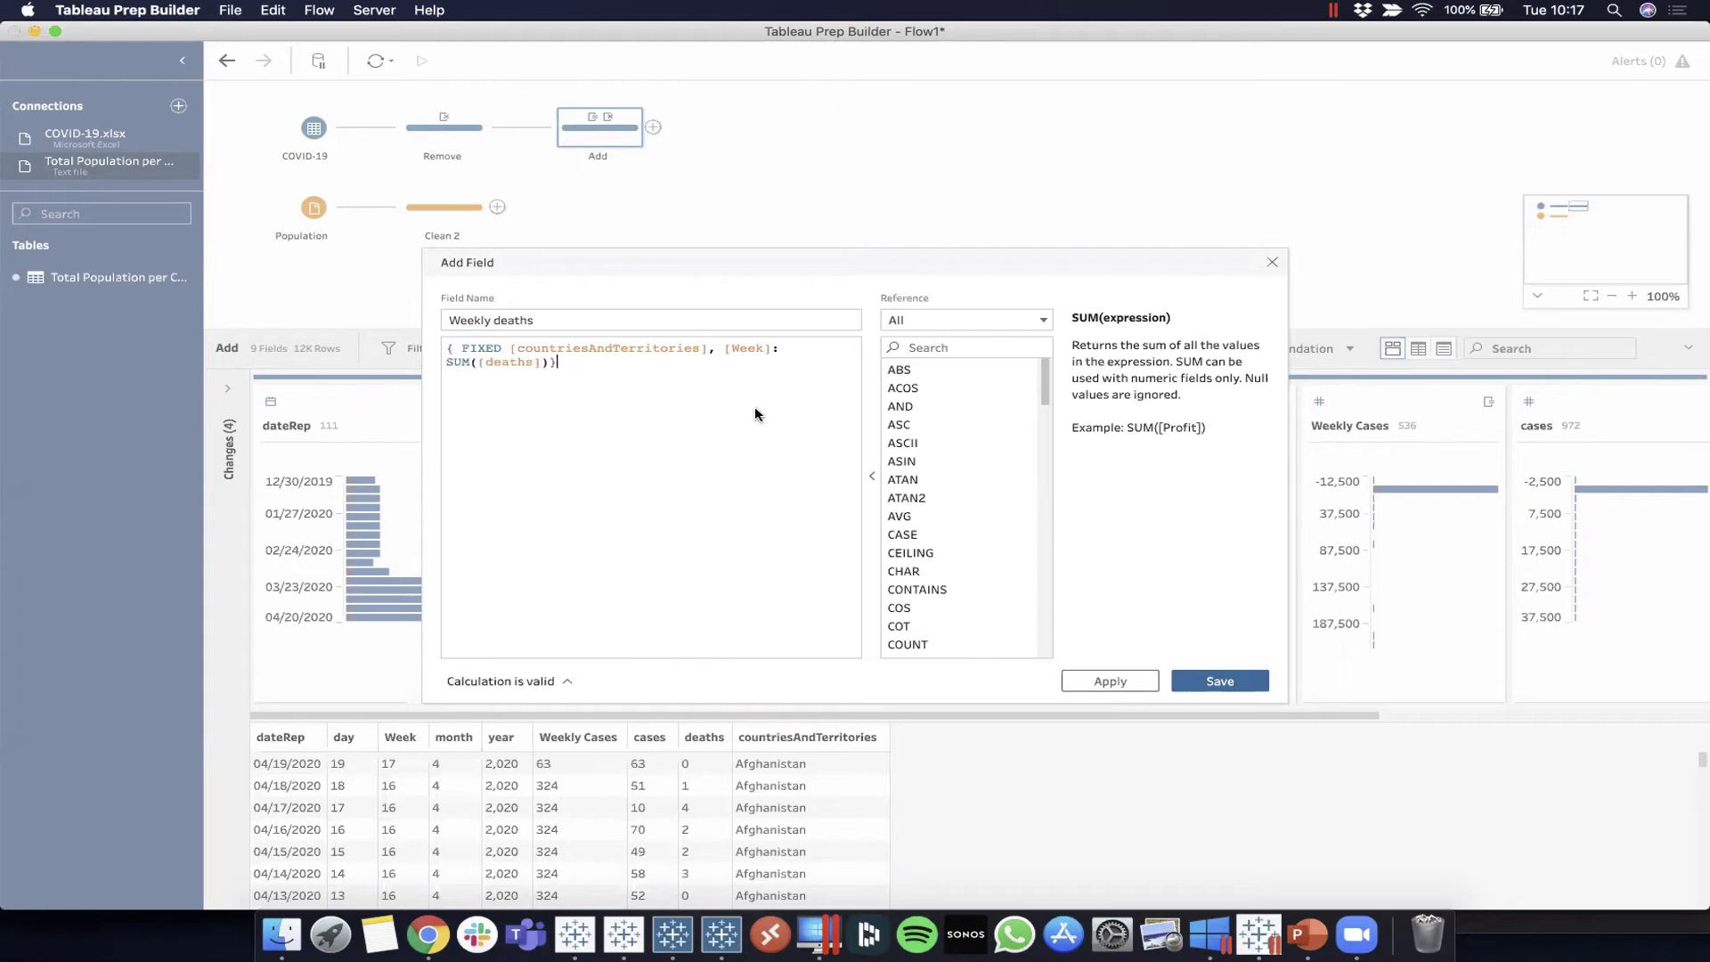
left_click(1194, 683)
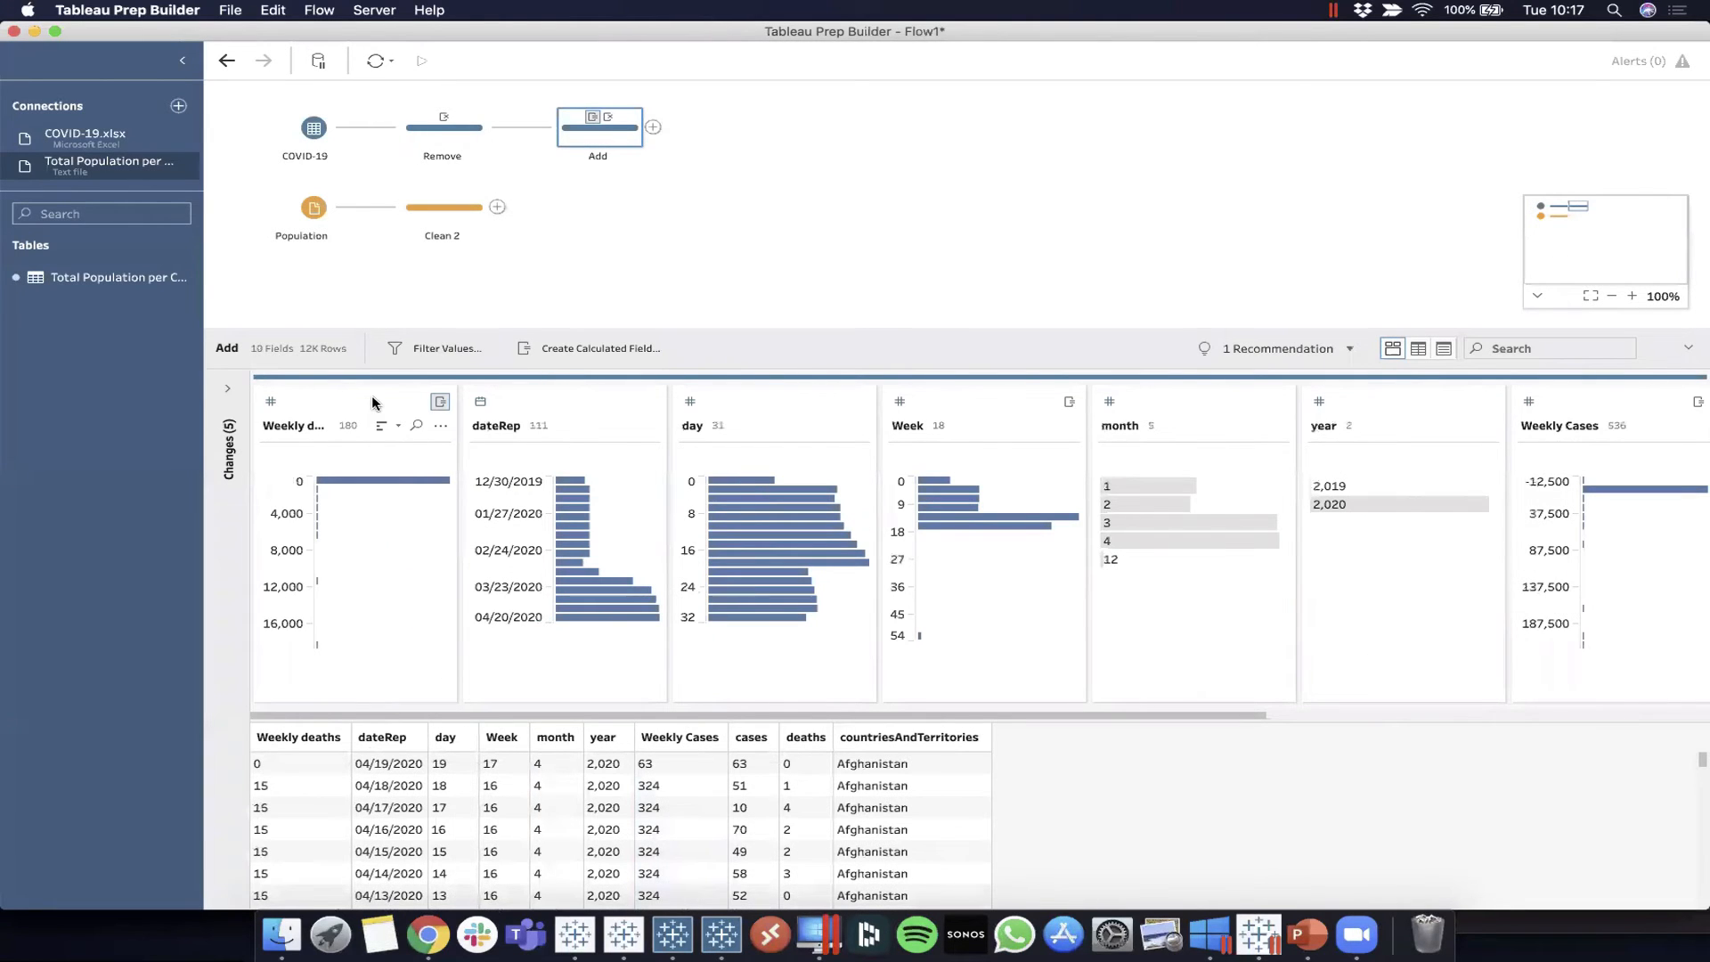
left_click_drag(985, 415, 1399, 424)
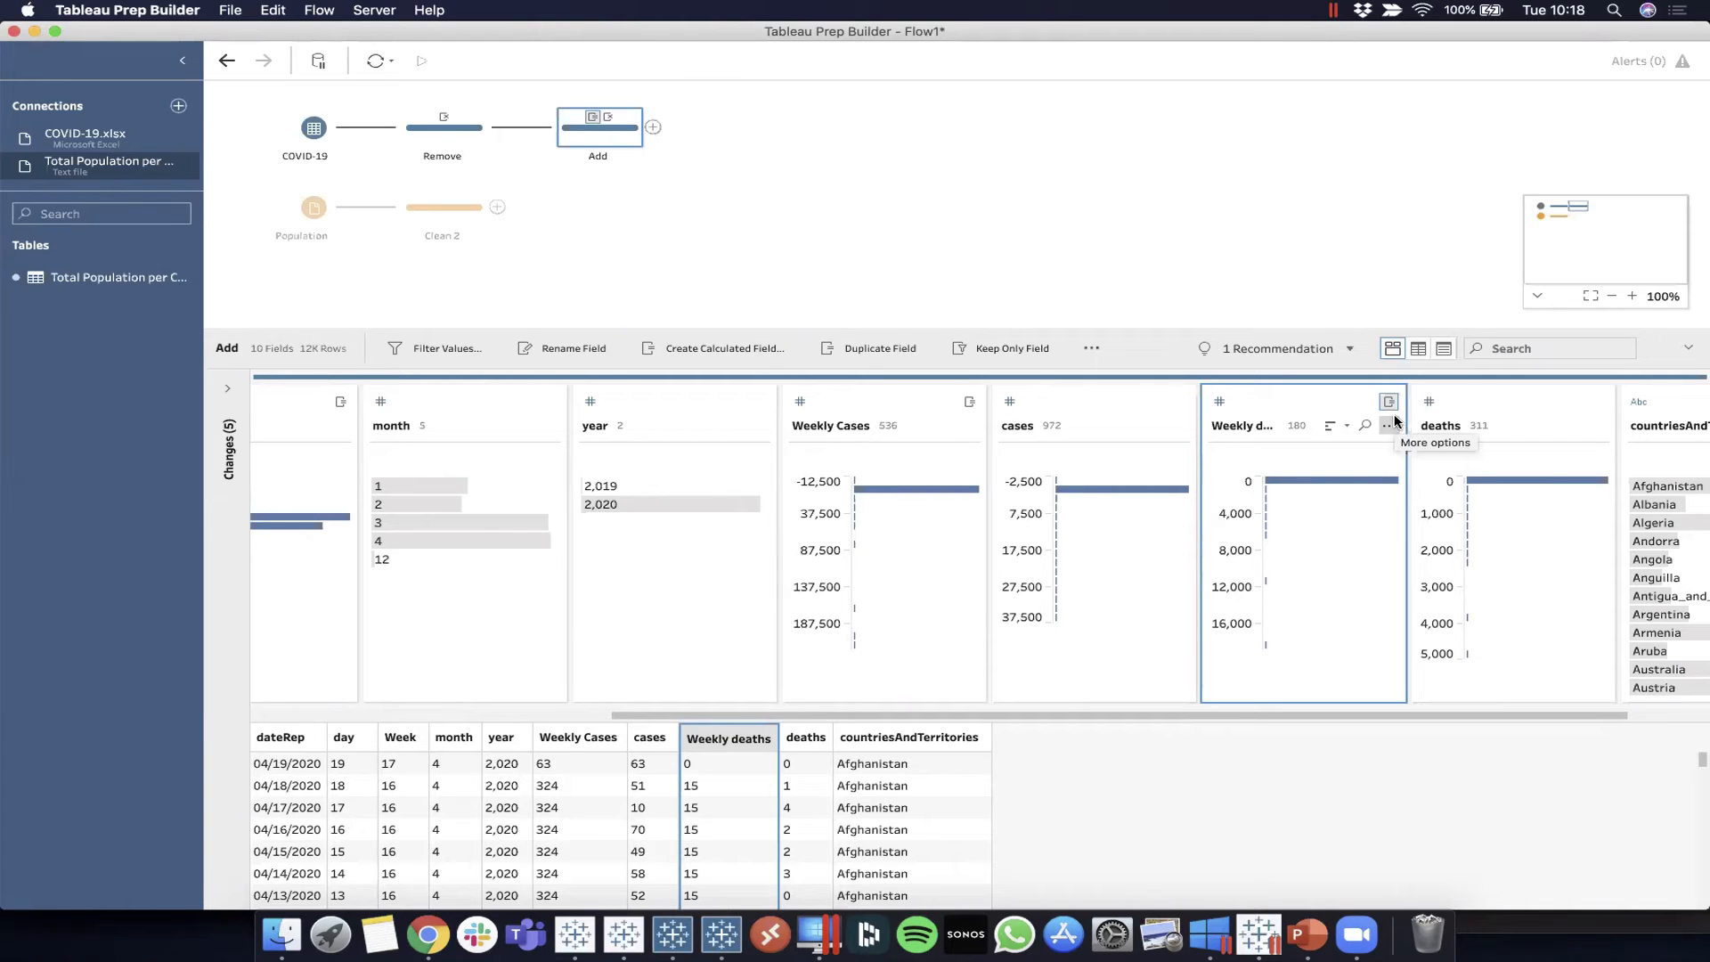
Add an Aggregate step after the Add step, grouping by countriesAndTerritories and summing cases and deaths
left_click(1051, 247)
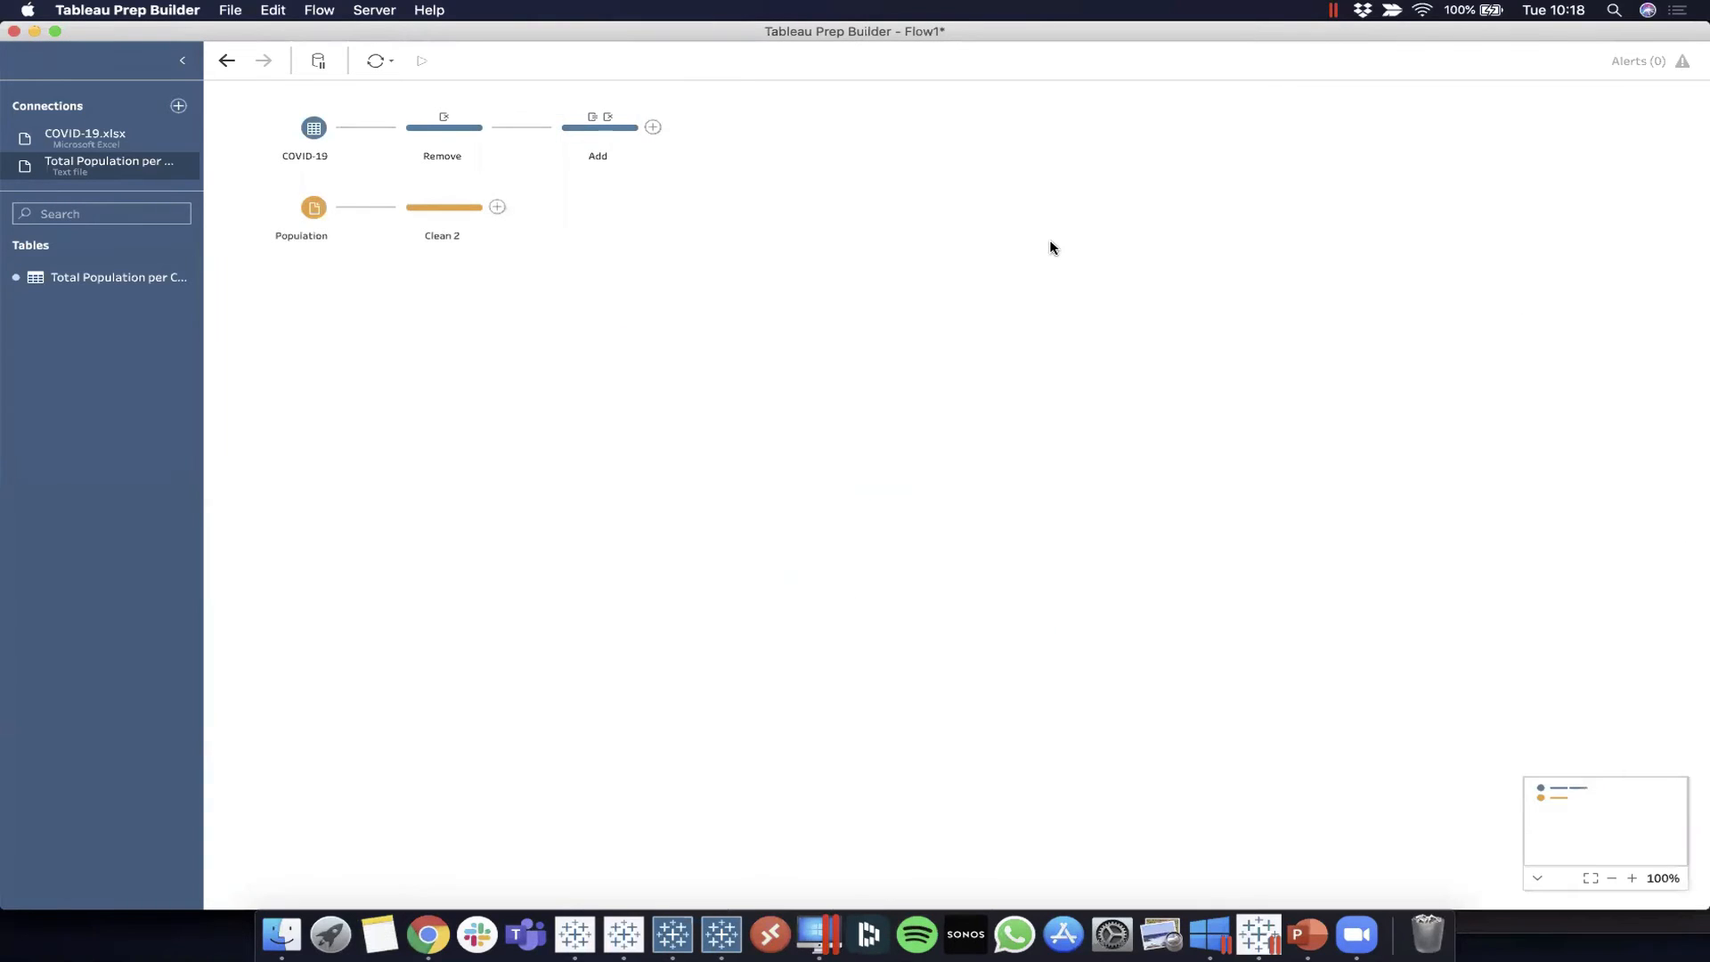
left_click(655, 129)
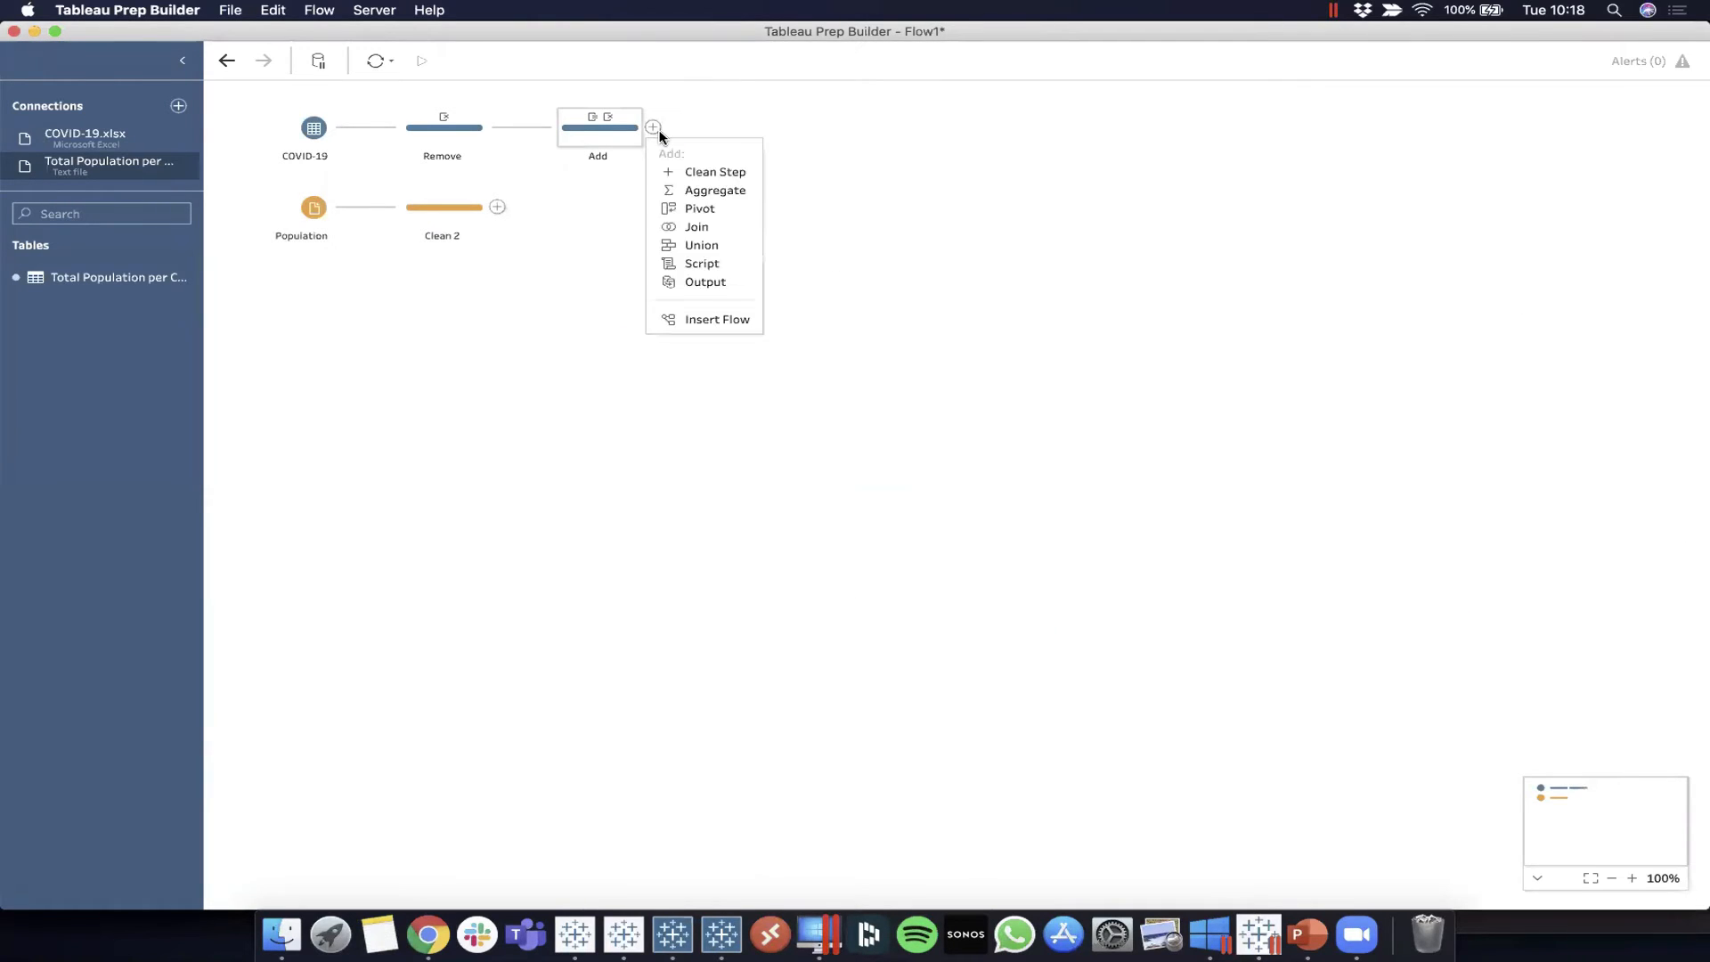
left_click(725, 190)
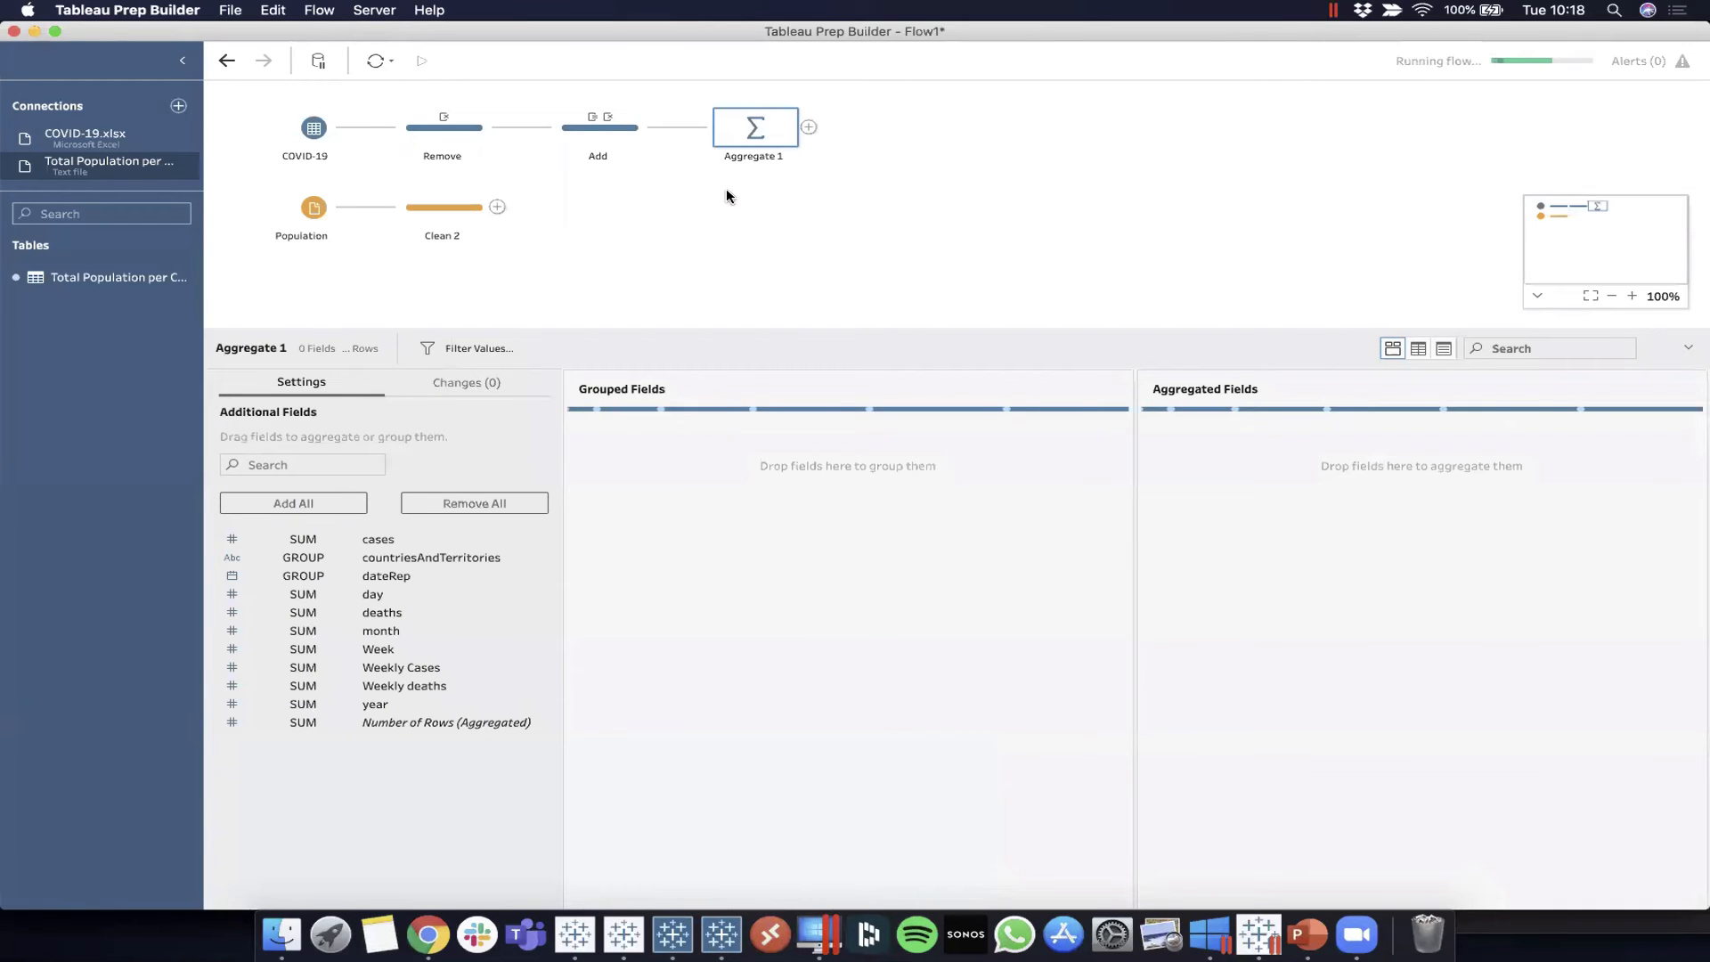
left_click_drag(496, 557, 725, 494)
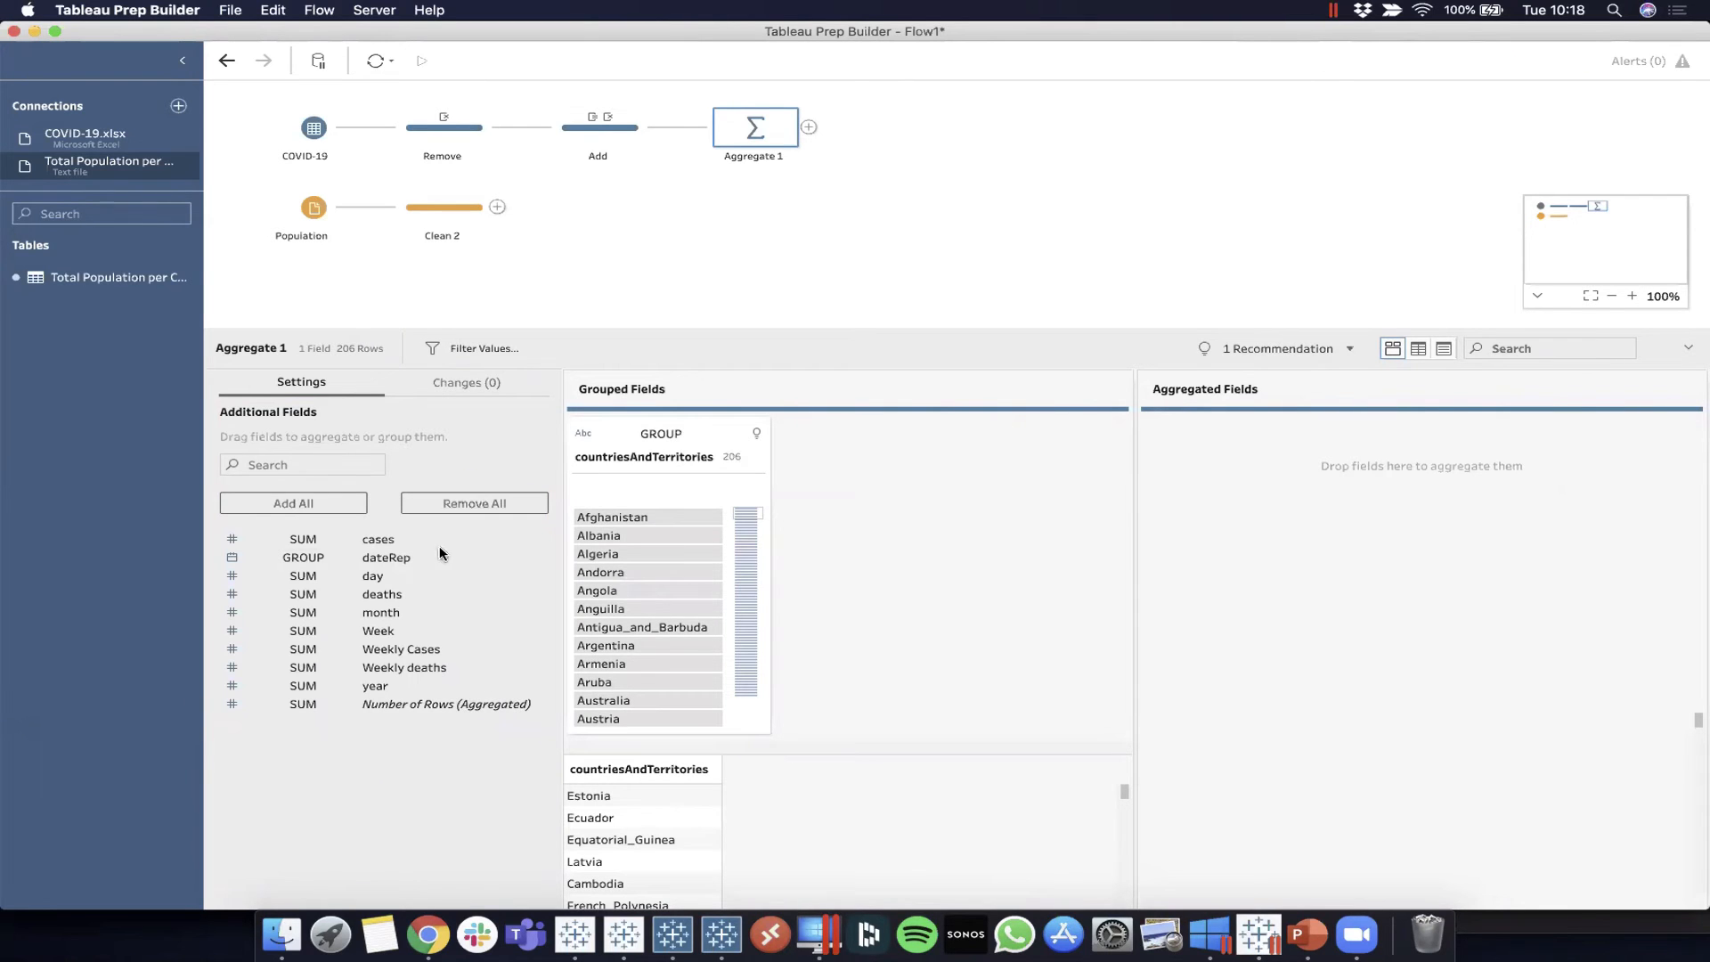
left_click_drag(385, 539, 1262, 522)
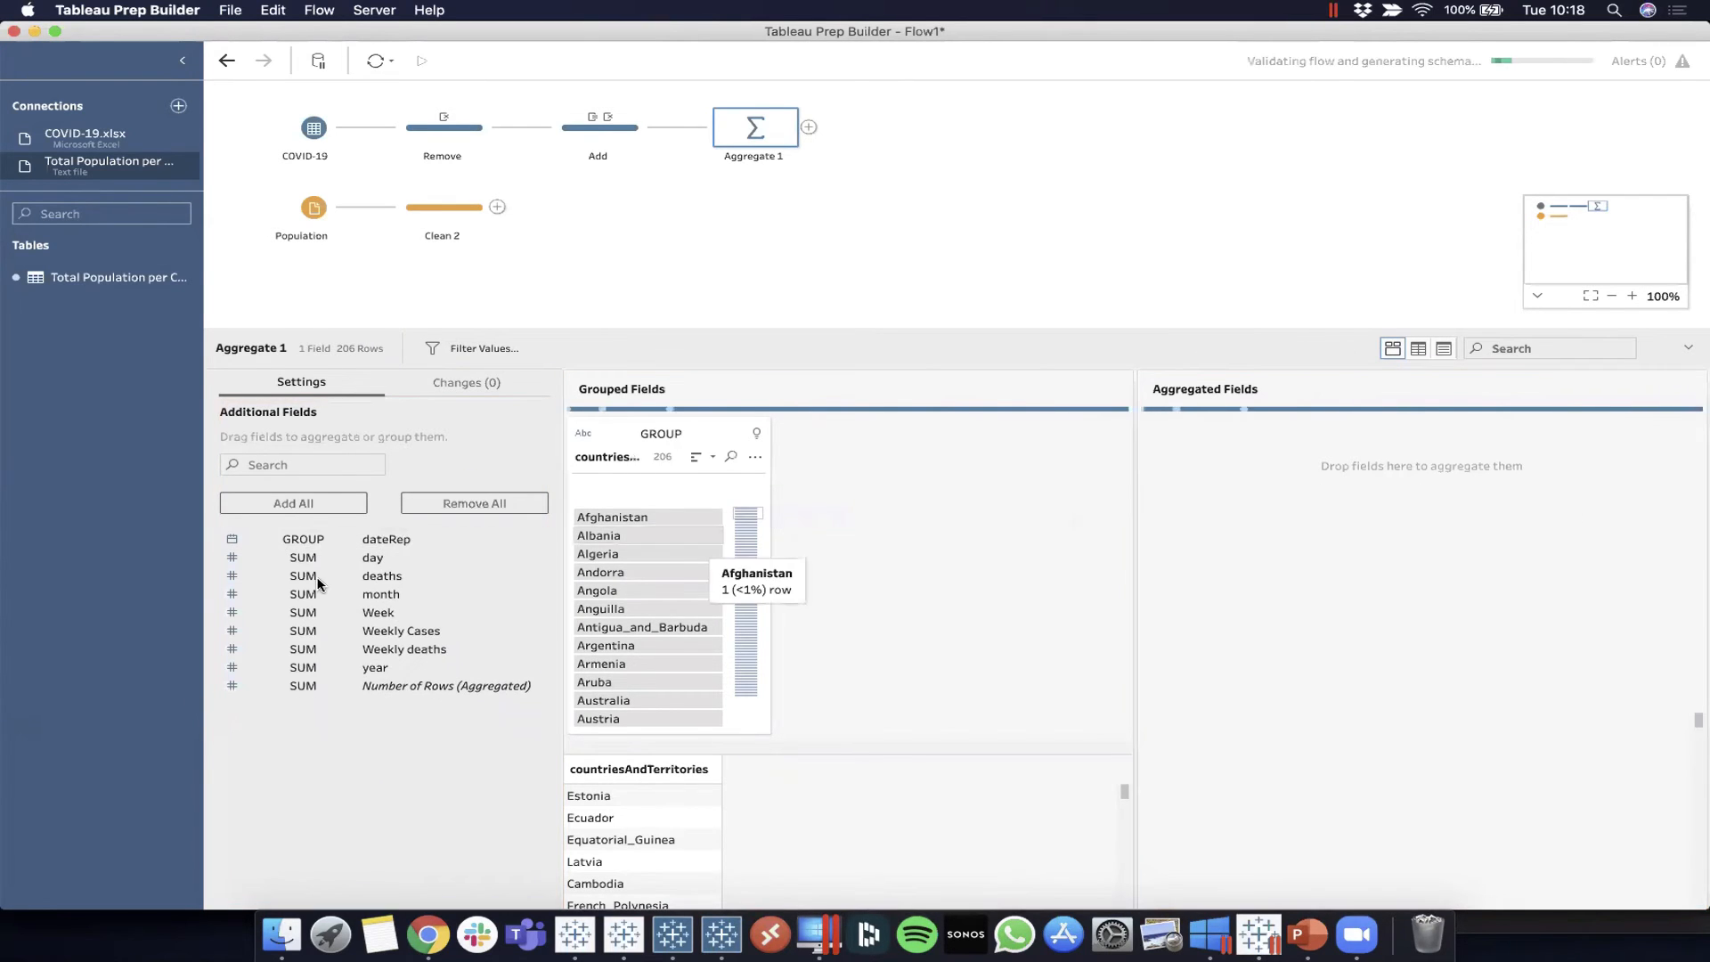
left_click_drag(367, 577, 1436, 565)
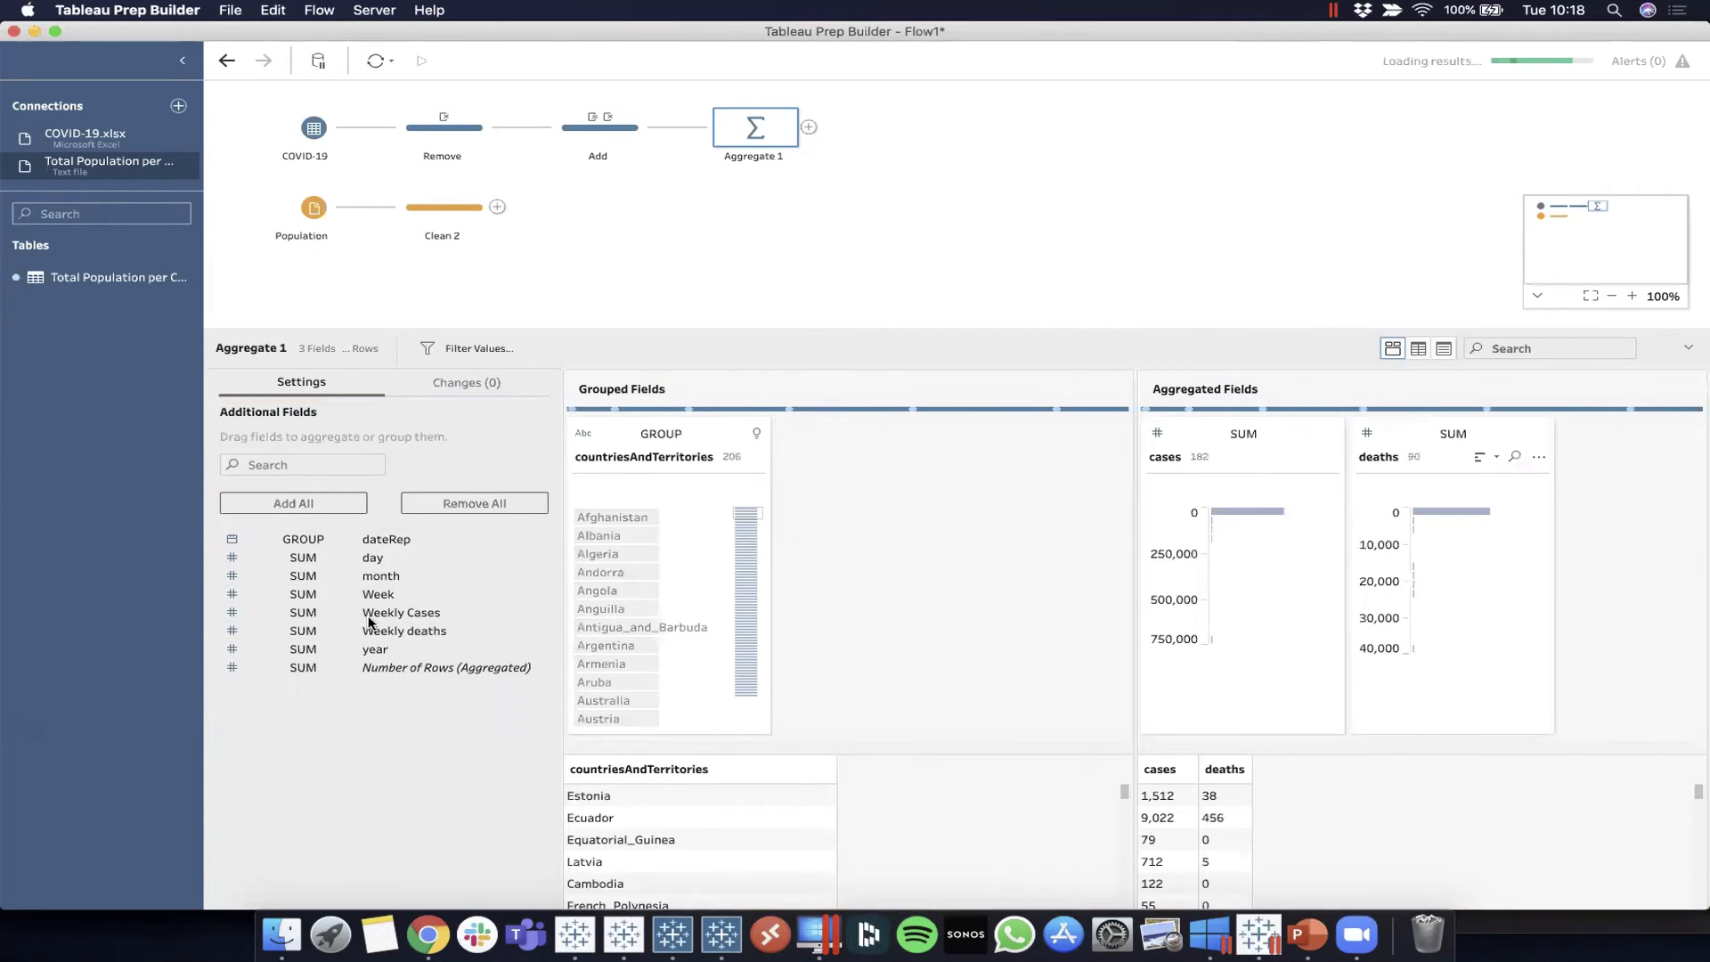
Add Weekly Cases to the aggregated fields and set its aggregation to Average
left_click_drag(382, 613, 1514, 545)
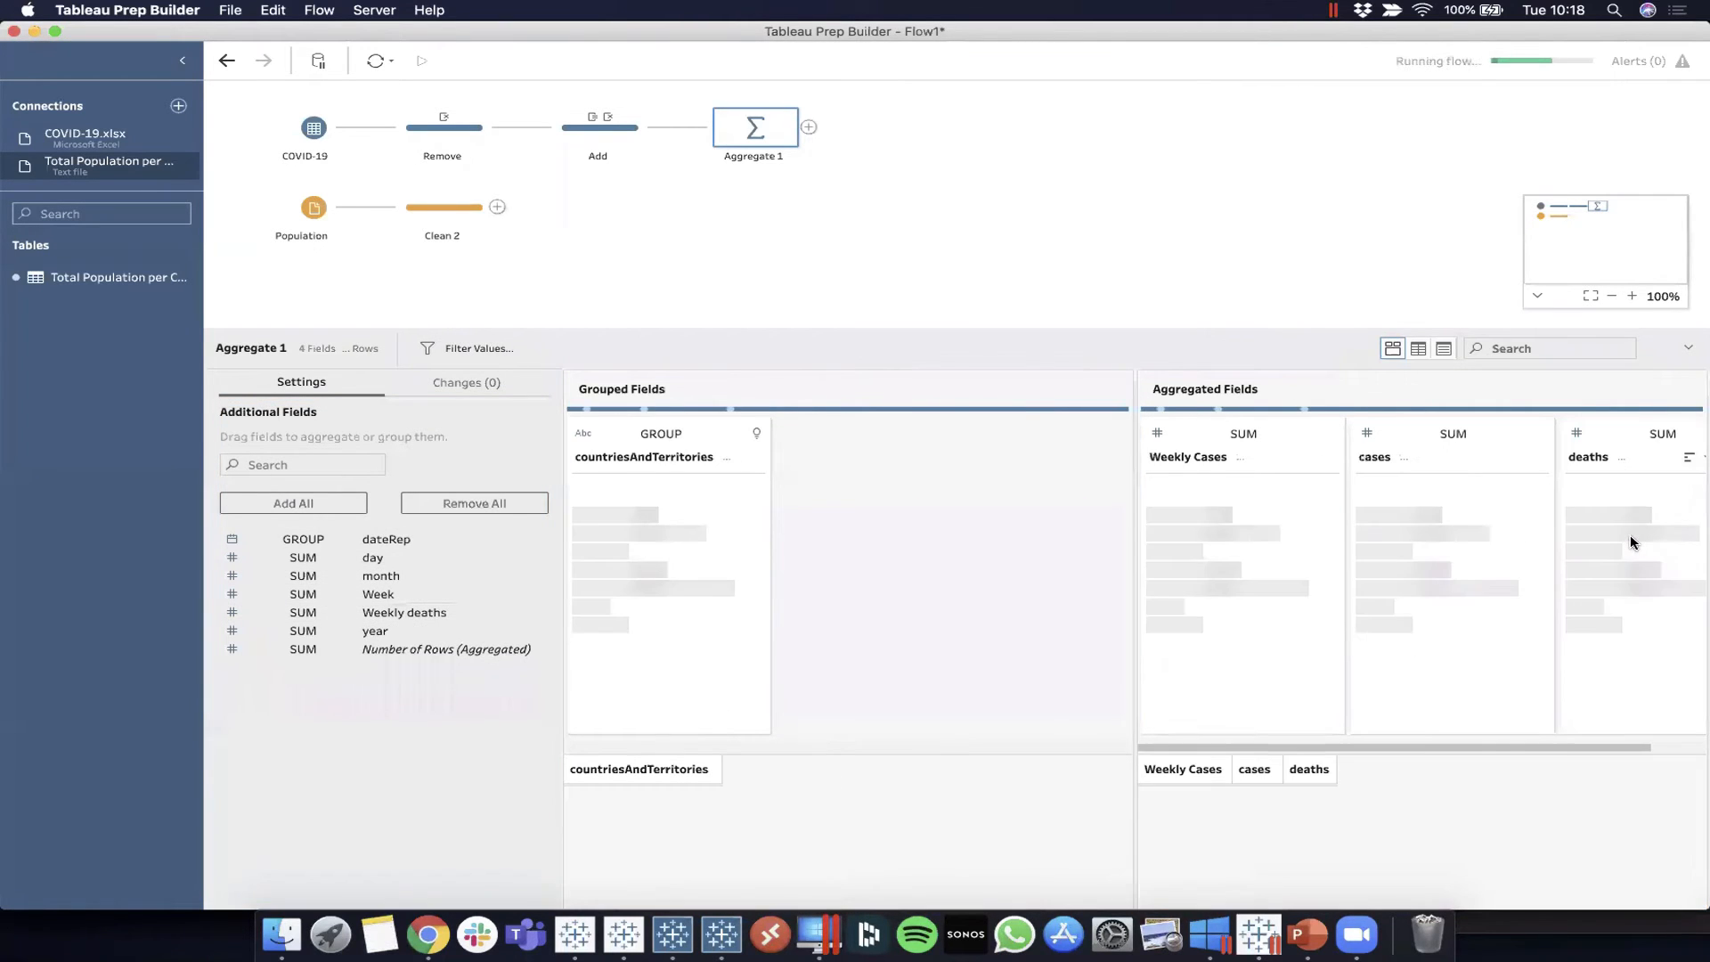
left_click(1241, 433)
left_click(1215, 474)
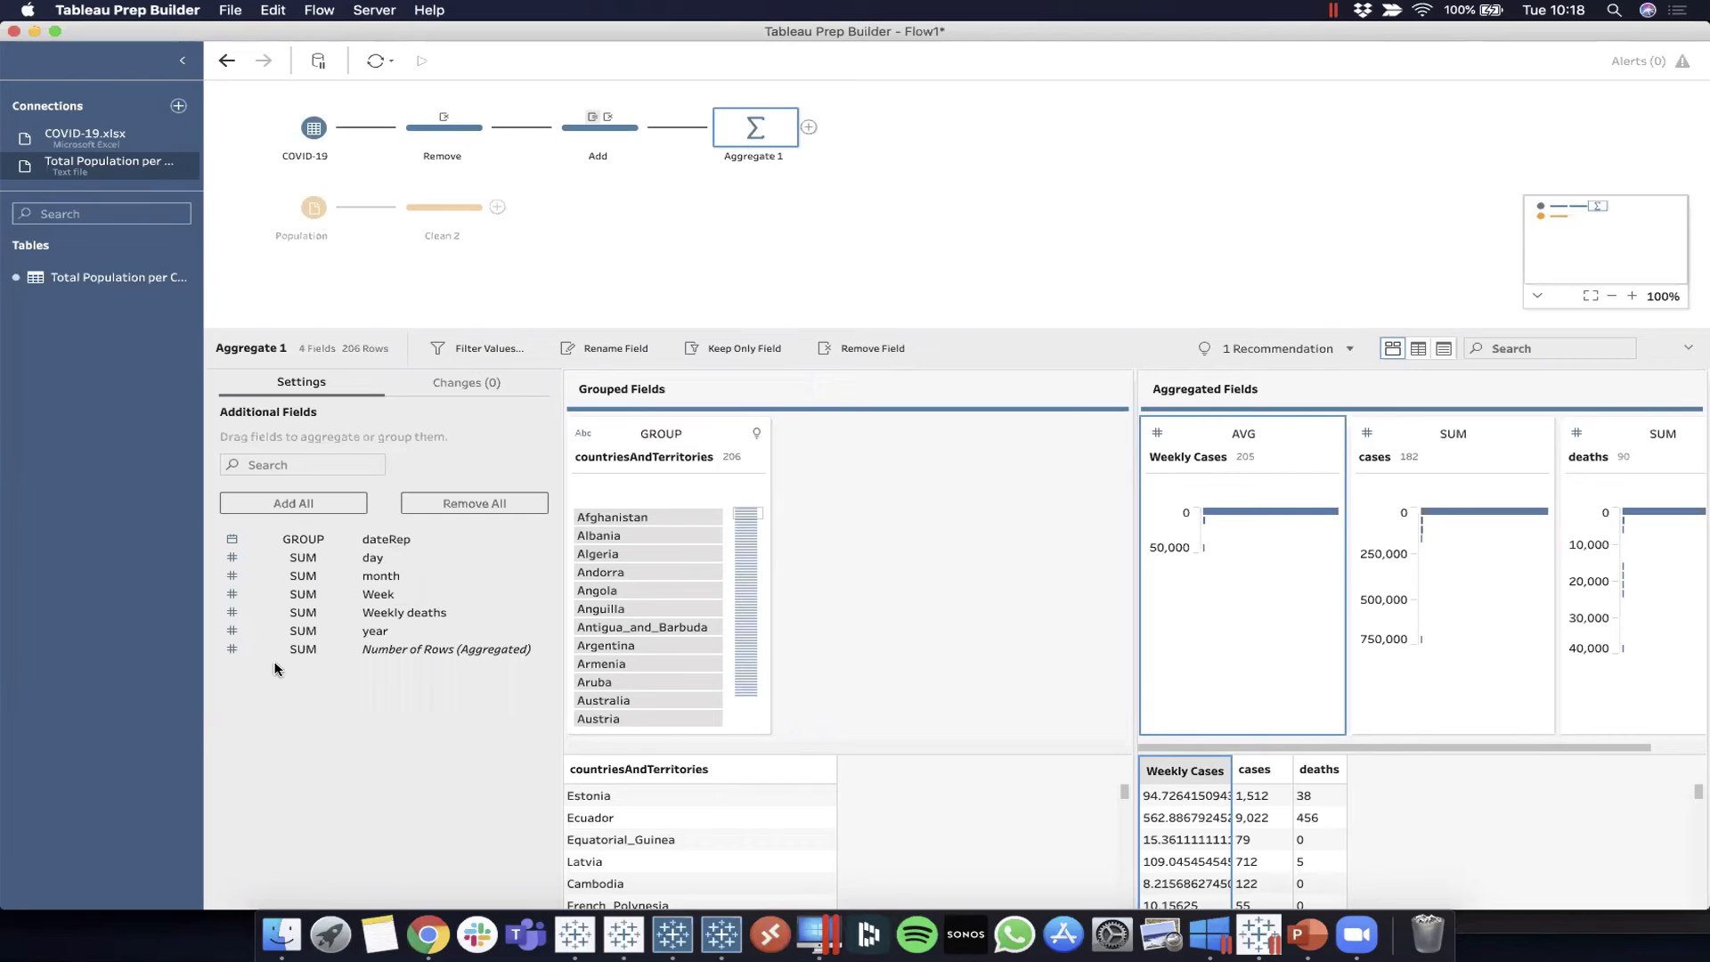
Add Weekly deaths to the aggregated fields as an Average, and add year to the grouped fields
left_click_drag(383, 613, 1273, 456)
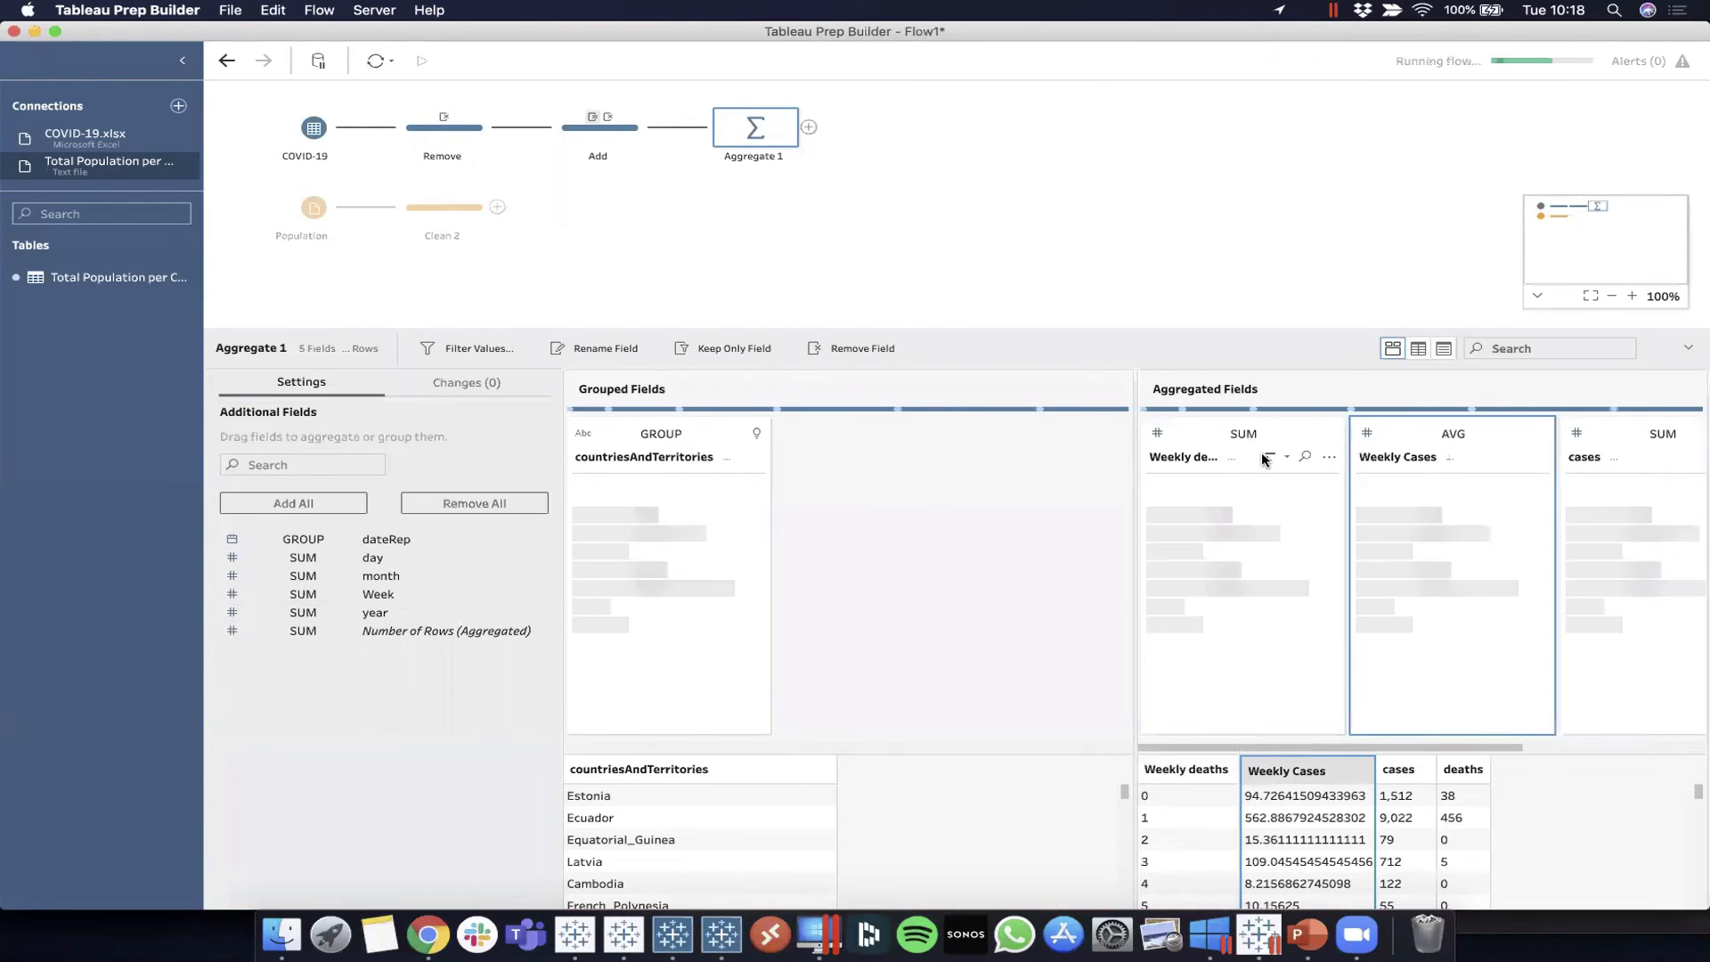
left_click(1232, 434)
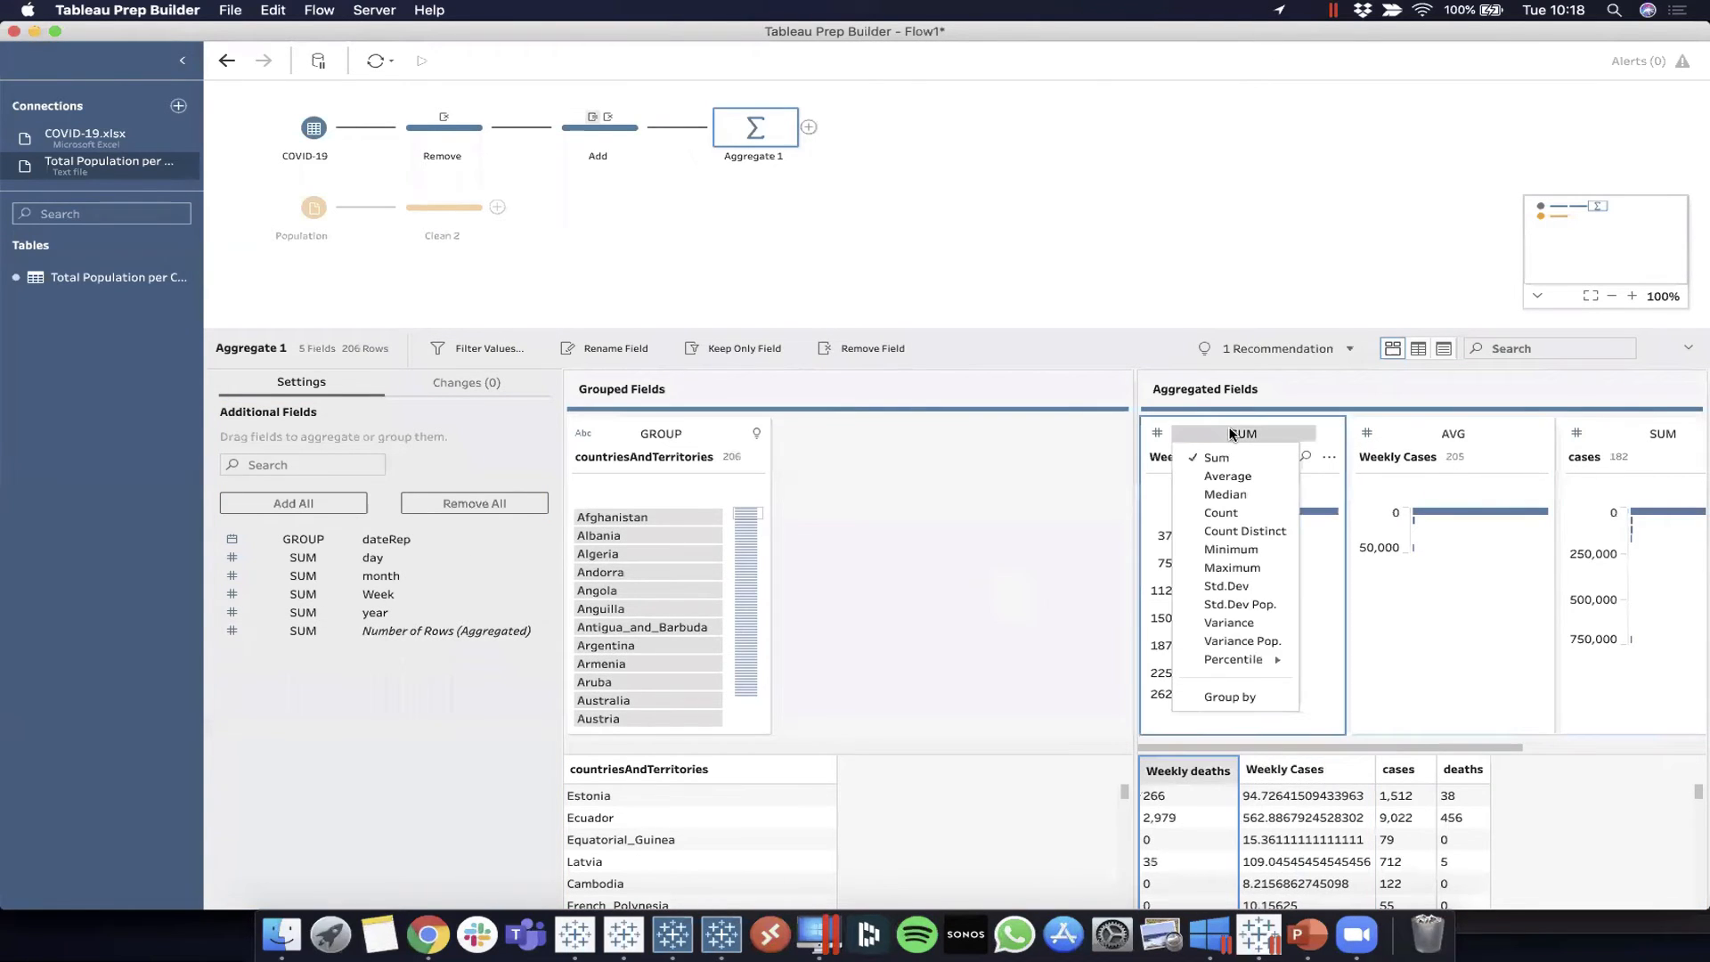
left_click(1224, 477)
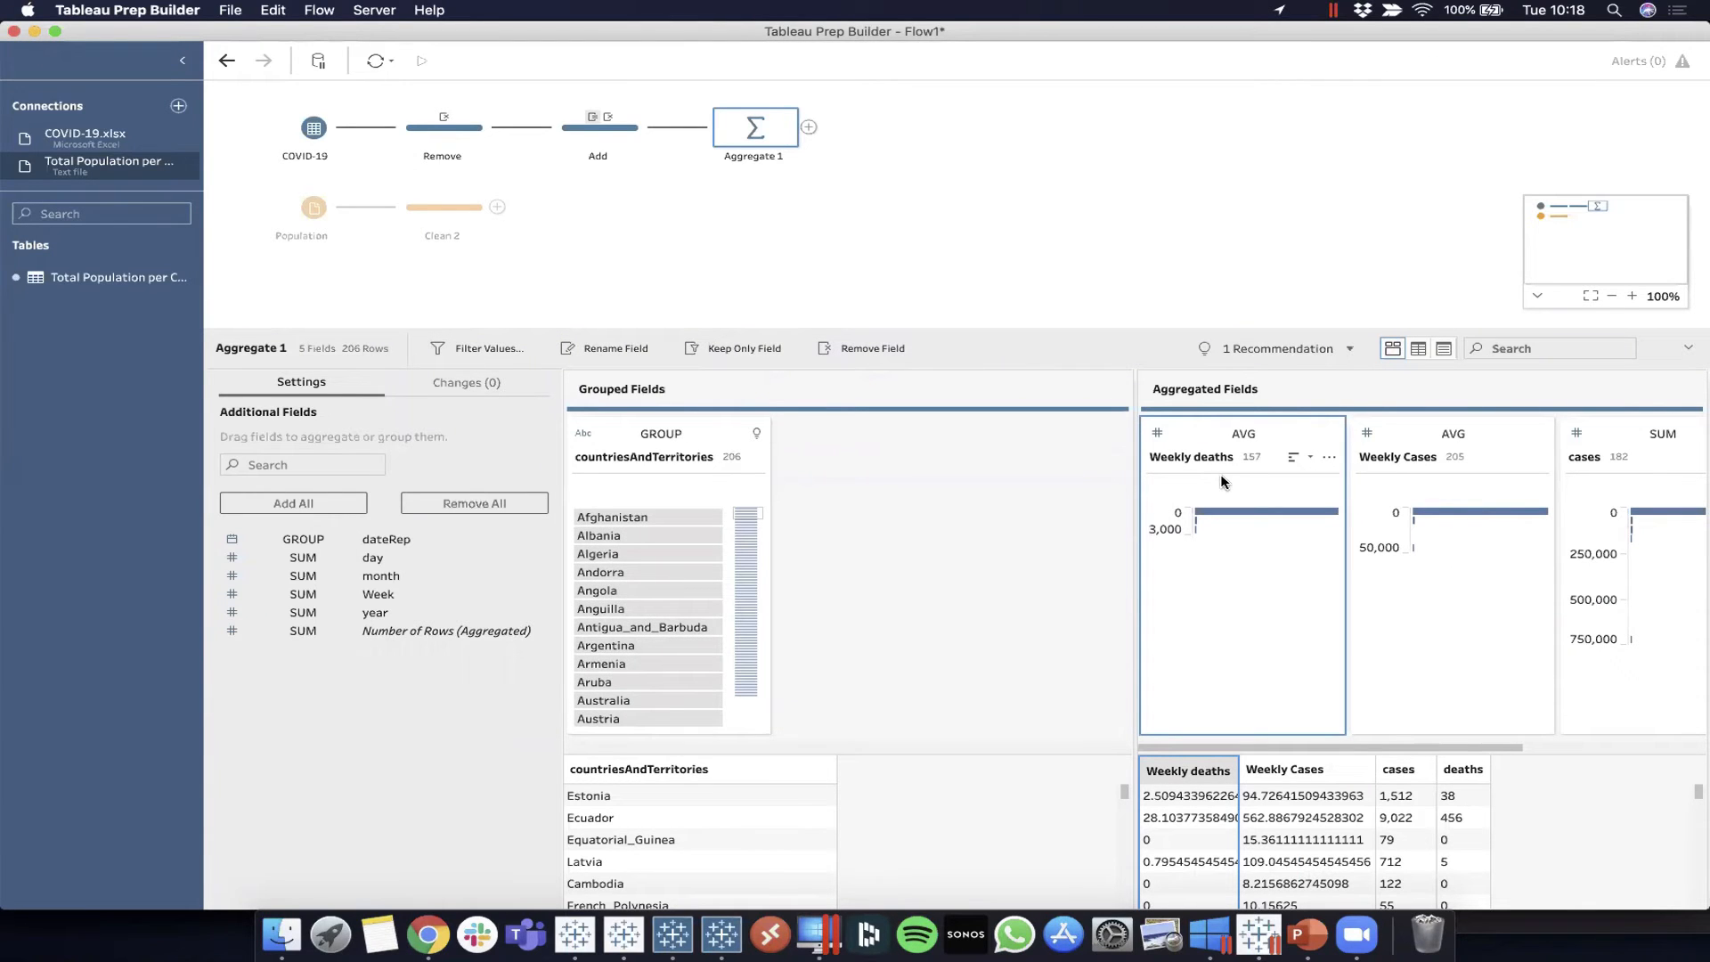
left_click_drag(375, 613, 995, 605)
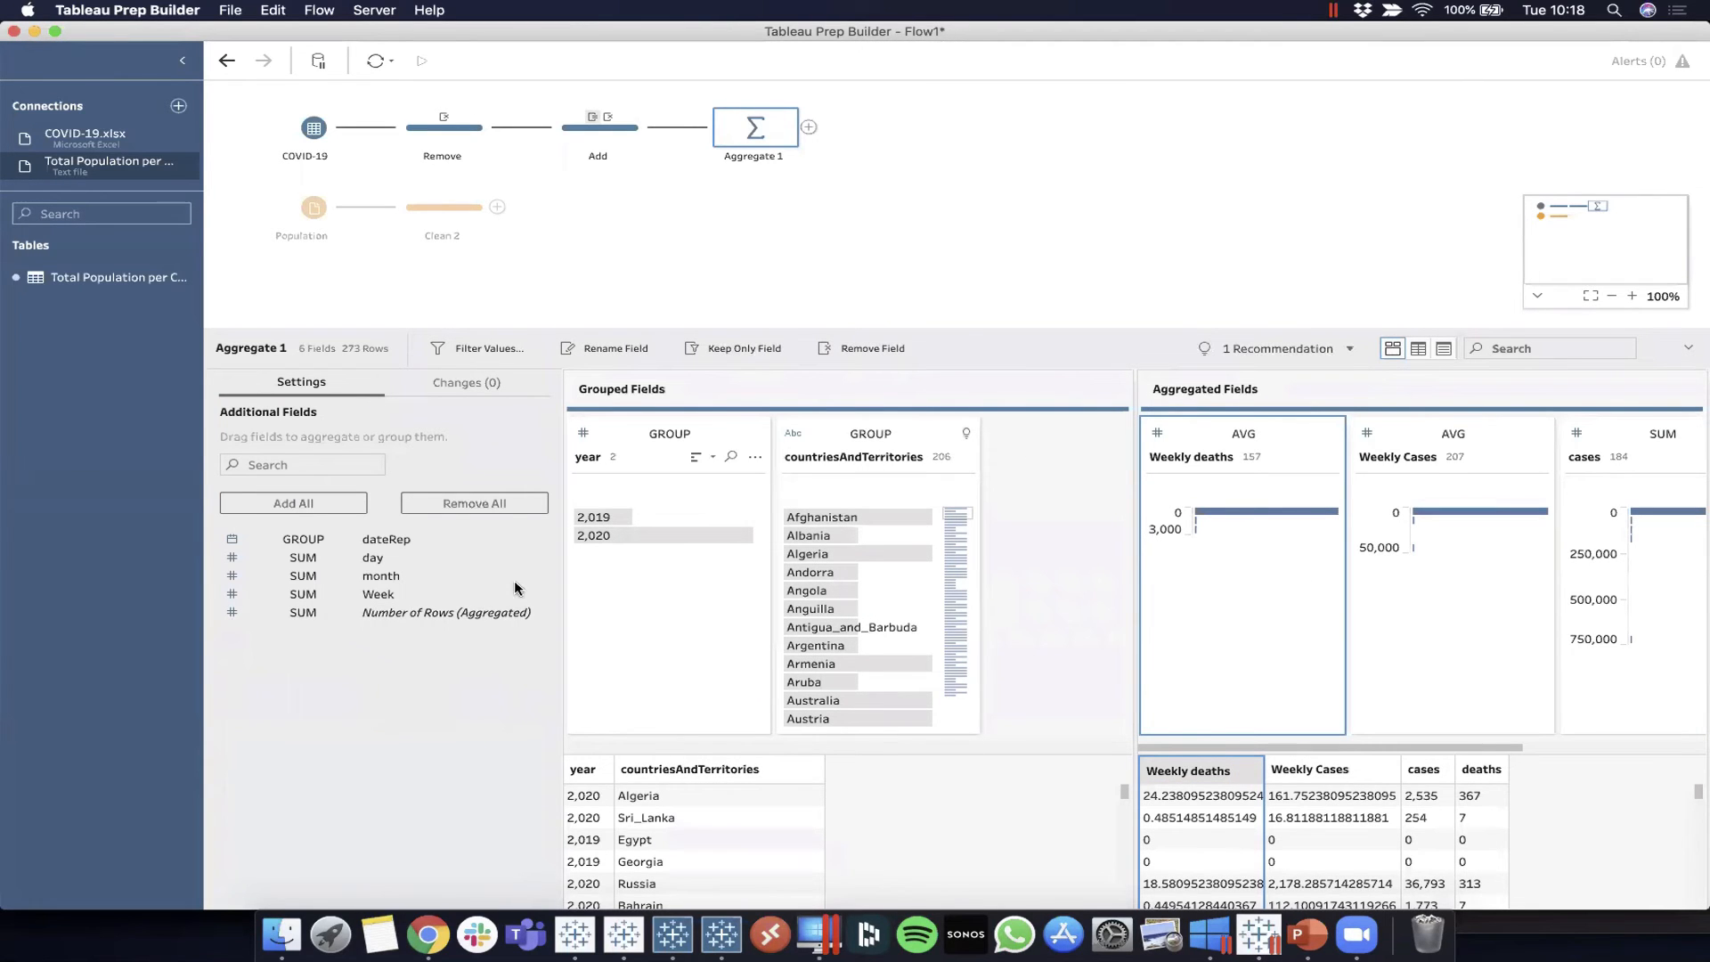
Add a clean step after Aggregate 1 and order its fields countriesAndTerritories, year, cases, Weekly Cases, deaths, Weekly deaths
left_click(808, 128)
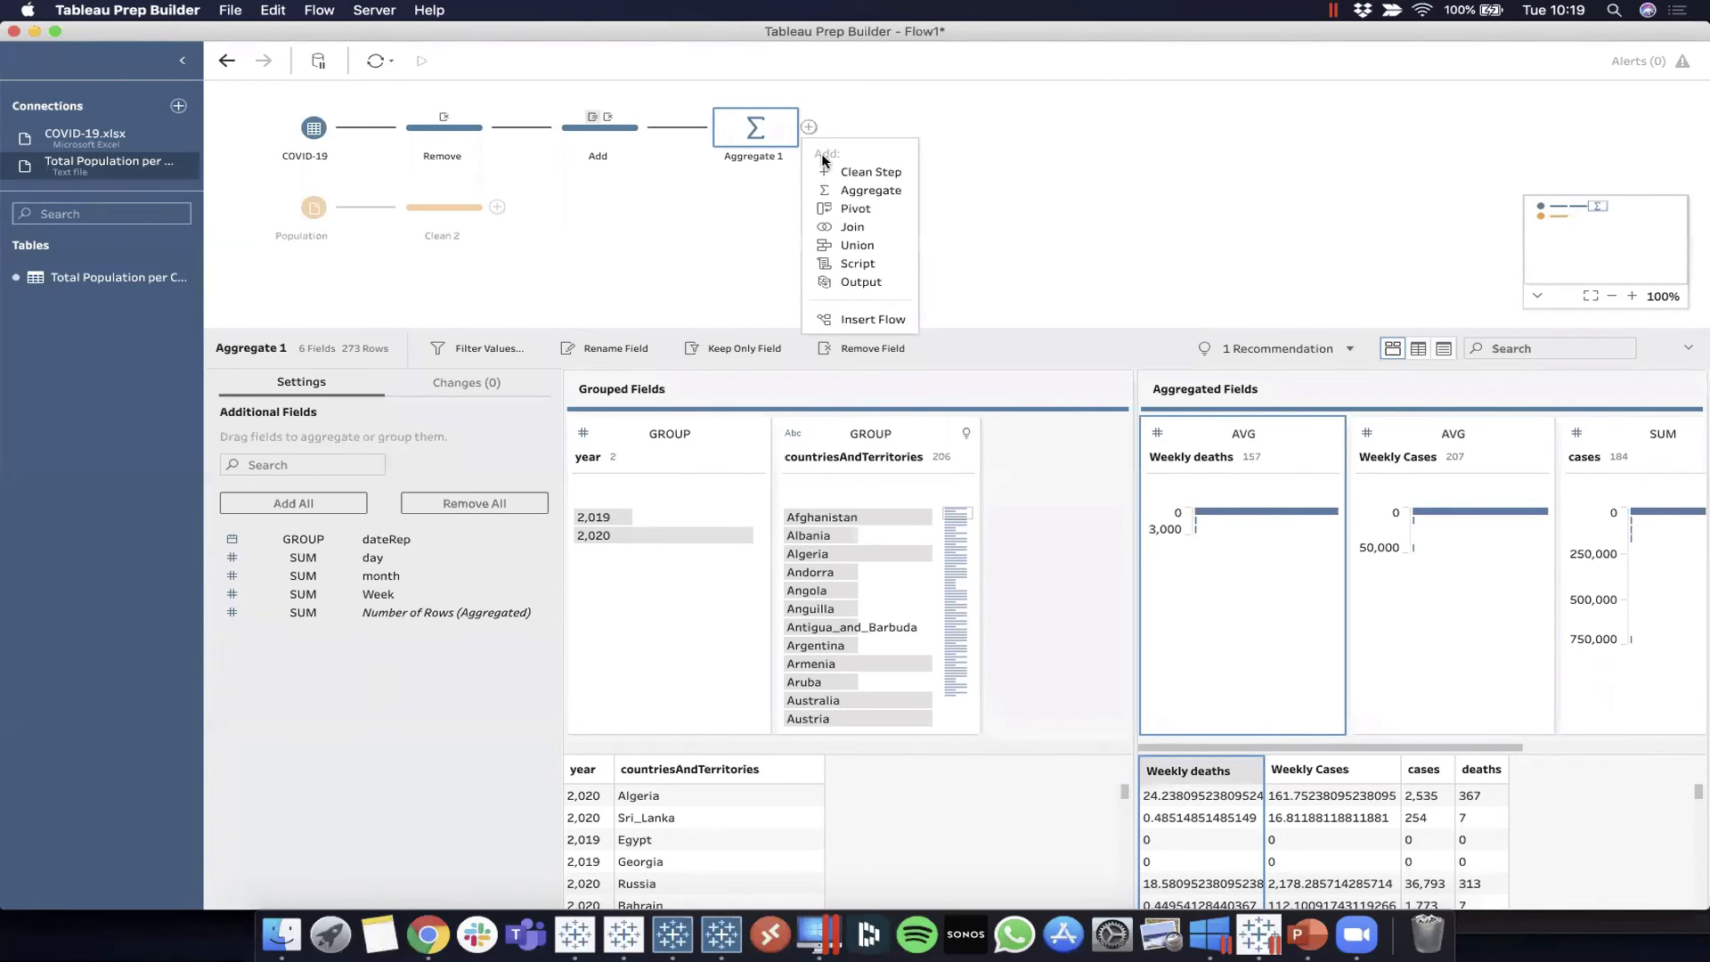
left_click(832, 169)
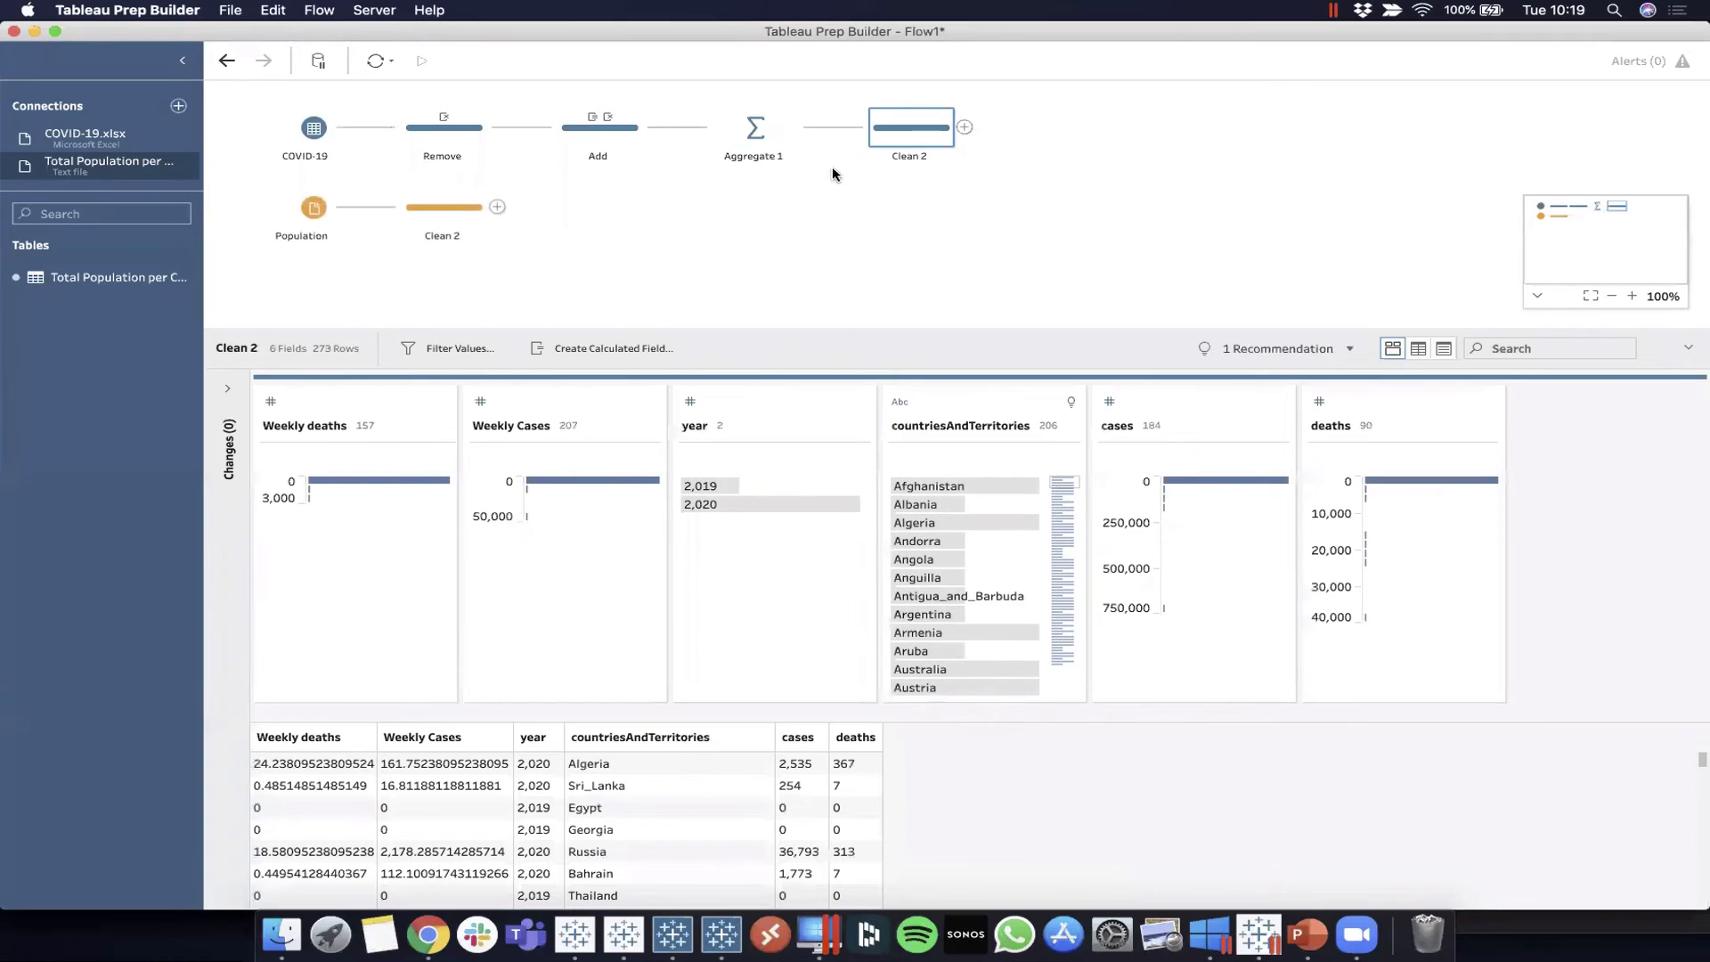
left_click_drag(985, 408, 255, 397)
left_click_drag(1184, 399, 456, 406)
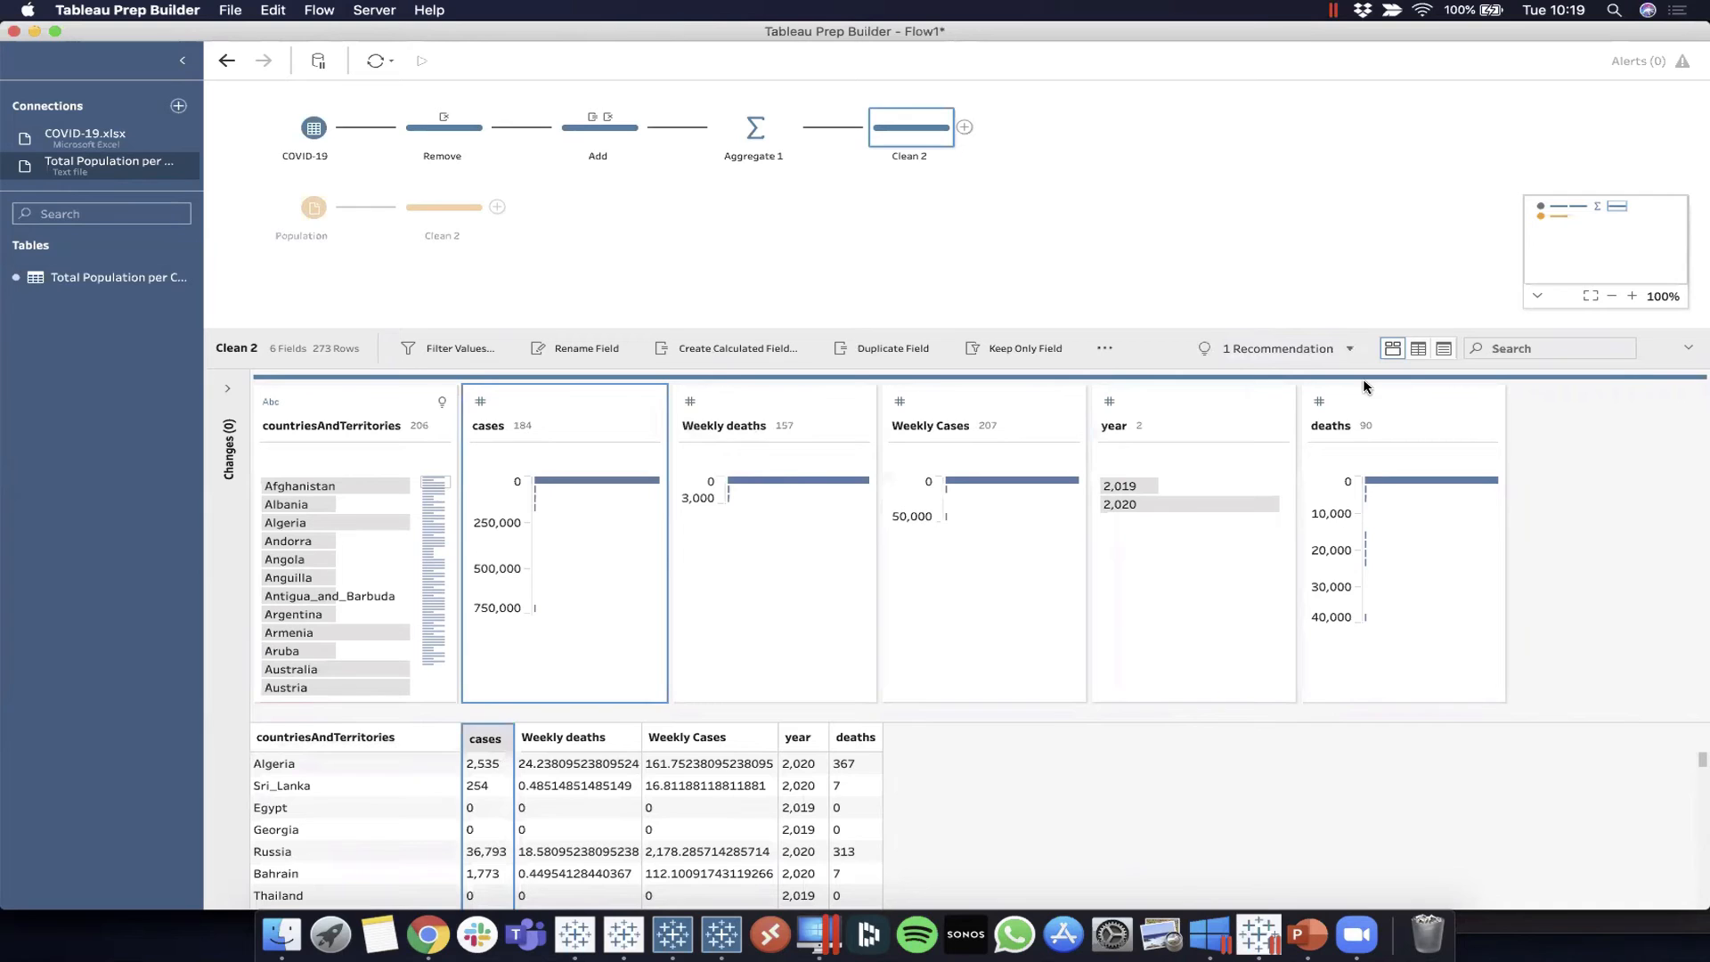
left_click_drag(1397, 406, 661, 407)
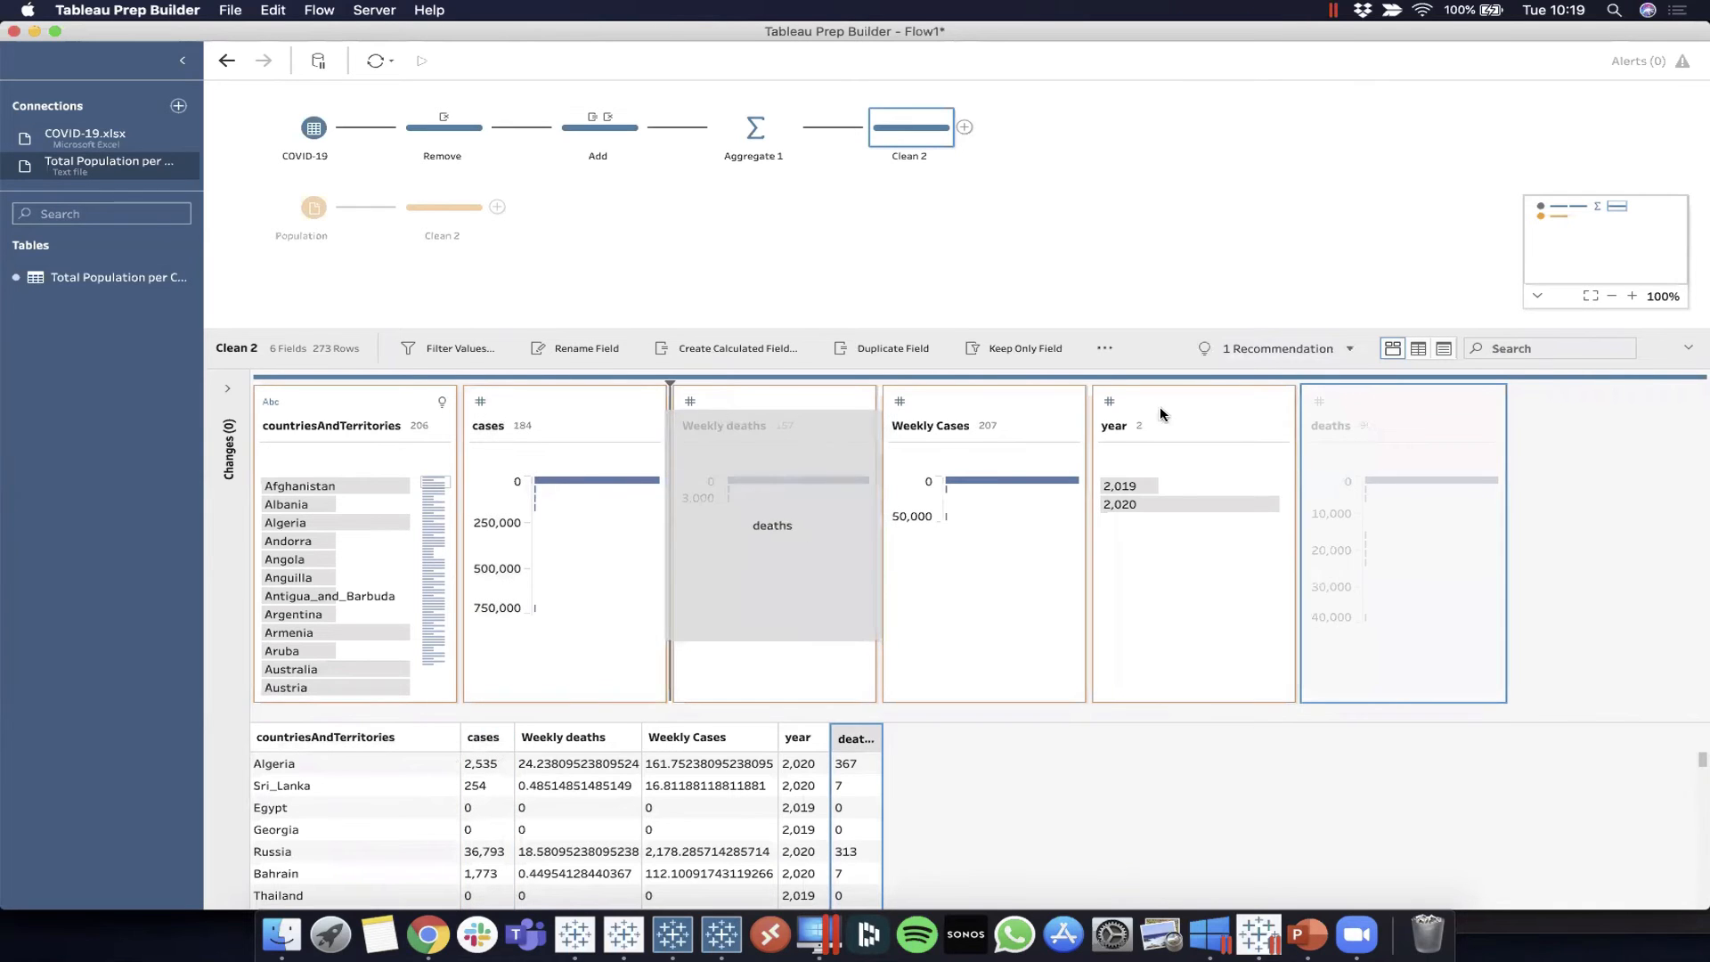
left_click_drag(1009, 398, 656, 398)
left_click_drag(1191, 397, 890, 398)
left_click_drag(1435, 397, 449, 397)
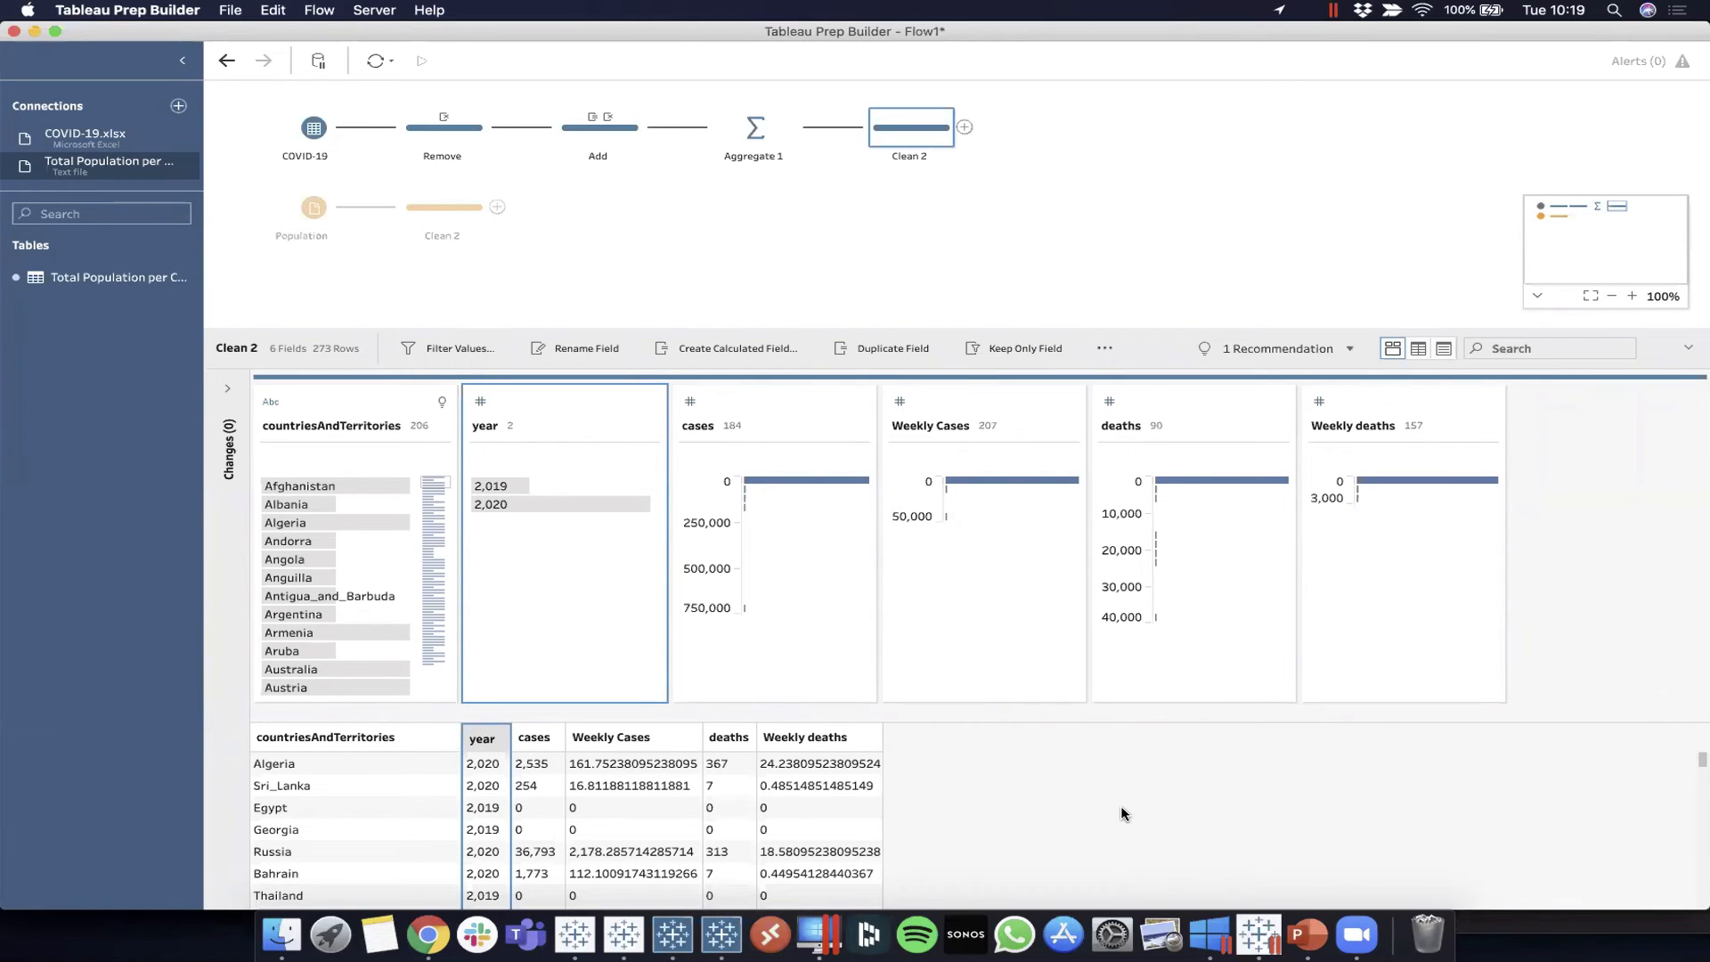
left_click(814, 736)
left_click(624, 737)
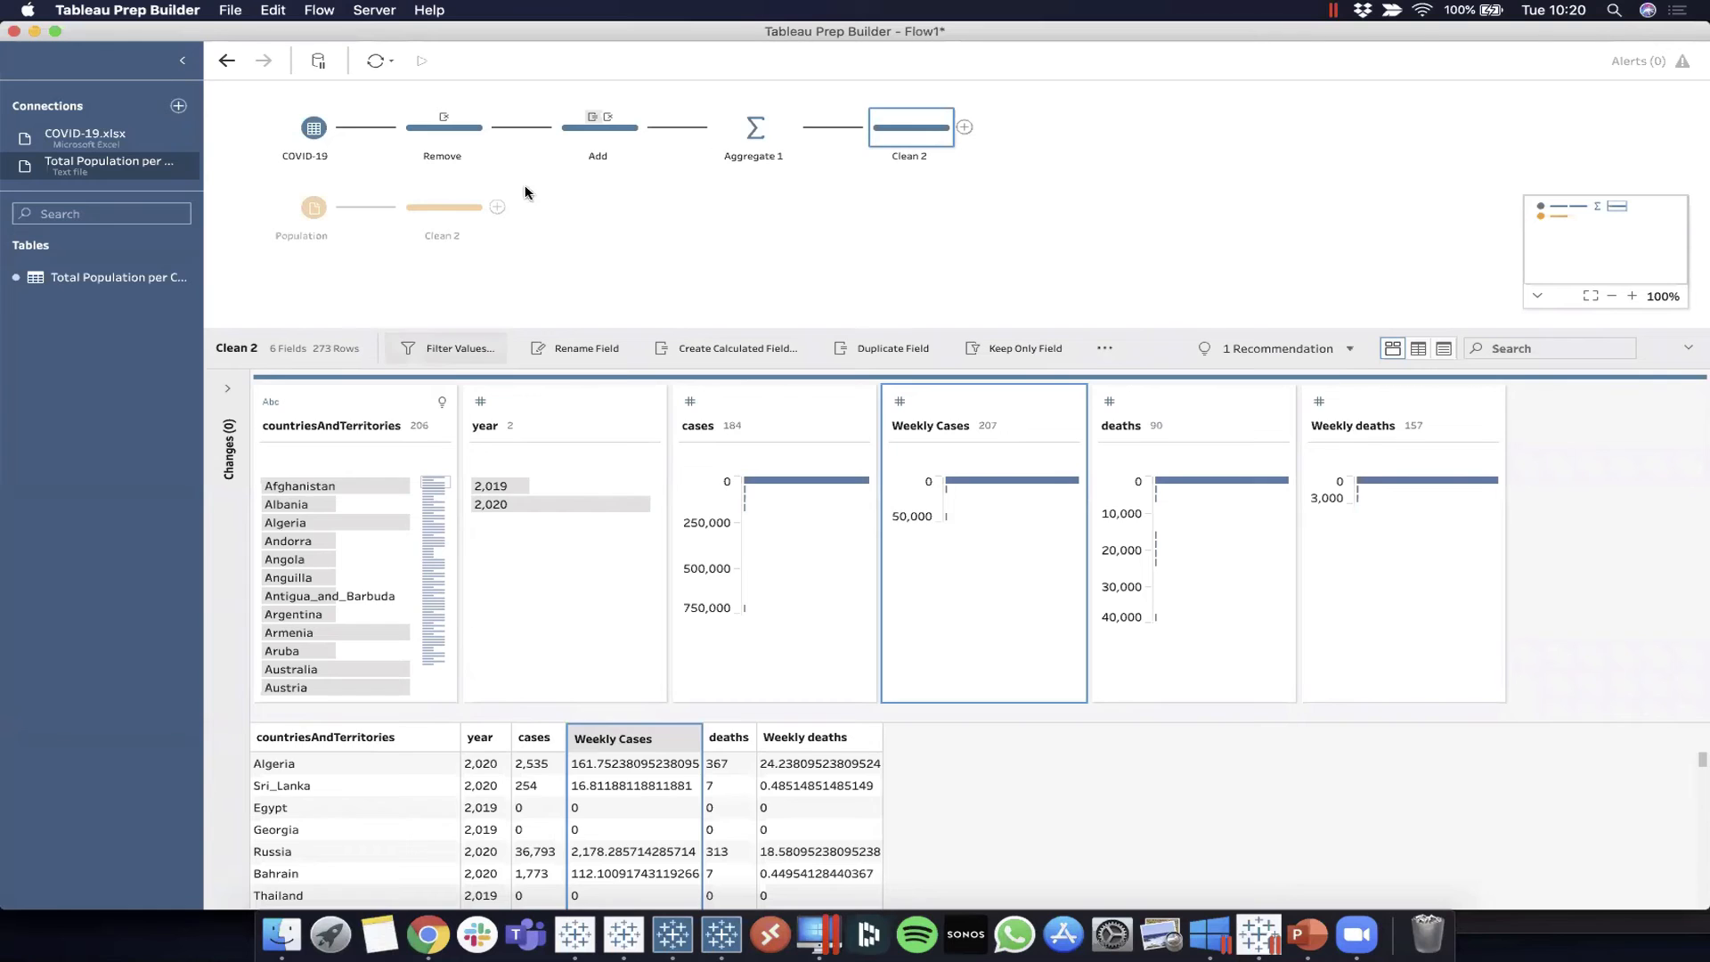
Remove the LocID, VarID and MidPeriod fields in the Population branch's Clean 2 step
left_click(655, 244)
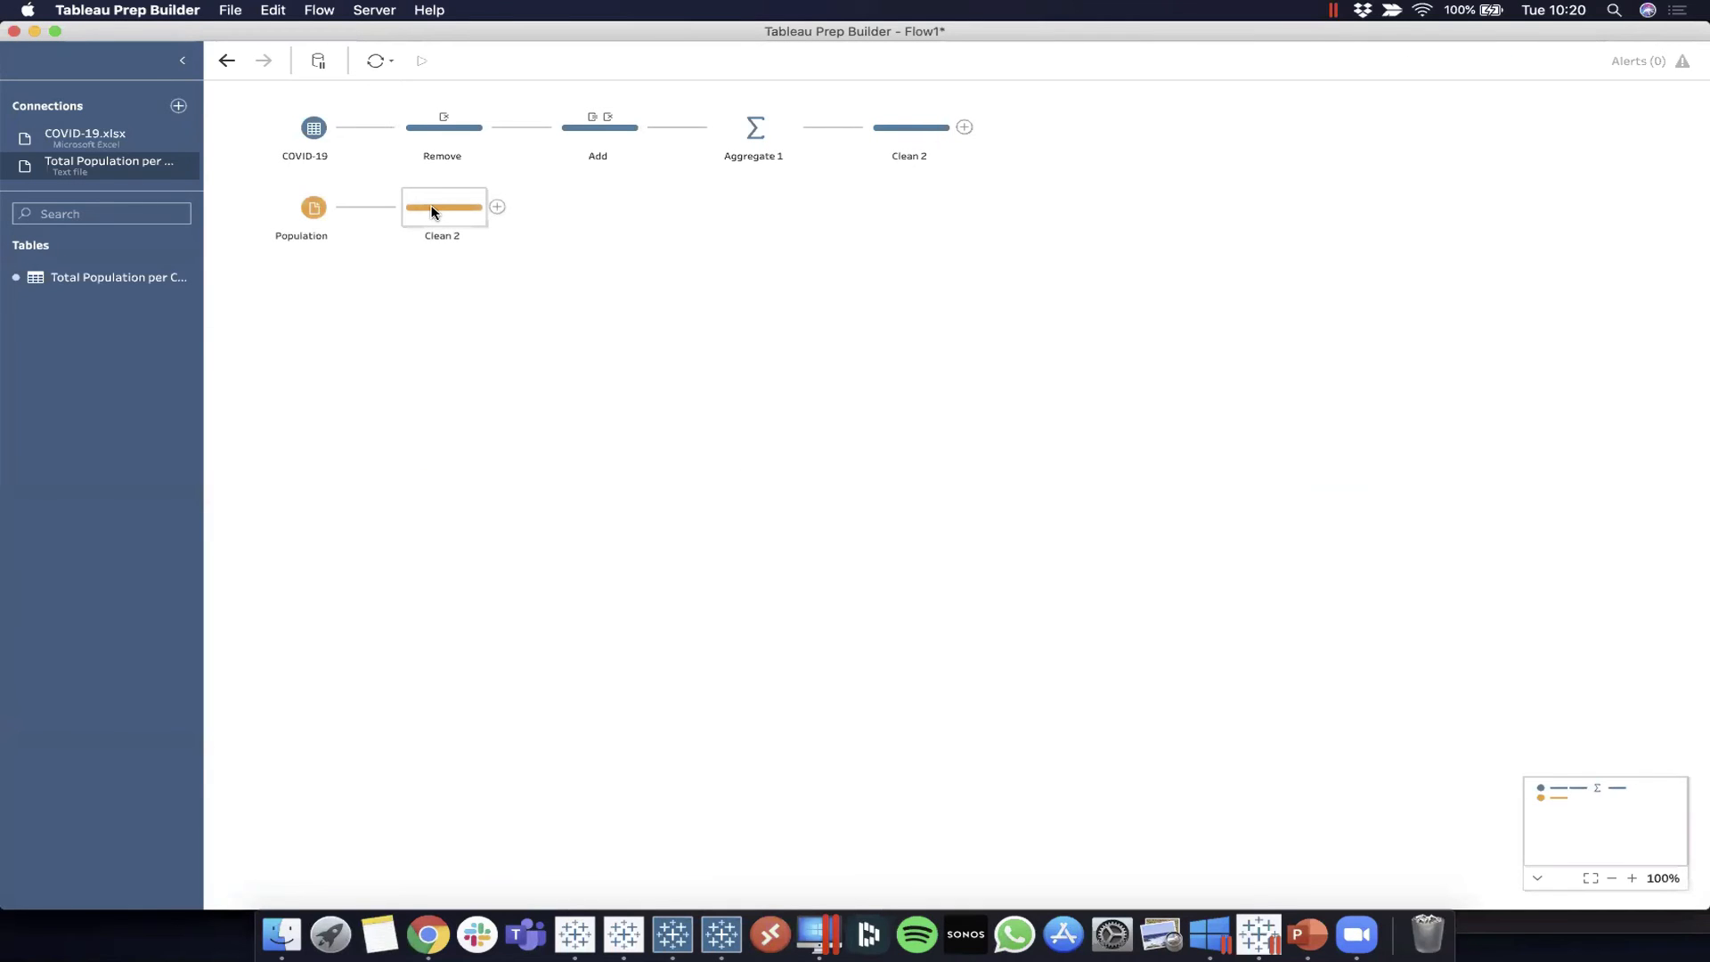
left_click(433, 211)
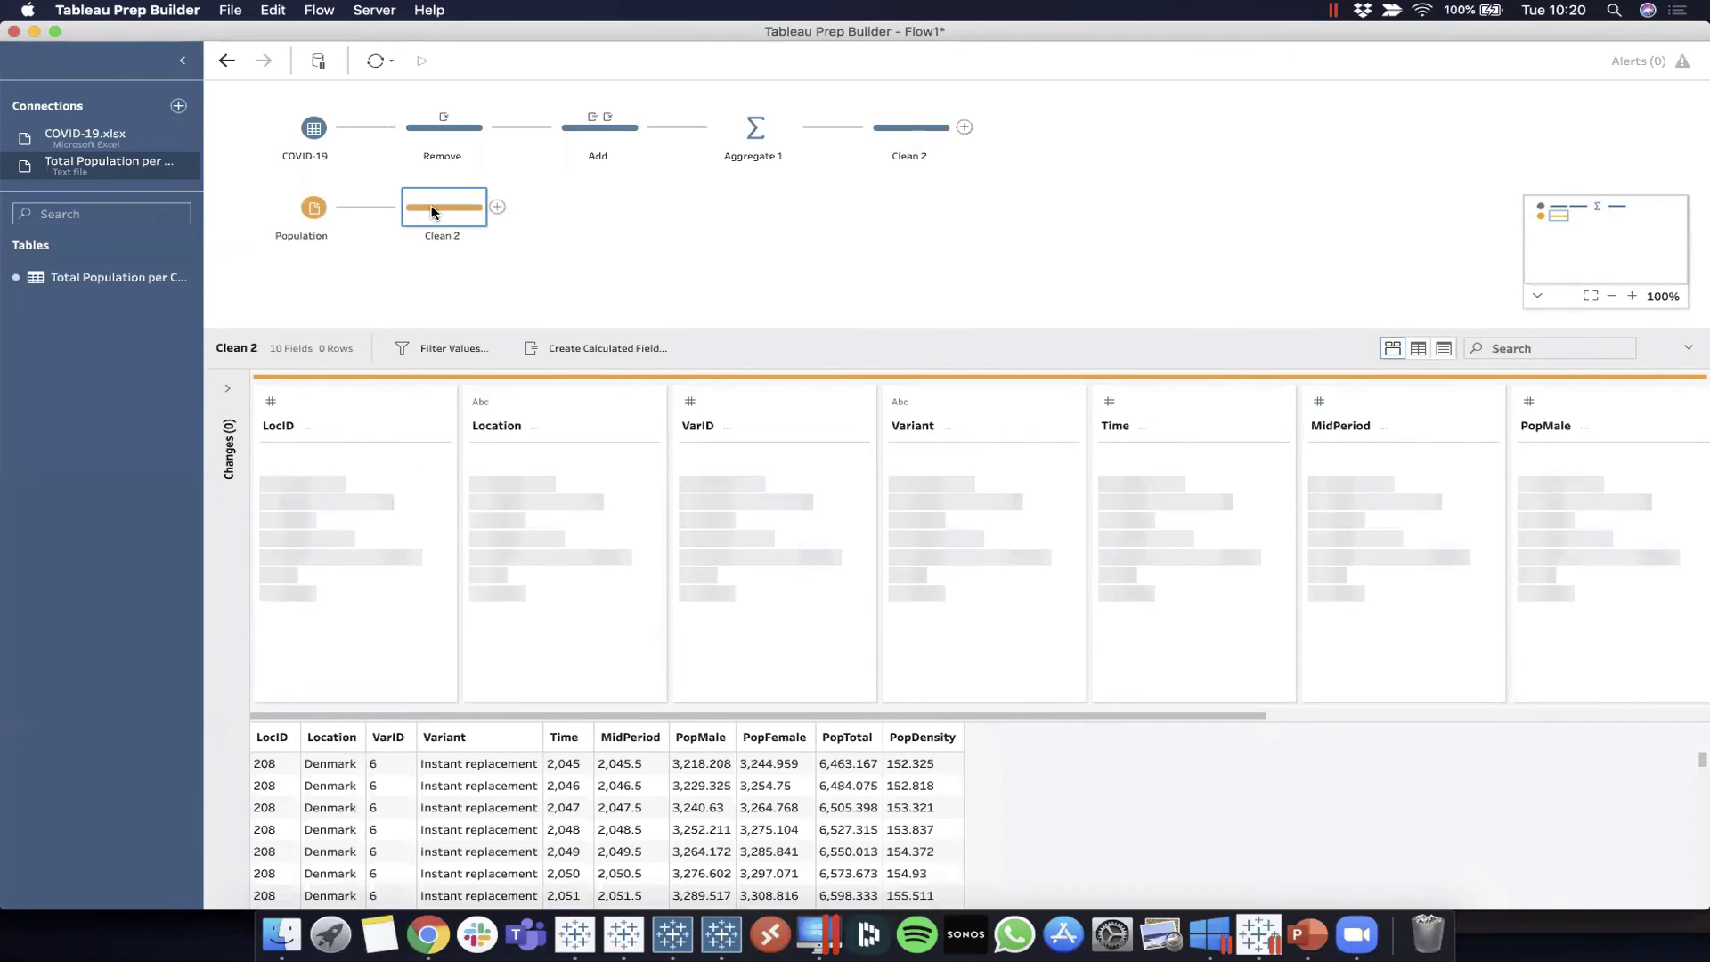
left_click_drag(919, 331, 942, 296)
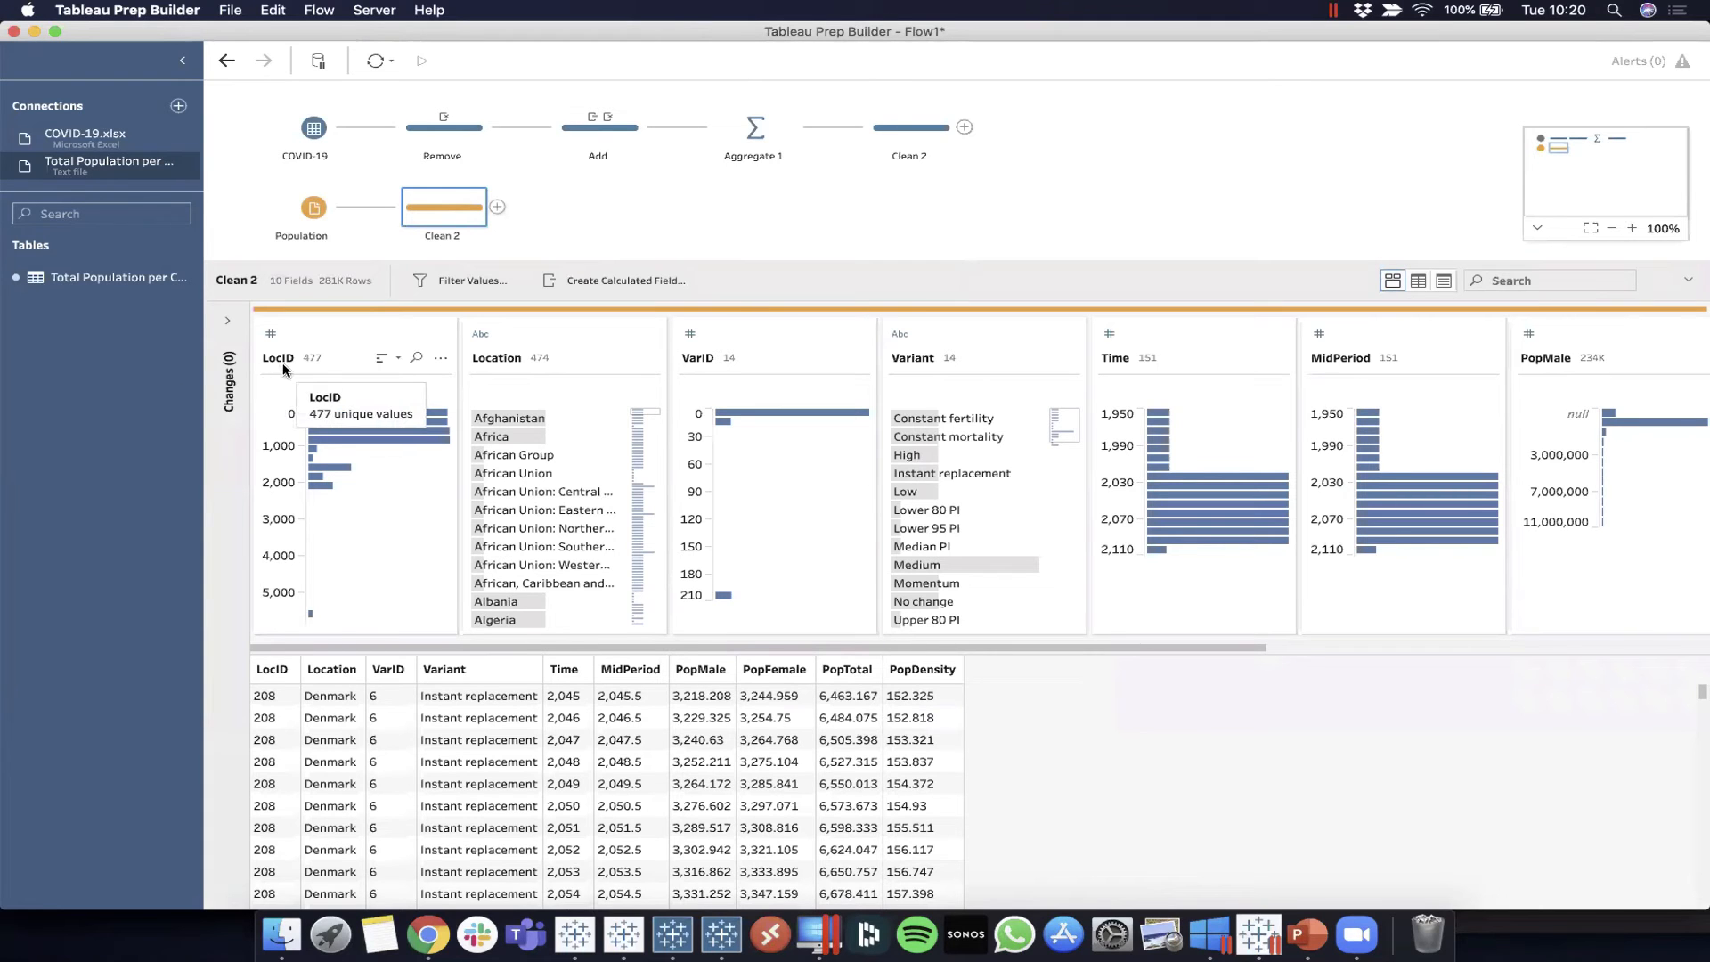
left_click(440, 357)
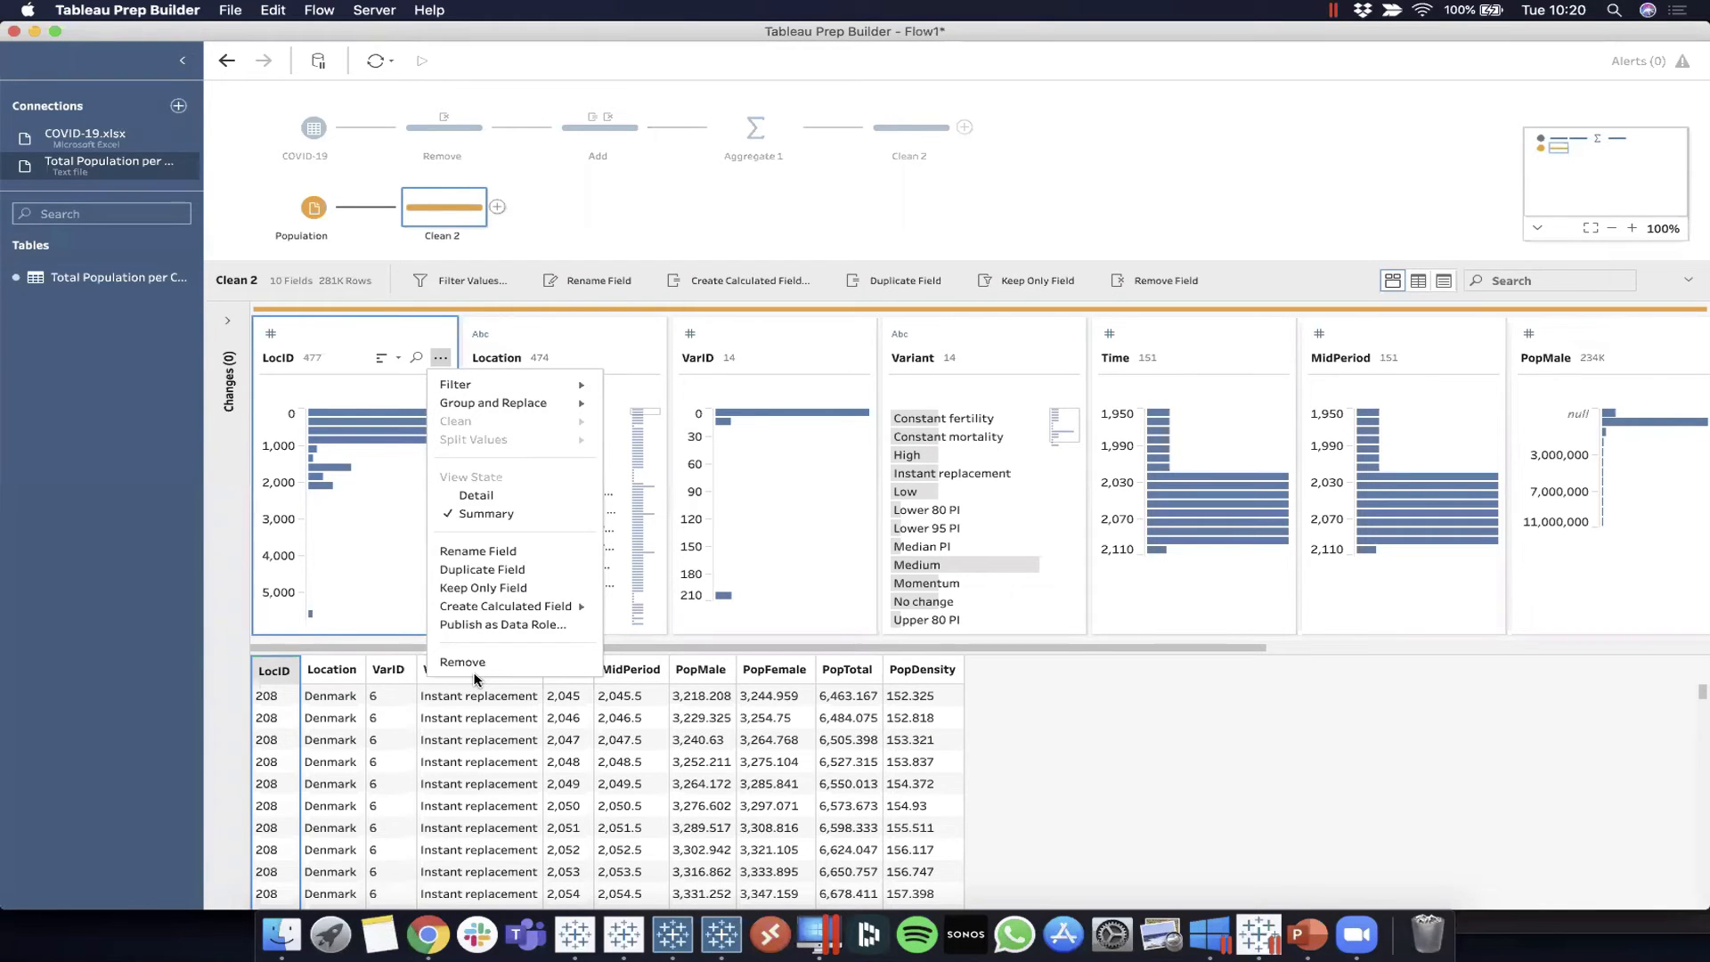
left_click(499, 661)
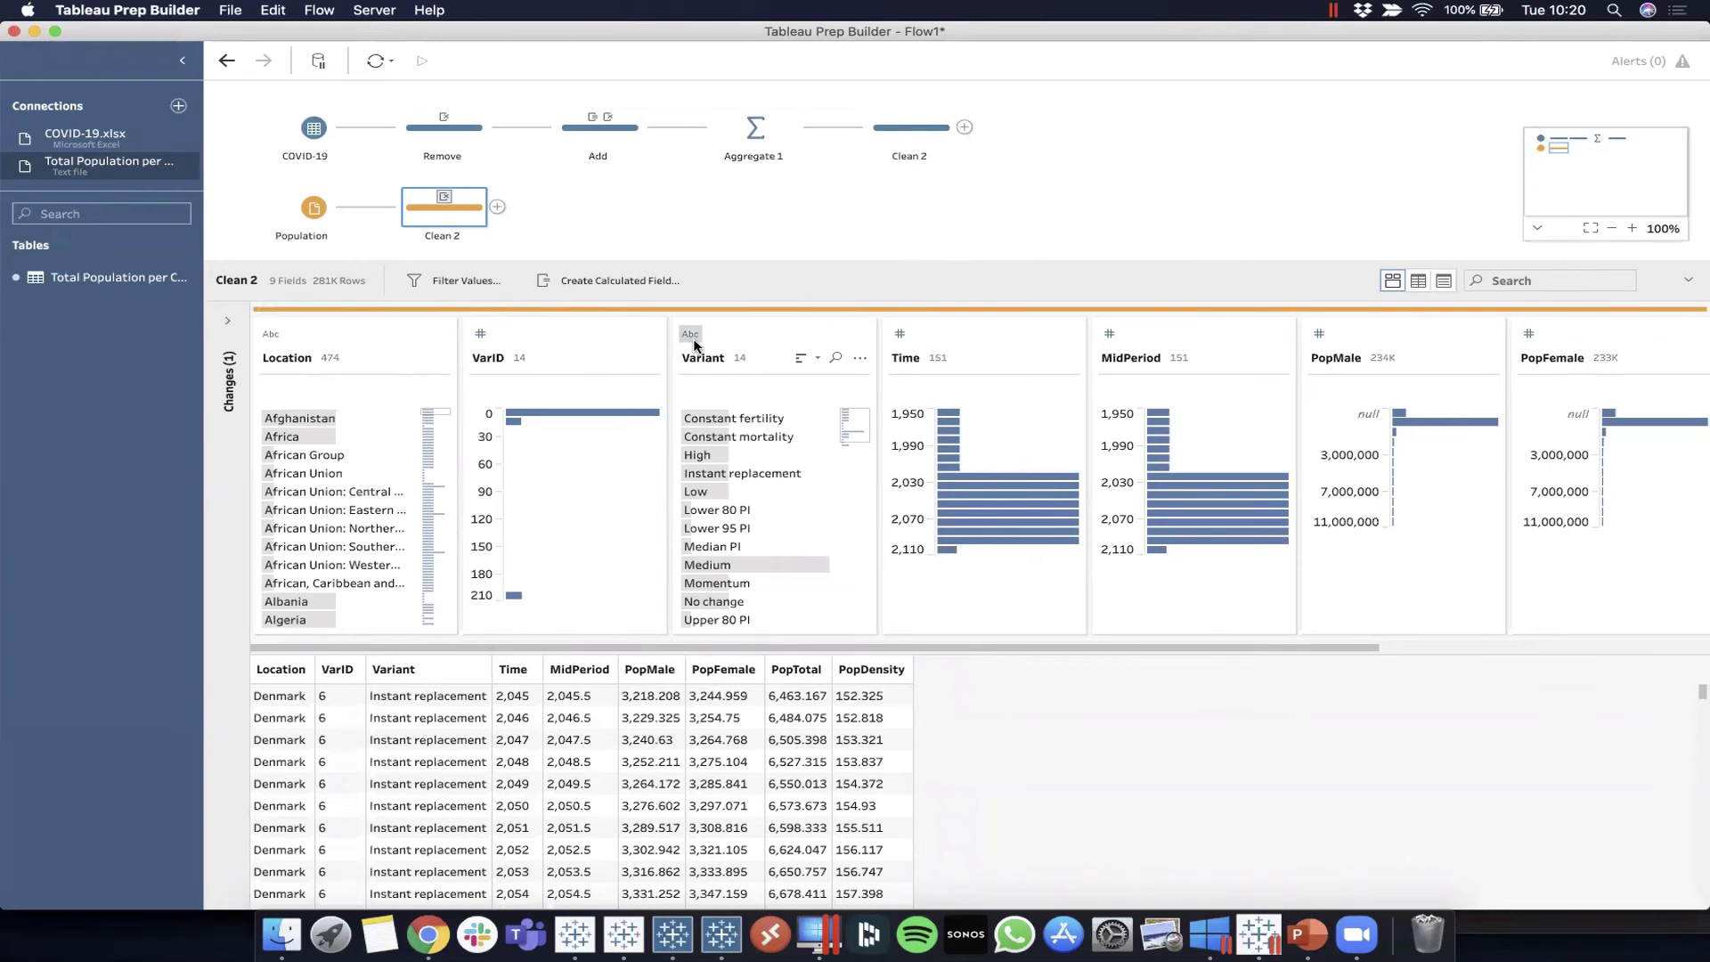
left_click(651, 357)
left_click(670, 661)
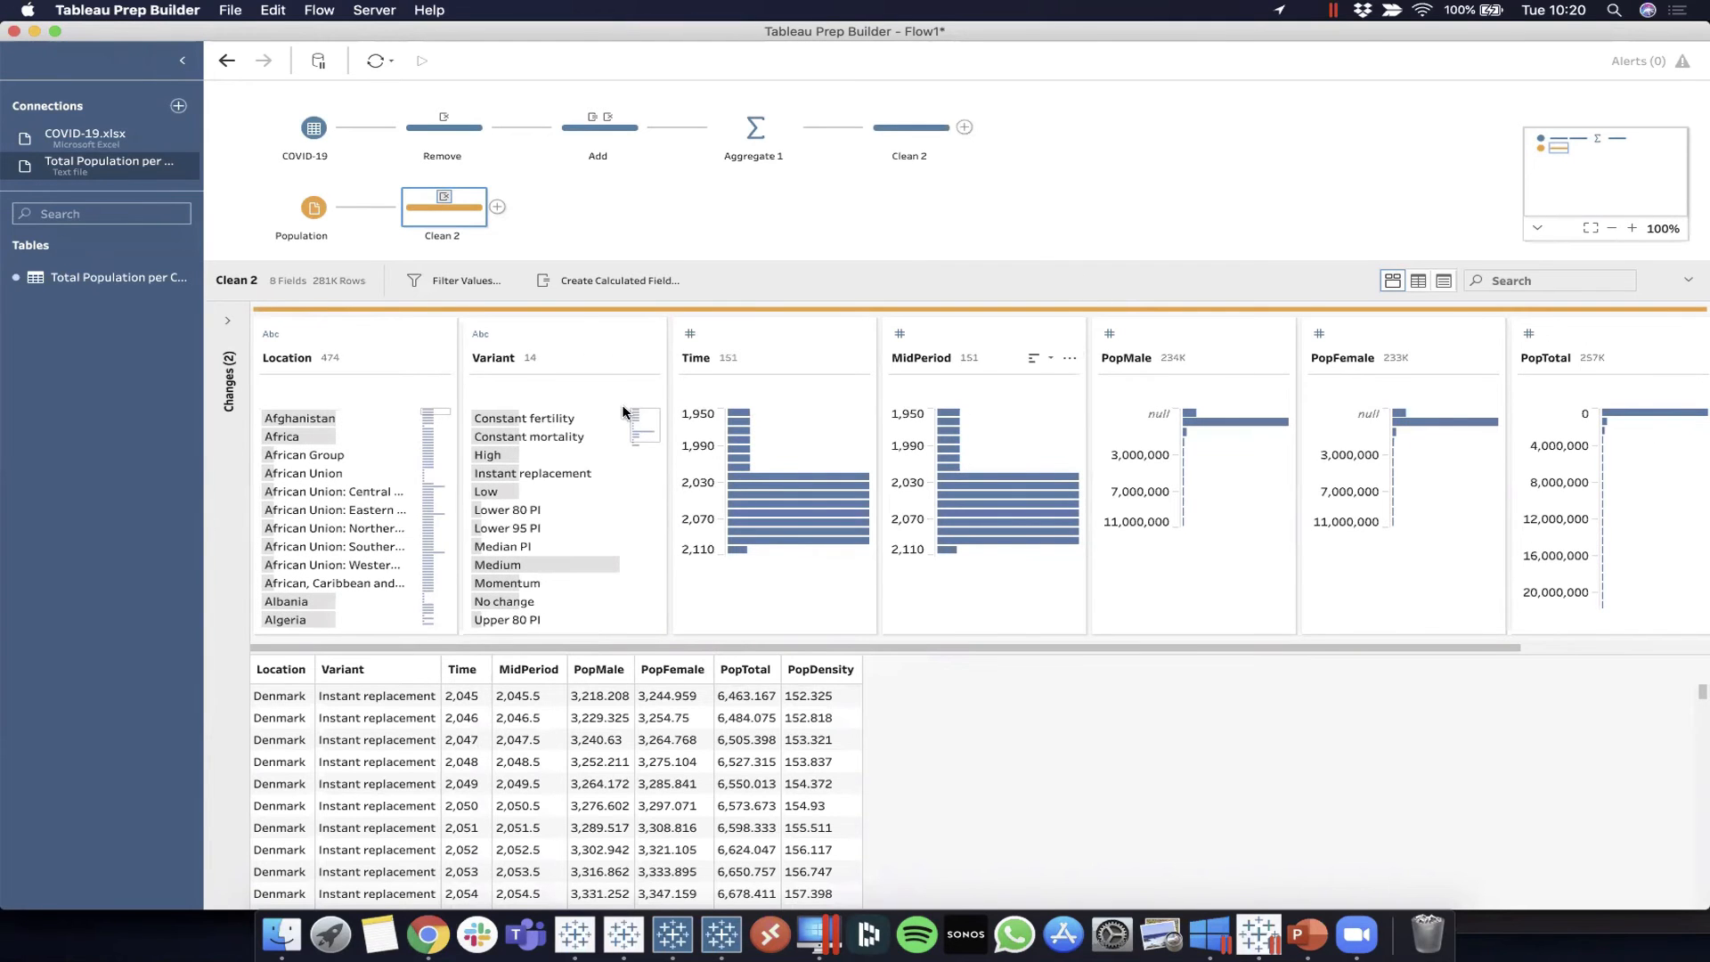
left_click(1068, 357)
left_click(1092, 662)
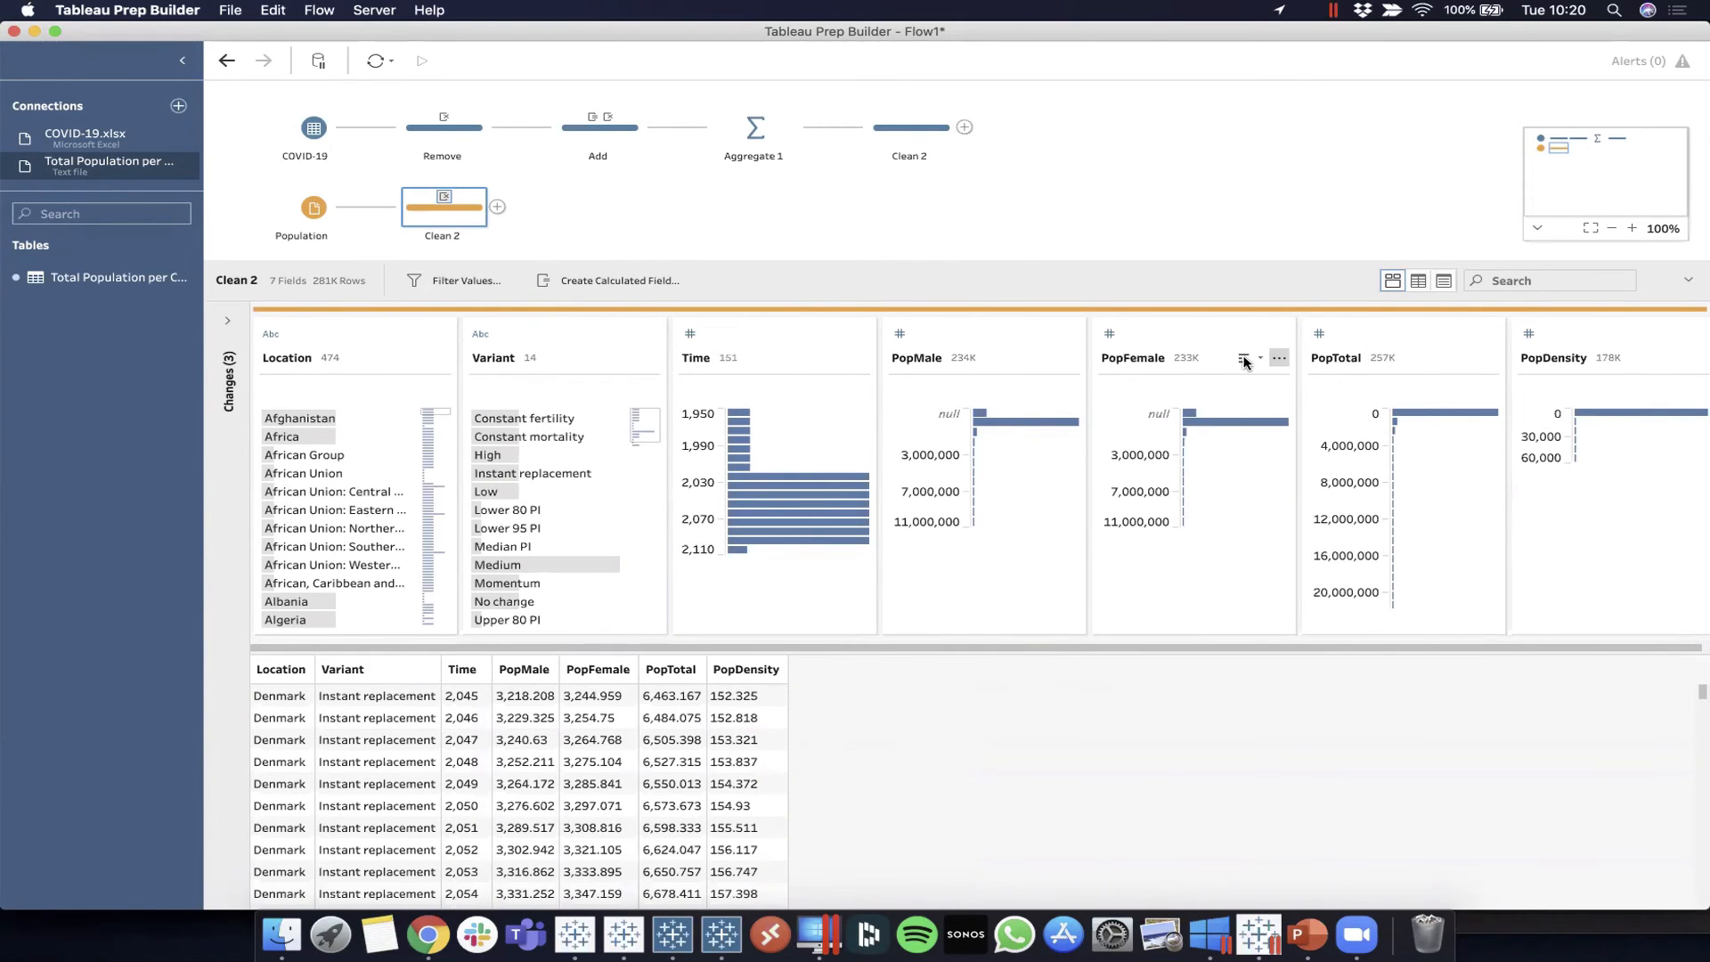
Remove the PopFemale, PopMale and PopDensity fields from the population data
left_click(1279, 357)
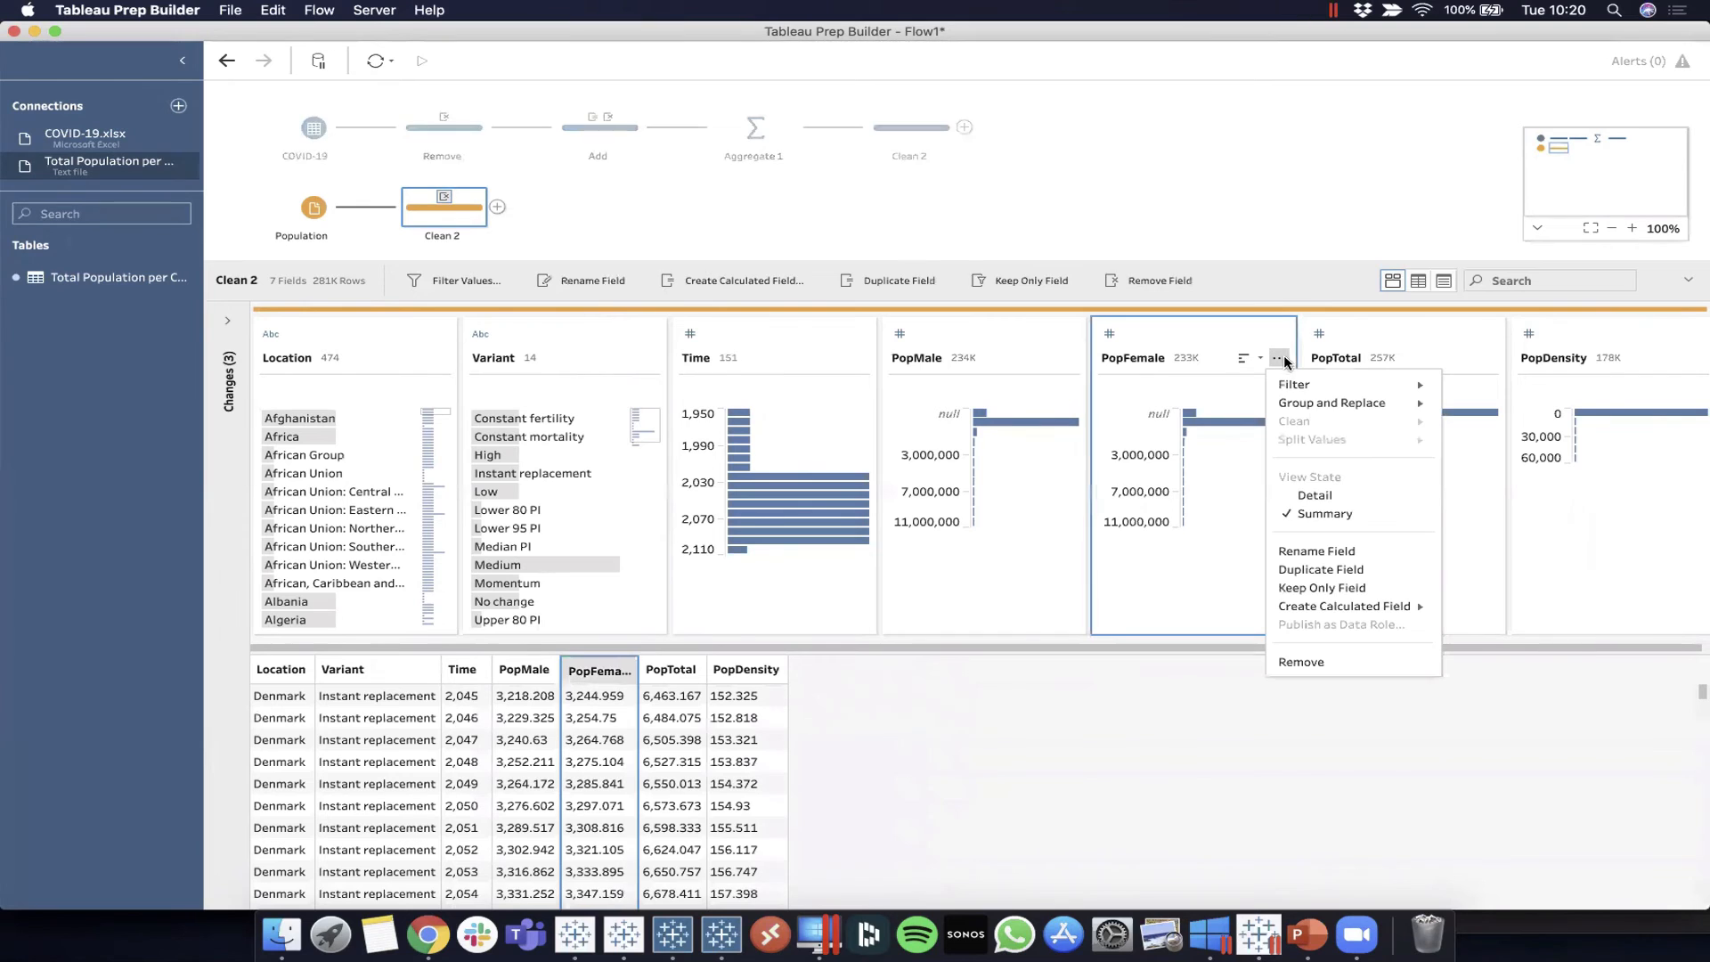
left_click(1372, 666)
left_click(1069, 357)
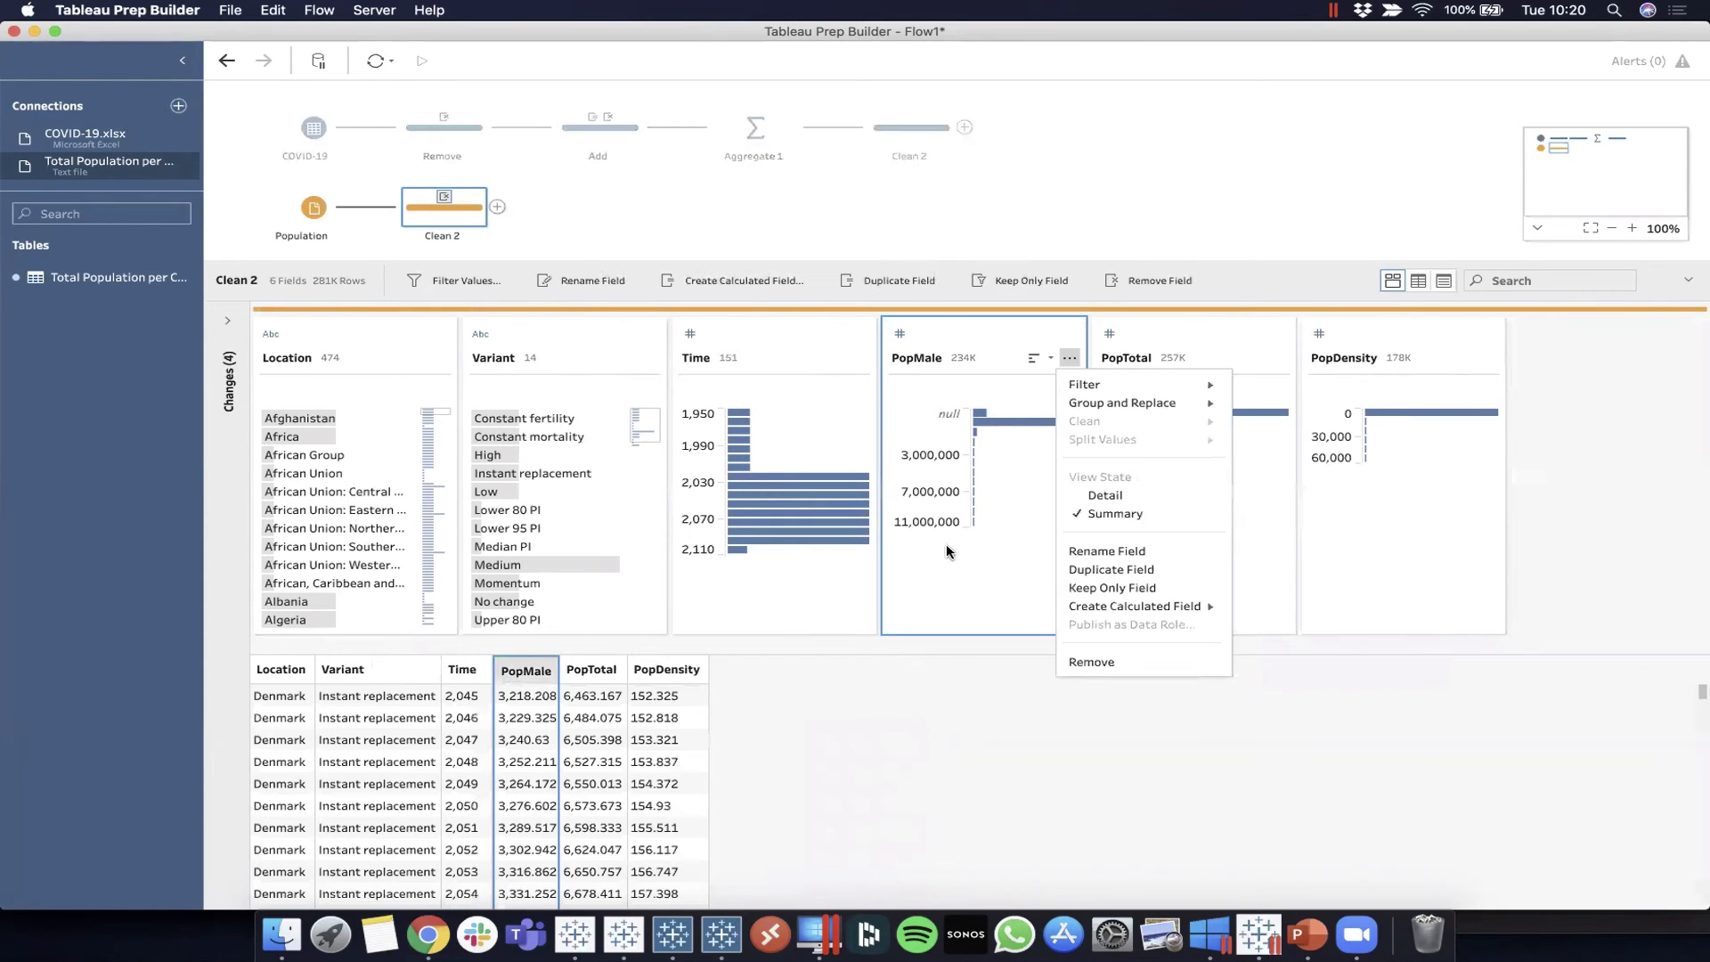
left_click(1084, 662)
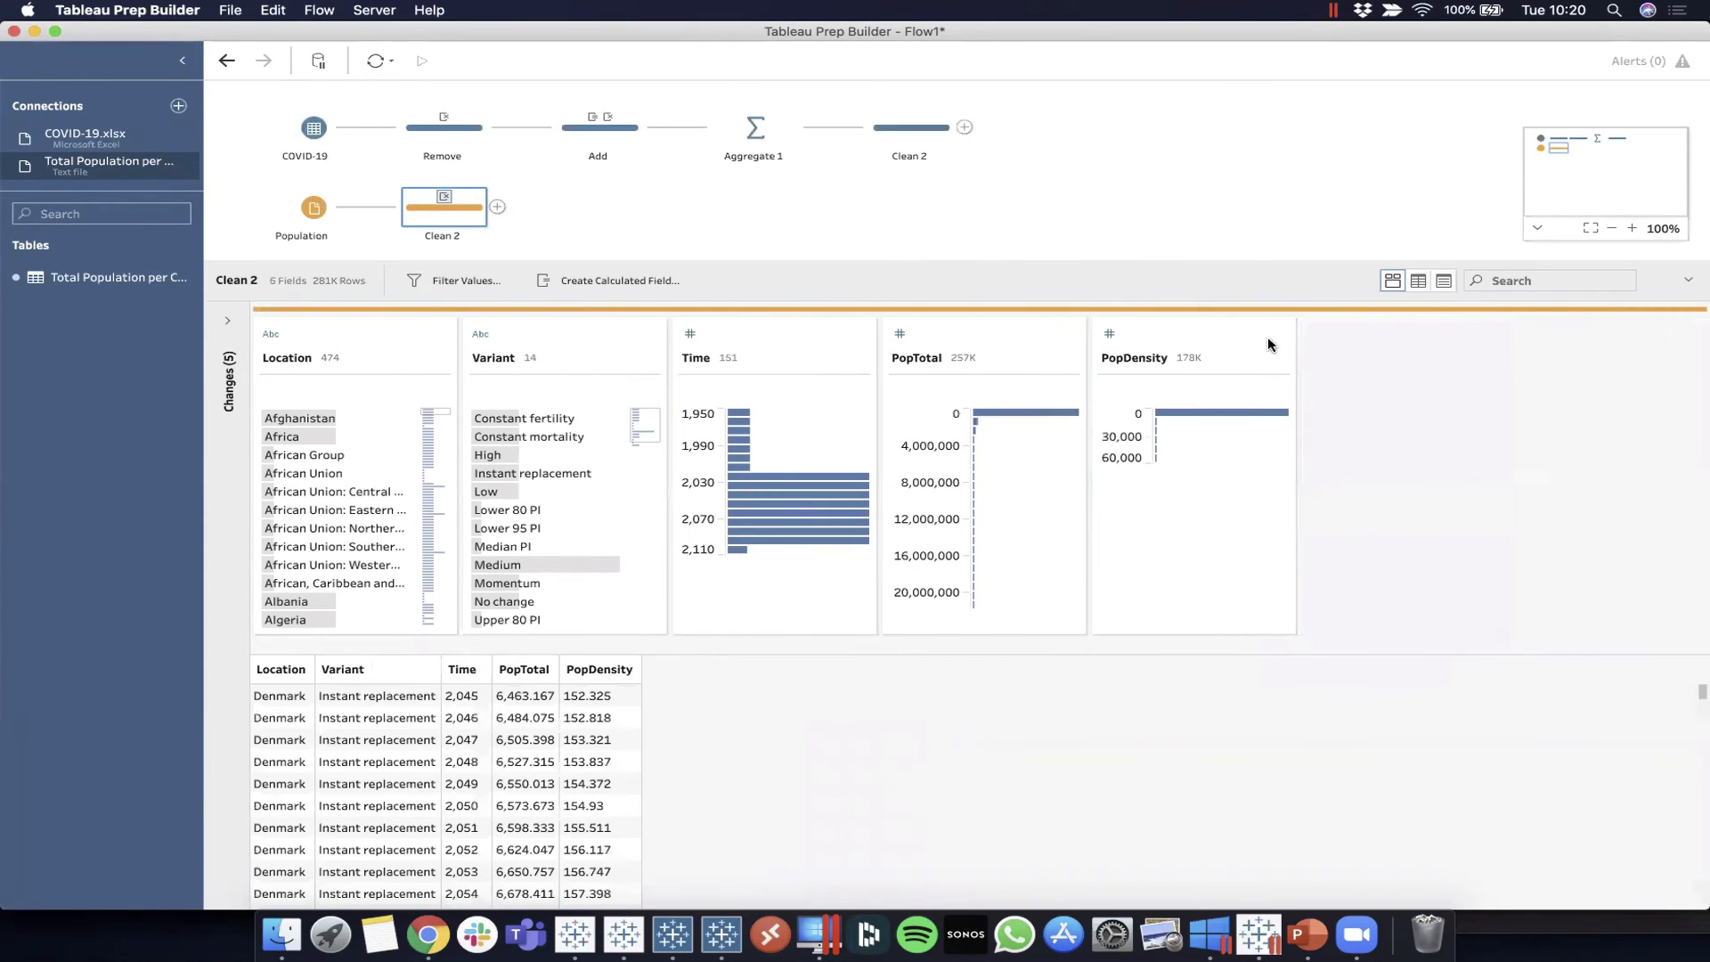
left_click(1279, 357)
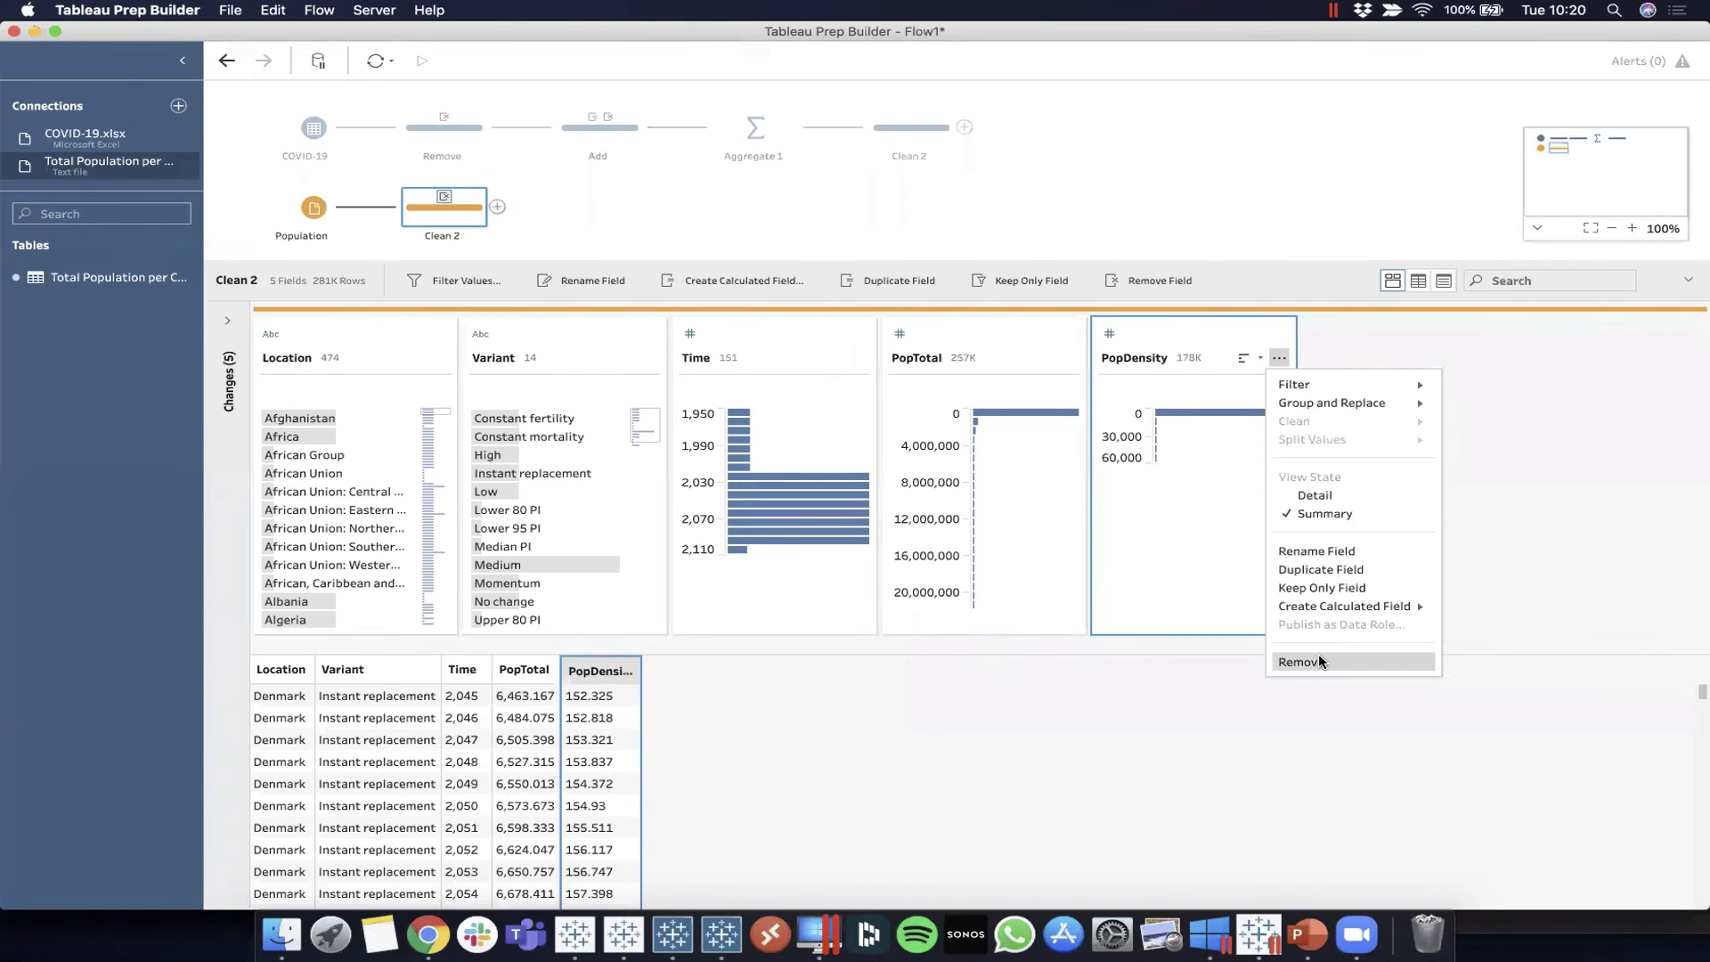
left_click(1318, 662)
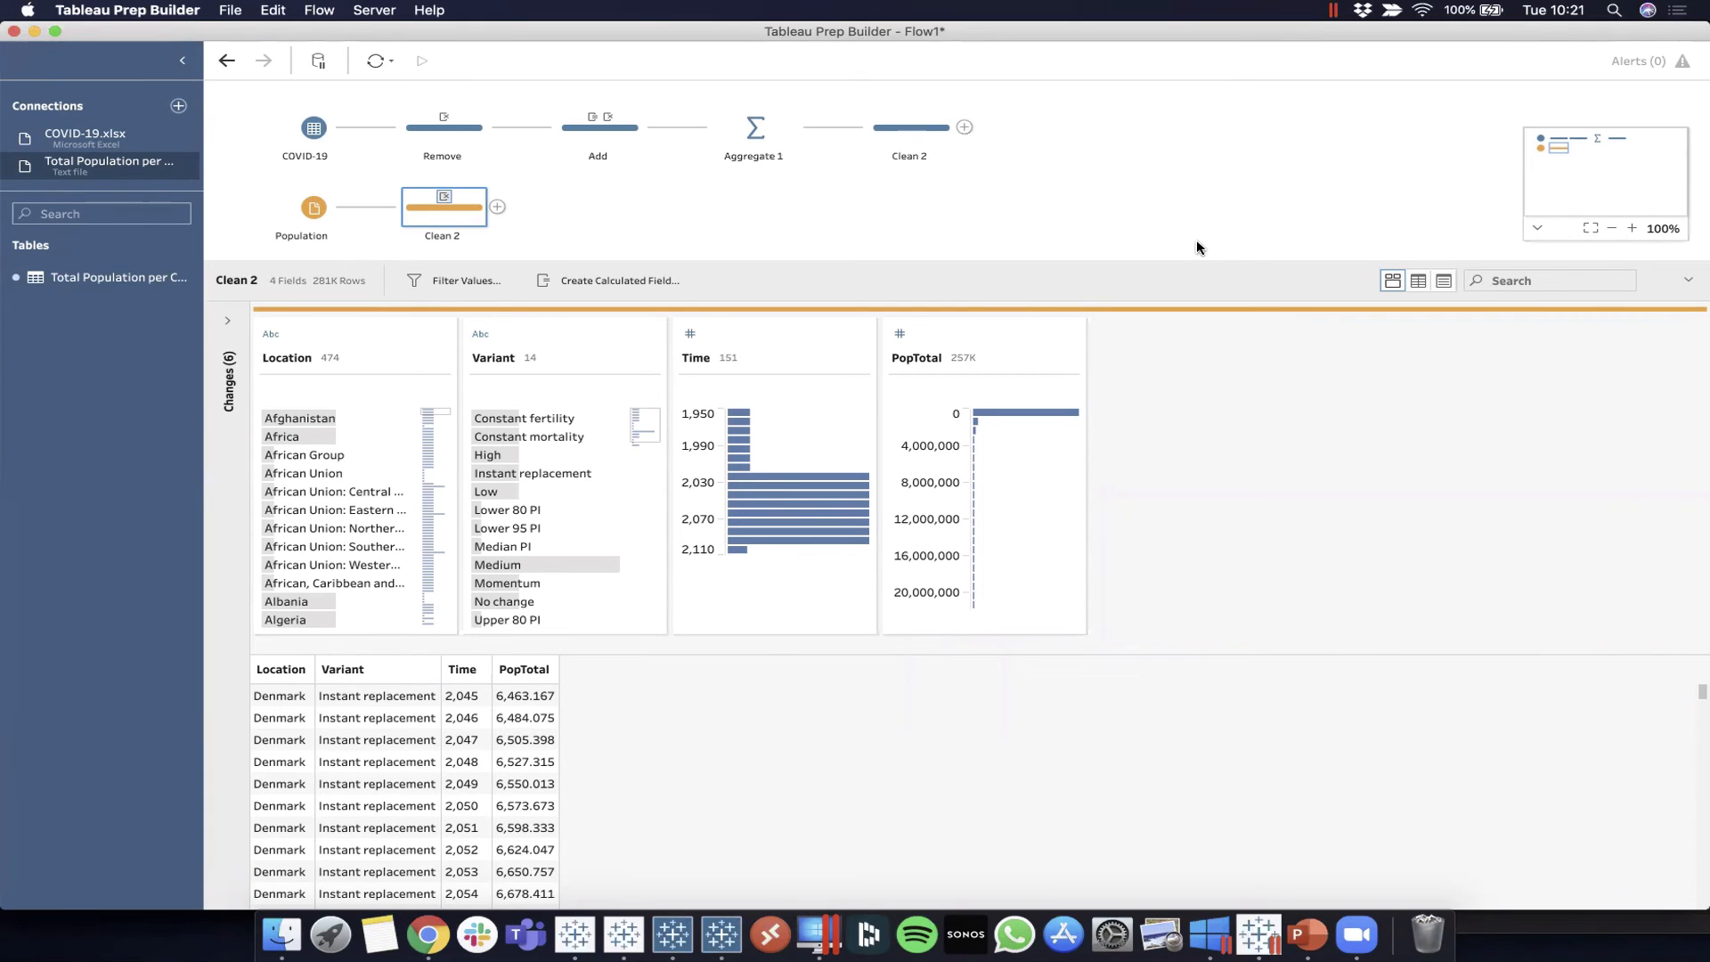
Search the Location field for Belgium and examine its population rows by variant and year
scroll(283, 744, "down", 3)
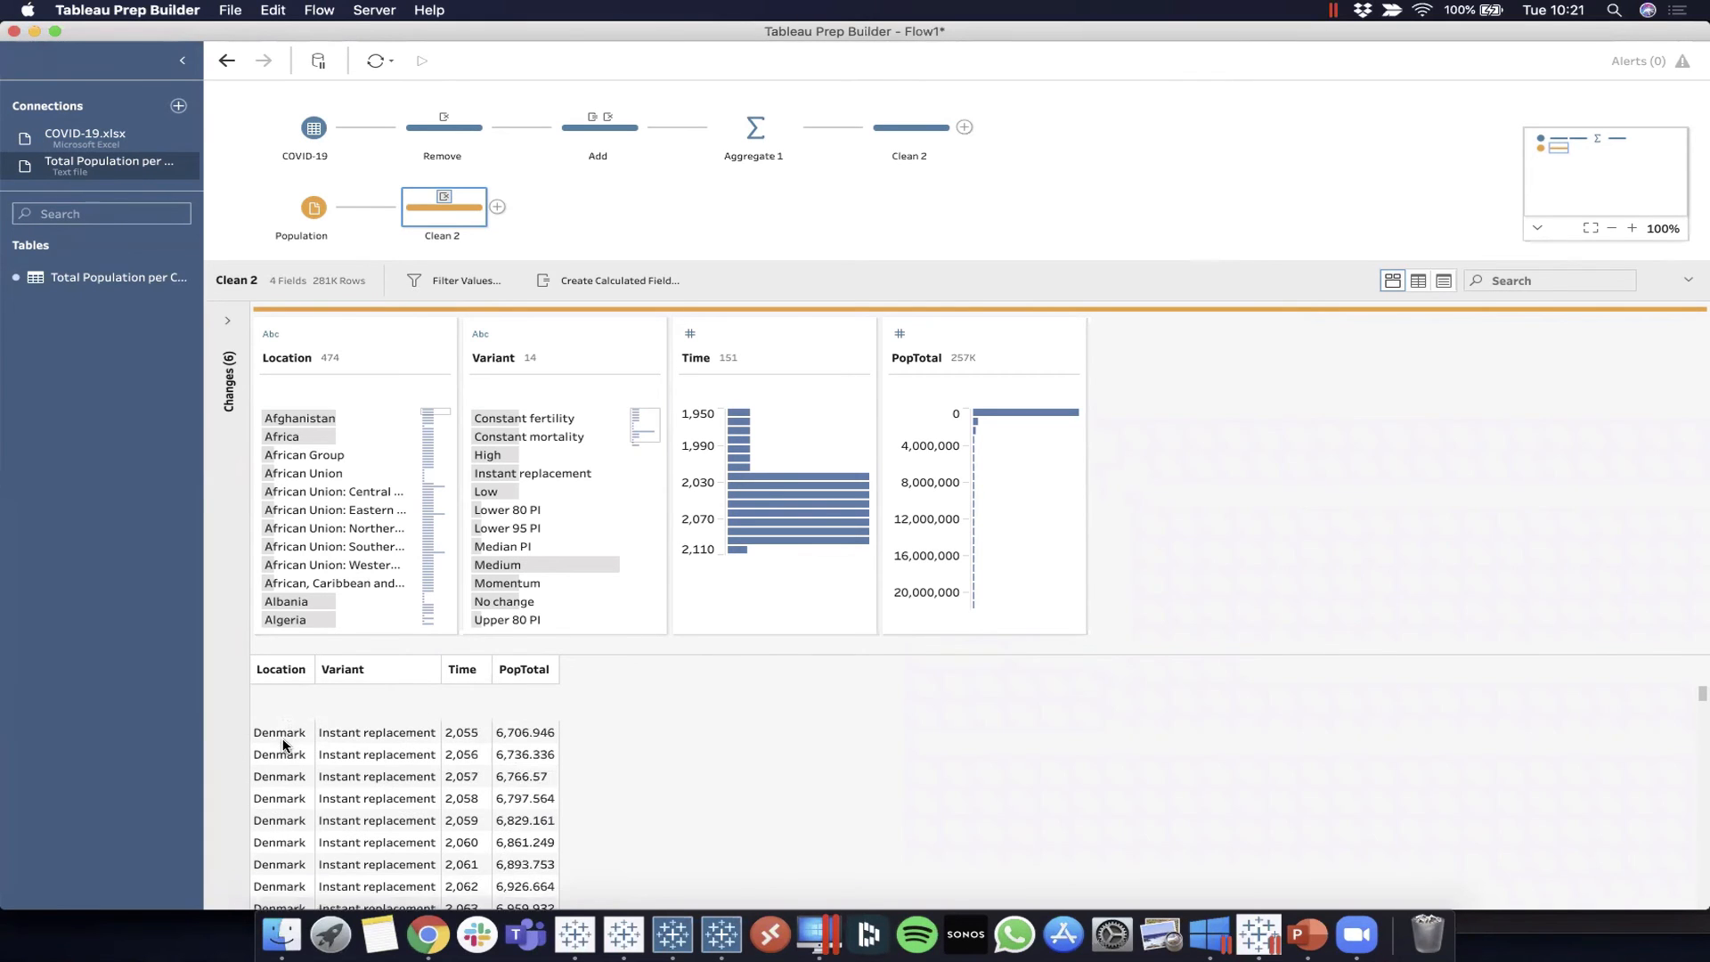
scroll(284, 744, "up", 3)
left_click(418, 359)
type("Belgium")
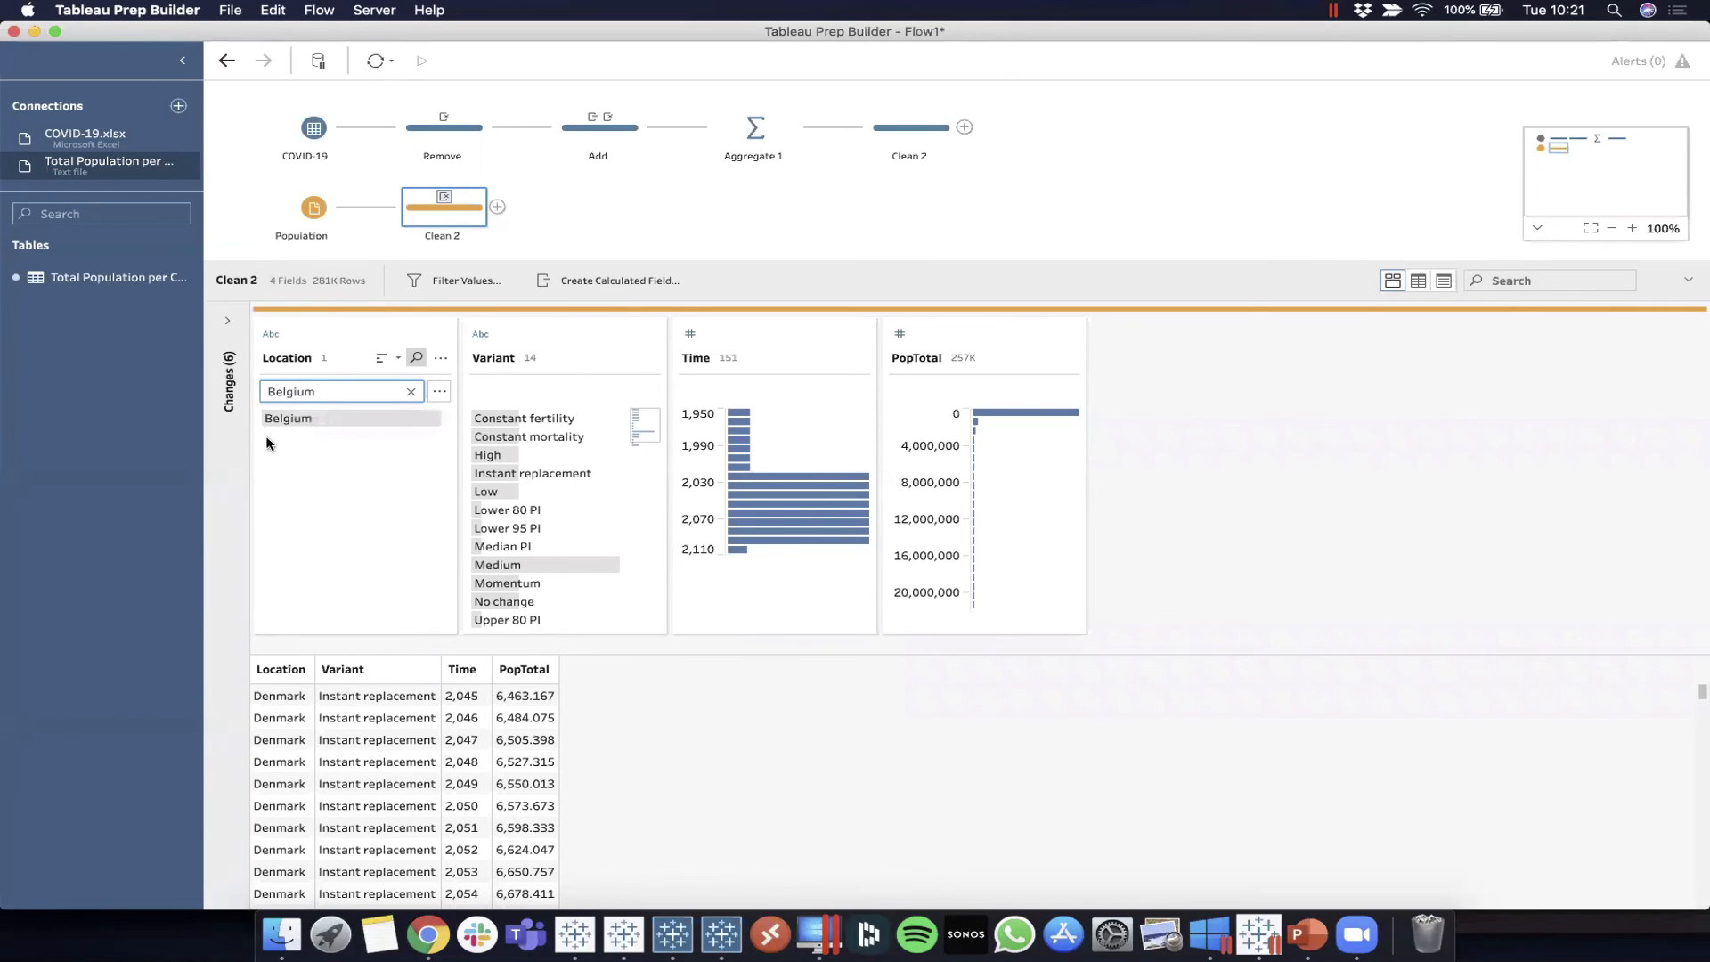
left_click(304, 424)
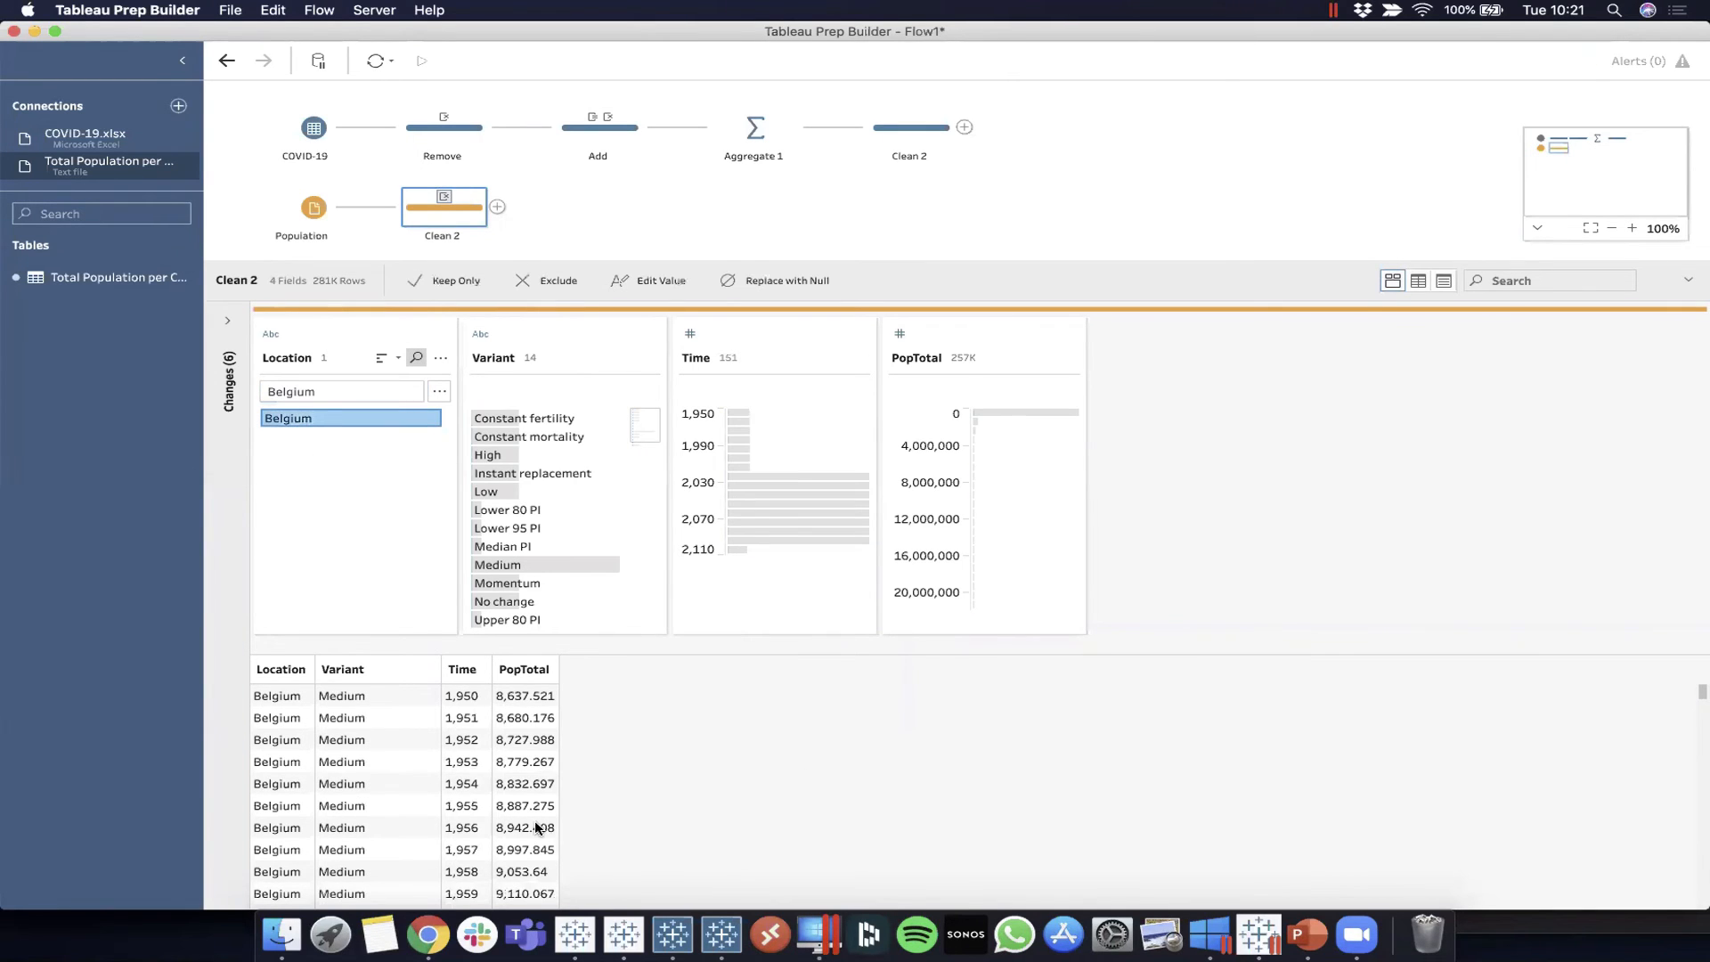
scroll(473, 757, "down", 10)
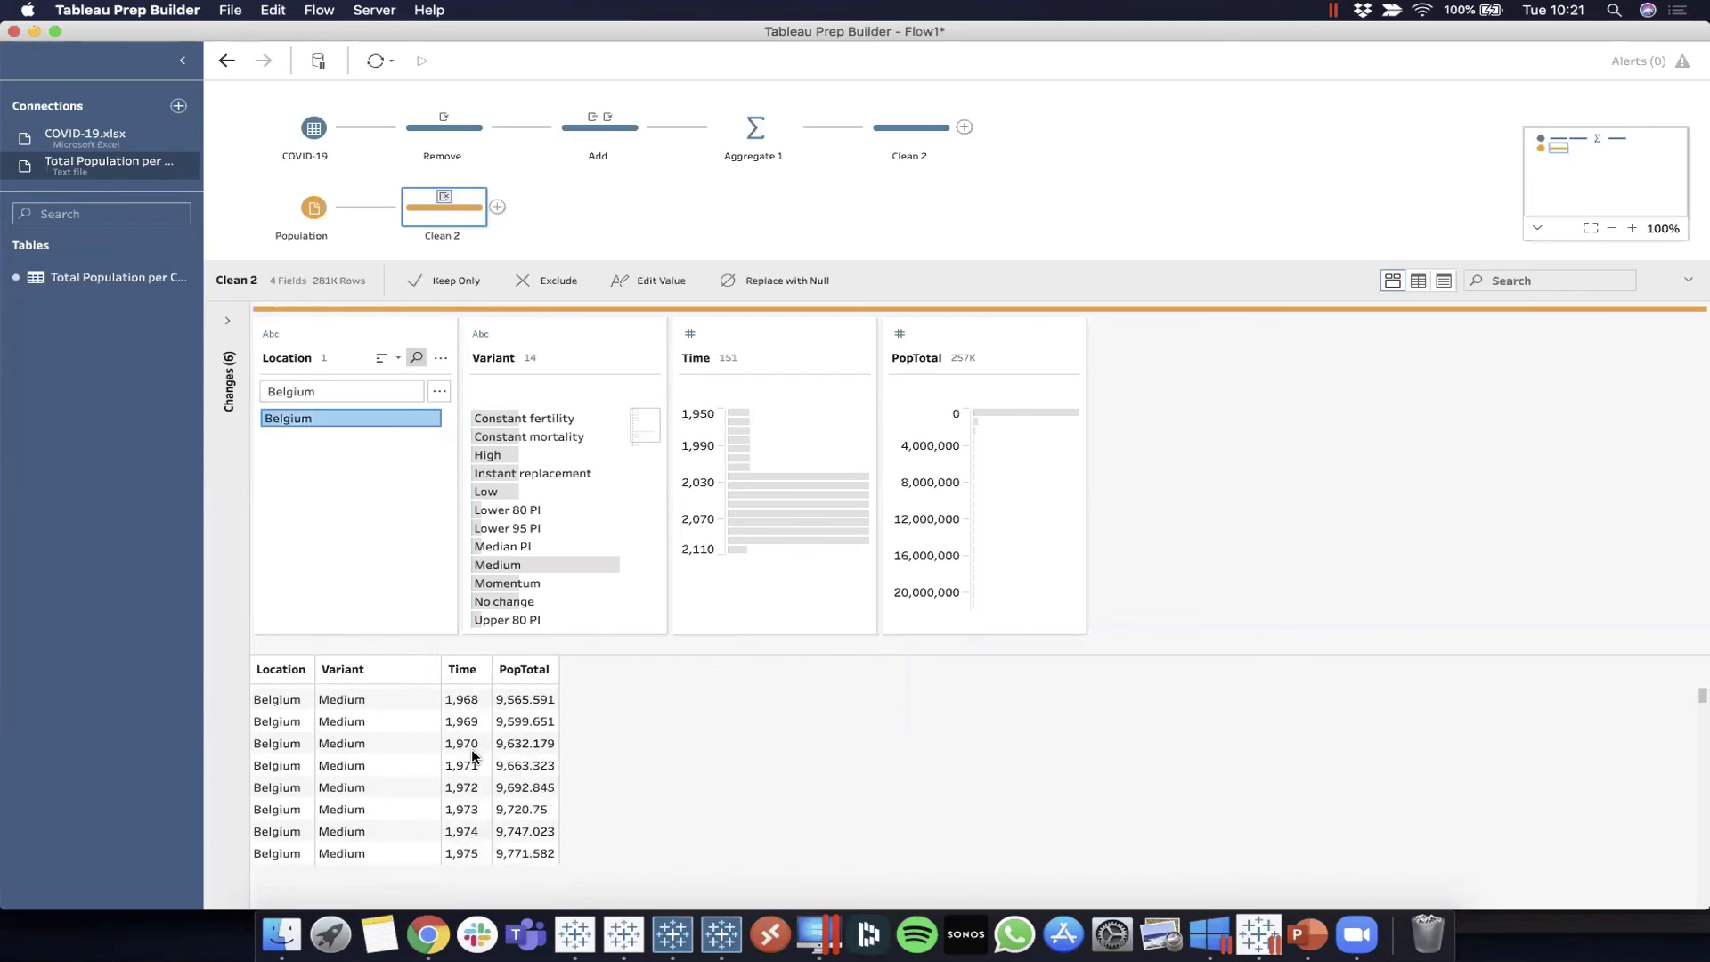
Highlight the Constant fertility and Medium values of Variant in turn to compare the years they cover
left_click(505, 435)
left_click(549, 421)
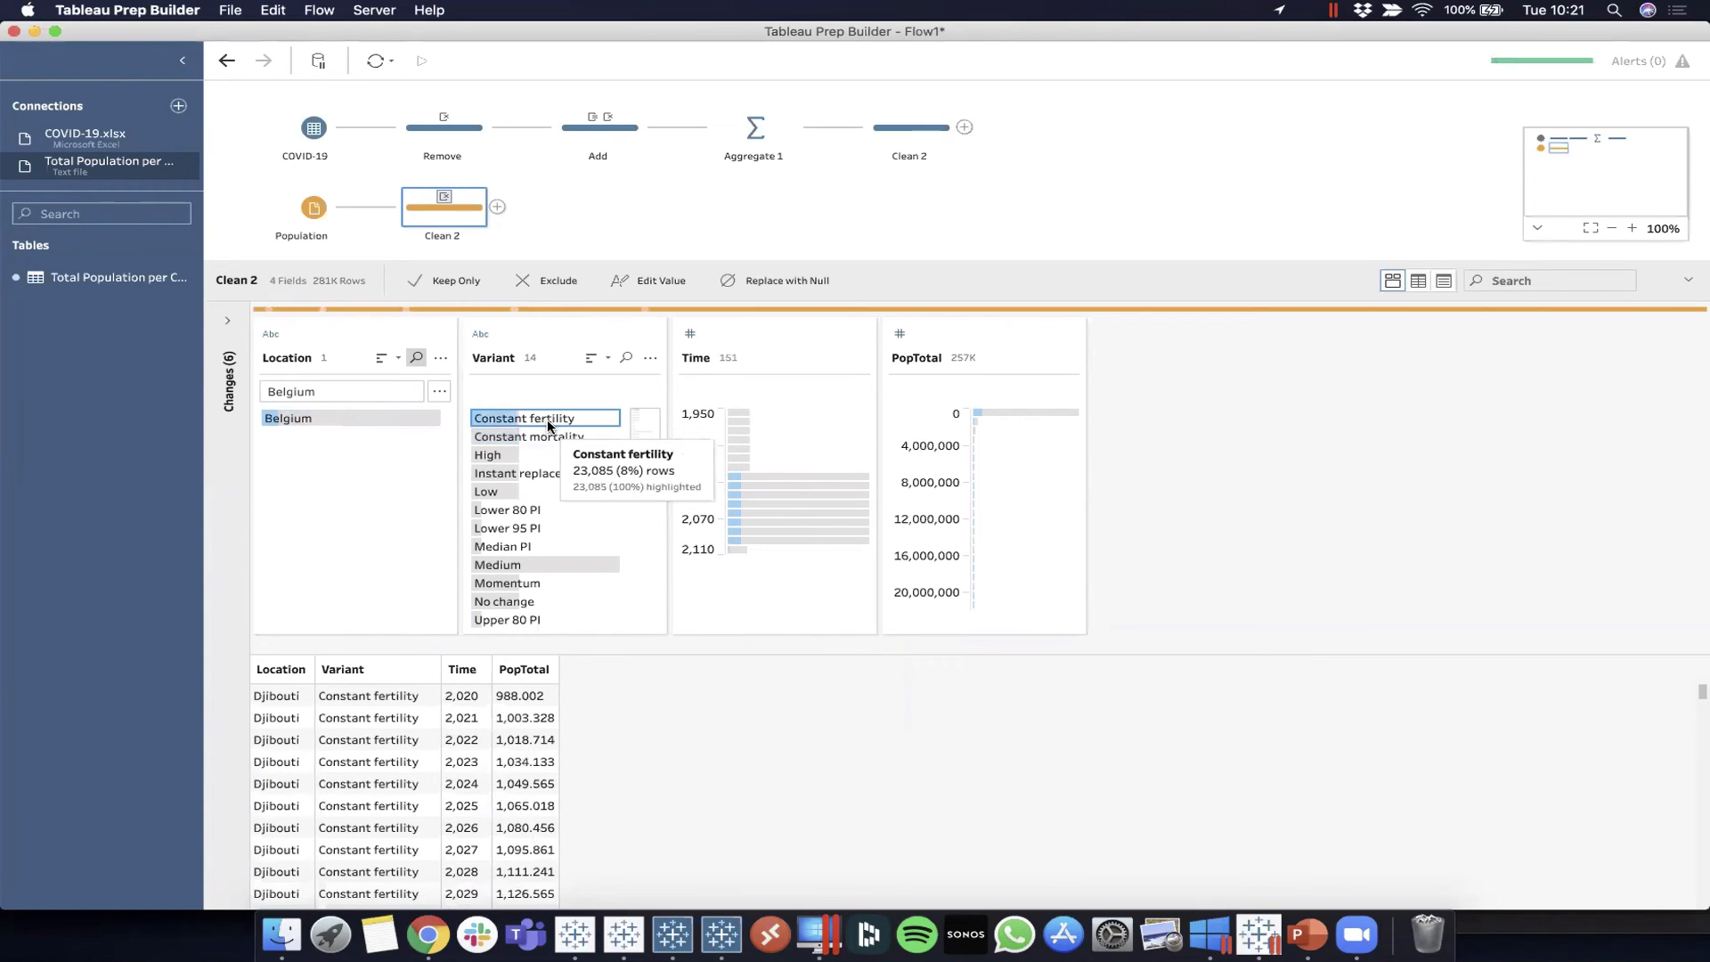
left_click(513, 571)
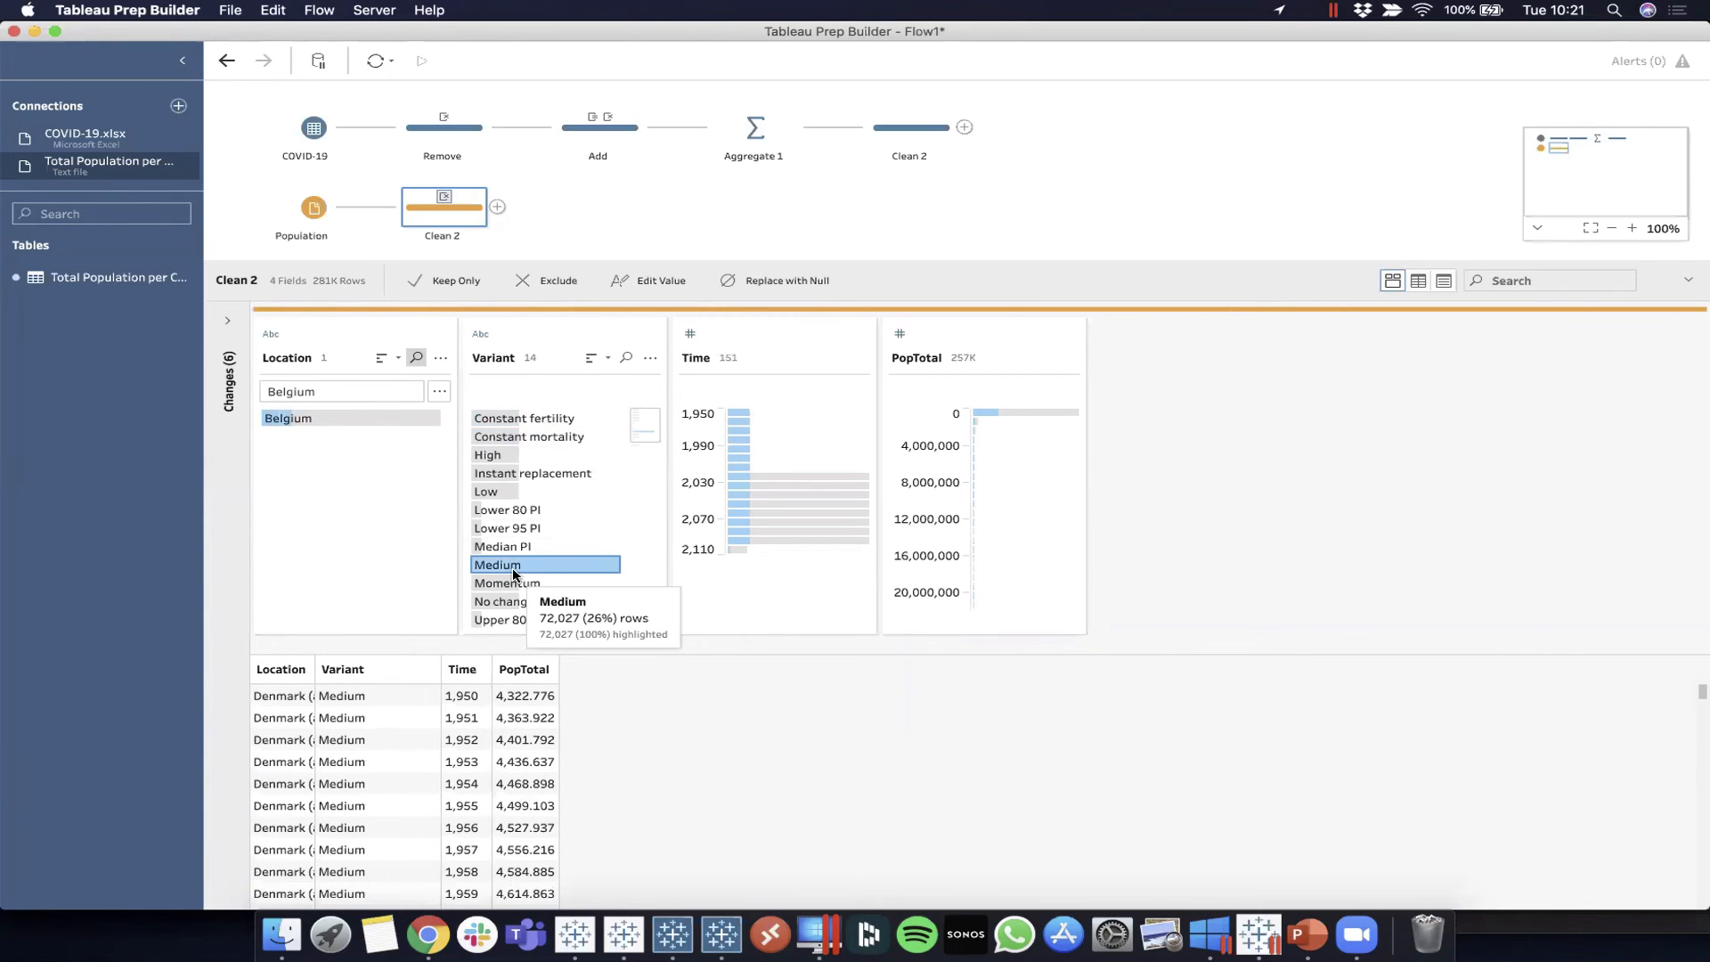
left_click(513, 571)
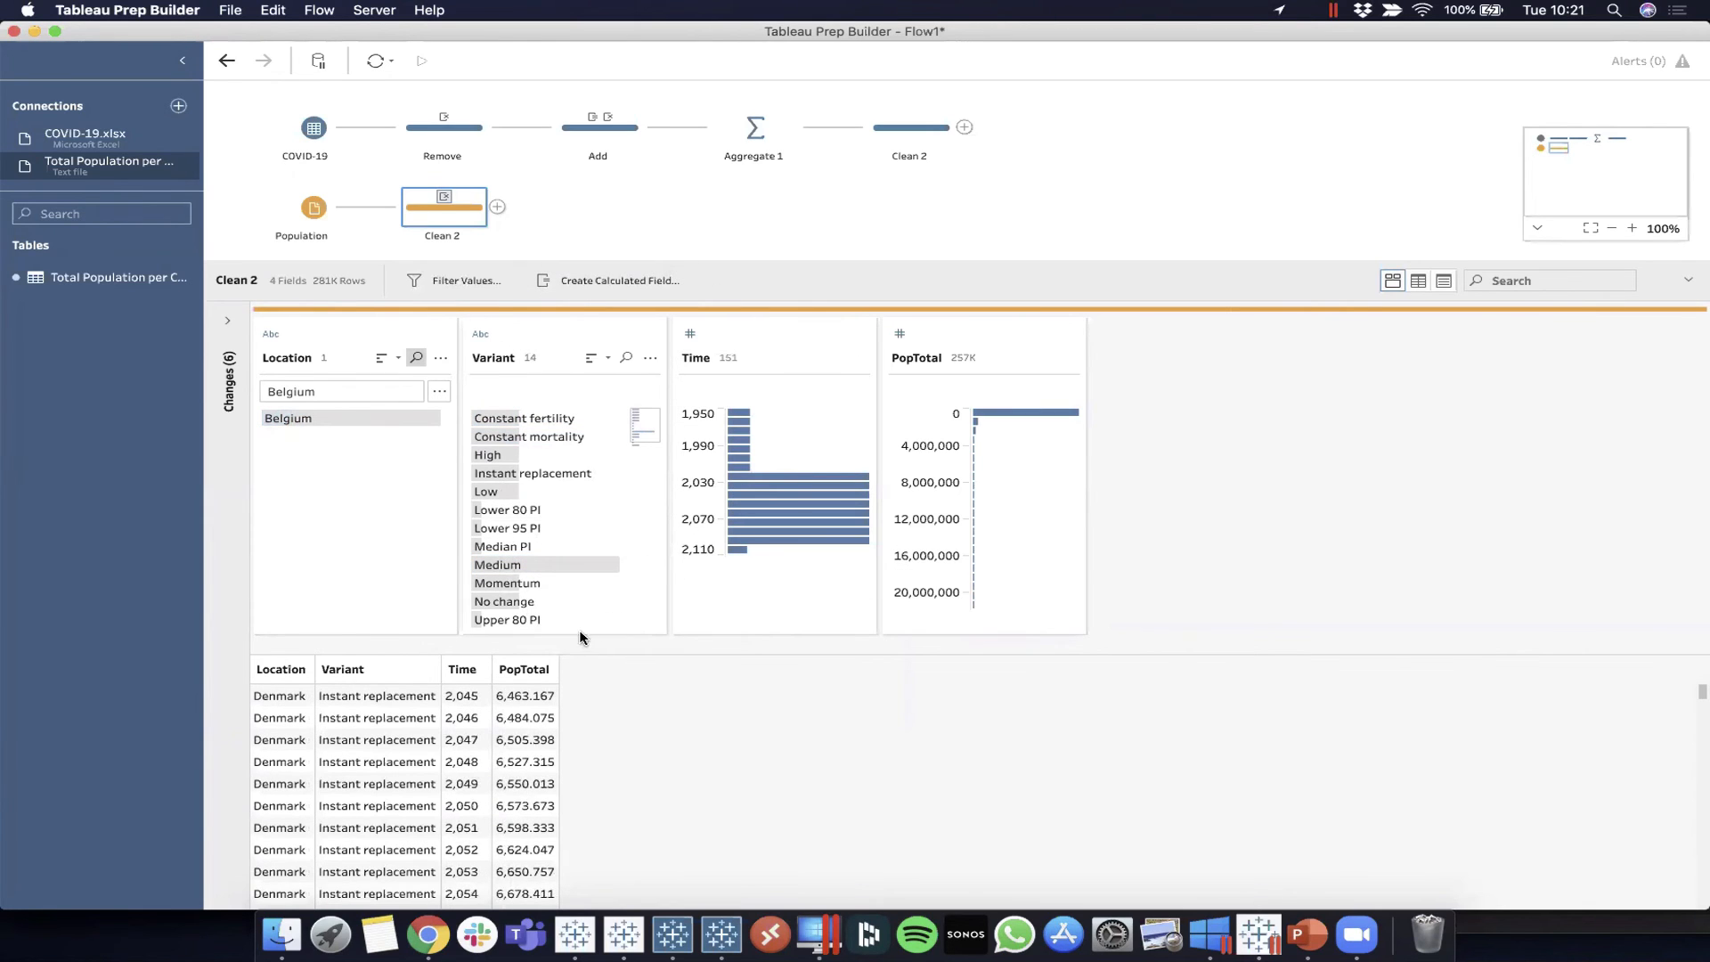
Search the Time field for 2020 and examine the population totals of the different variants for that year
left_click(836, 356)
type("2020")
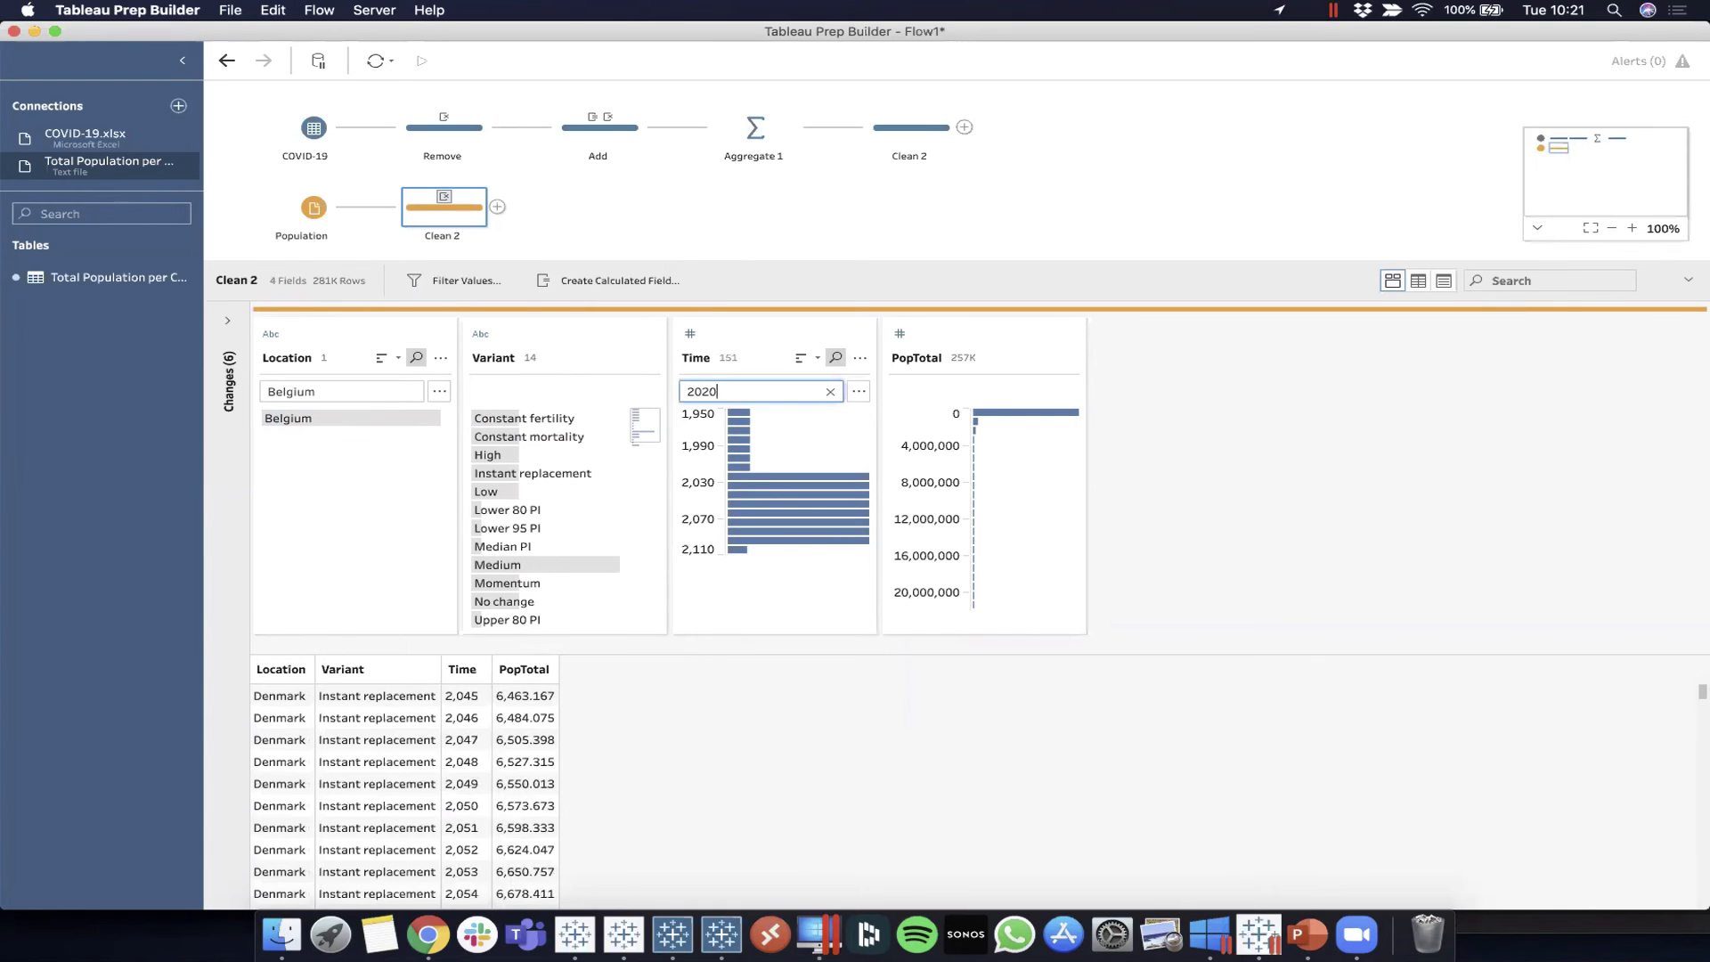
left_click(726, 418)
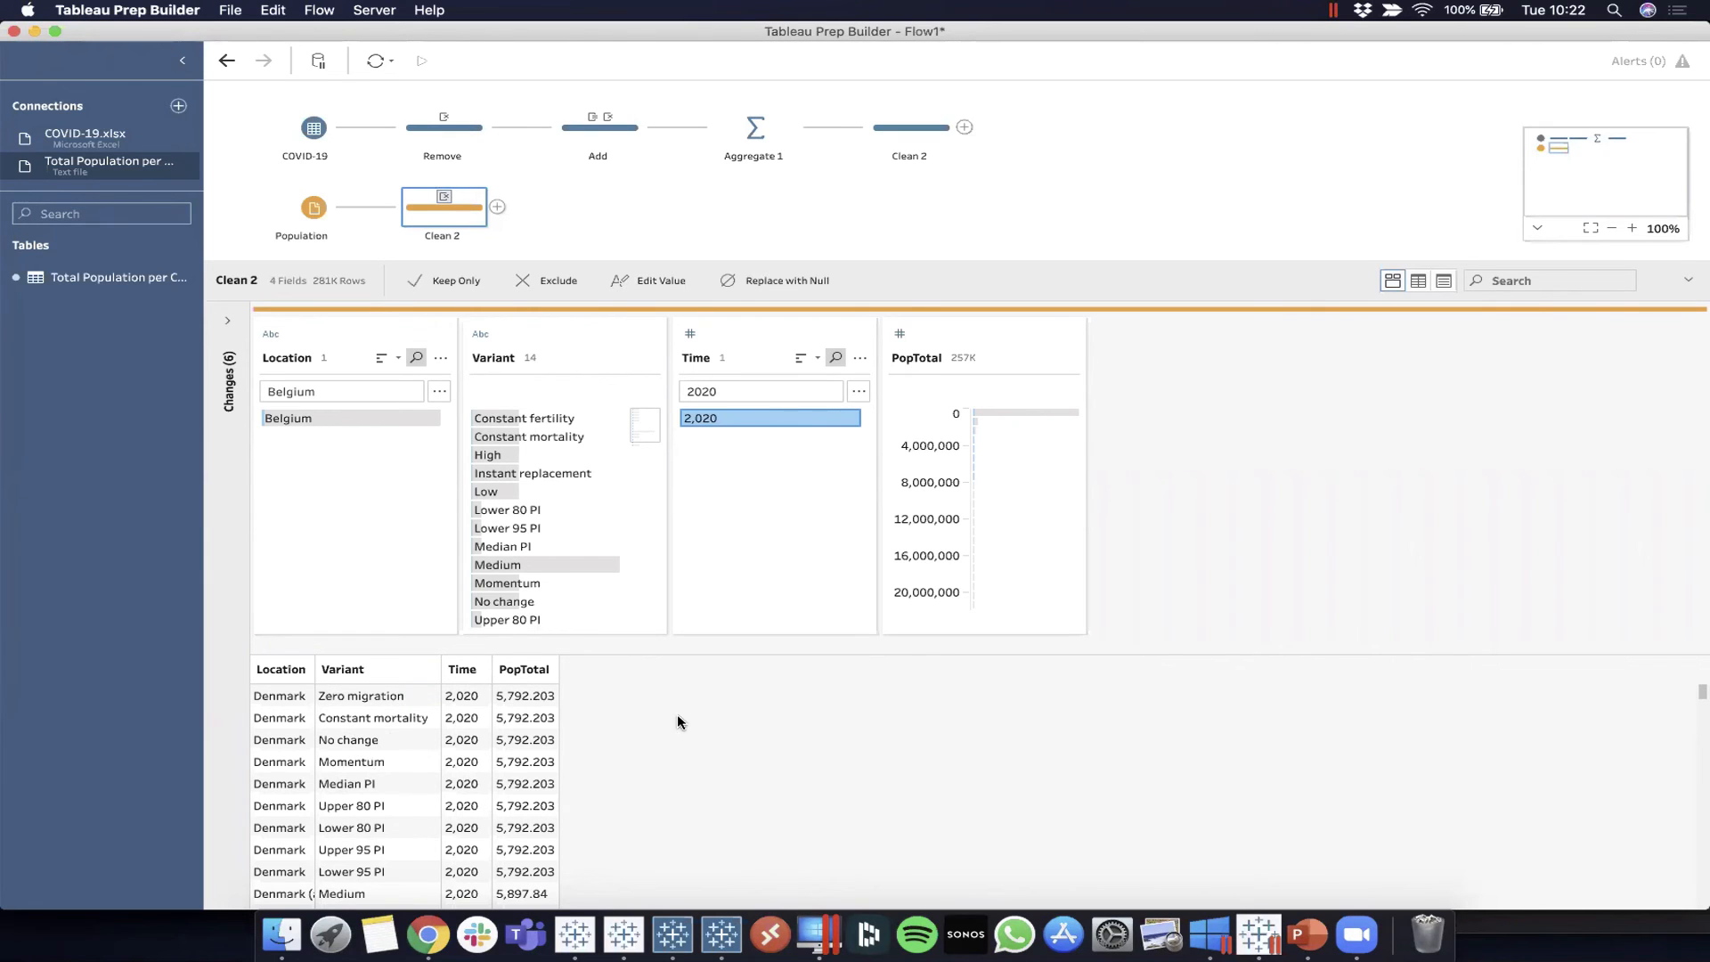
left_click(767, 549)
left_click(724, 220)
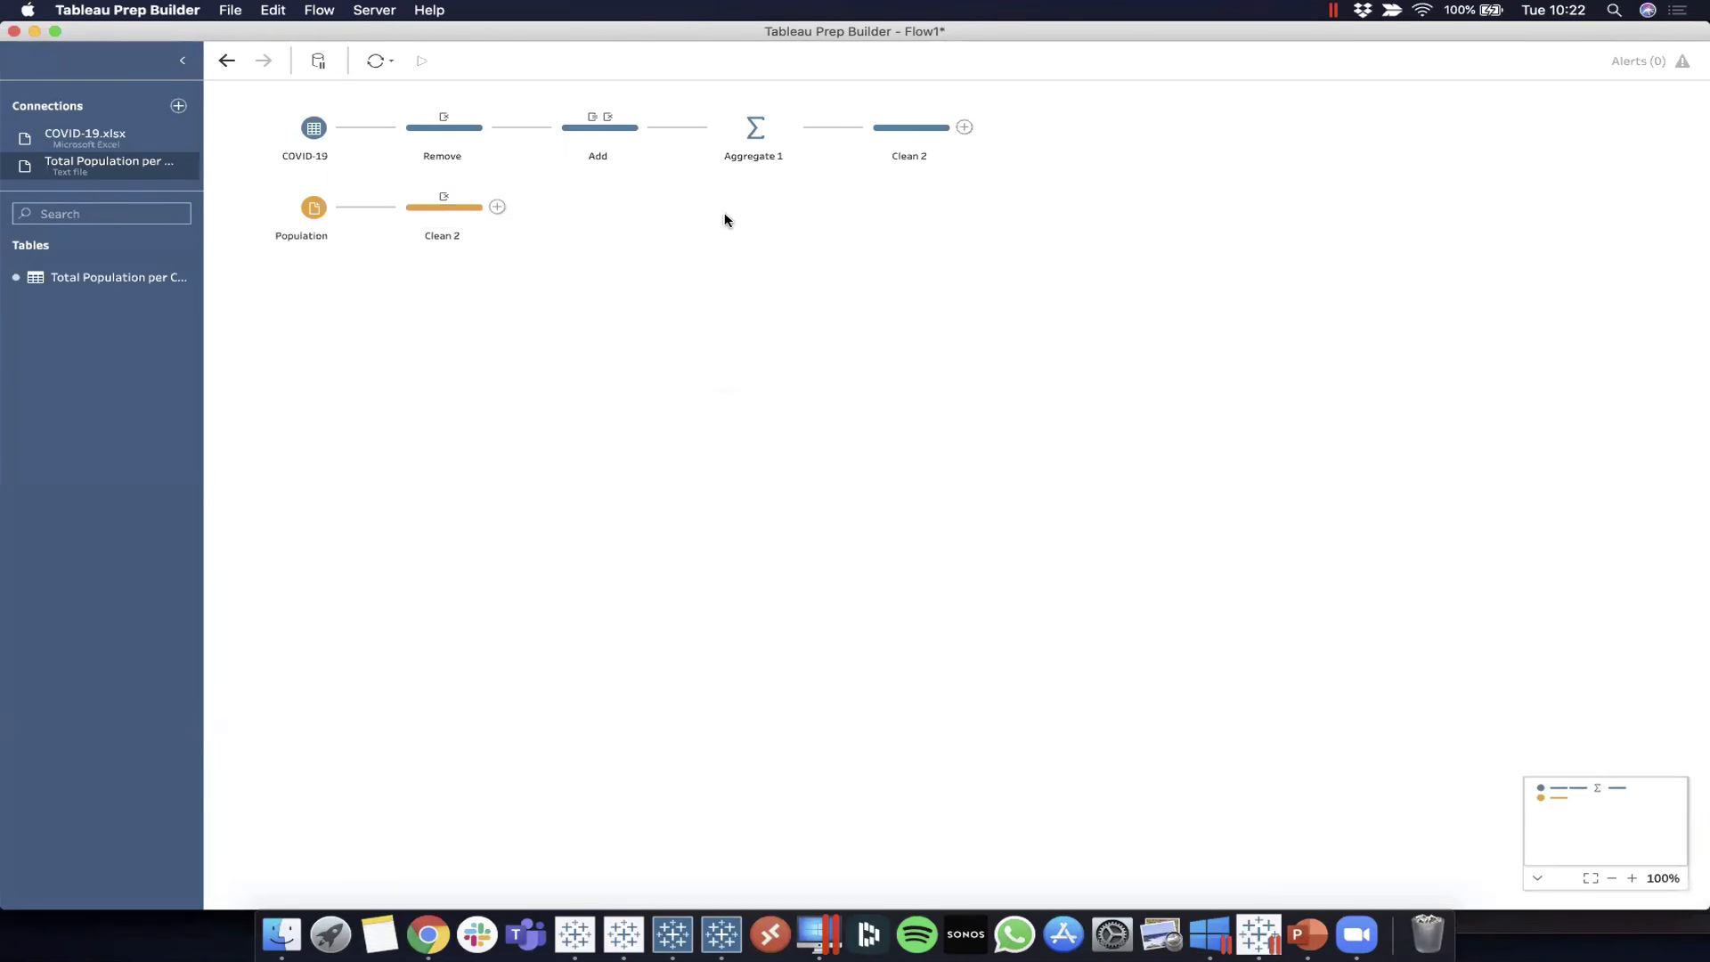
Filter the Time field of the population clean step by selected values, keeping 2019
left_click(497, 207)
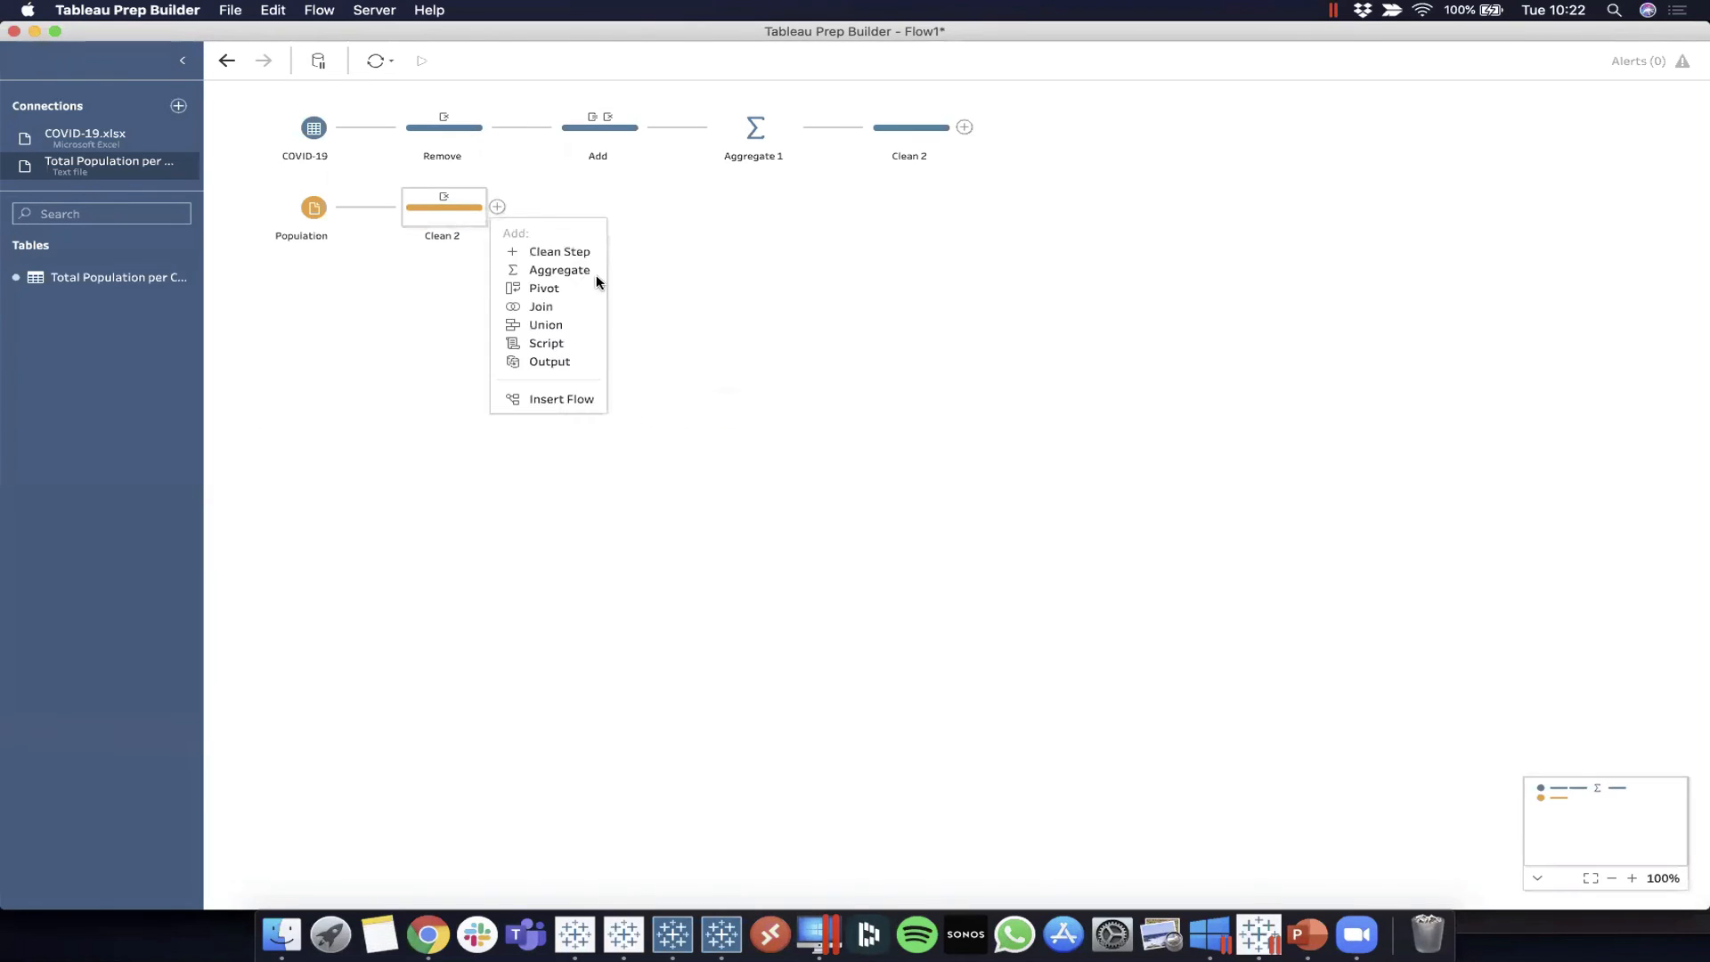
left_click(435, 204)
left_click(452, 222)
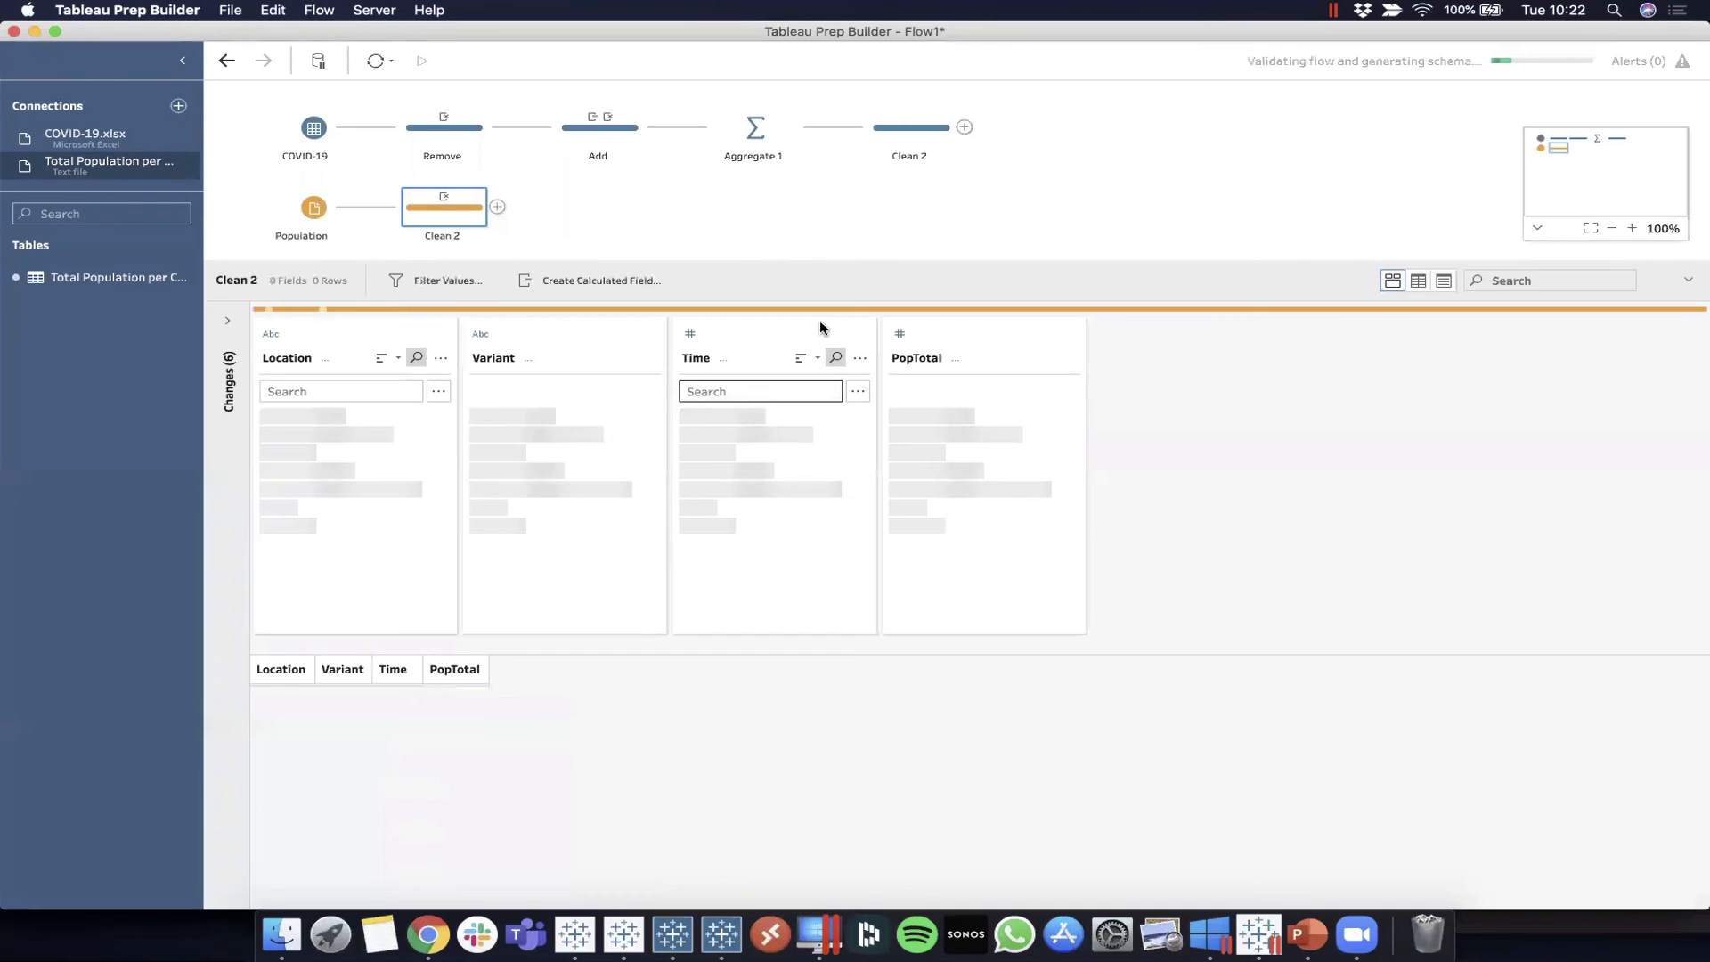
left_click(860, 358)
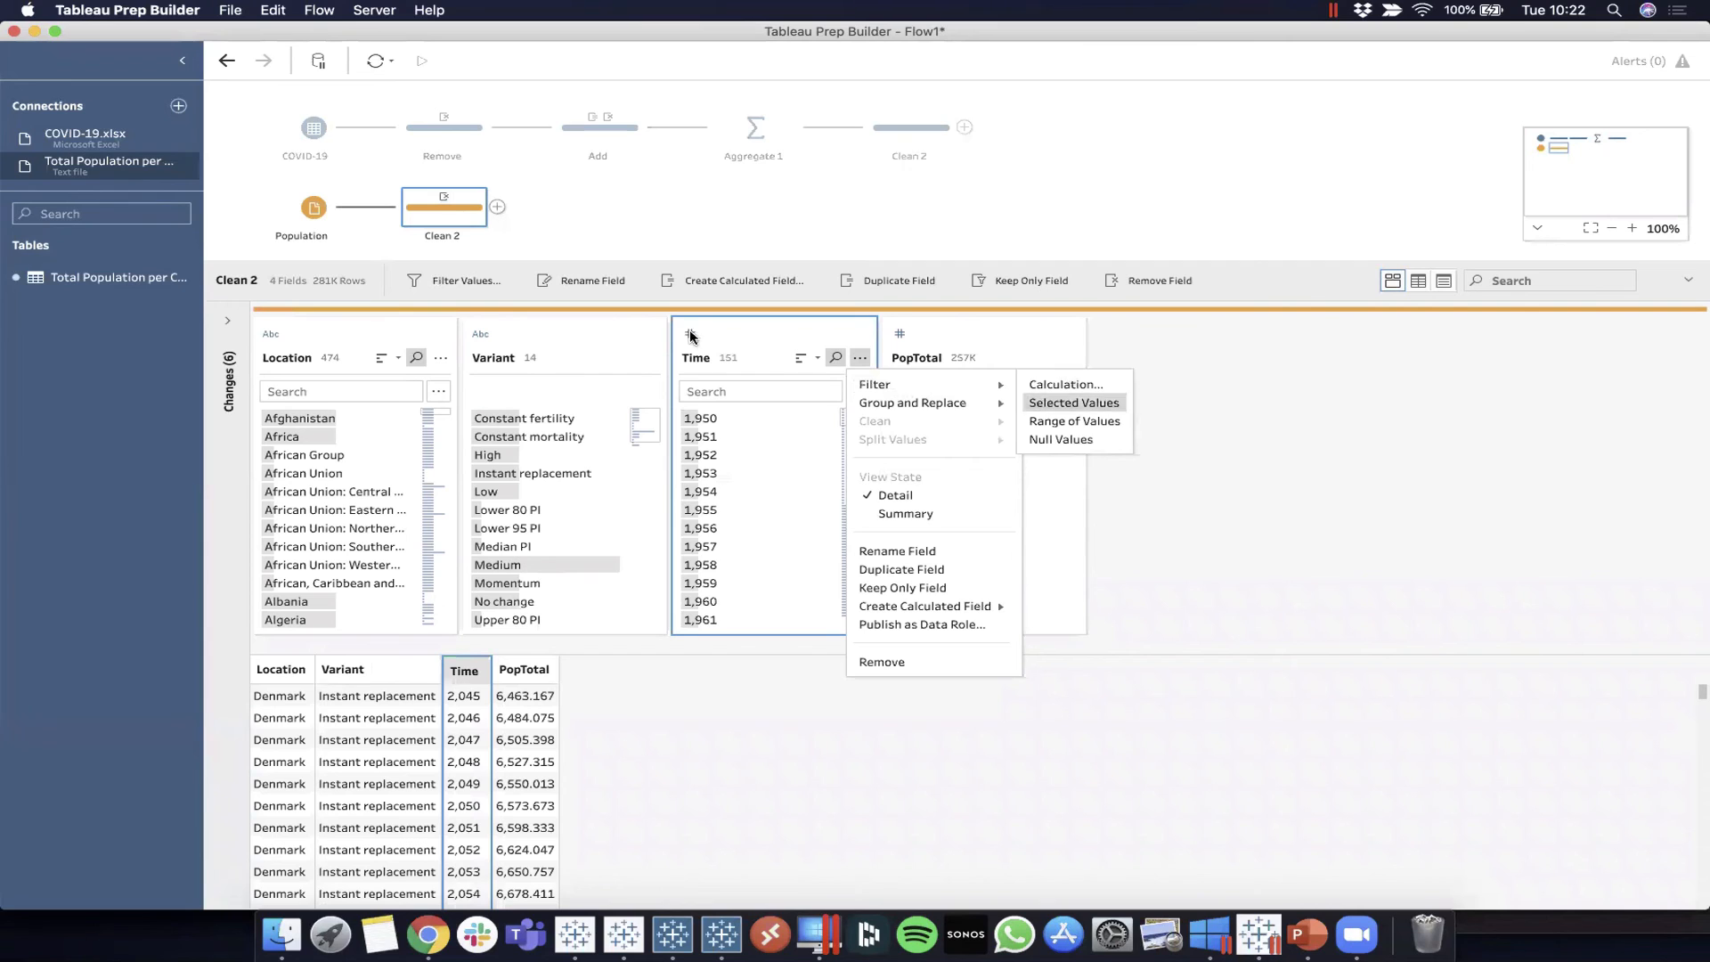
left_click(1069, 405)
type("2019")
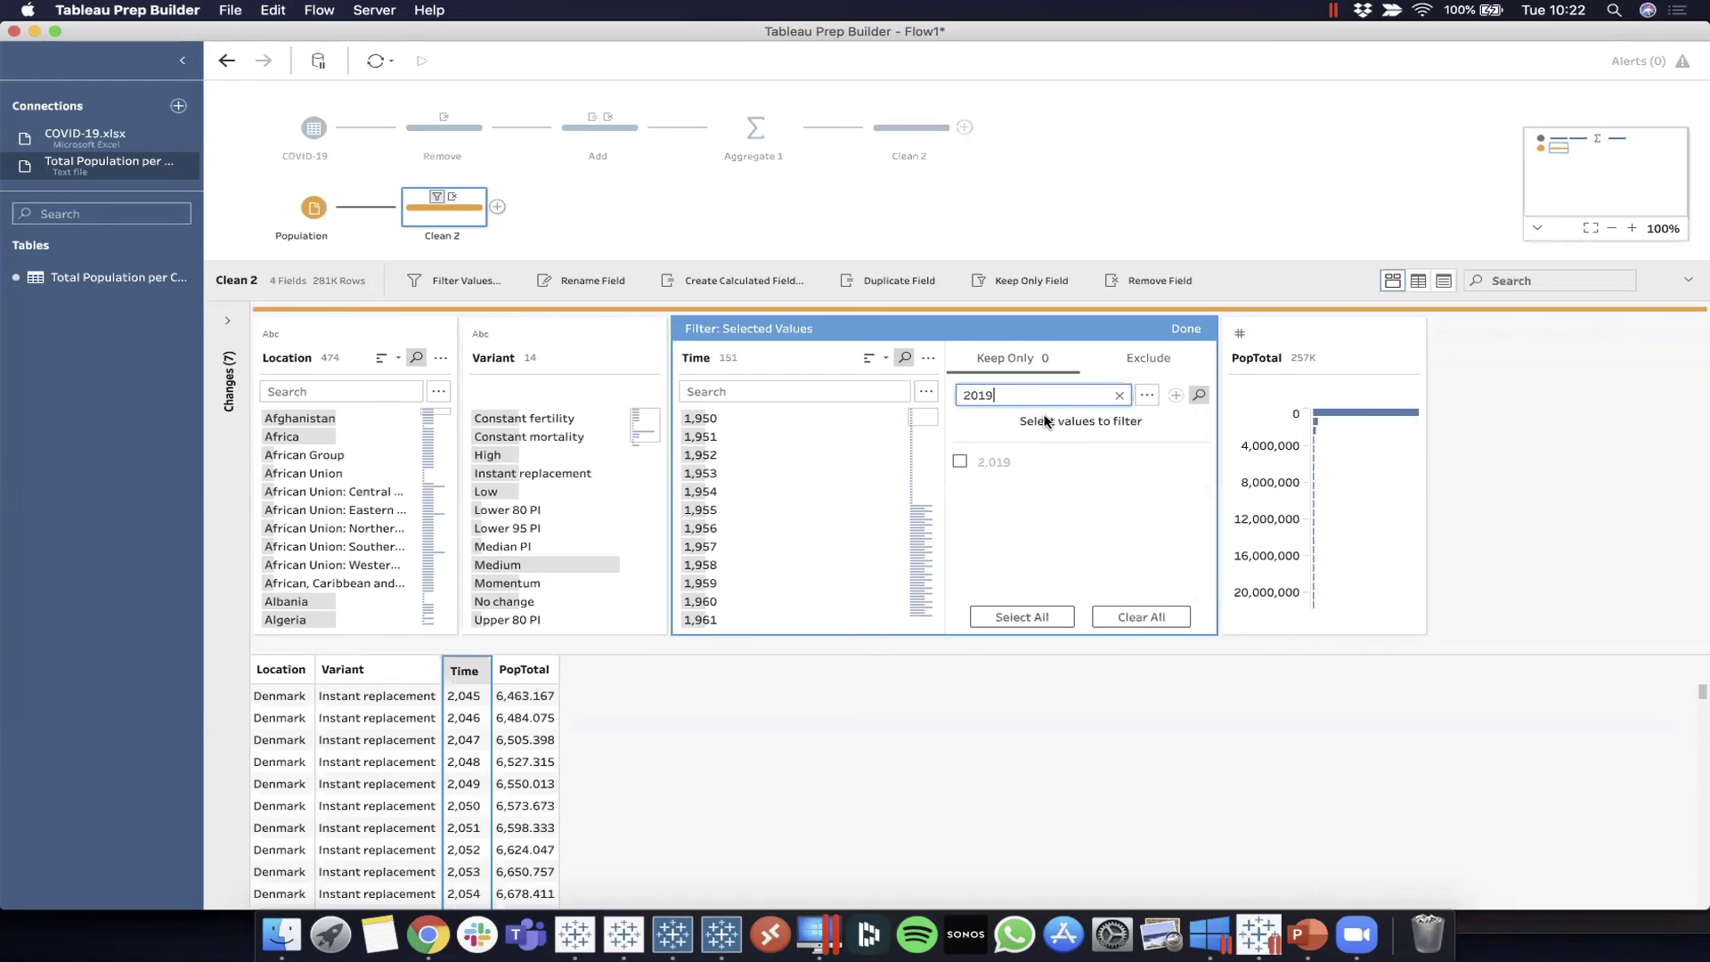
left_click(960, 462)
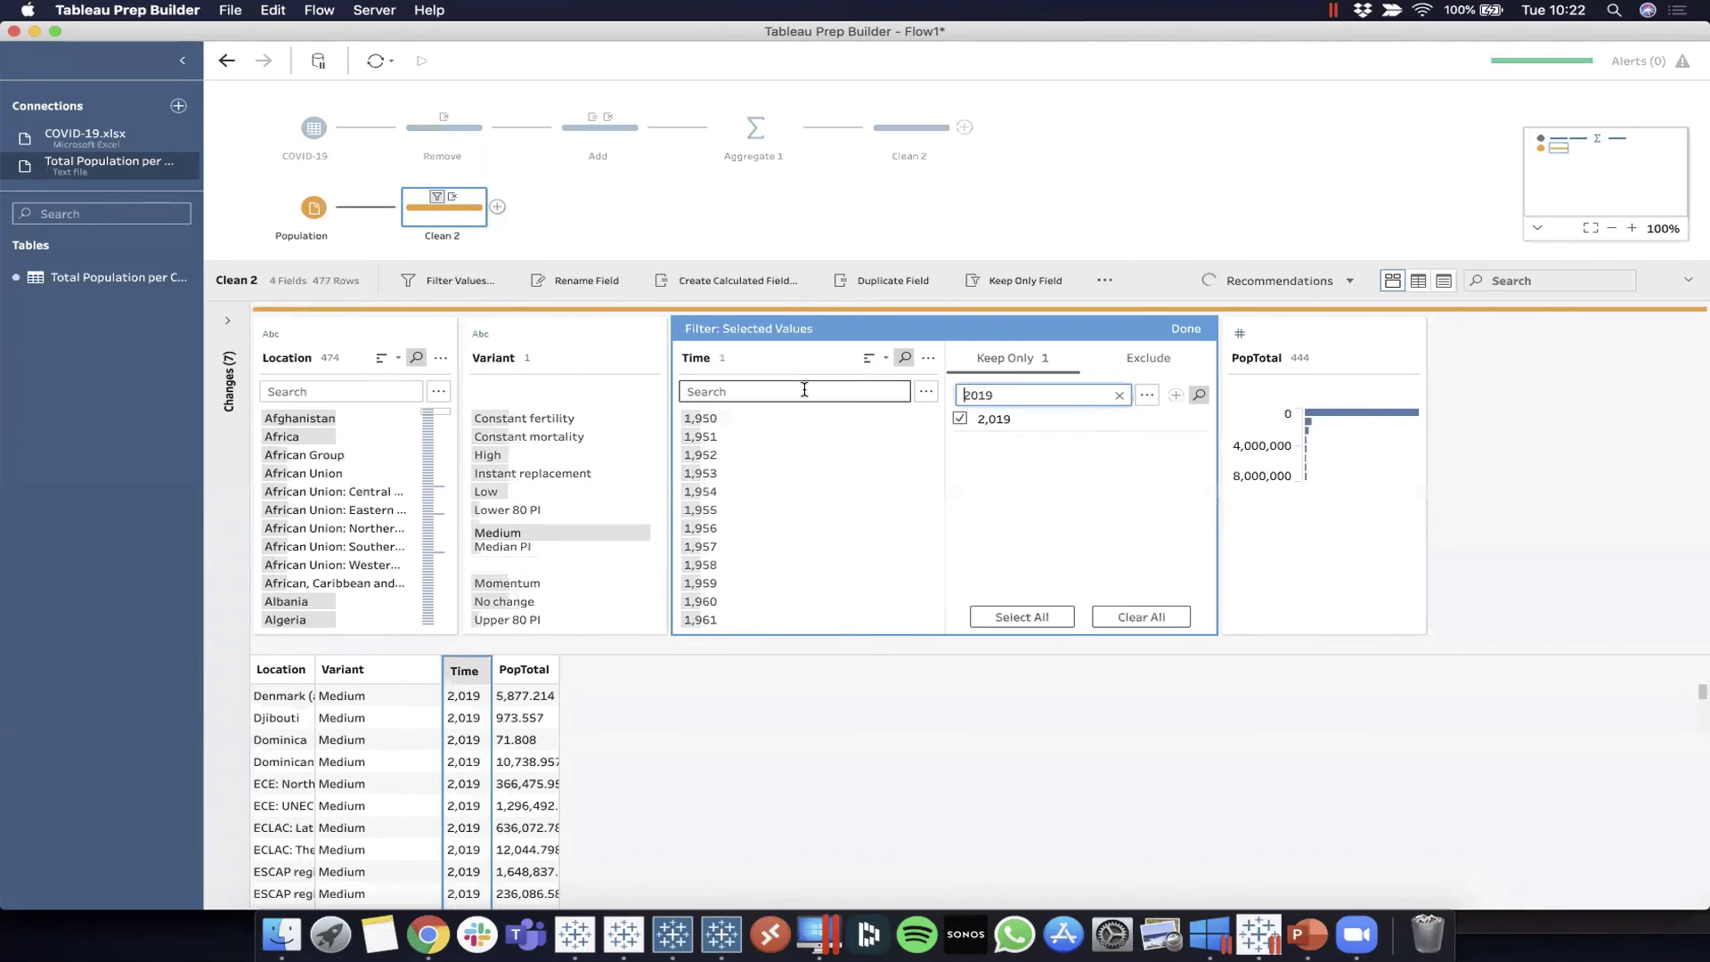
Add 2020 to the kept values of the Time filter and finish the filter
key("BackSpace")
key("BackSpace")
key("BackSpace")
key("BackSpace")
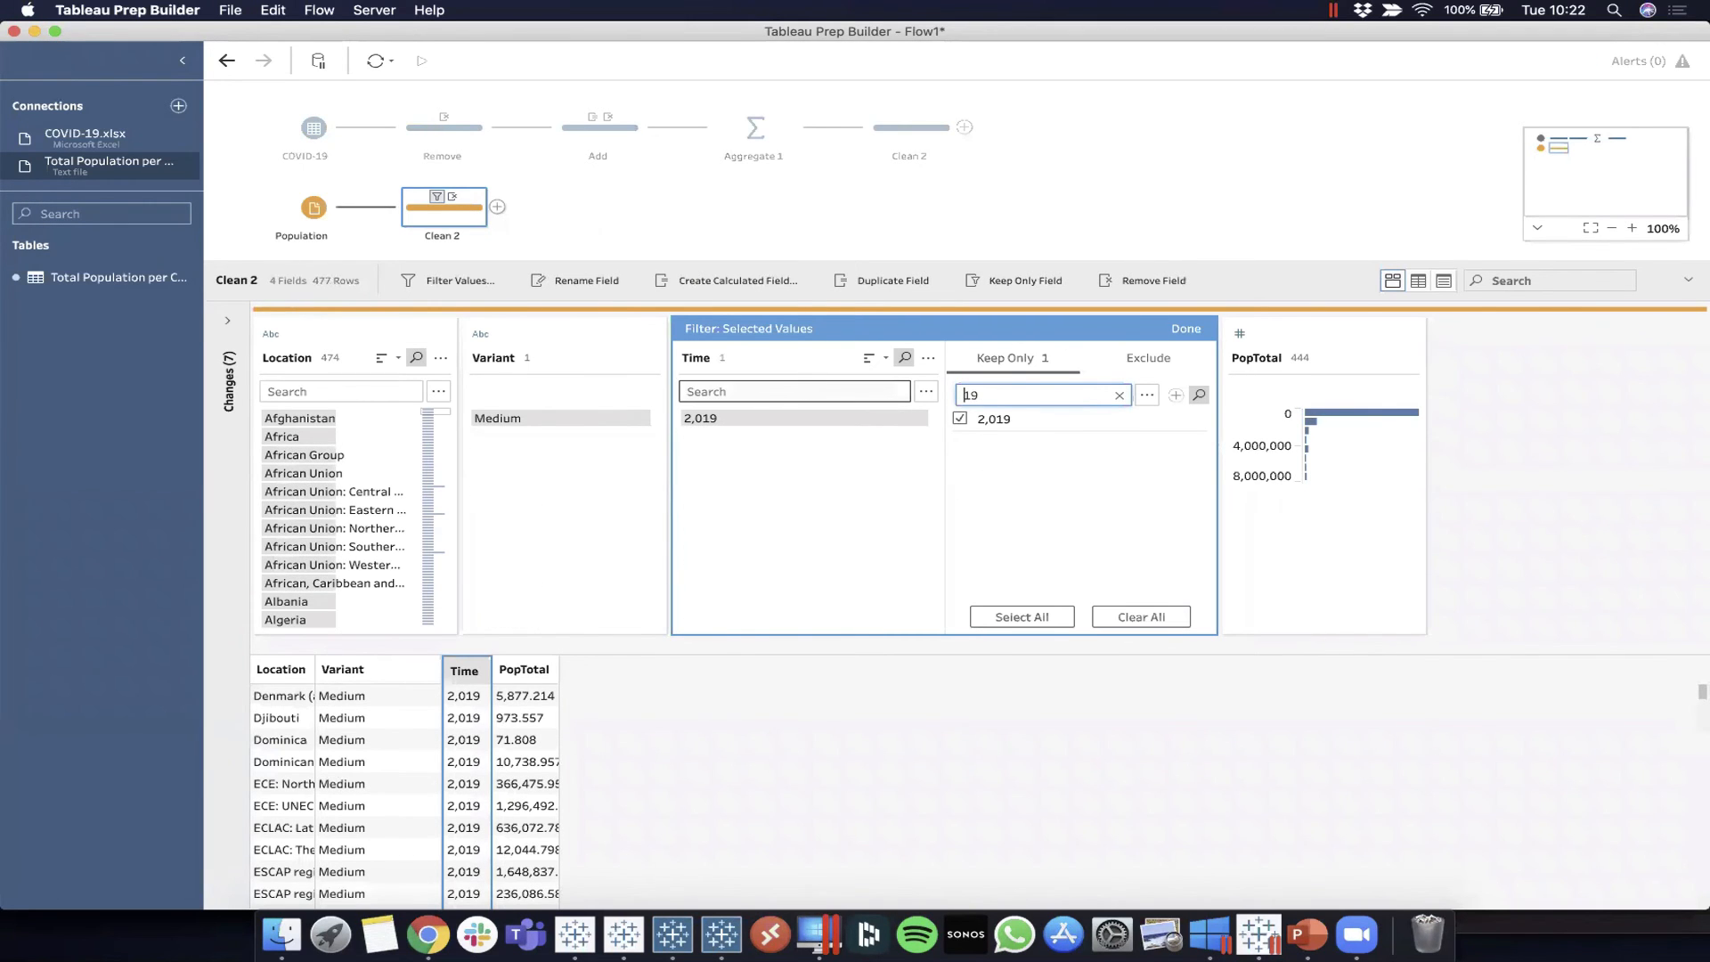
type("2020")
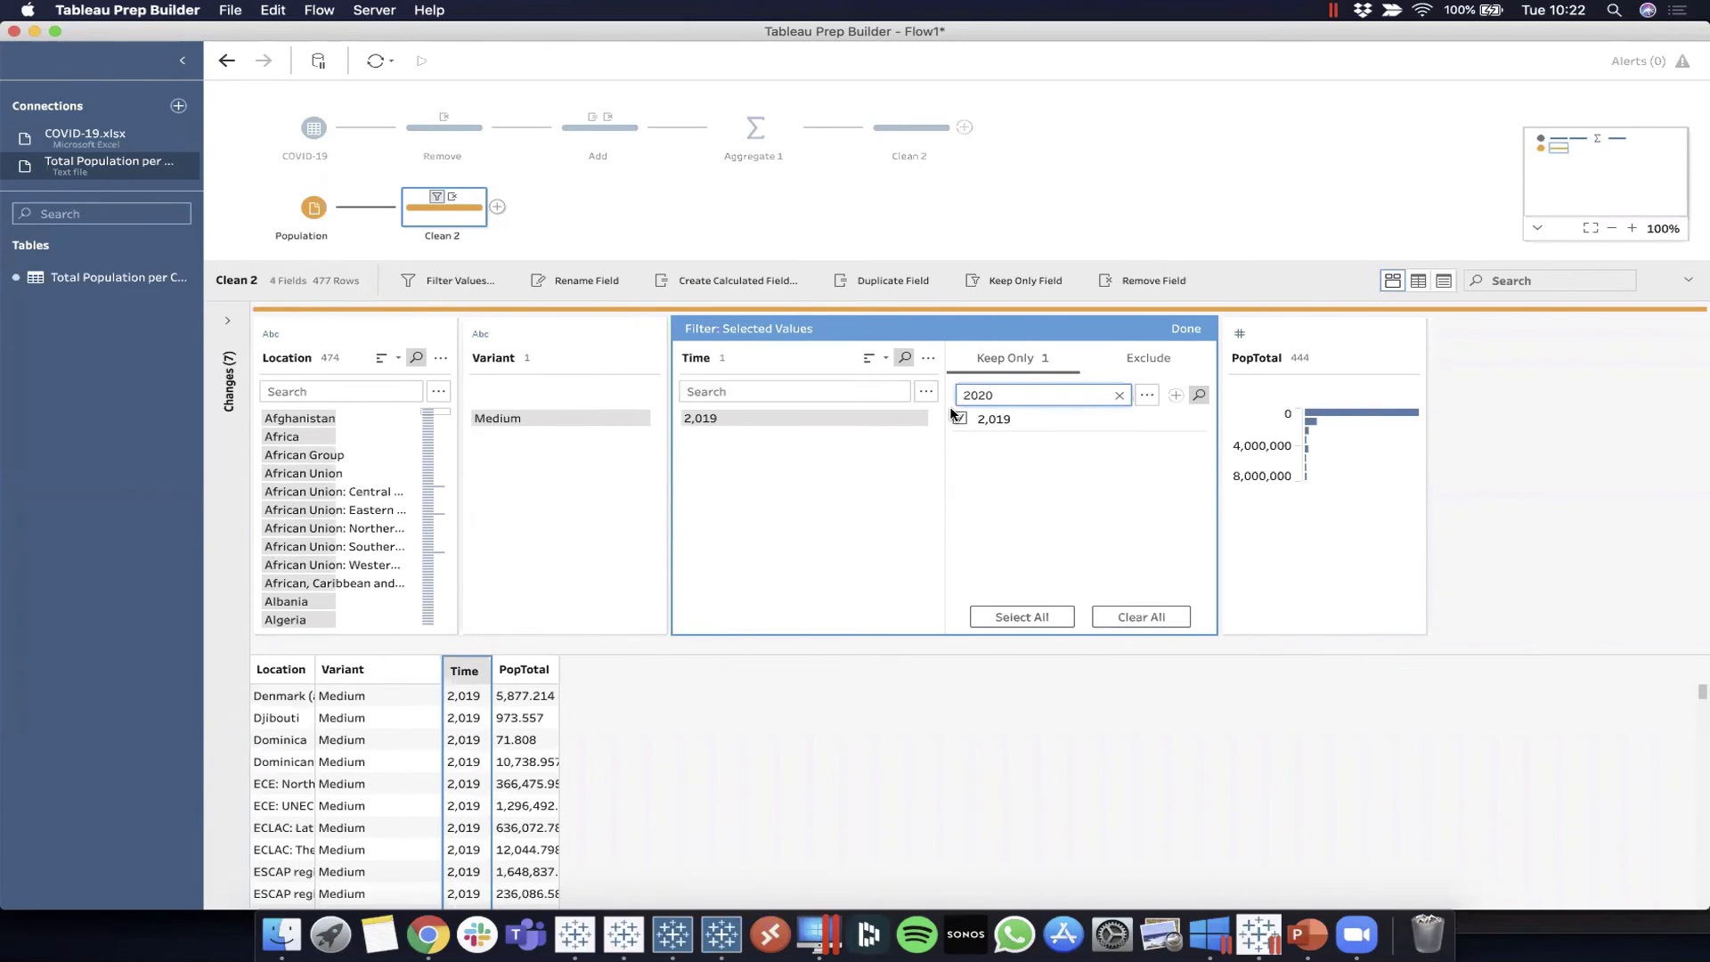
left_click(959, 462)
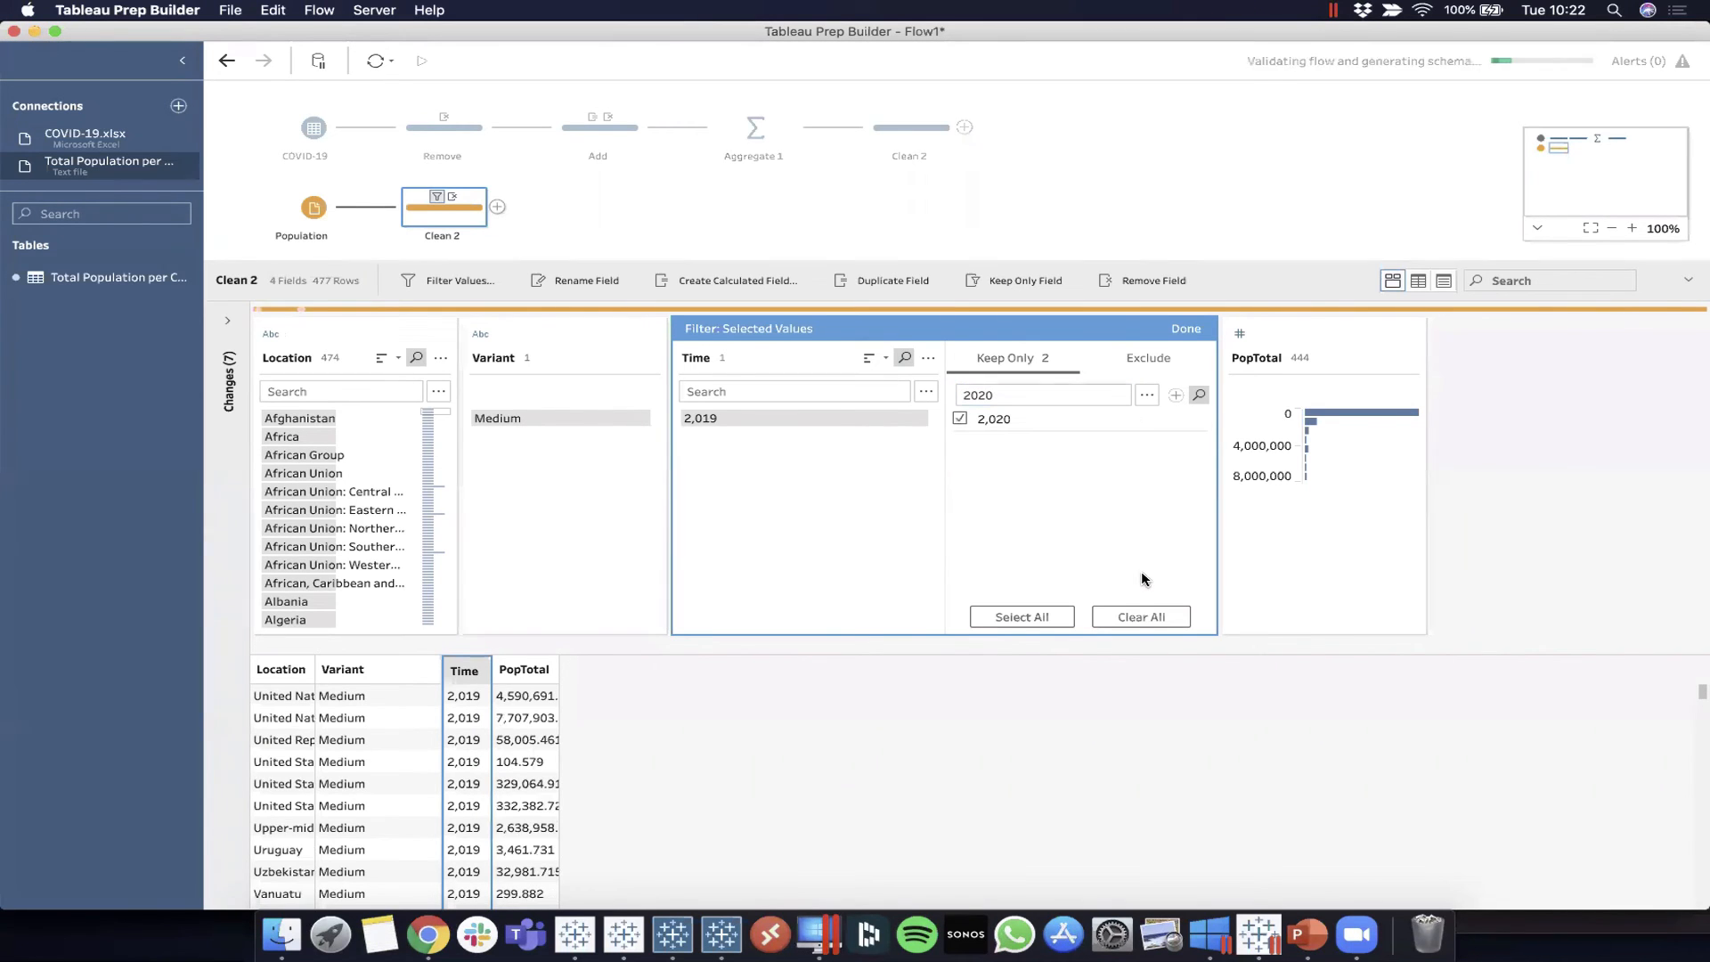
left_click(1186, 328)
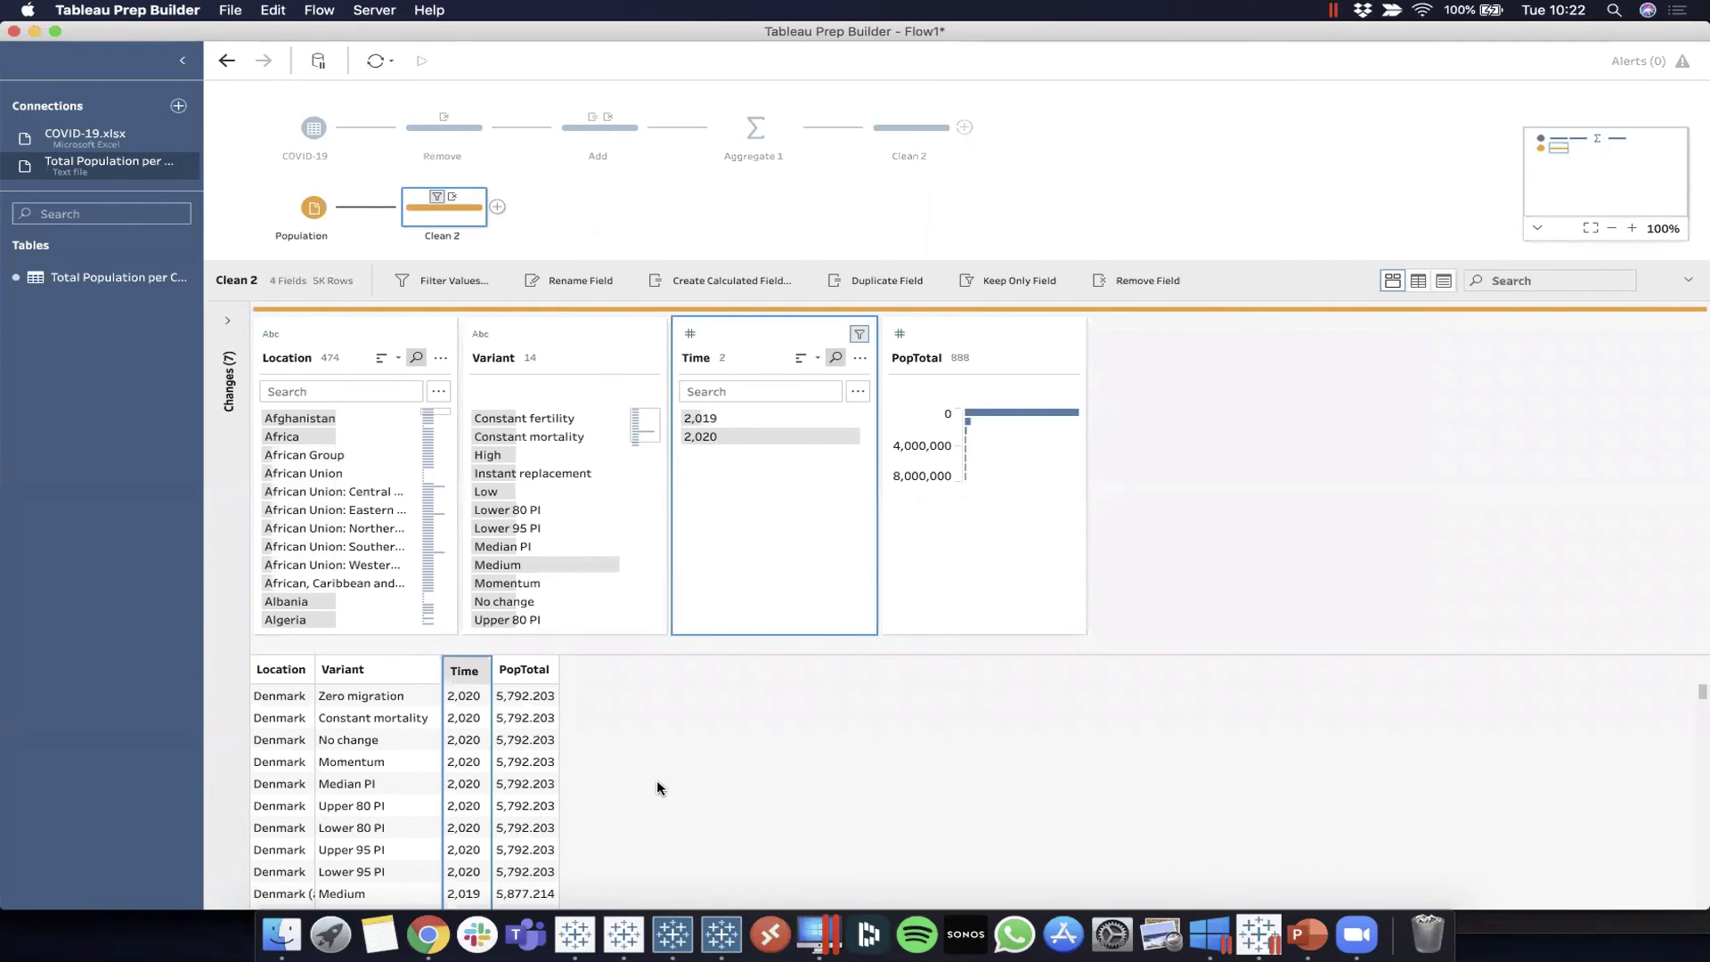
Add an aggregate step after the population clean step, grouped by Location and Time
left_click(572, 210)
left_click(497, 207)
left_click(559, 270)
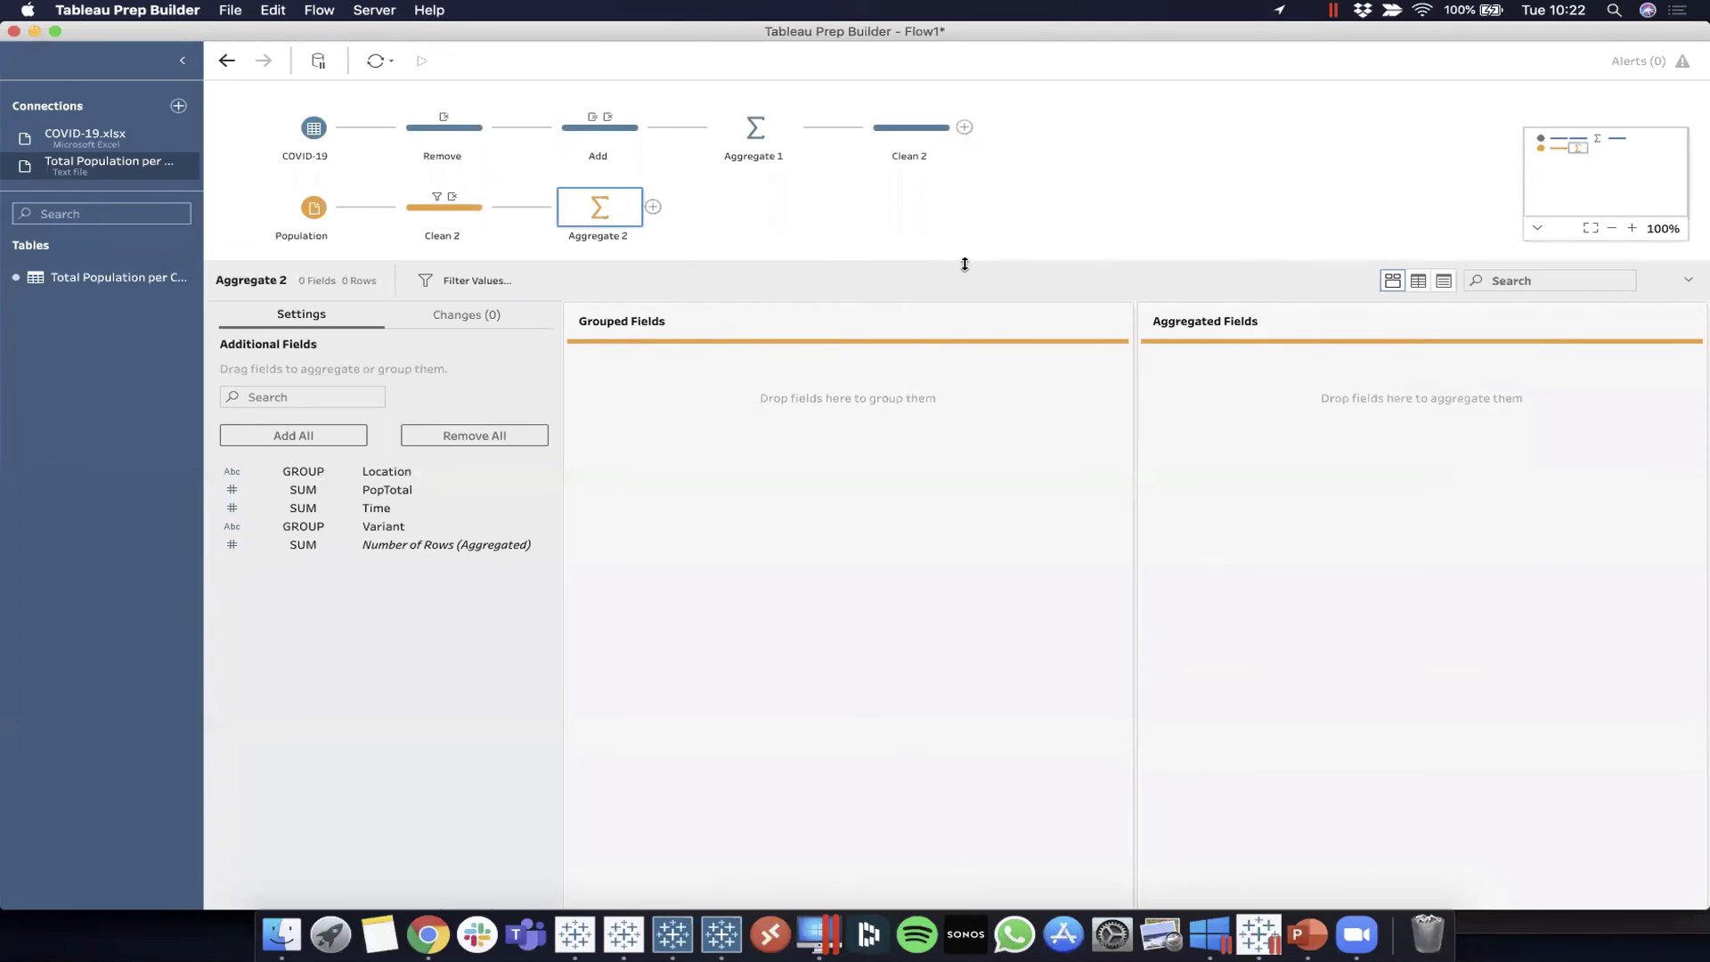
left_click_drag(965, 263, 916, 323)
left_click_drag(392, 532, 802, 488)
left_click_drag(391, 547, 878, 496)
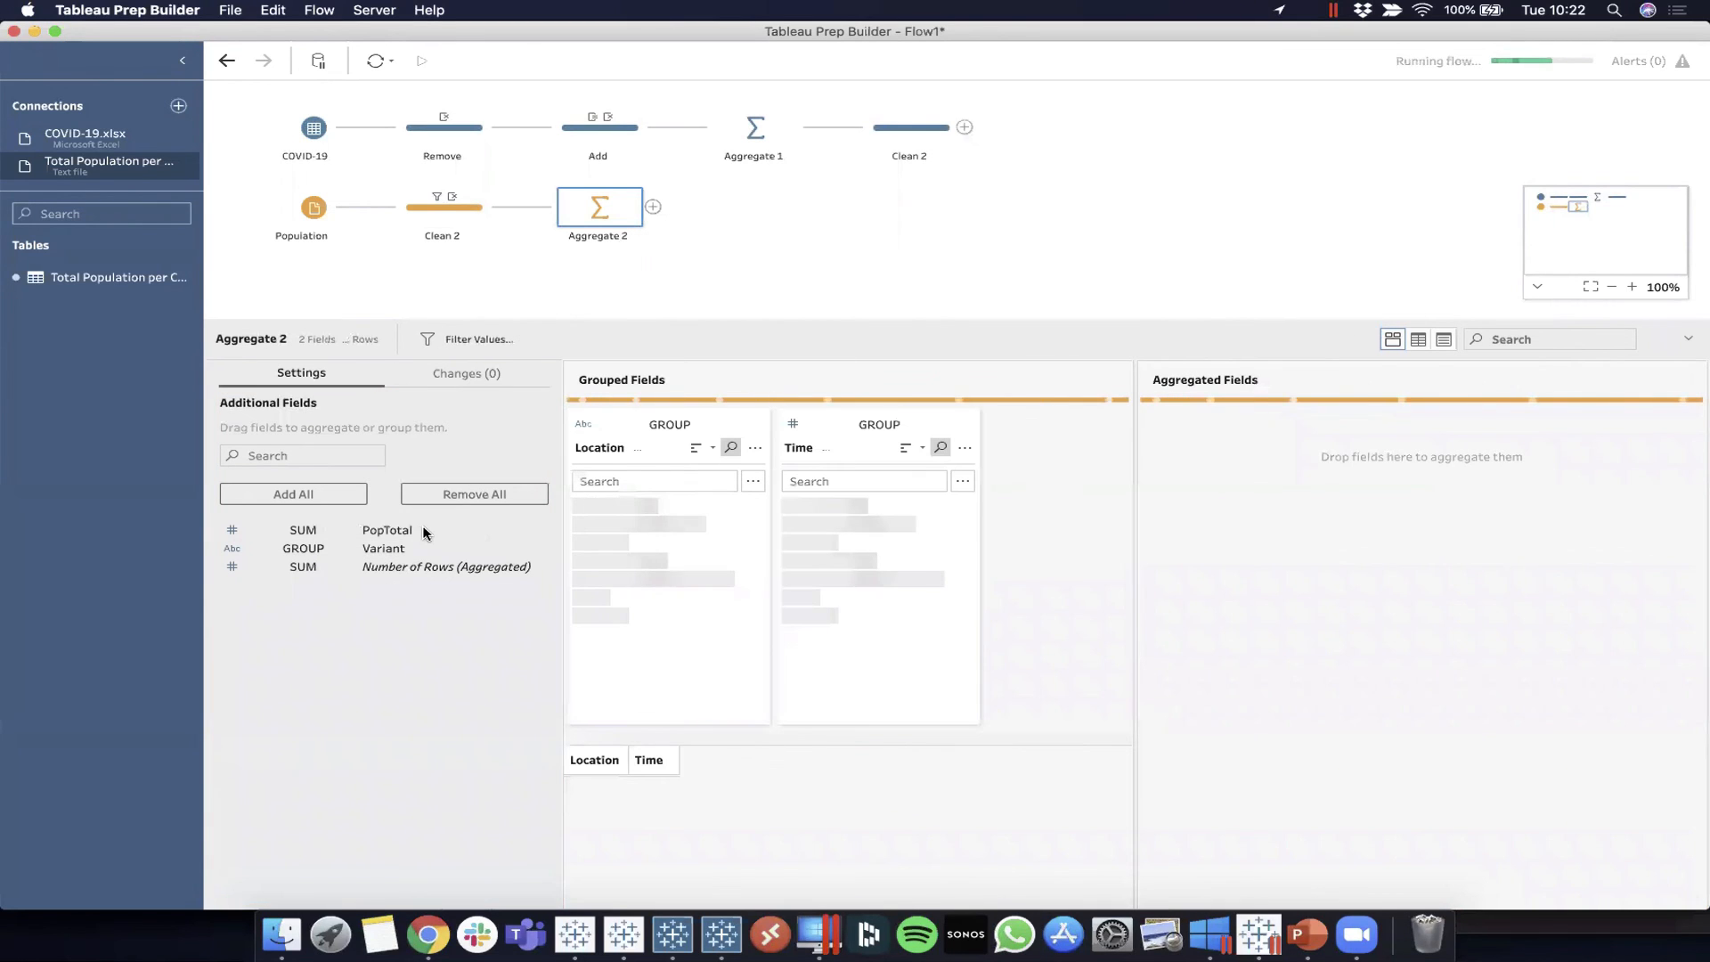
Add PopTotal to the aggregated fields of the population aggregation and set its aggregation to Minimum
left_click_drag(414, 539, 1324, 500)
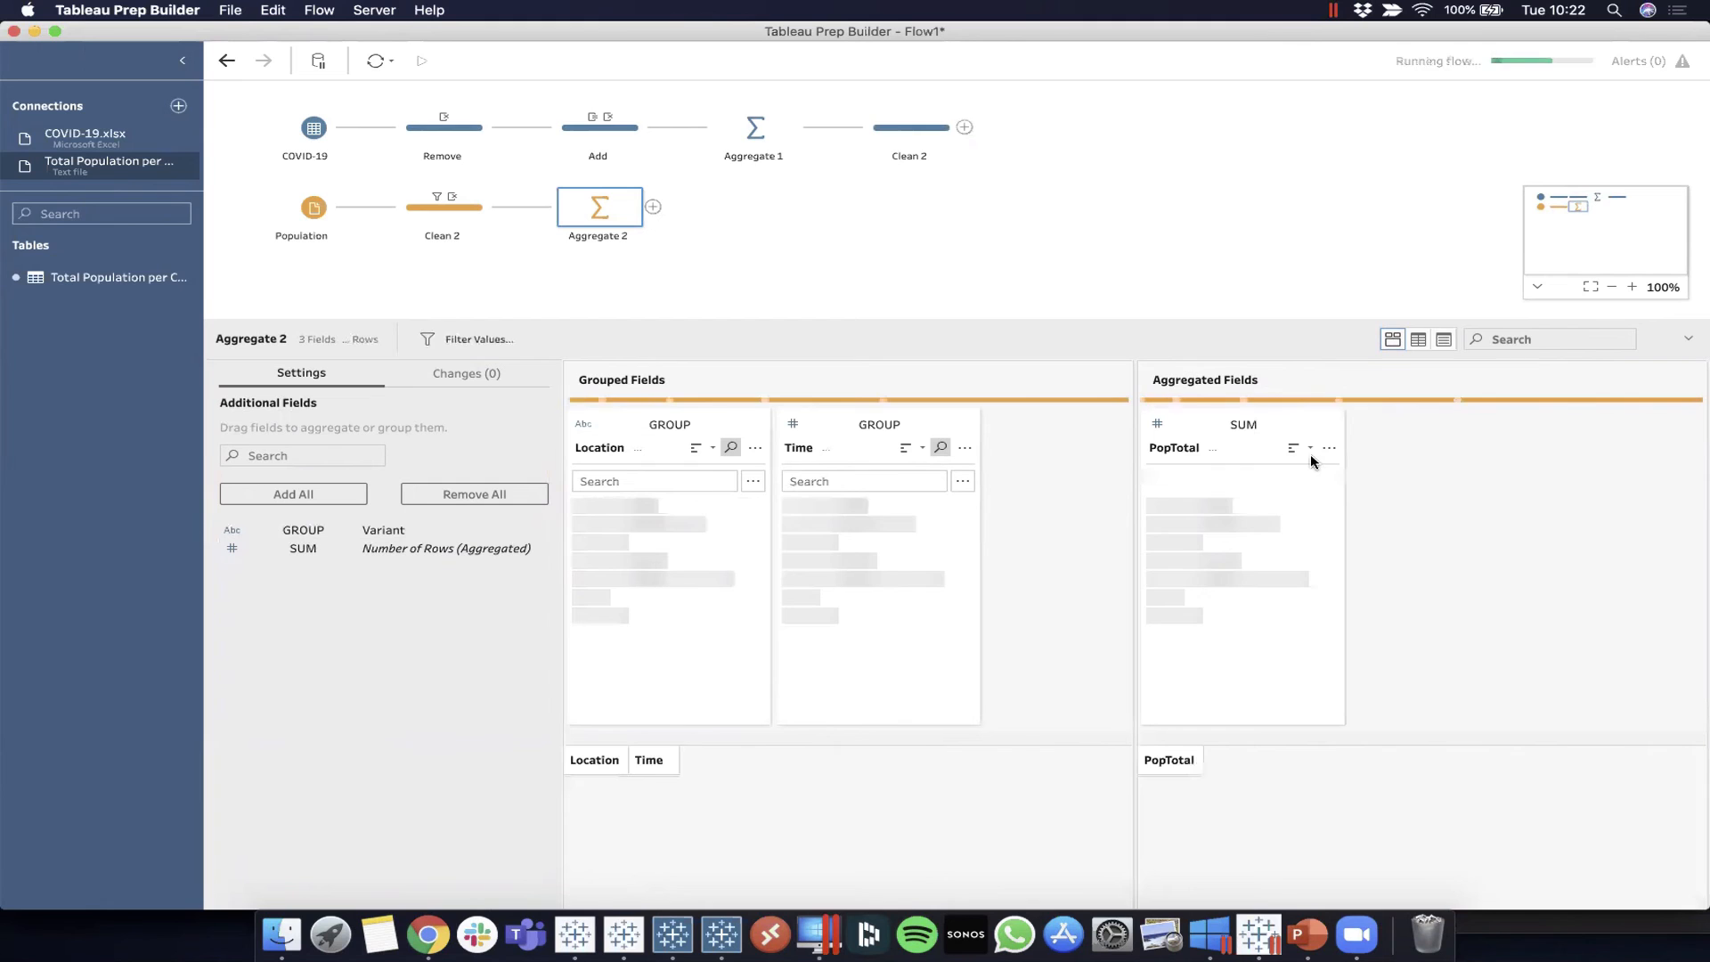
left_click(1243, 424)
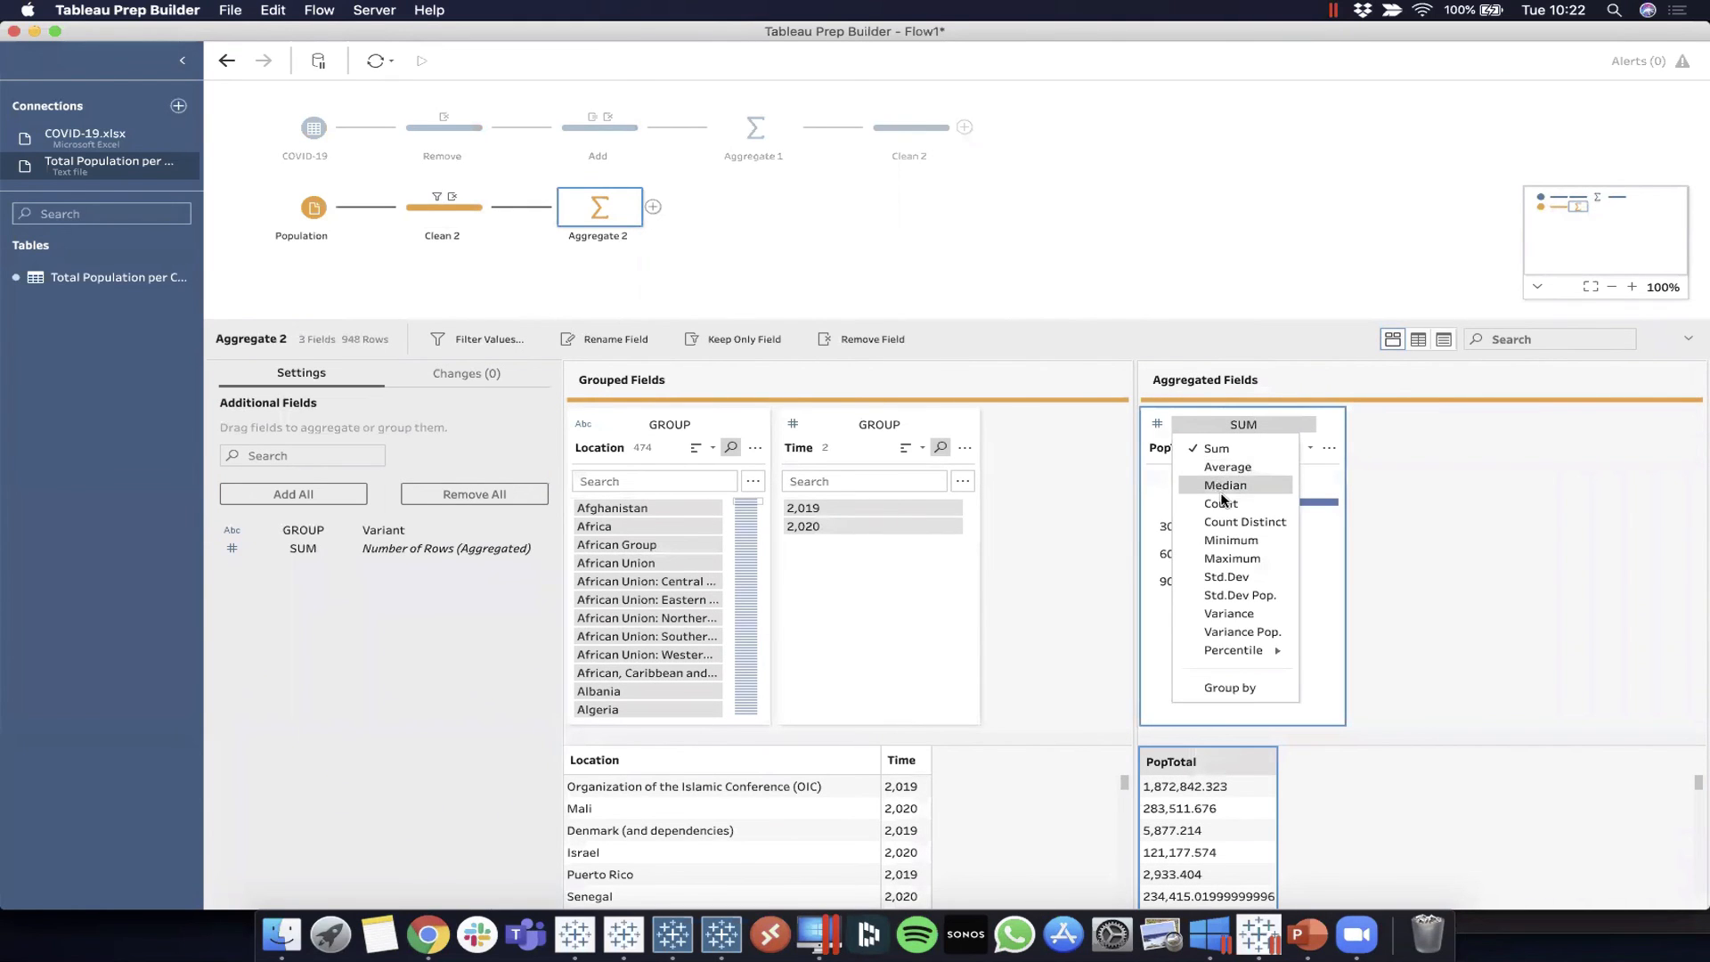
left_click(1241, 539)
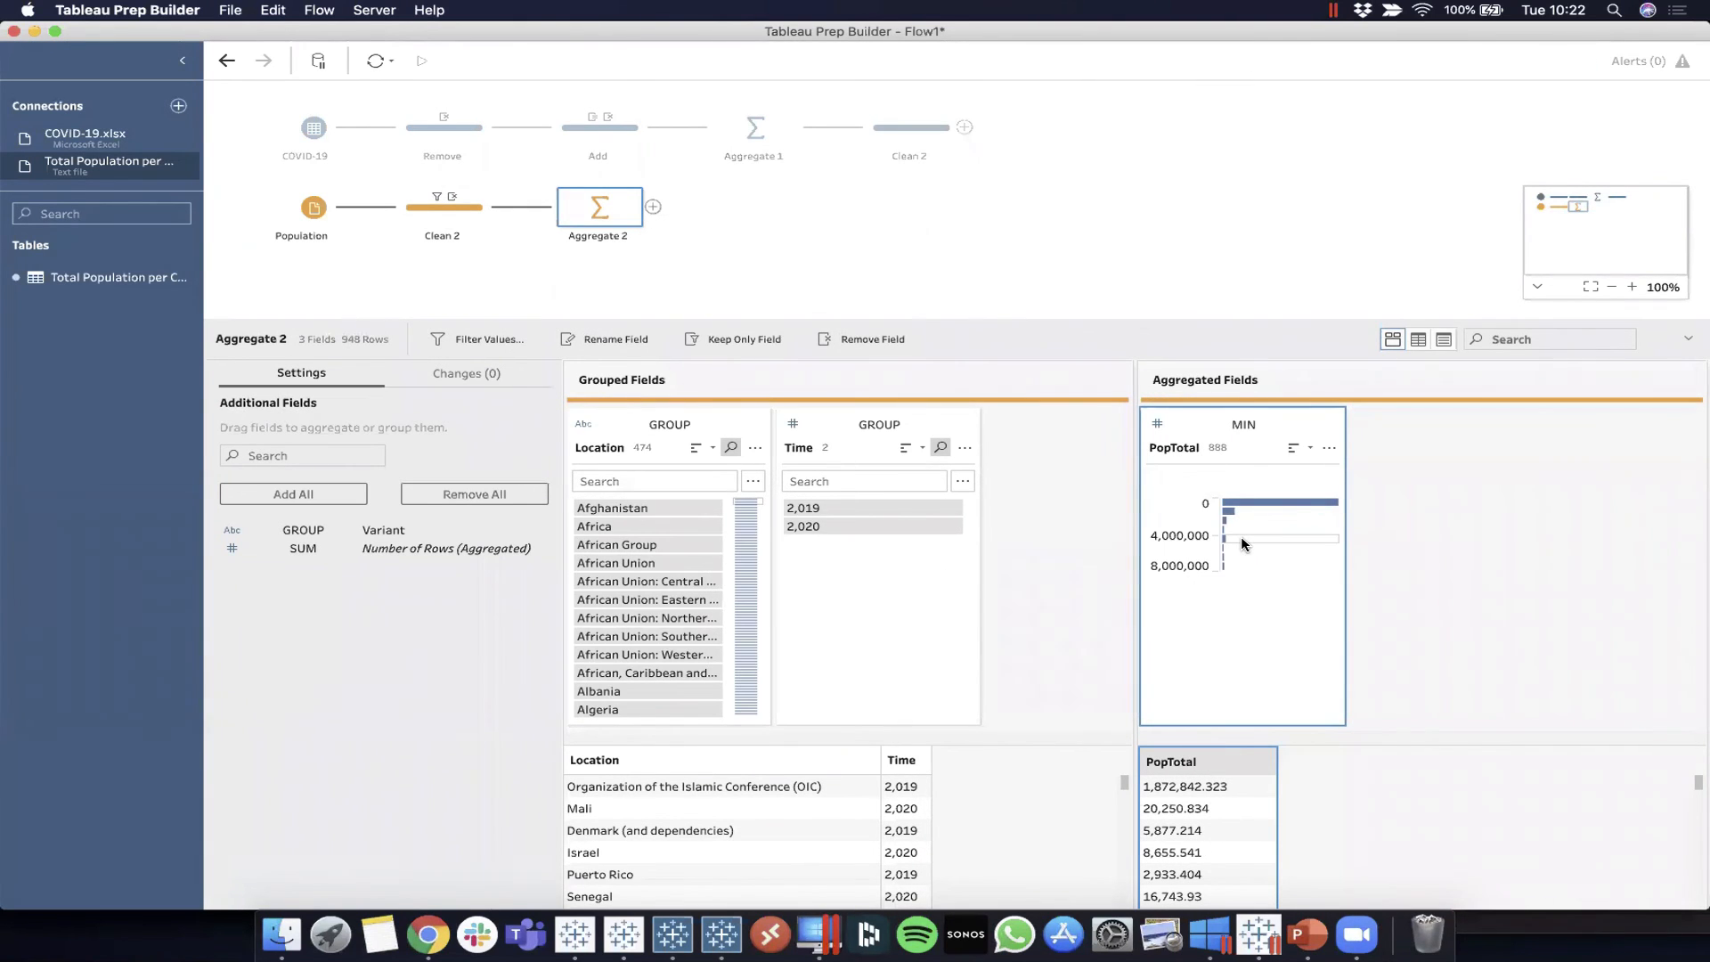
Add a clean step after the population aggregation and check the Belgium rows in its Location field
left_click(653, 207)
left_click(674, 242)
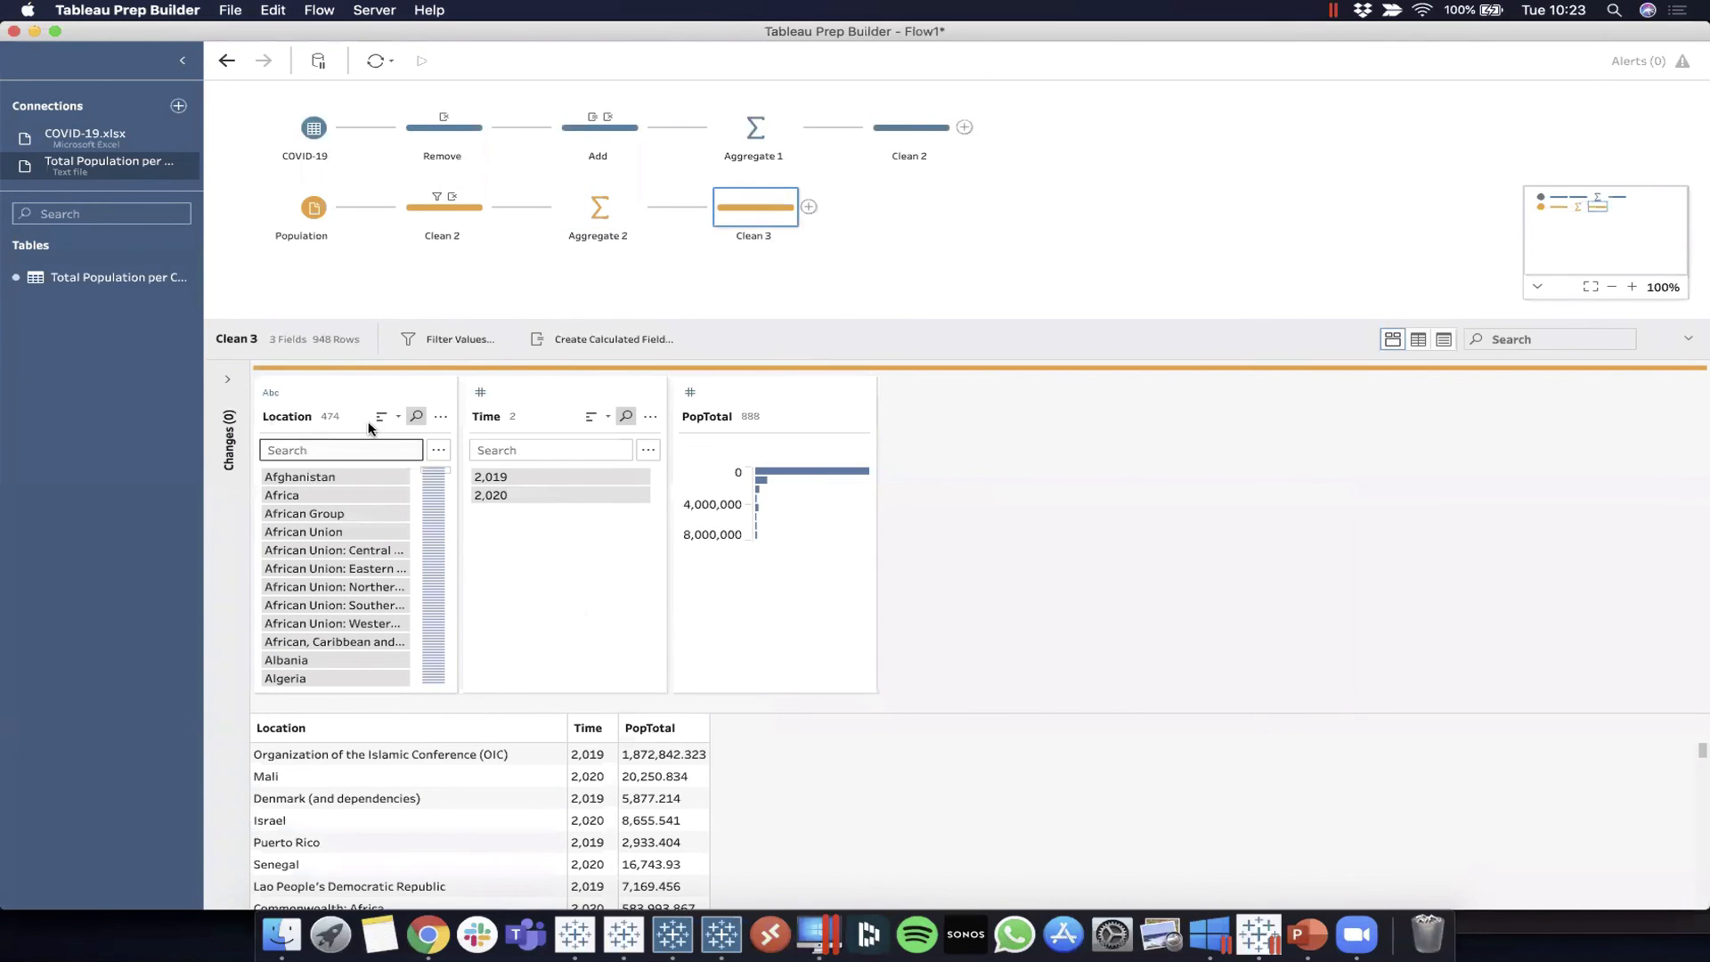
left_click(417, 415)
type("Belgium")
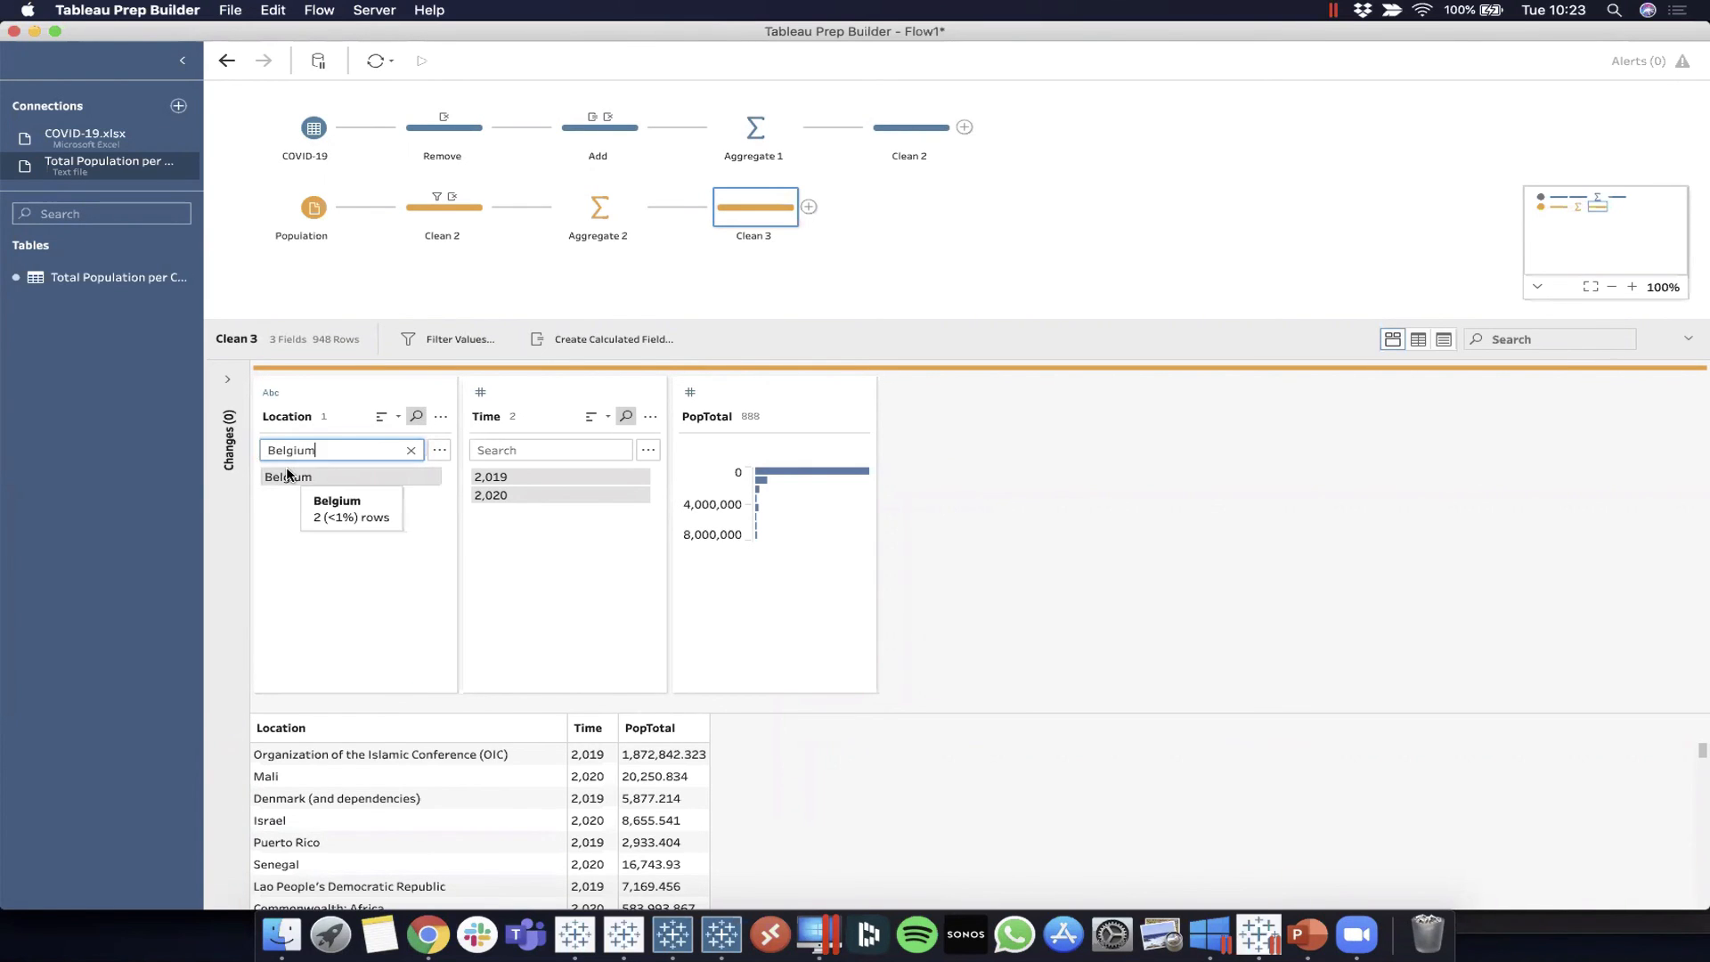
left_click(288, 477)
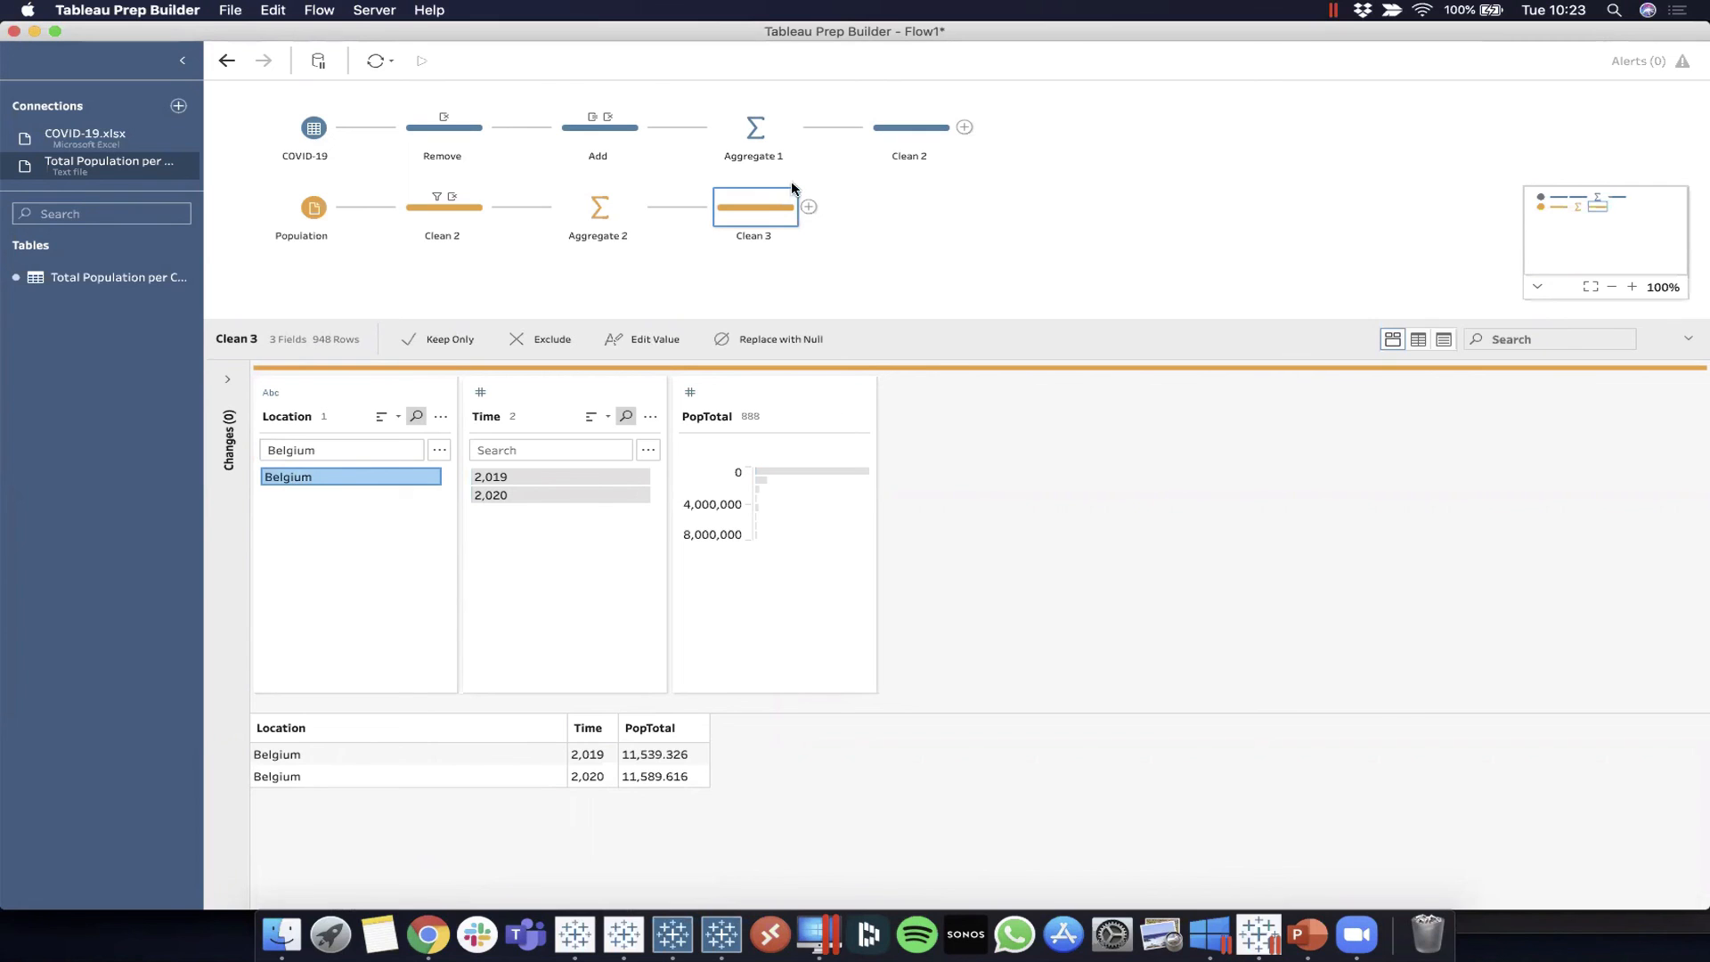
left_click(832, 267)
left_click(767, 221)
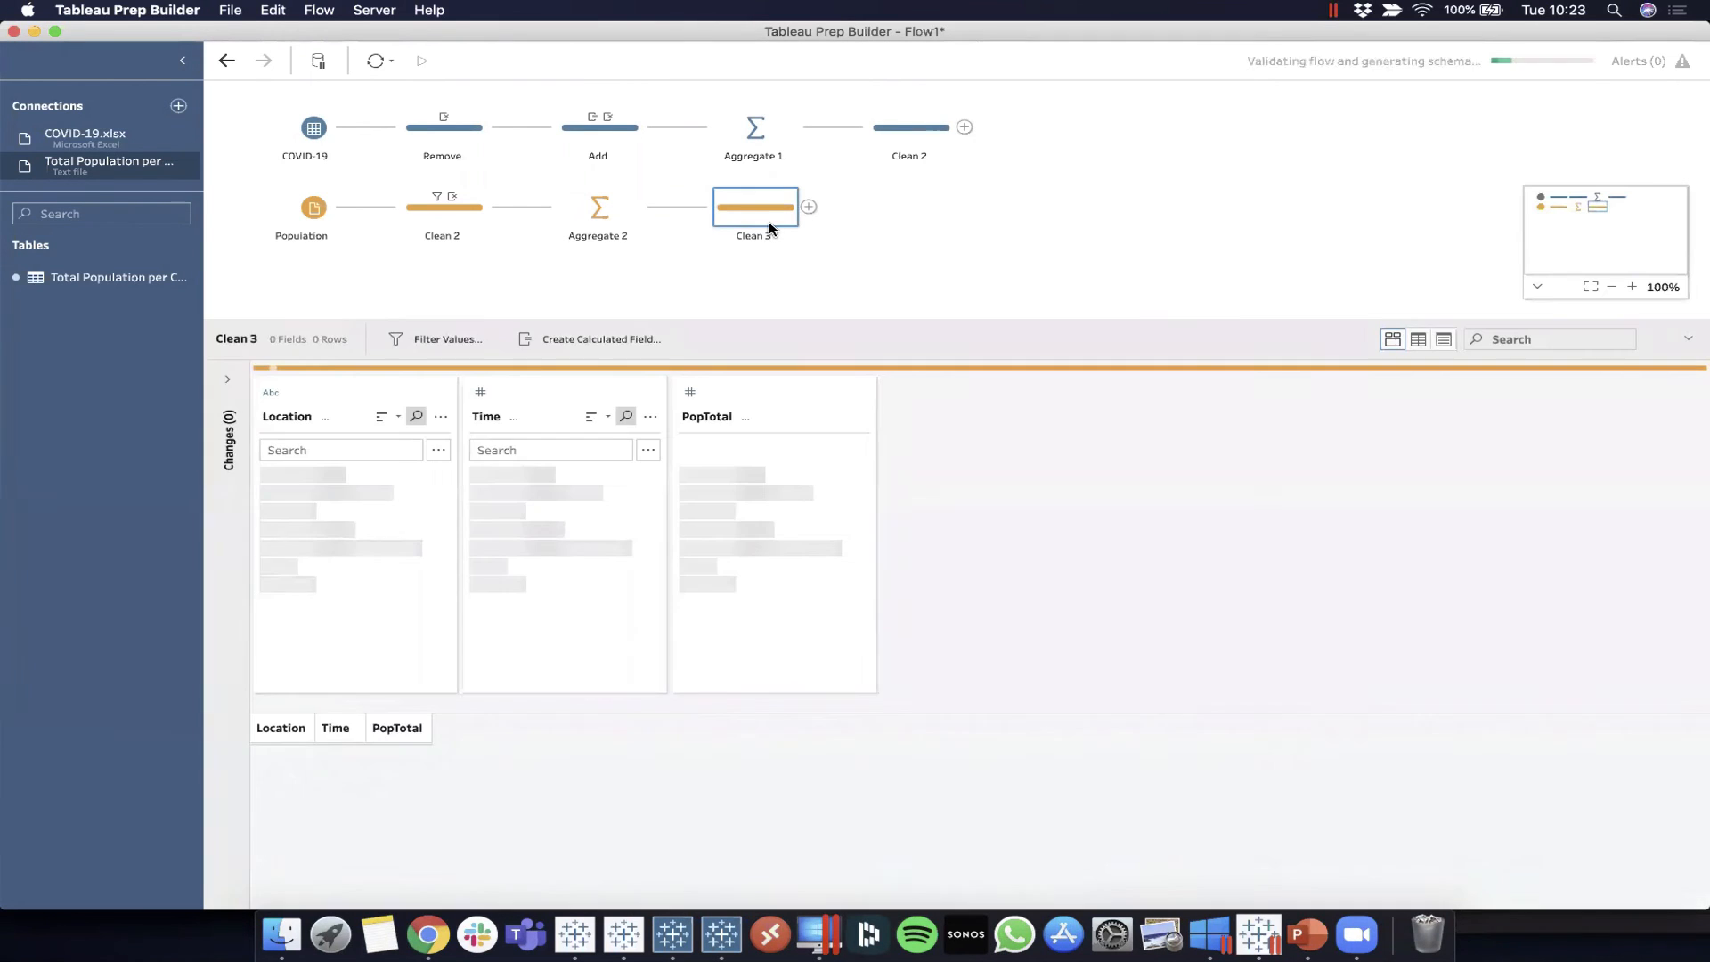
Rename the last clean steps of the population and COVID-19 branches to "Final check"
left_click(910, 127)
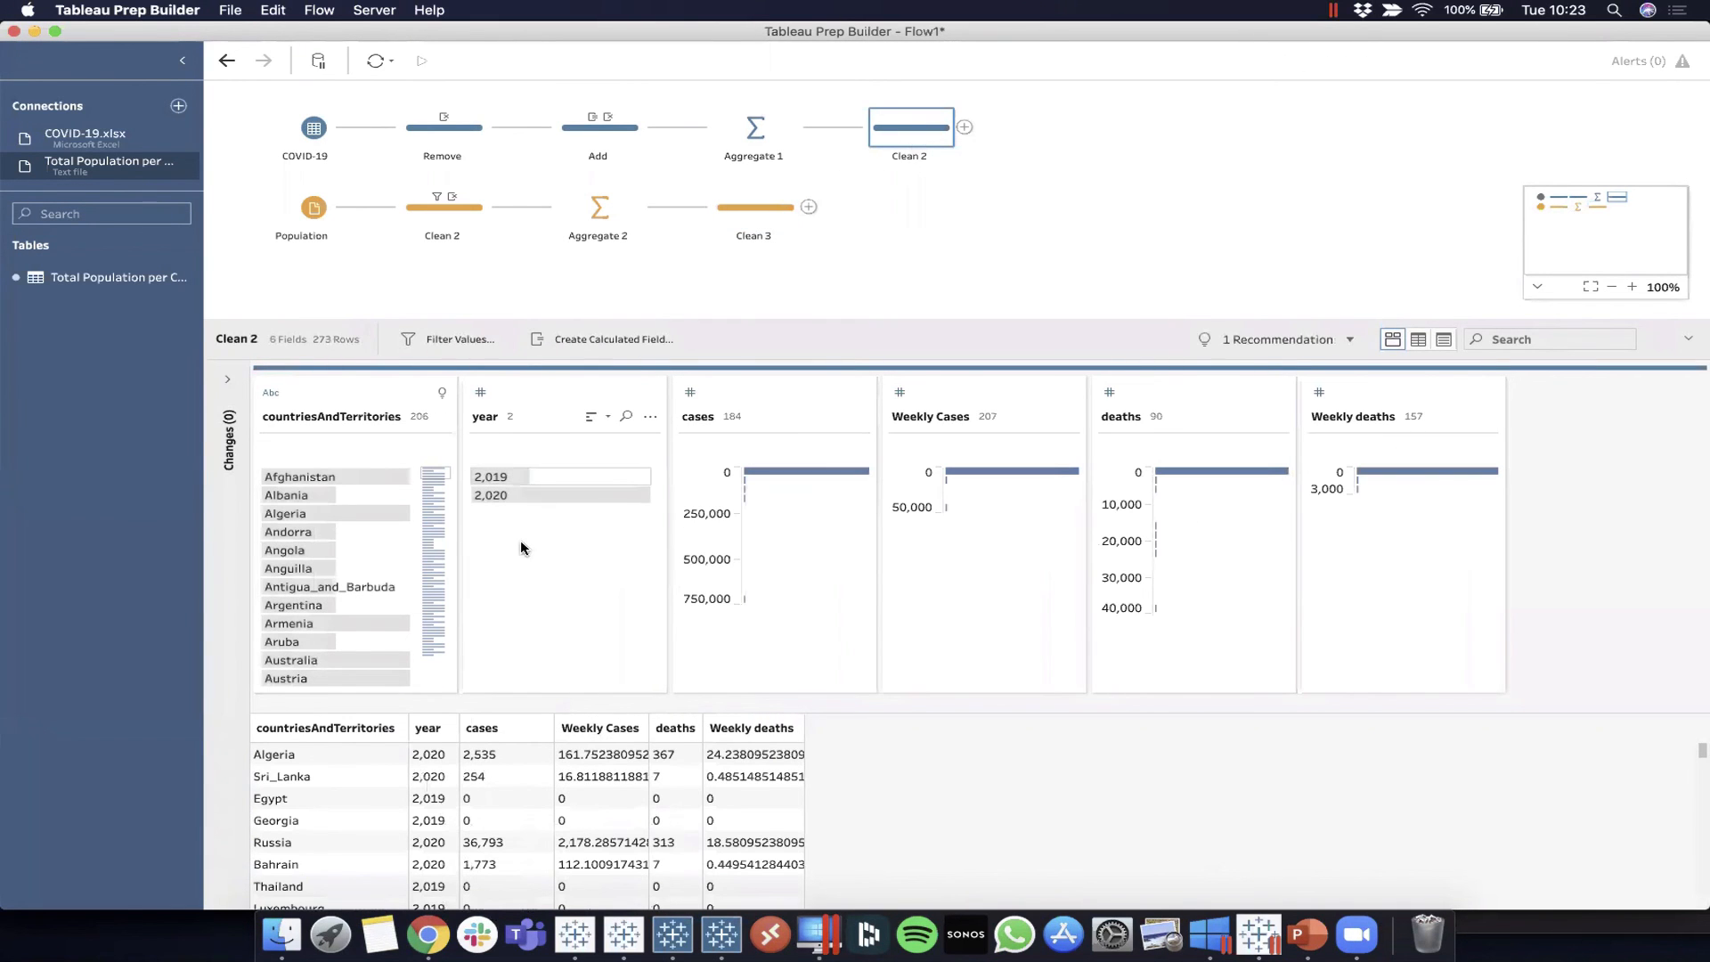
double_click(745, 236)
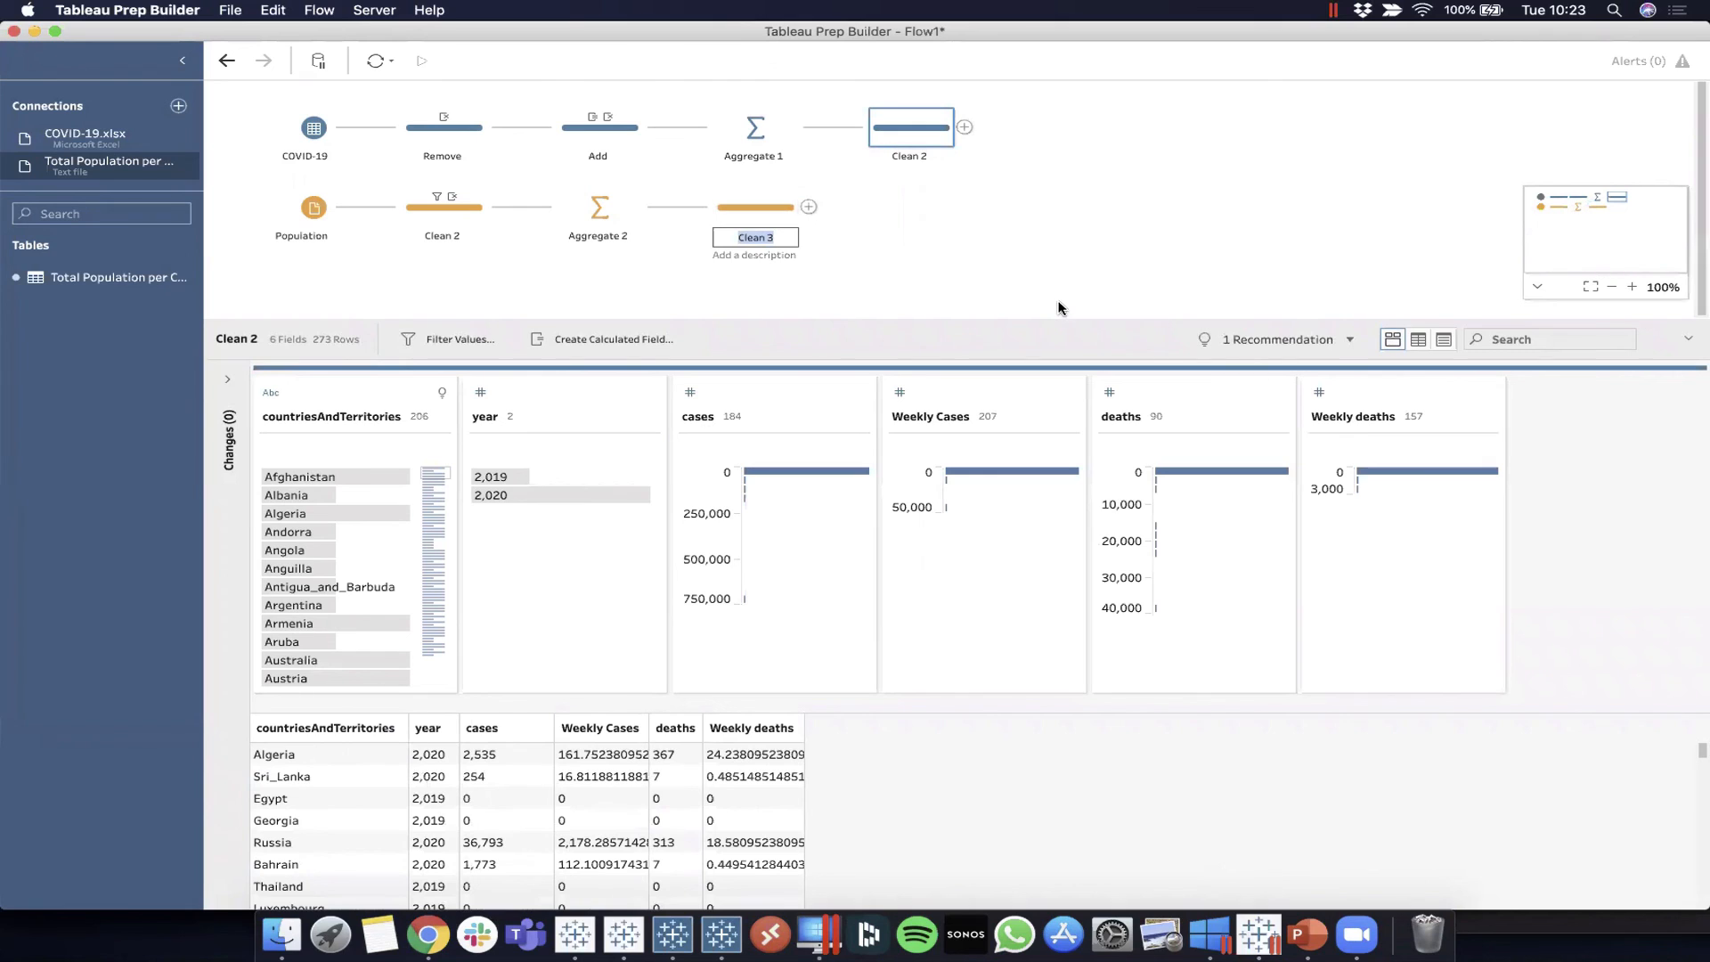
type("Final check")
key("Return")
type("Final check")
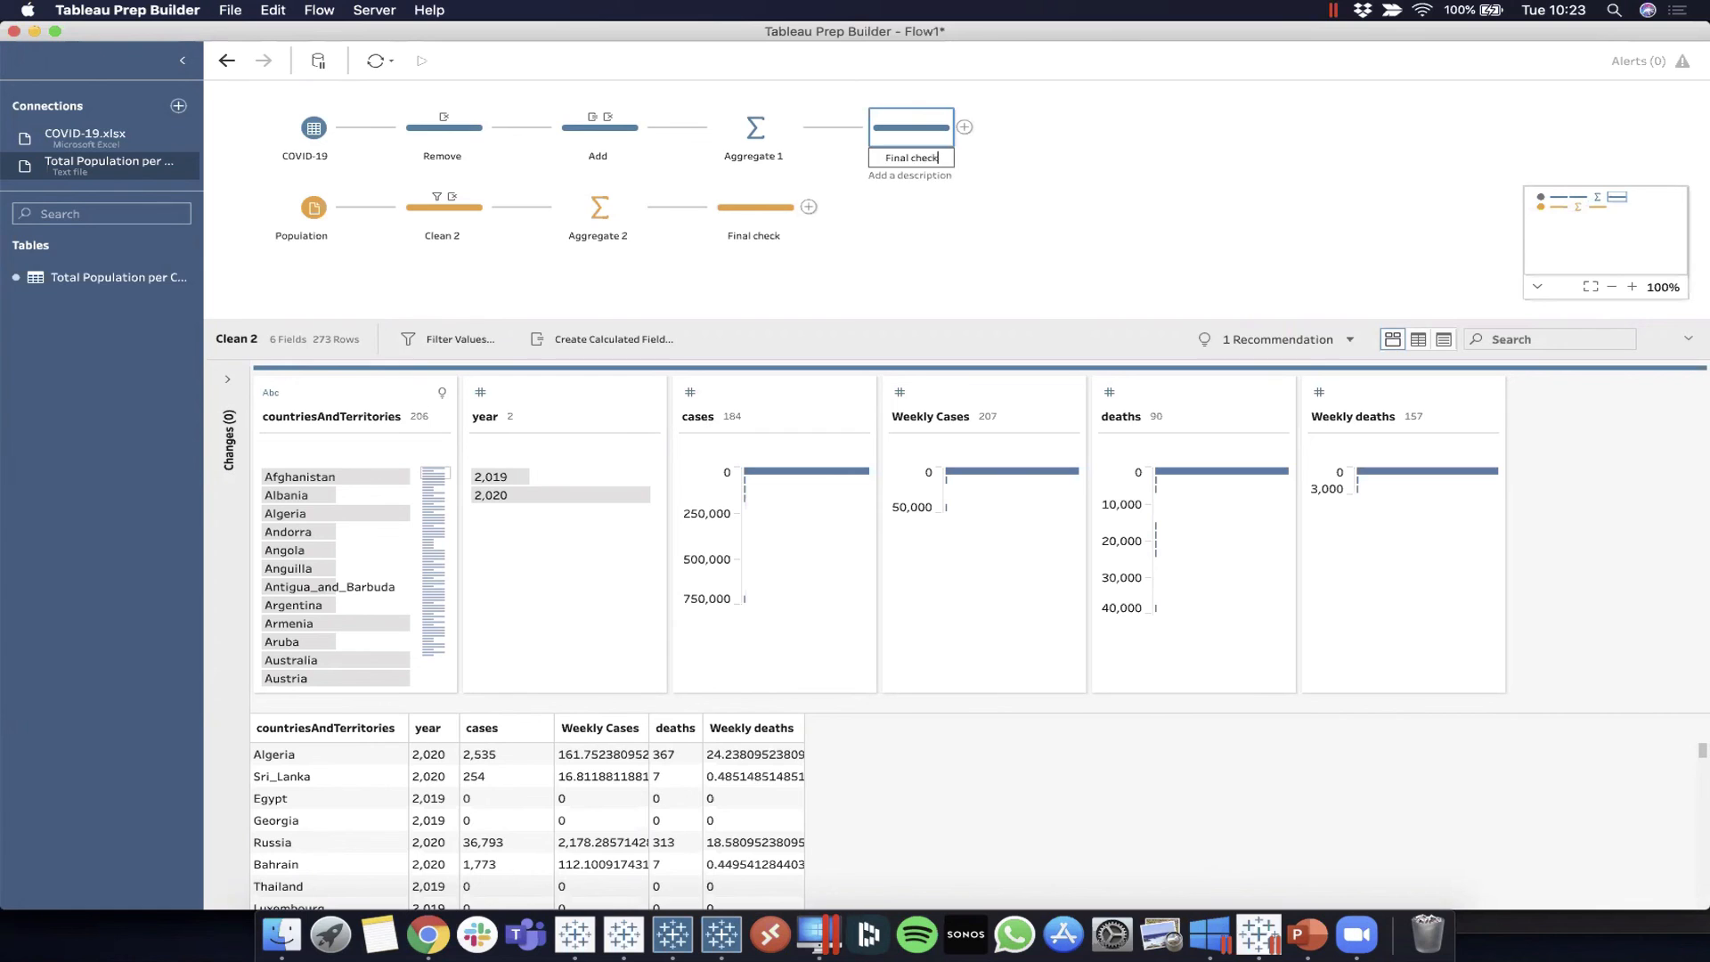
key("Return")
Join the population Final check step to the COVID-19 one with the clause countriesAndTerritories = Location
left_click_drag(754, 206, 969, 125)
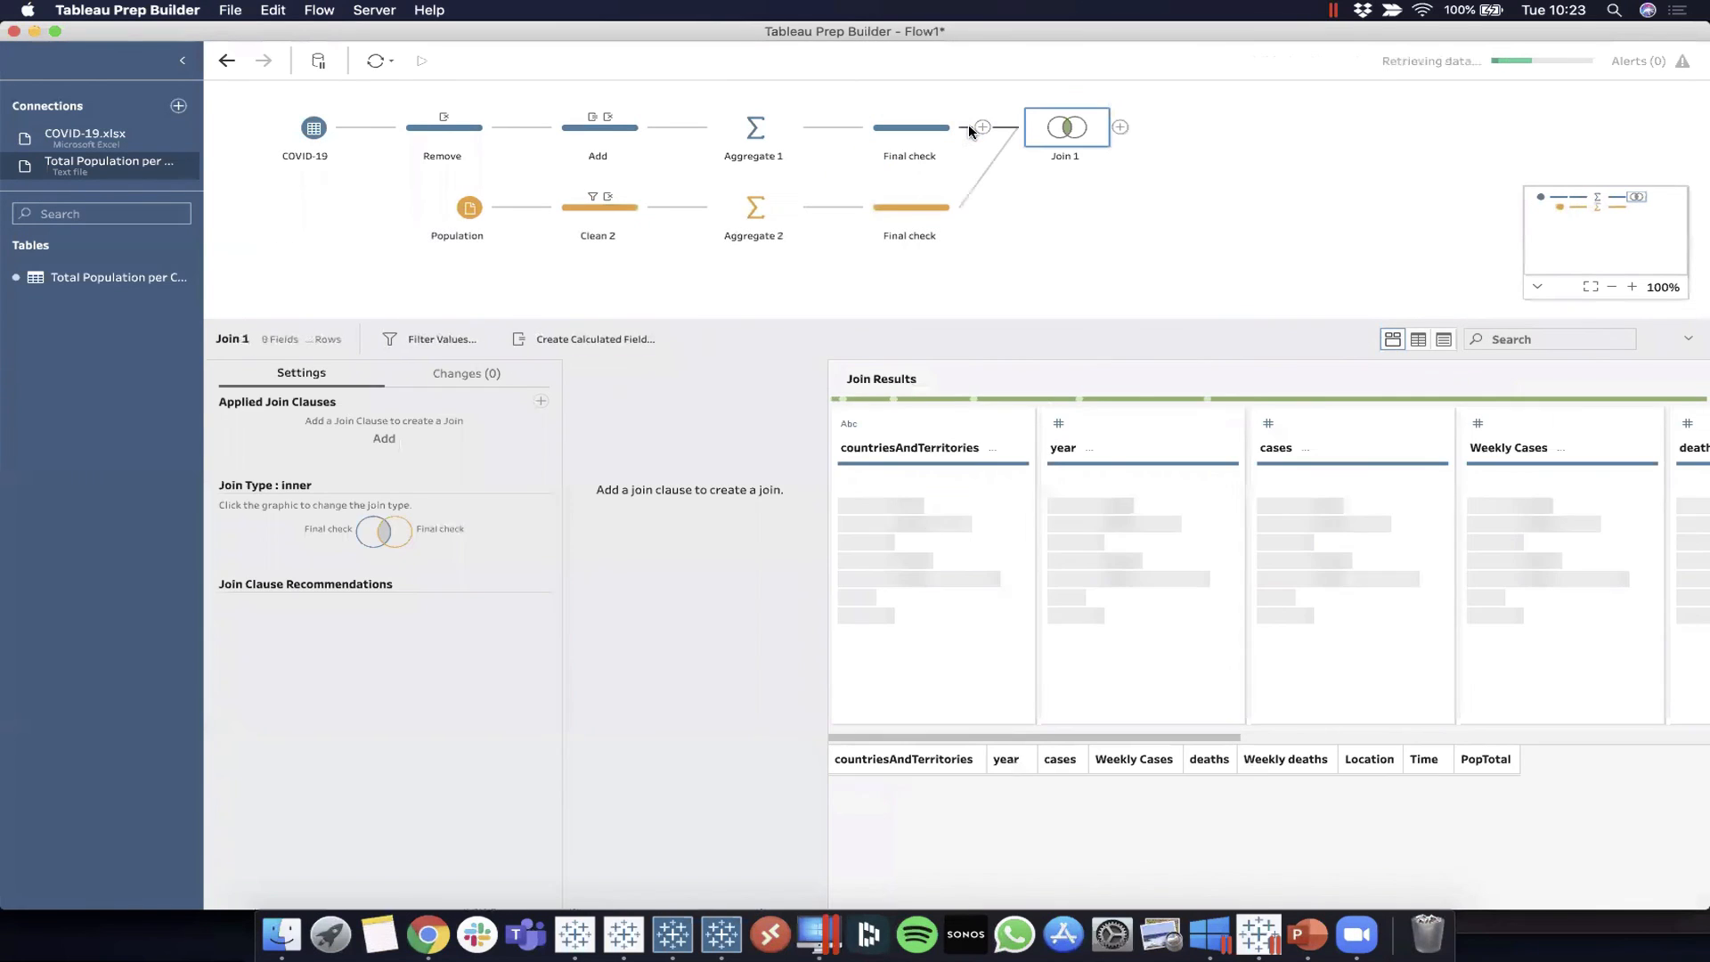
left_click(384, 439)
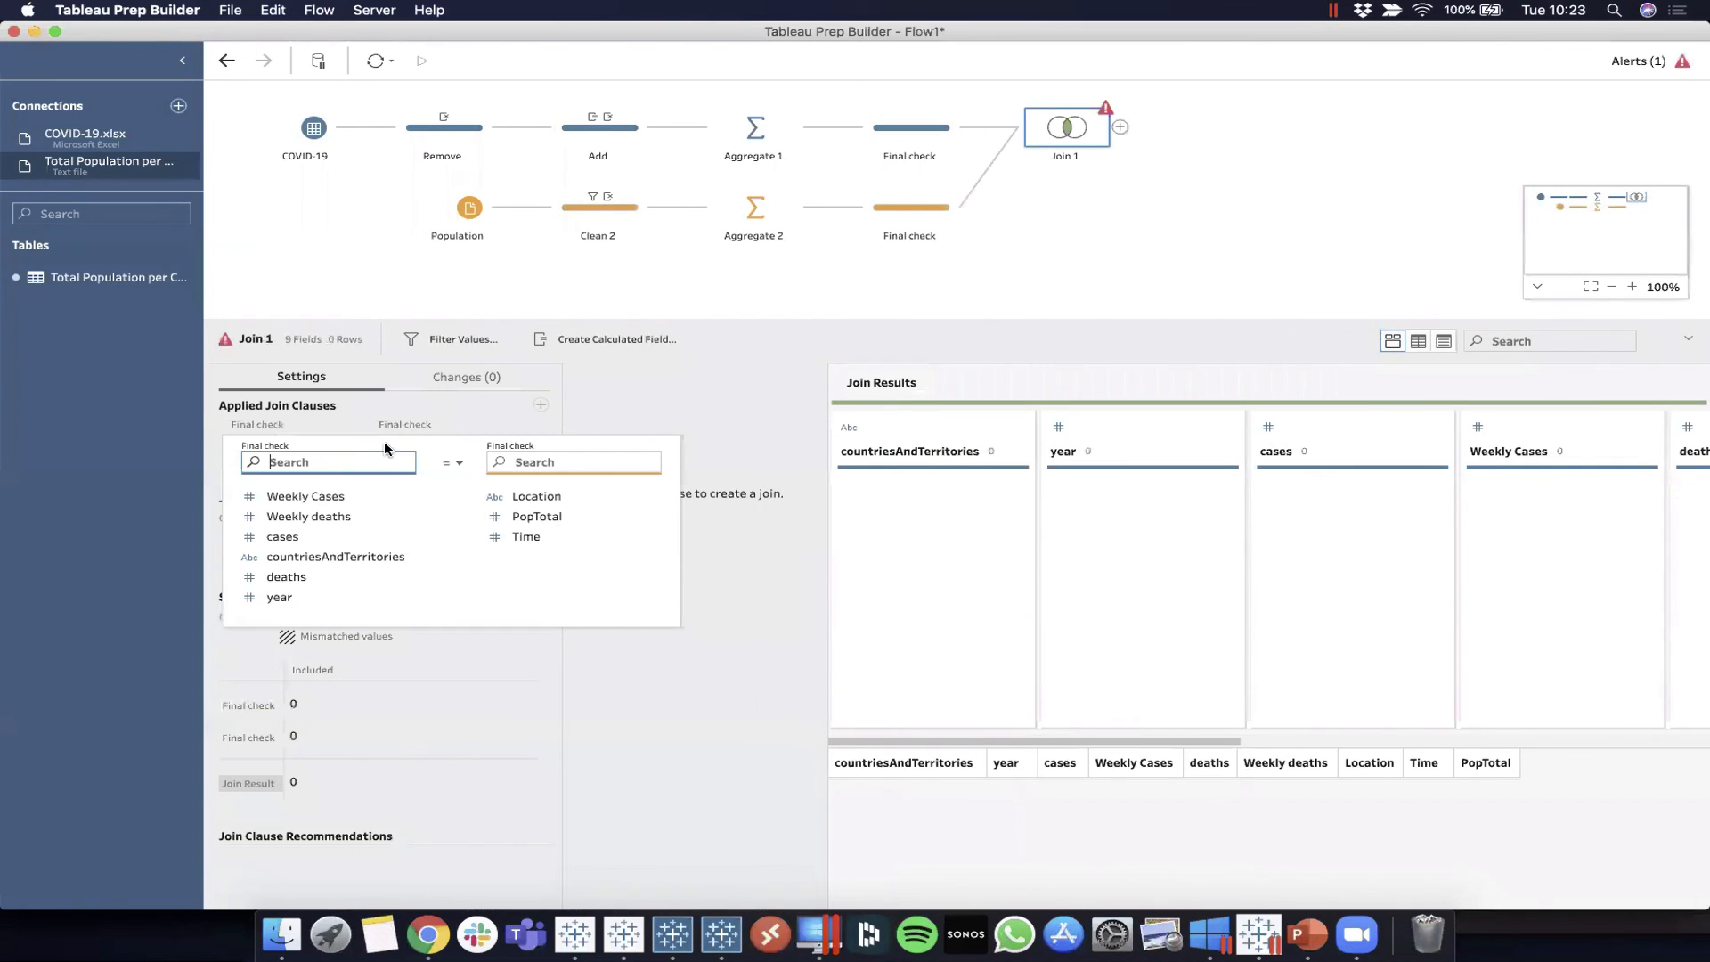
left_click(317, 554)
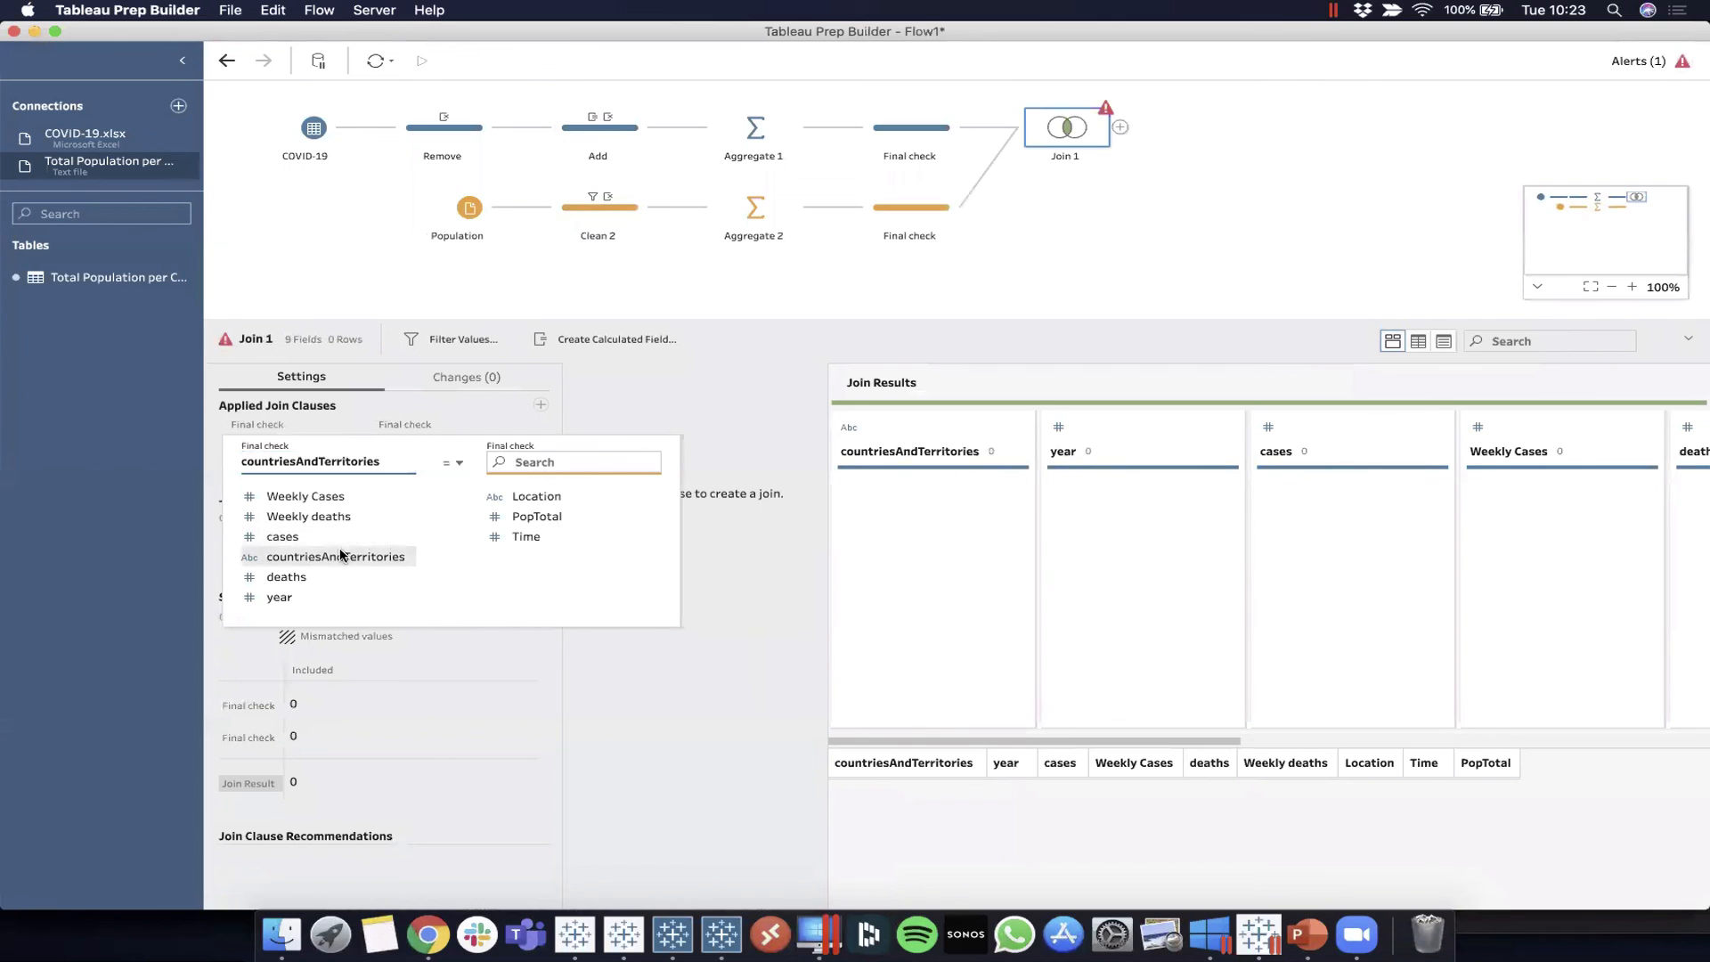
left_click(509, 496)
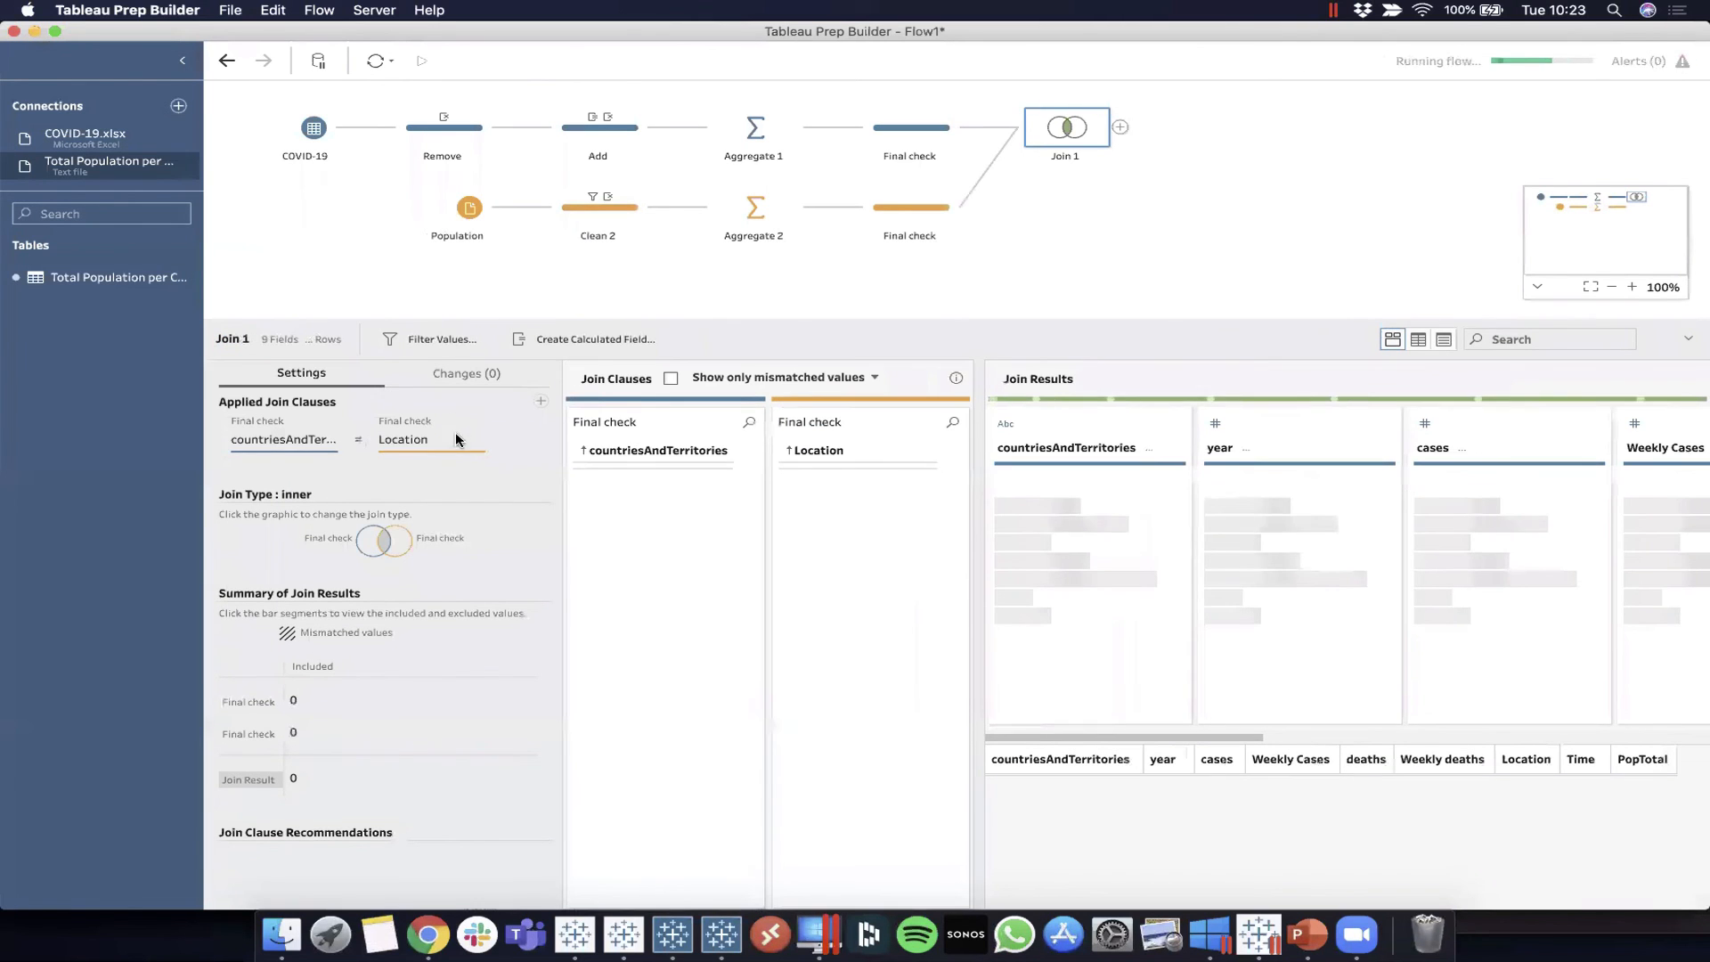
Add a second join clause matching year to Time
left_click(289, 439)
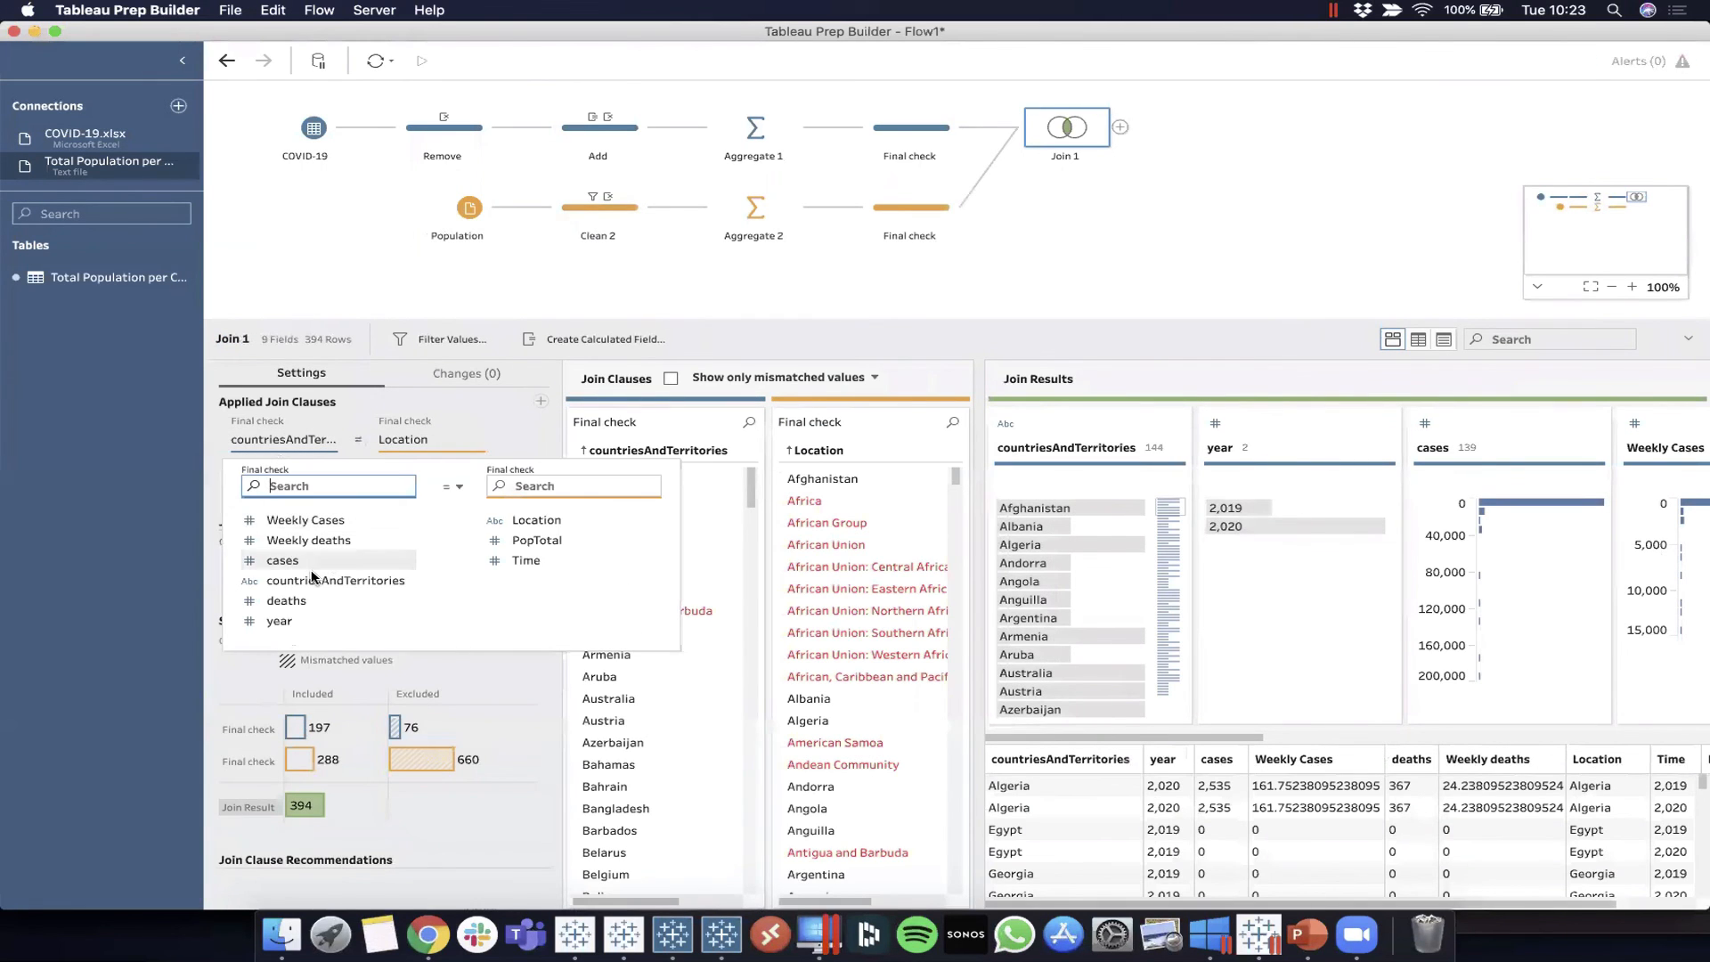
left_click(279, 621)
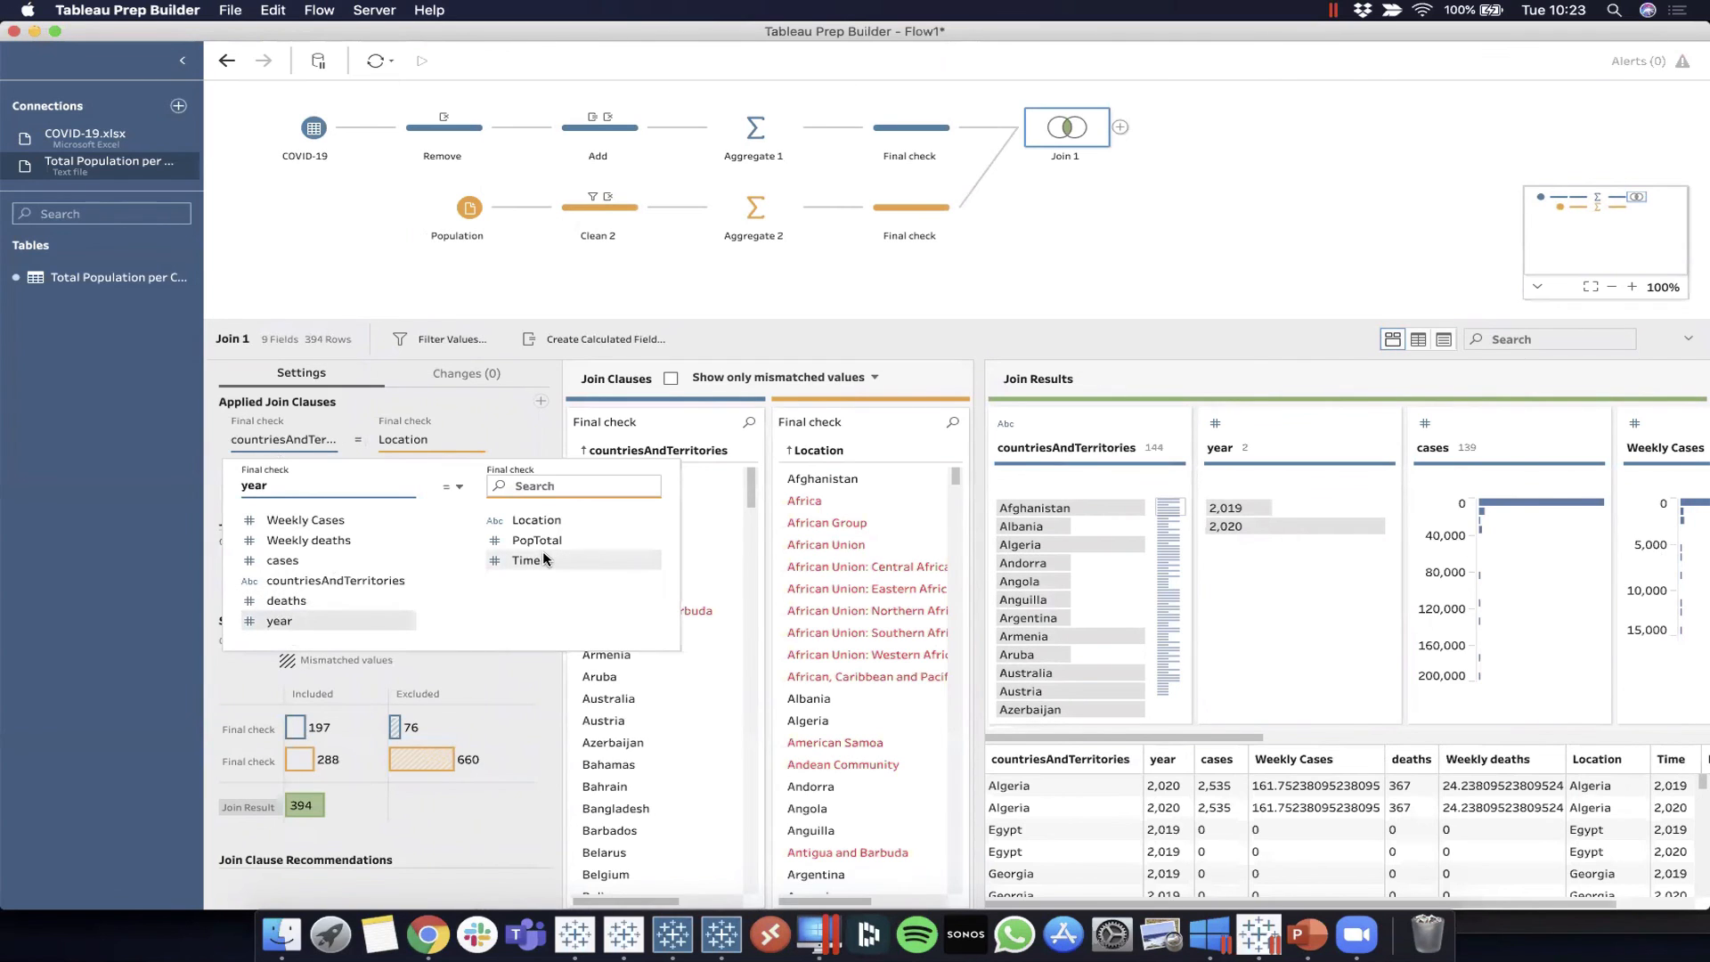
left_click(542, 560)
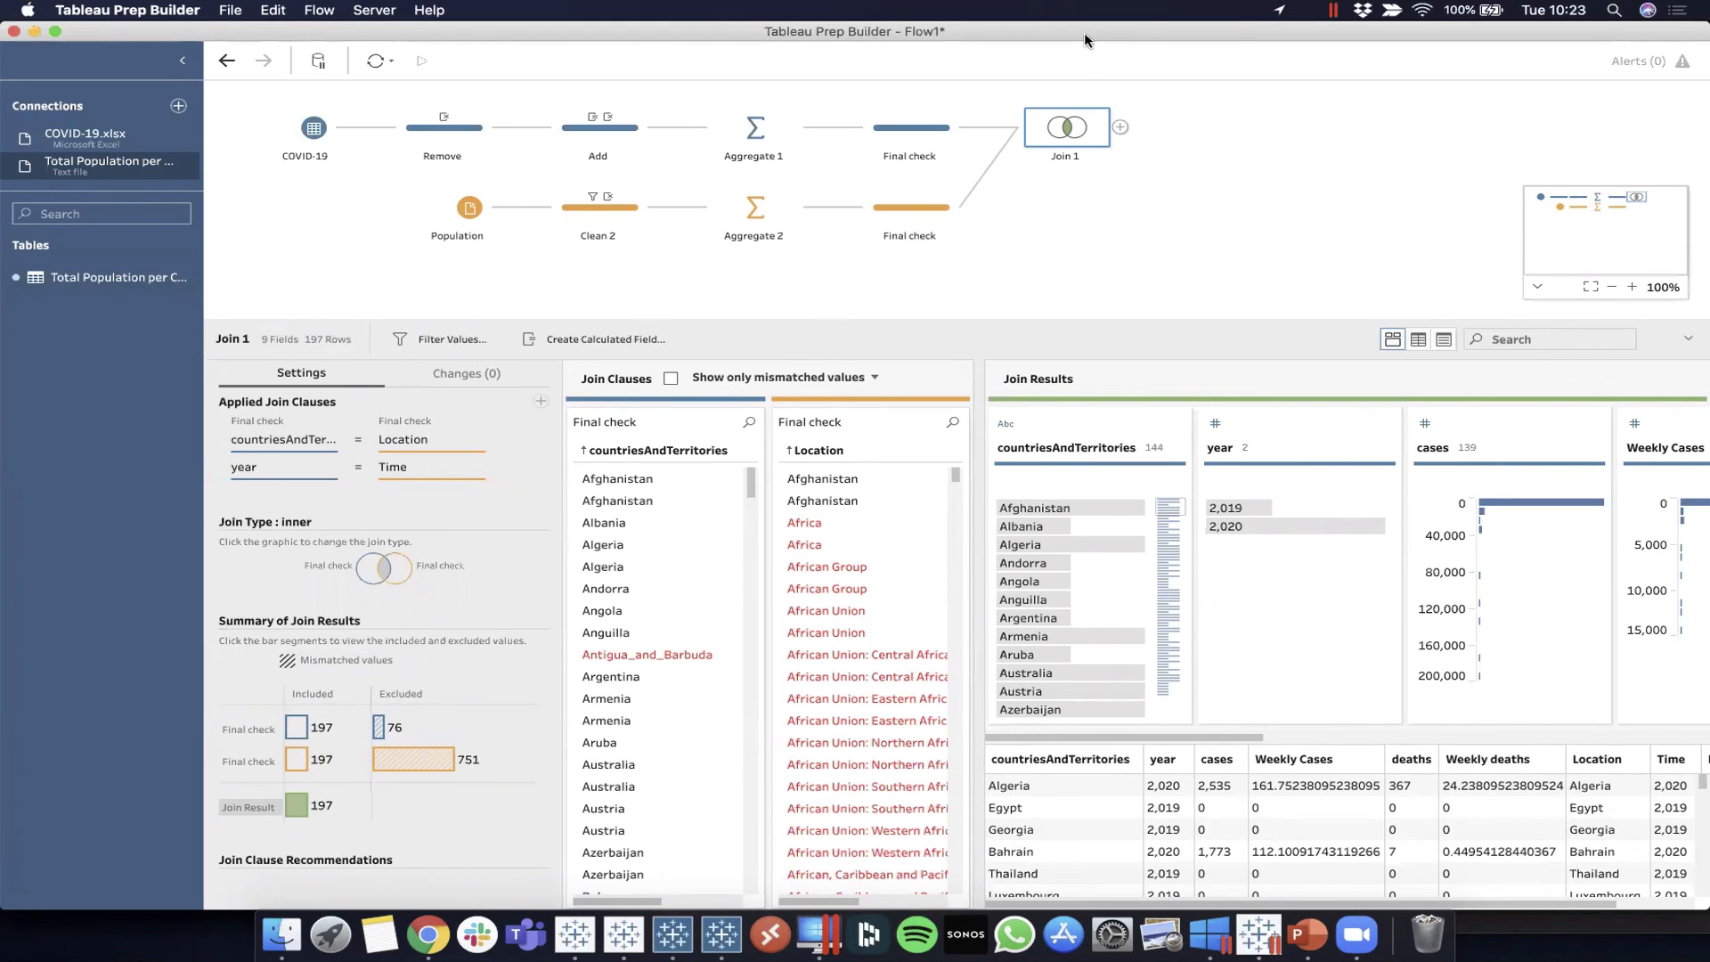
left_click(1225, 202)
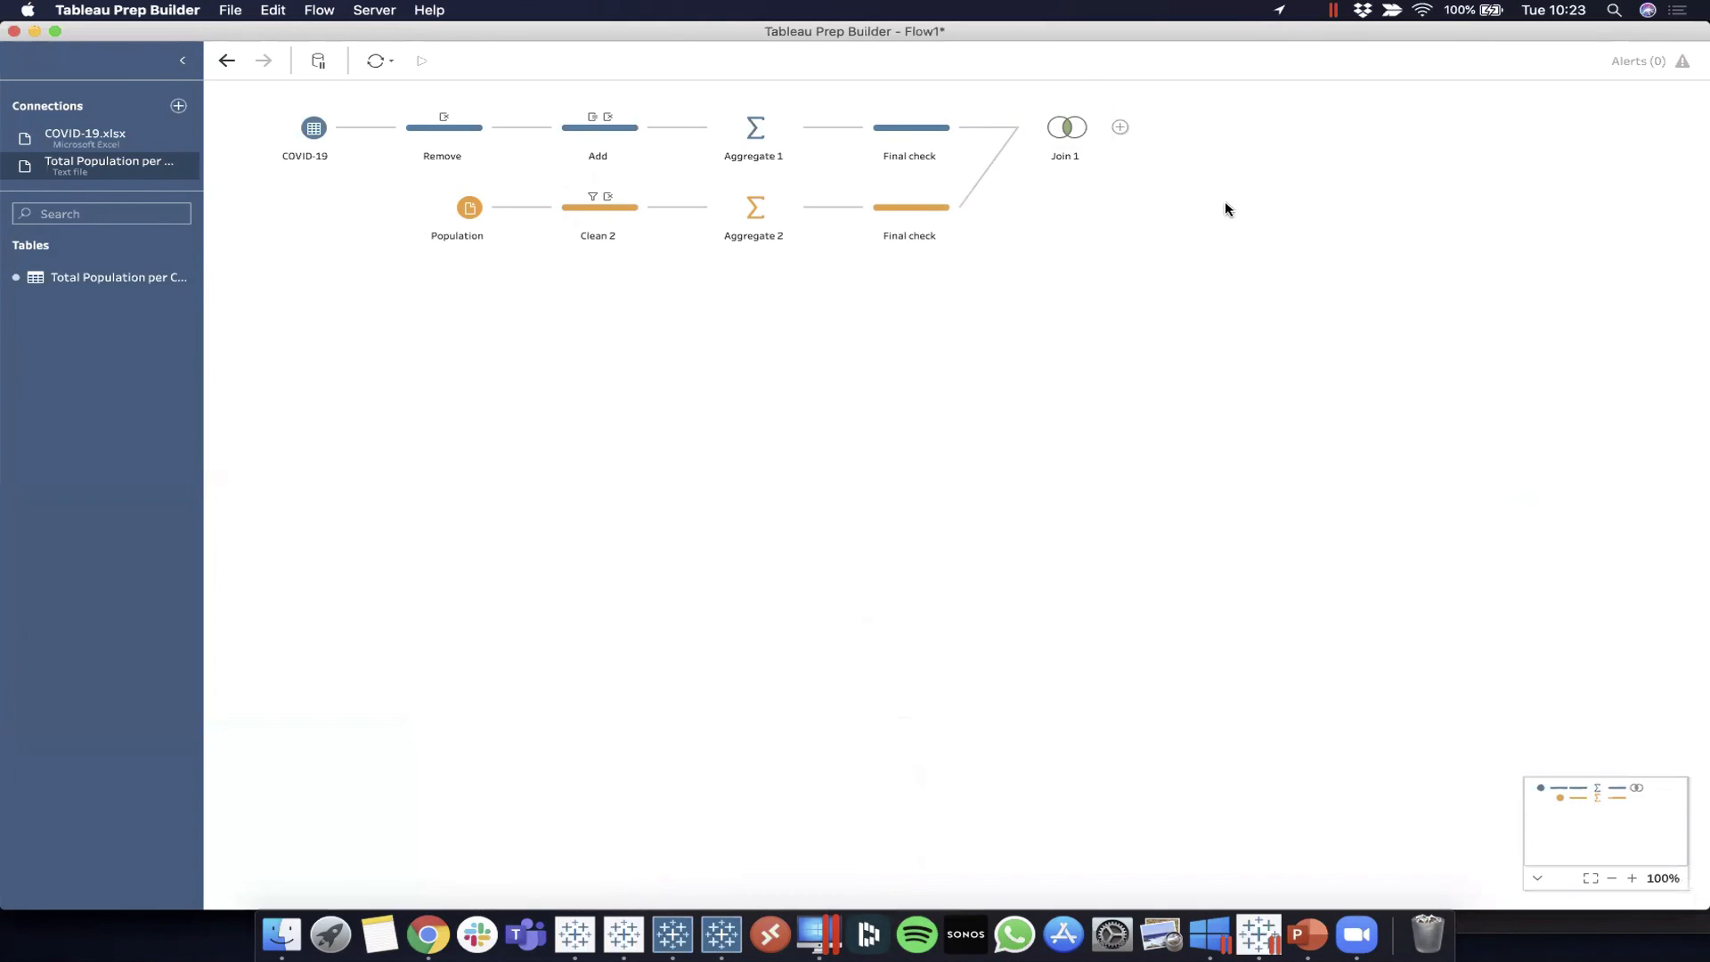
left_click(1061, 138)
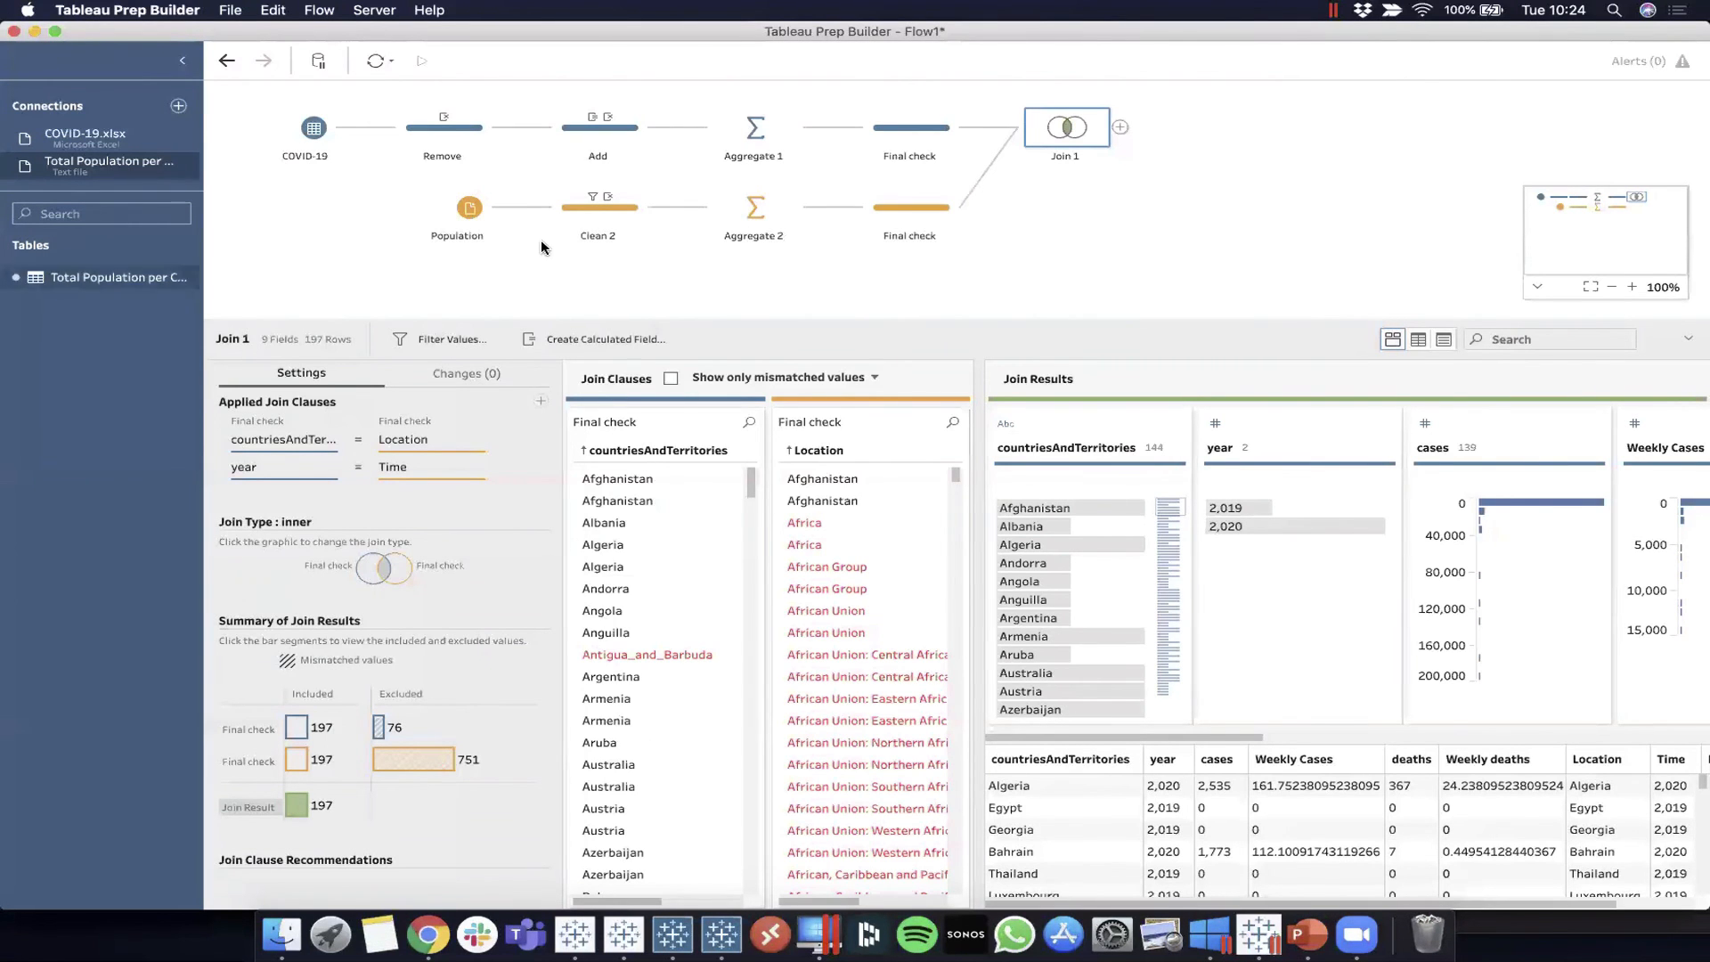
left_click(1028, 253)
left_click(1051, 127)
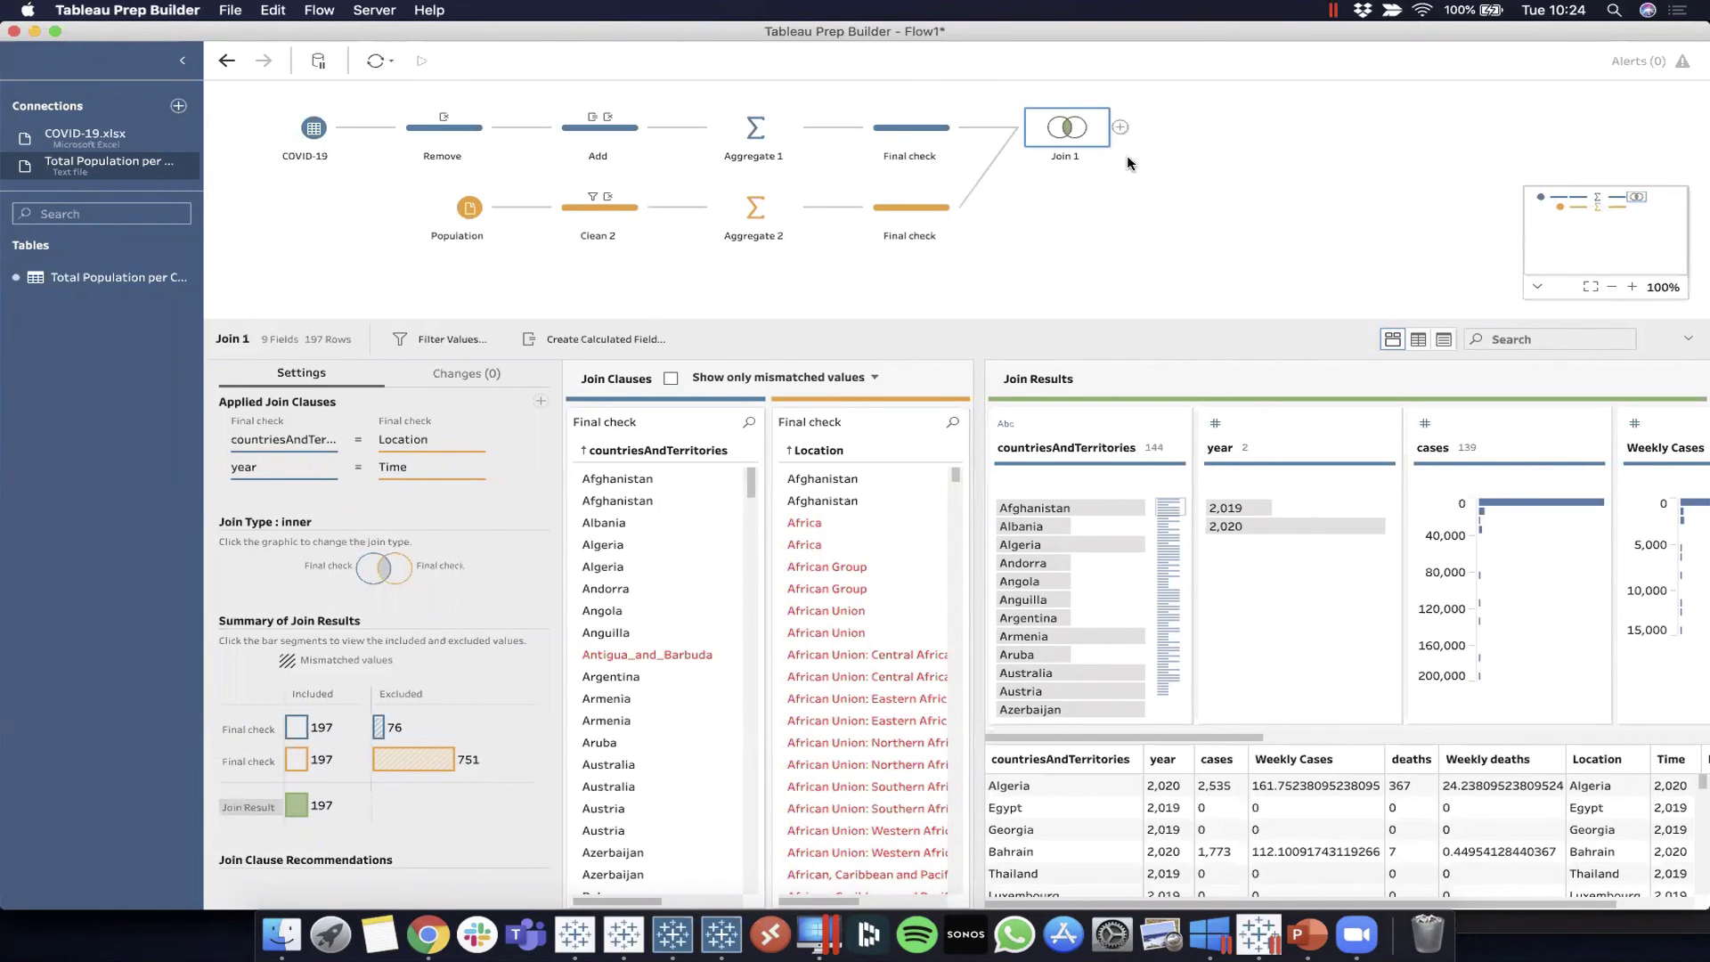
Add a clean step after the join and rename the countriesAndTerritories field to Countries
left_click(1121, 127)
left_click(1176, 172)
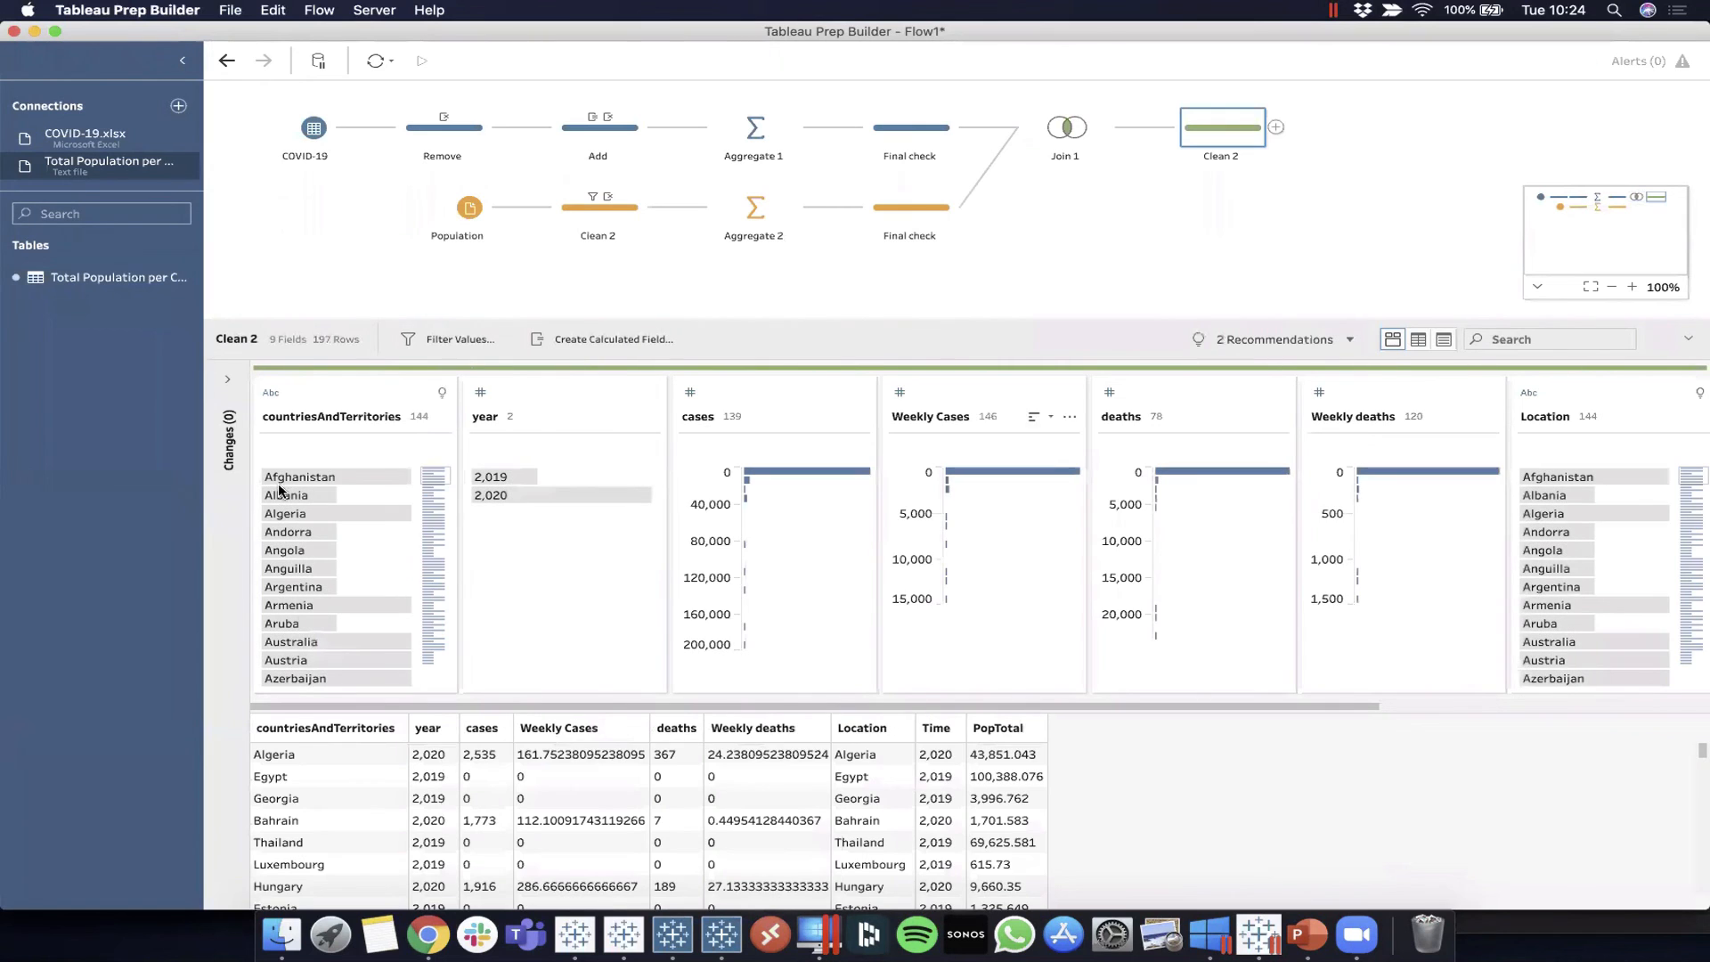
double_click(314, 415)
type("Countir")
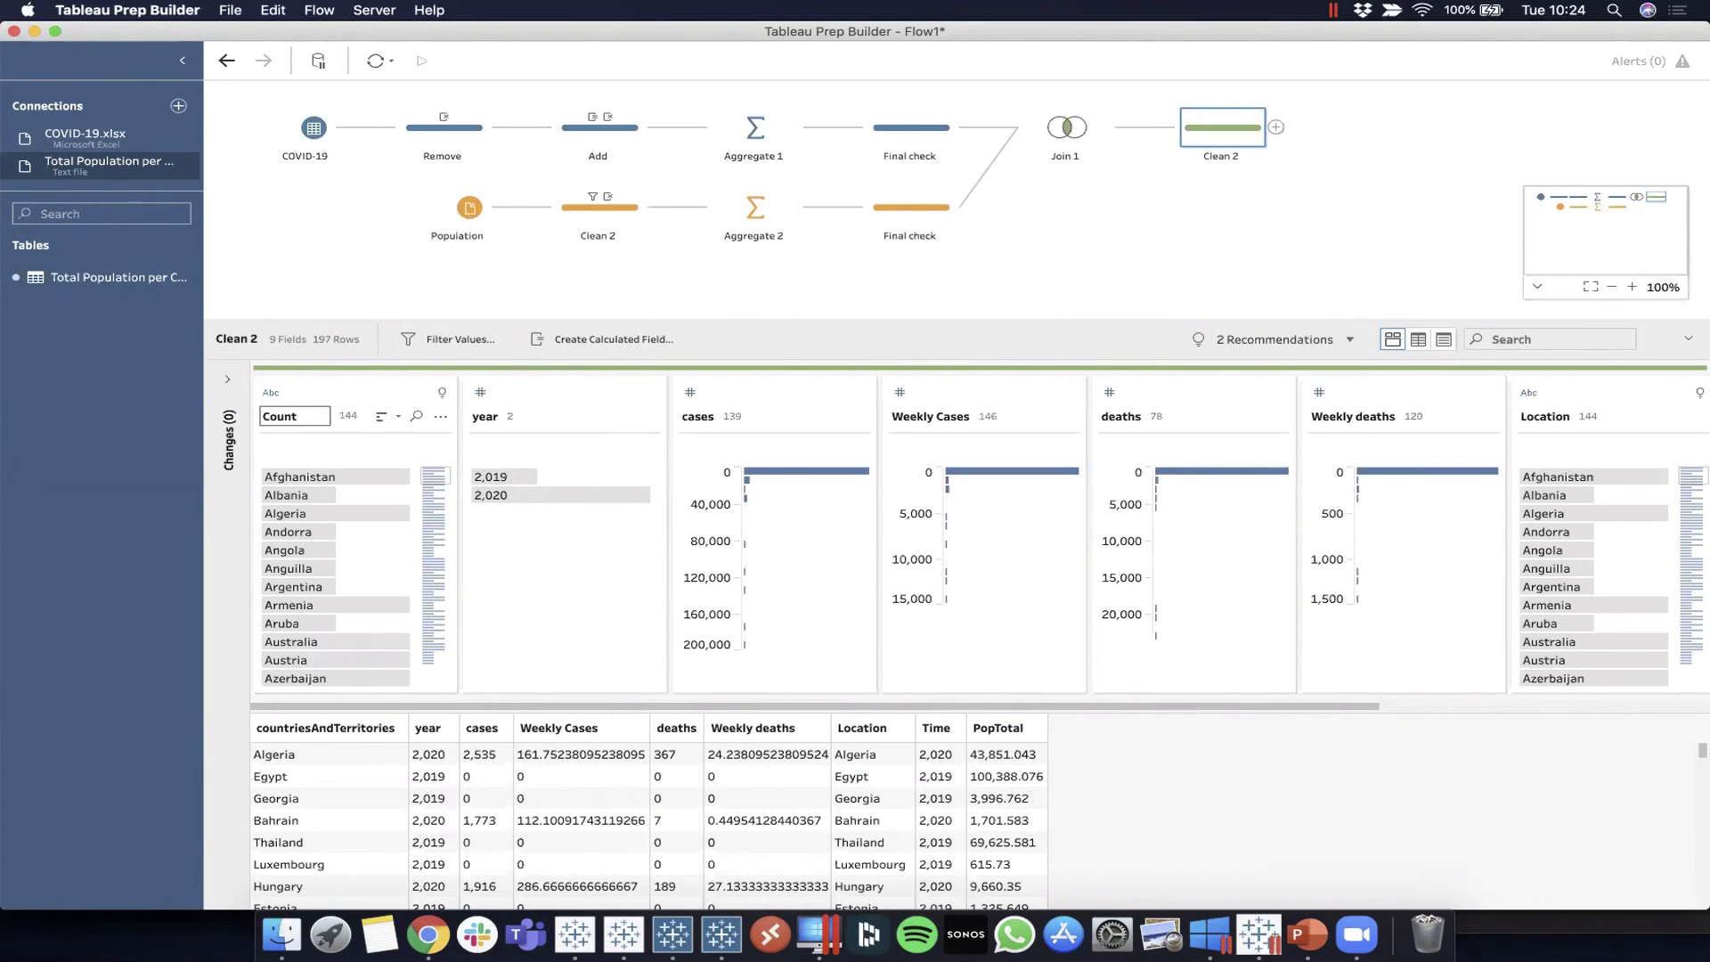
key("Return")
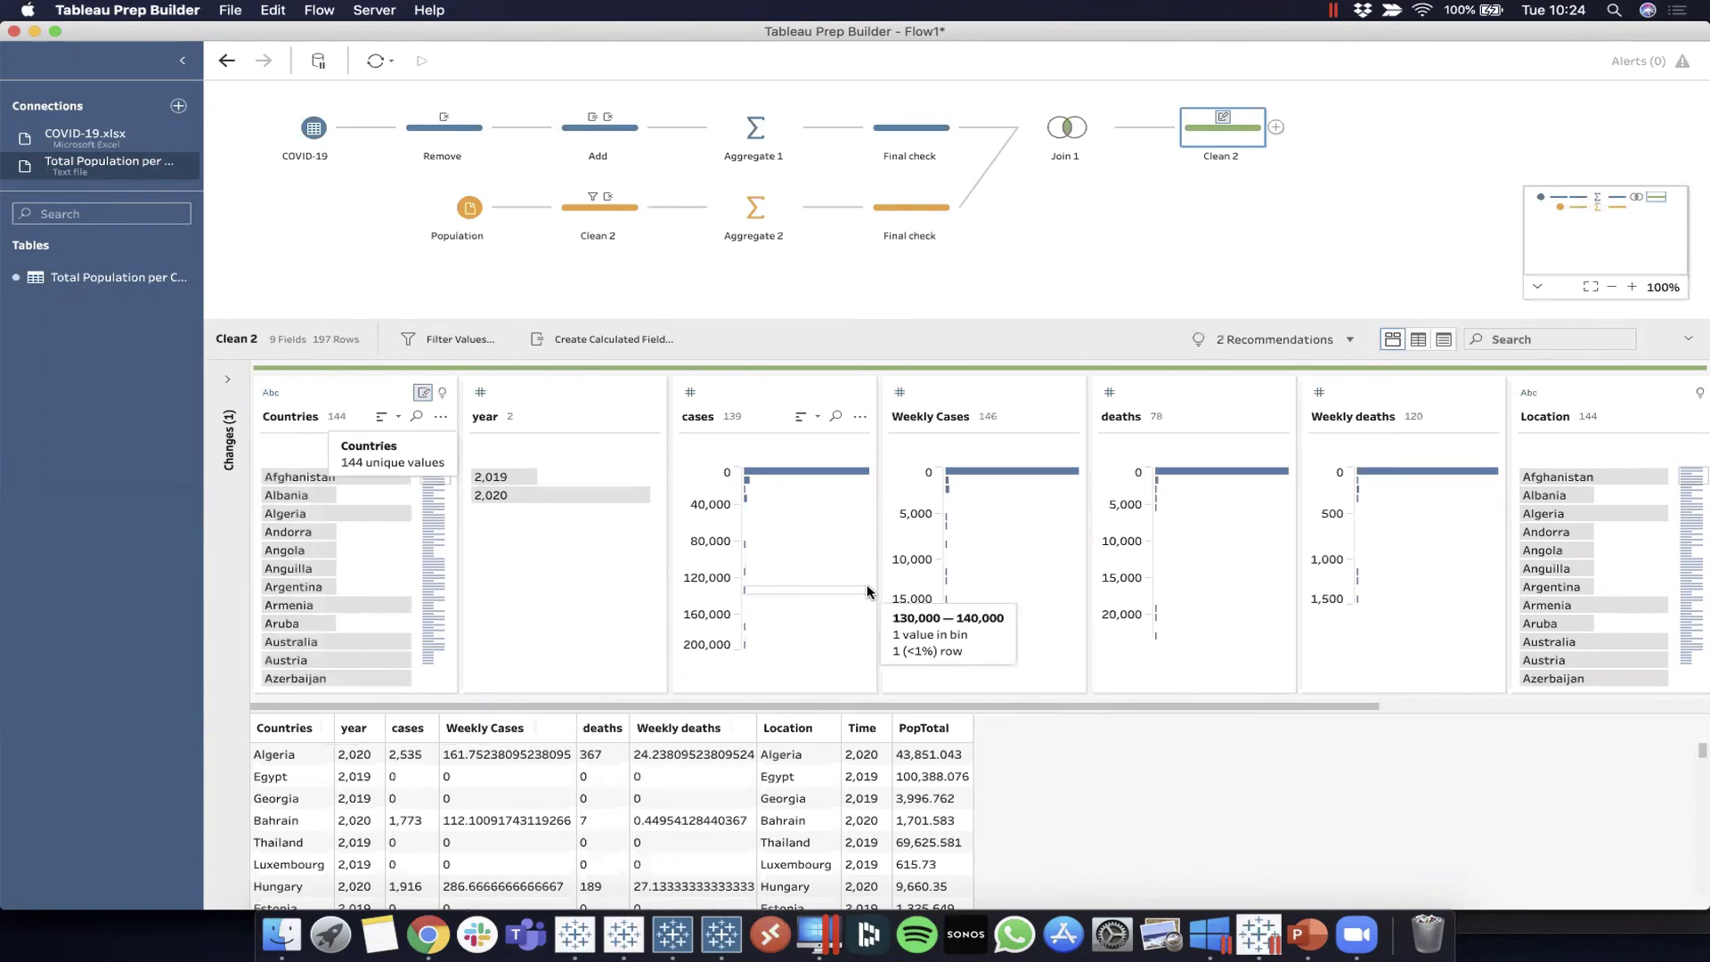
Remove the duplicate Location and Time fields from the clean step after the join
scroll(868, 591, "right", 3)
scroll(868, 591, "right", 5)
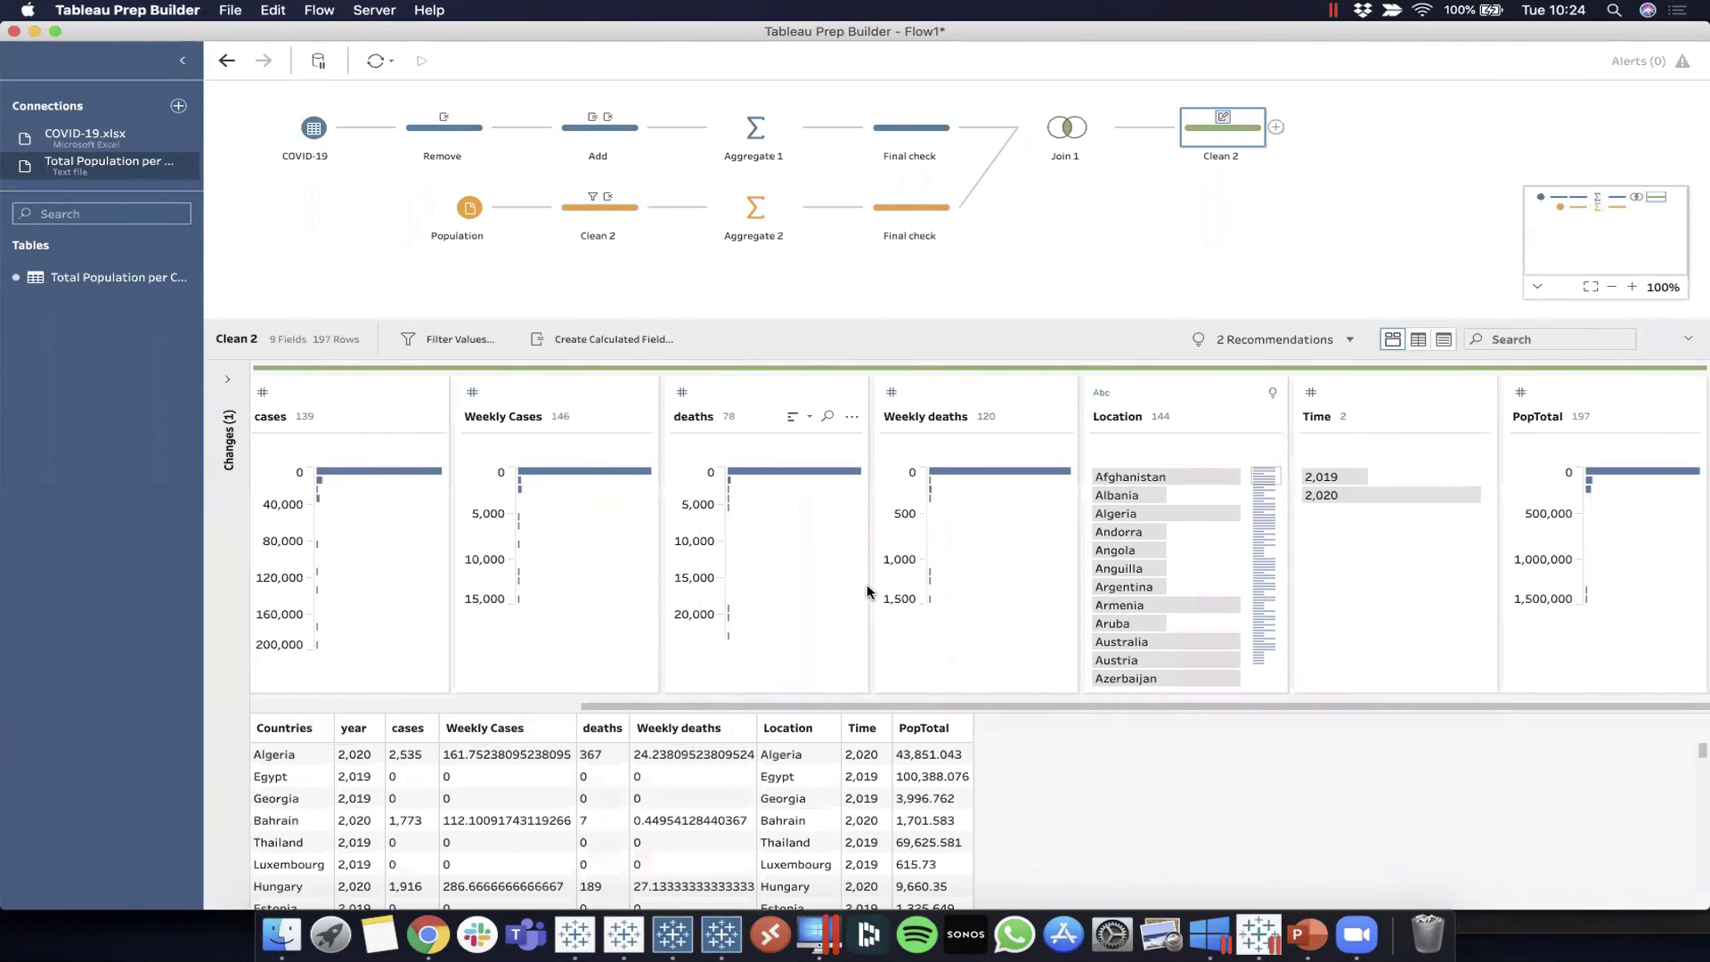
scroll(1102, 511, "down", 1)
scroll(1102, 510, "left", 8)
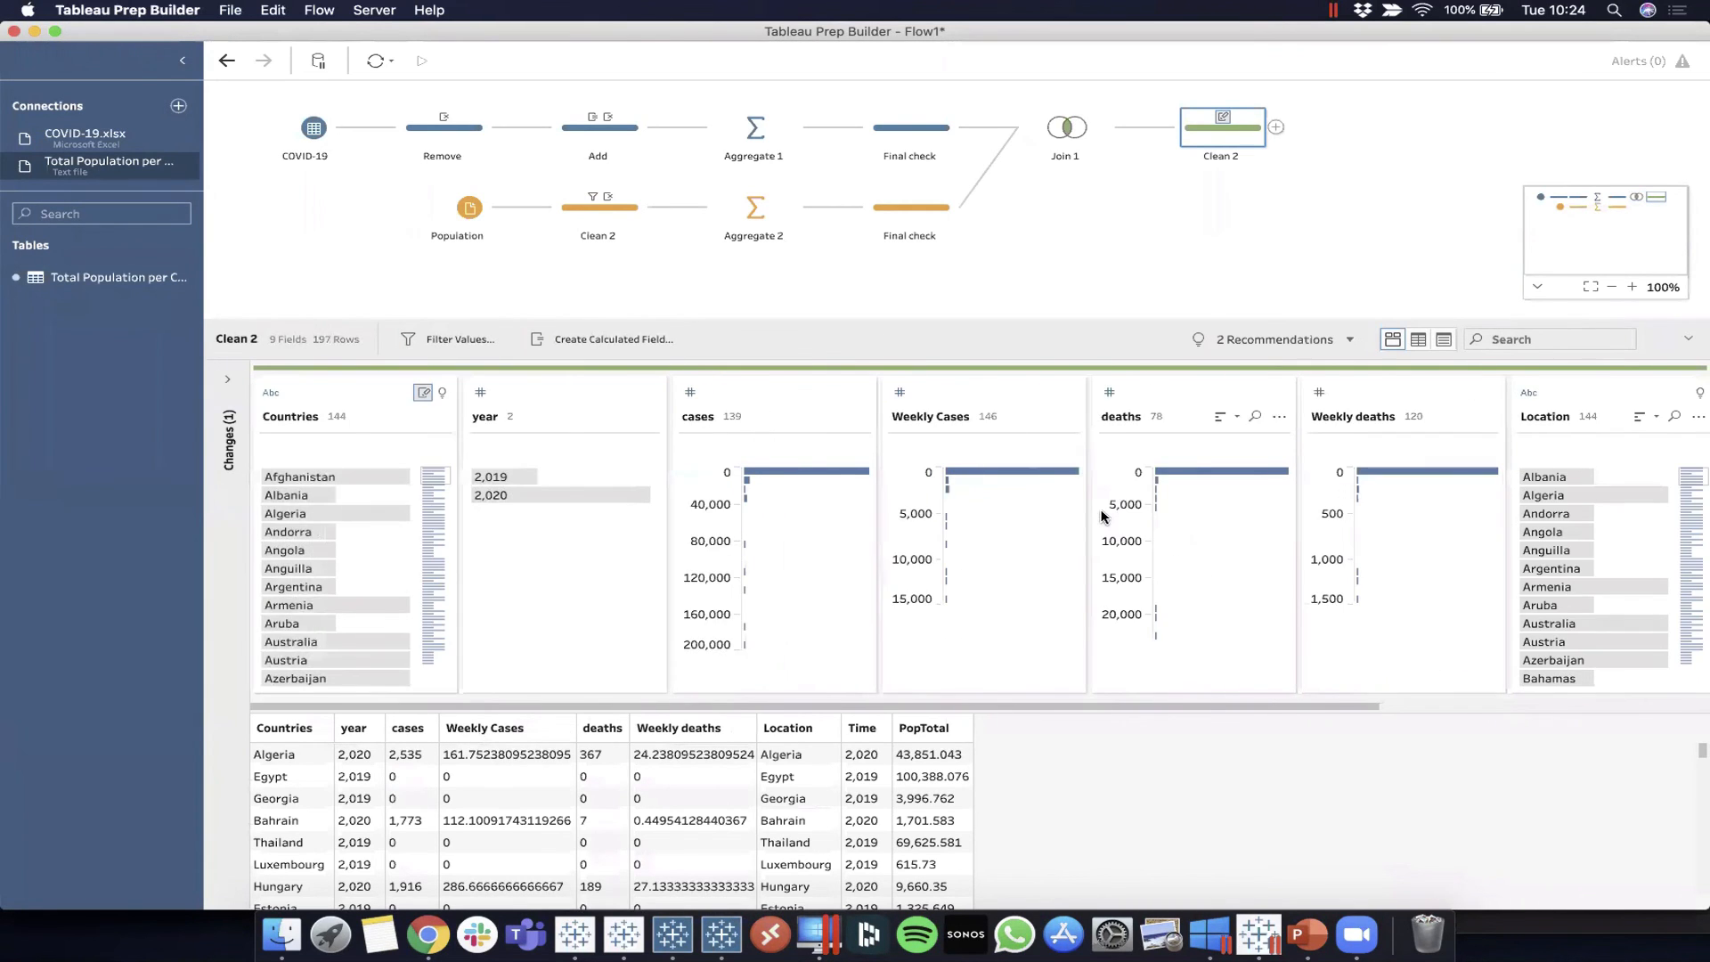
scroll(1102, 510, "right", 8)
left_click(1271, 416)
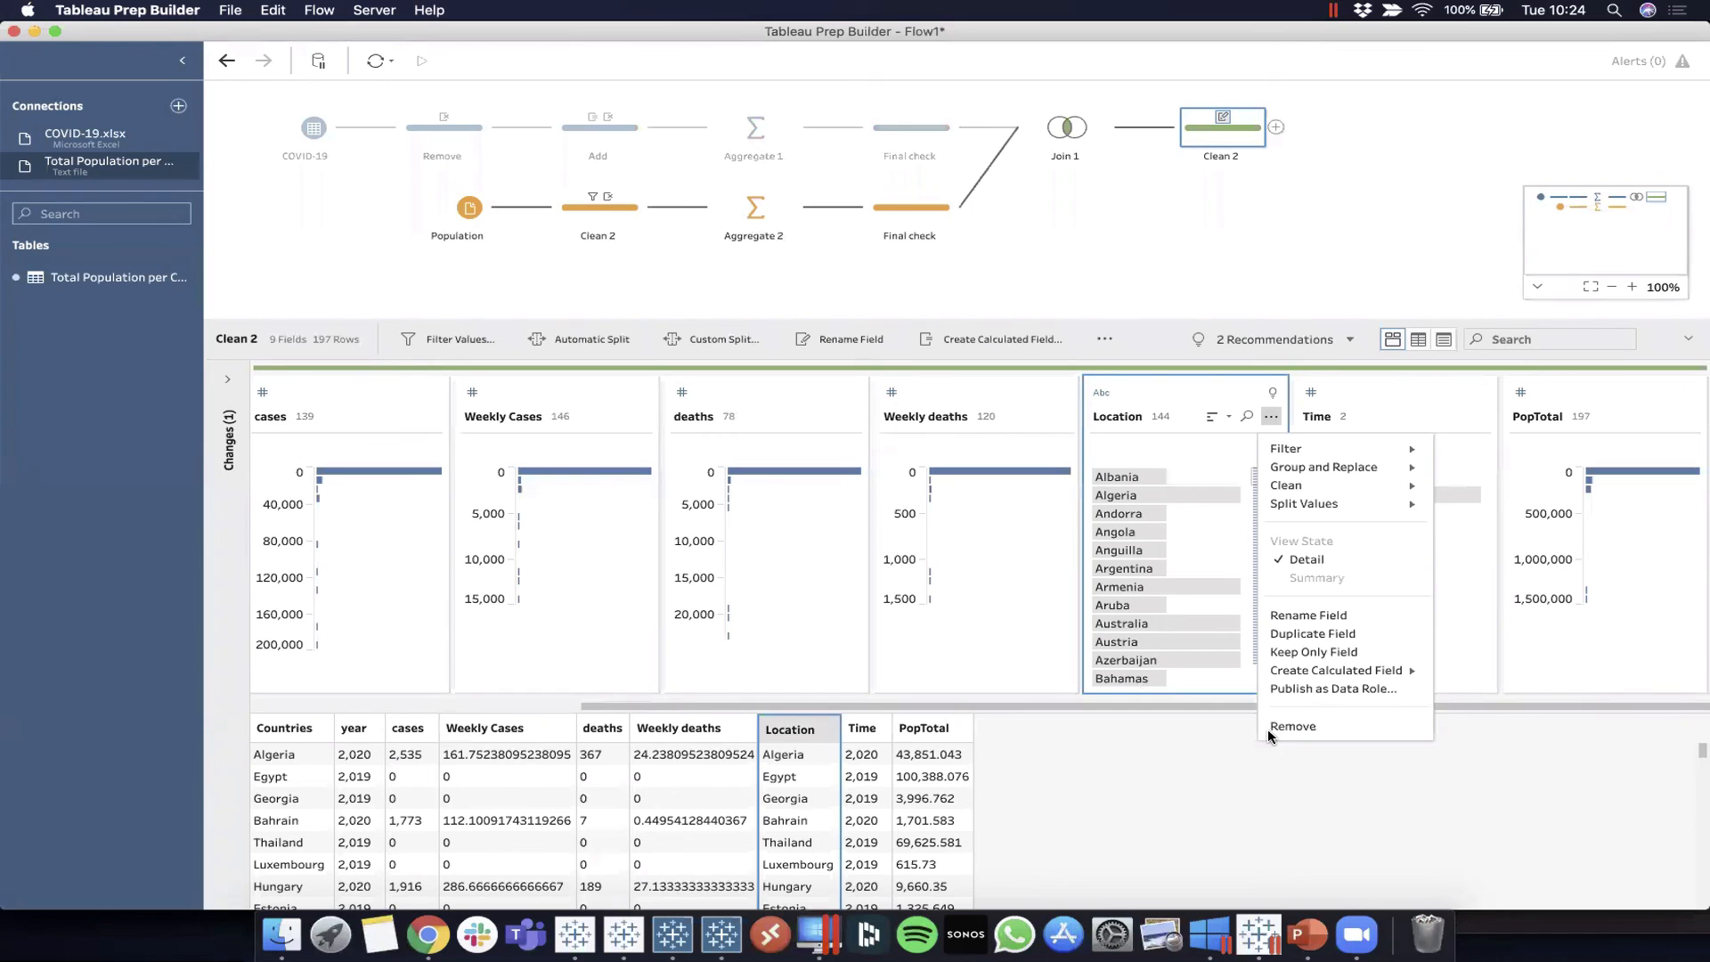
left_click(1289, 725)
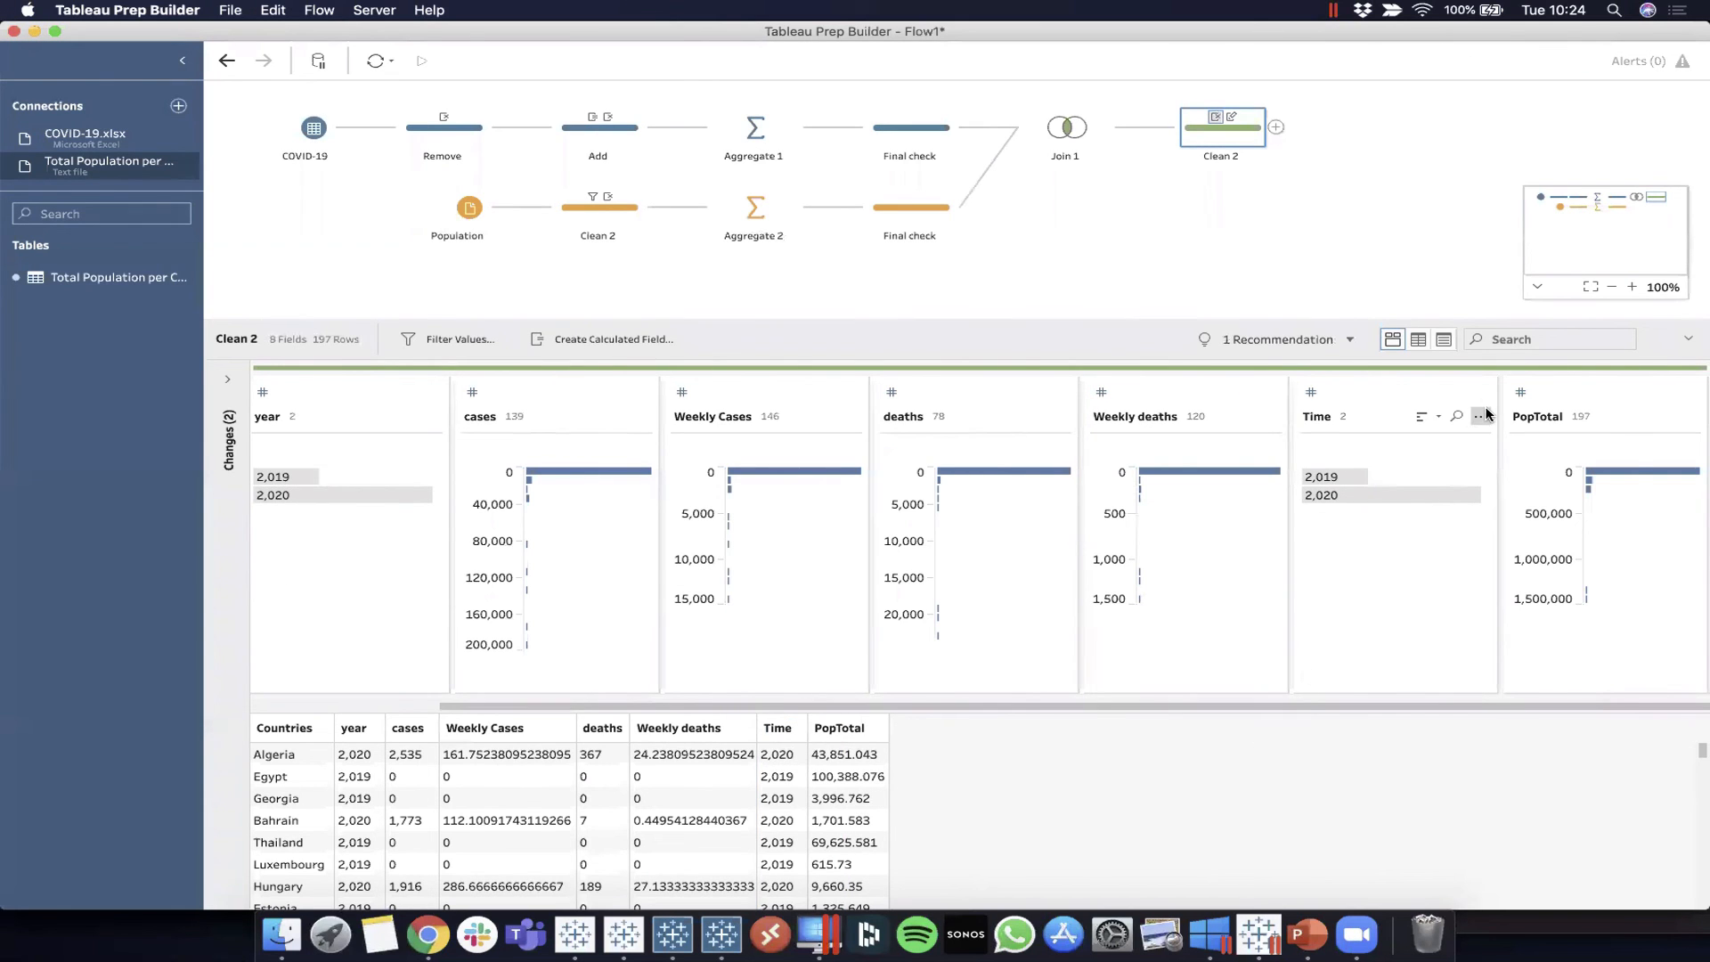
left_click(1480, 416)
left_click(1505, 720)
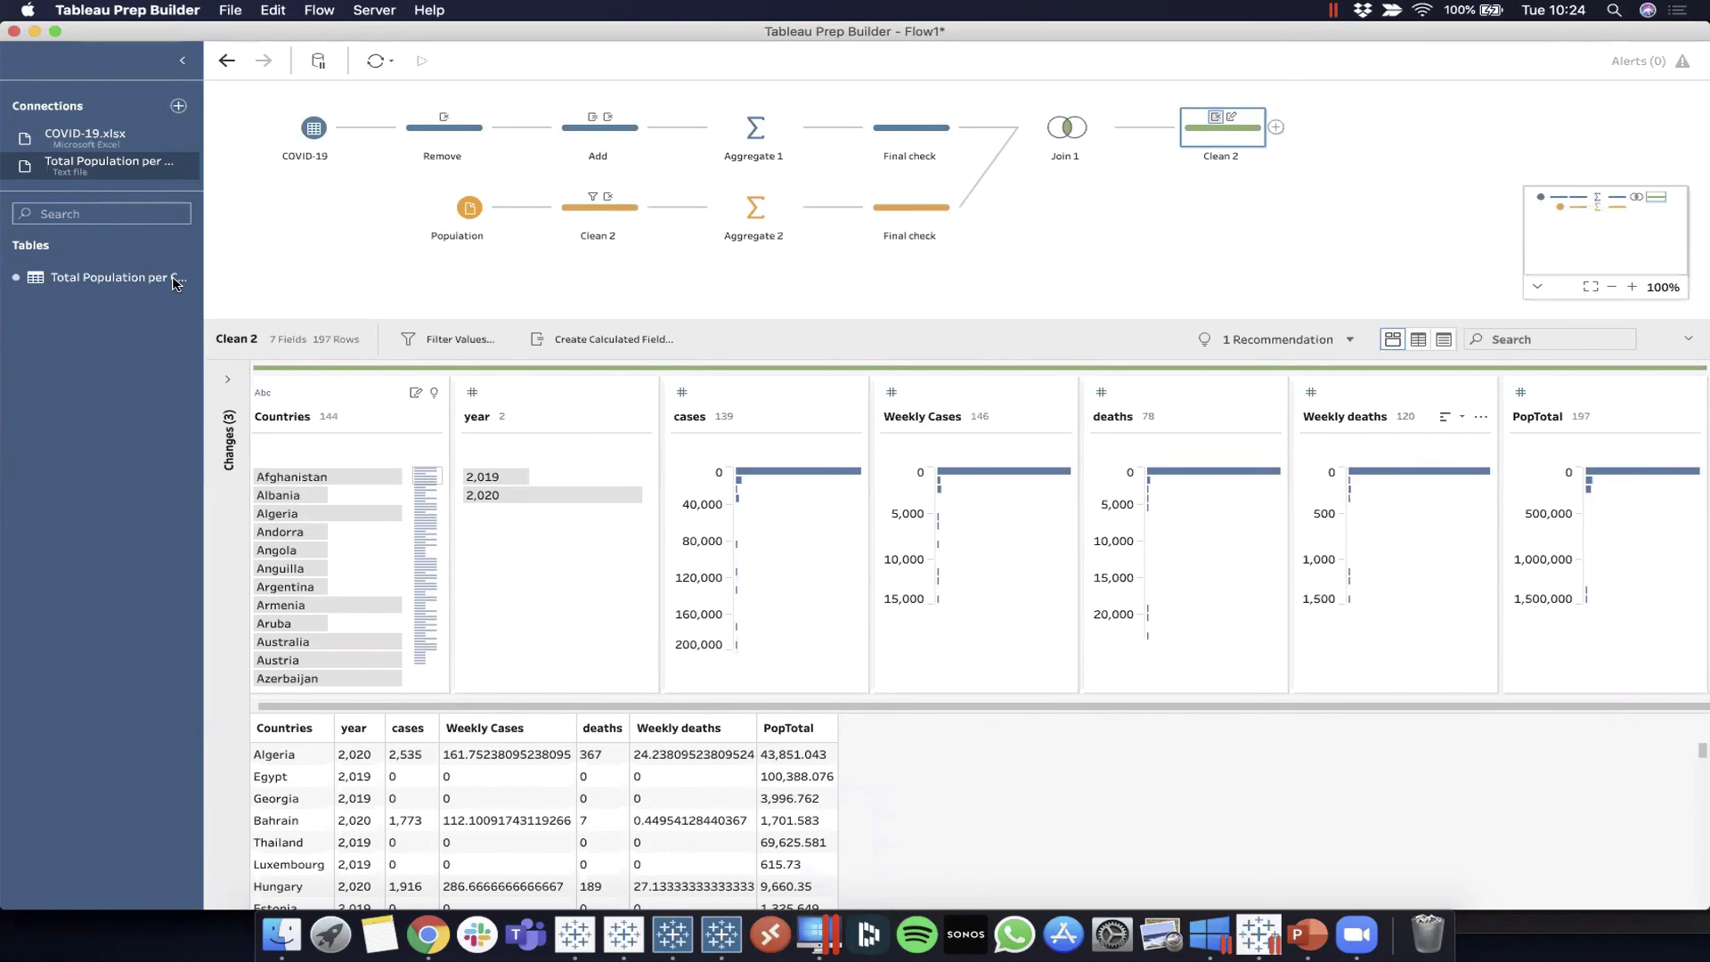
Look up the FIXED function in the calculated field editor's function reference and close the editor without saving
scroll(1402, 602, "left", 1)
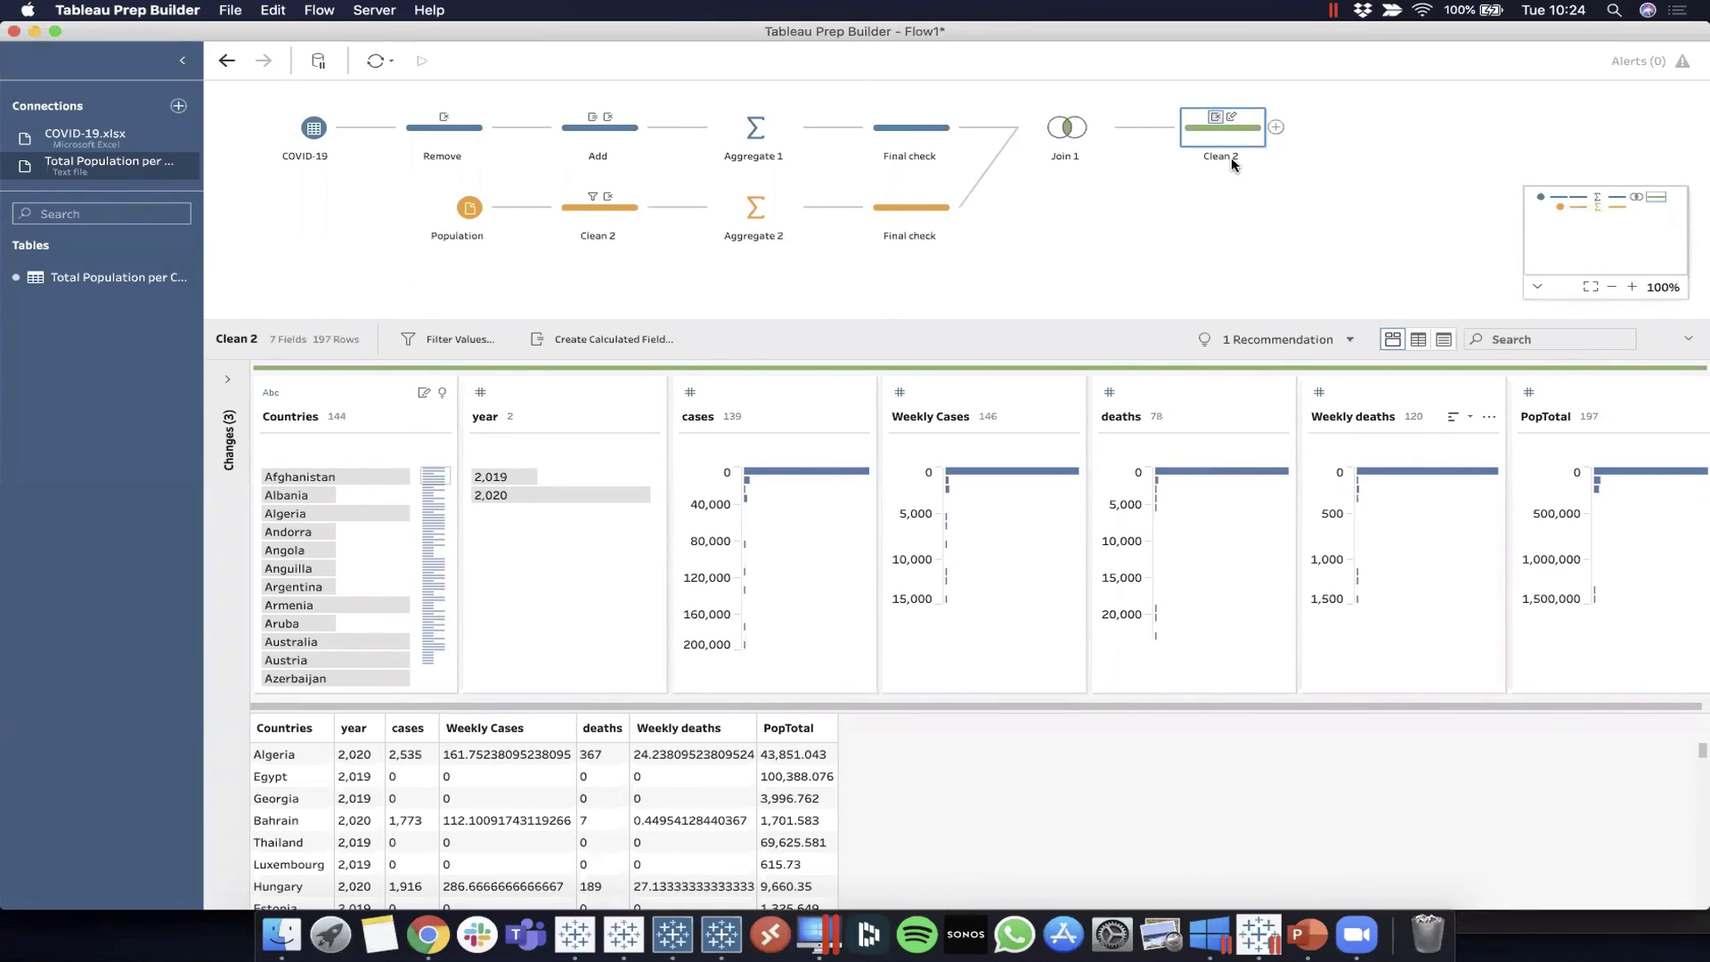
left_click(605, 338)
left_click(985, 346)
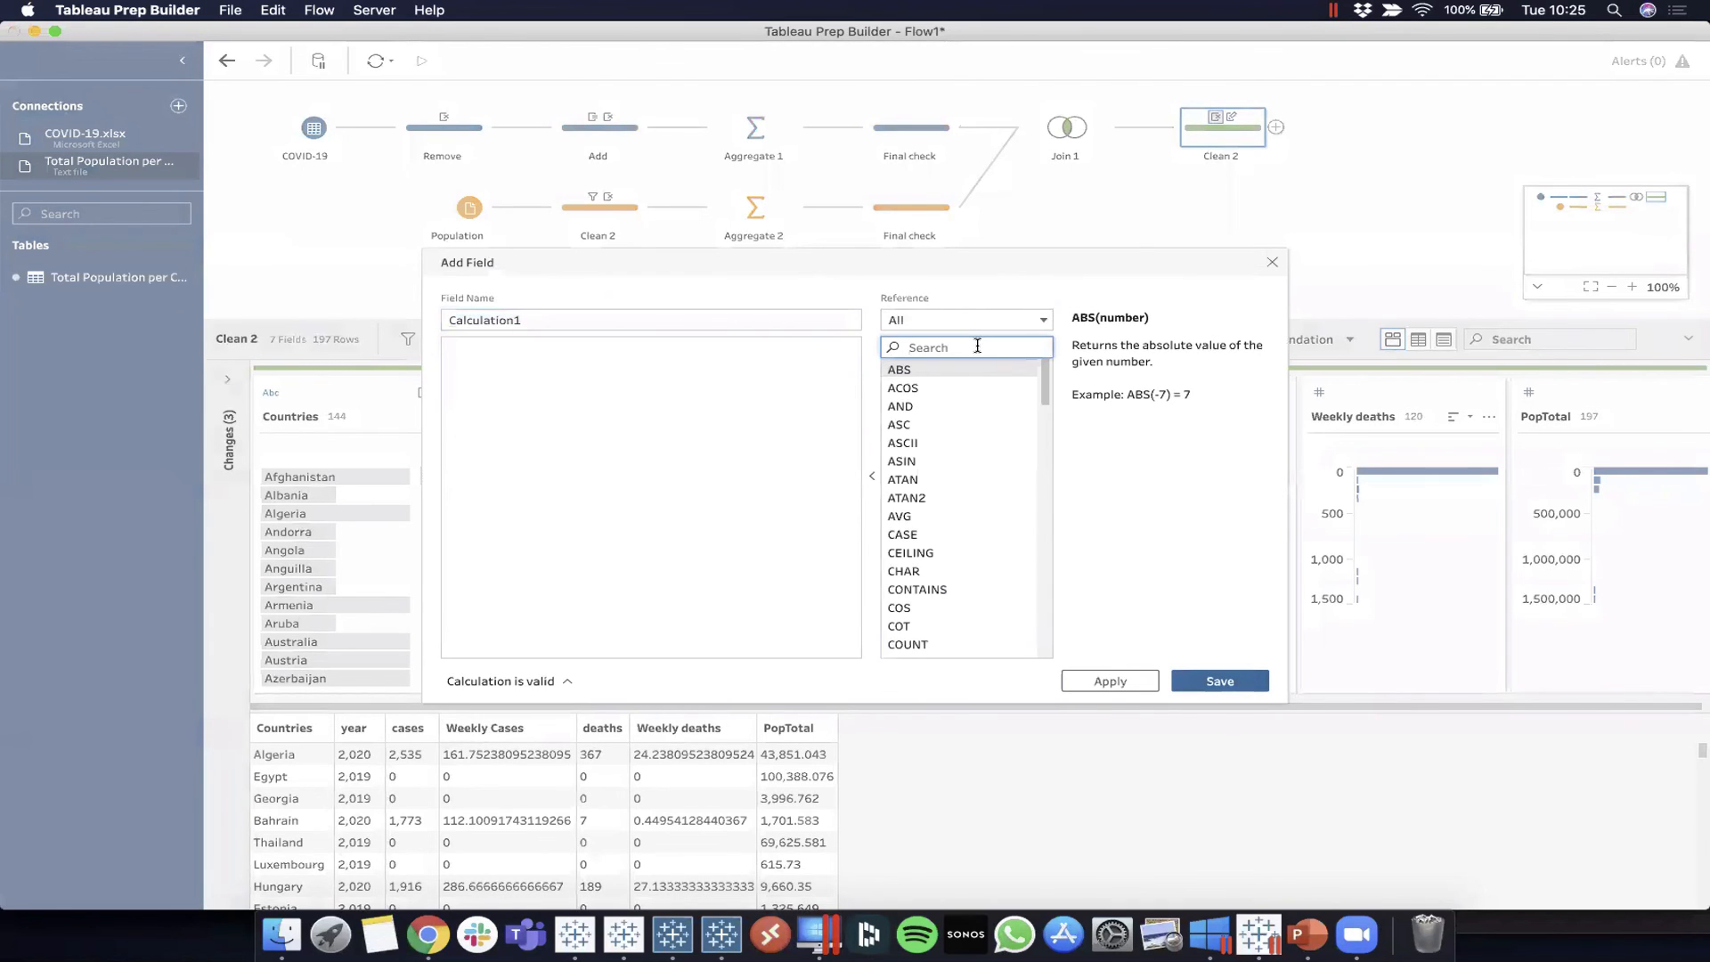
type("fix")
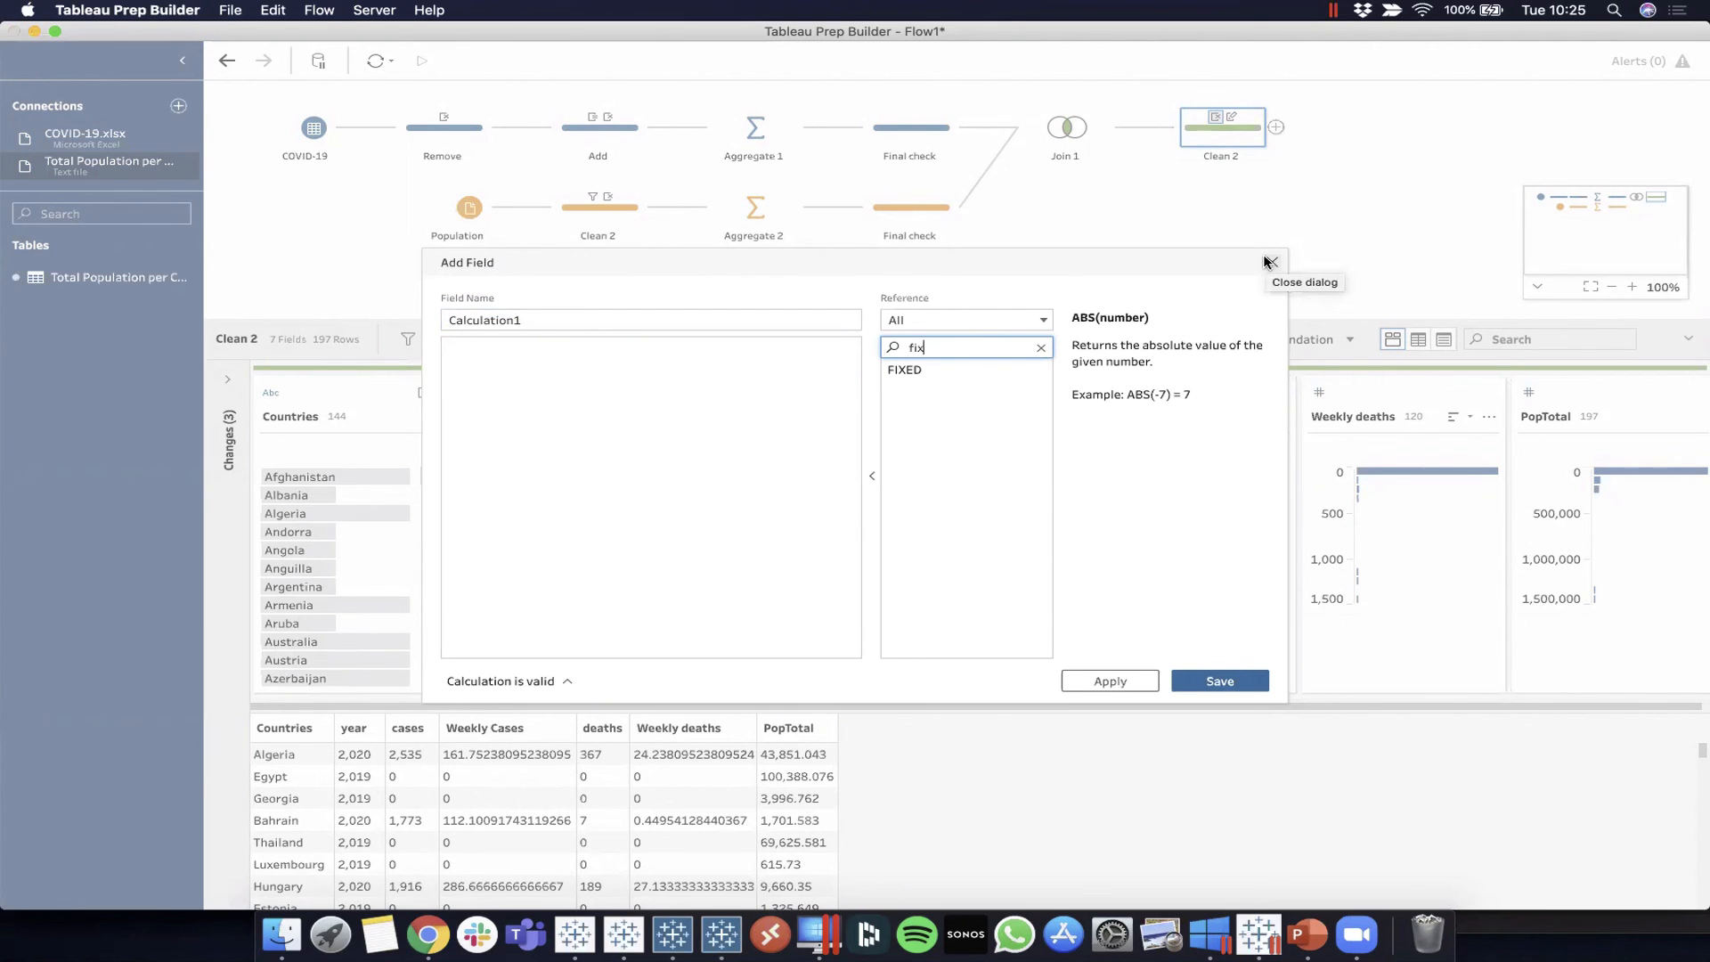
left_click(1269, 262)
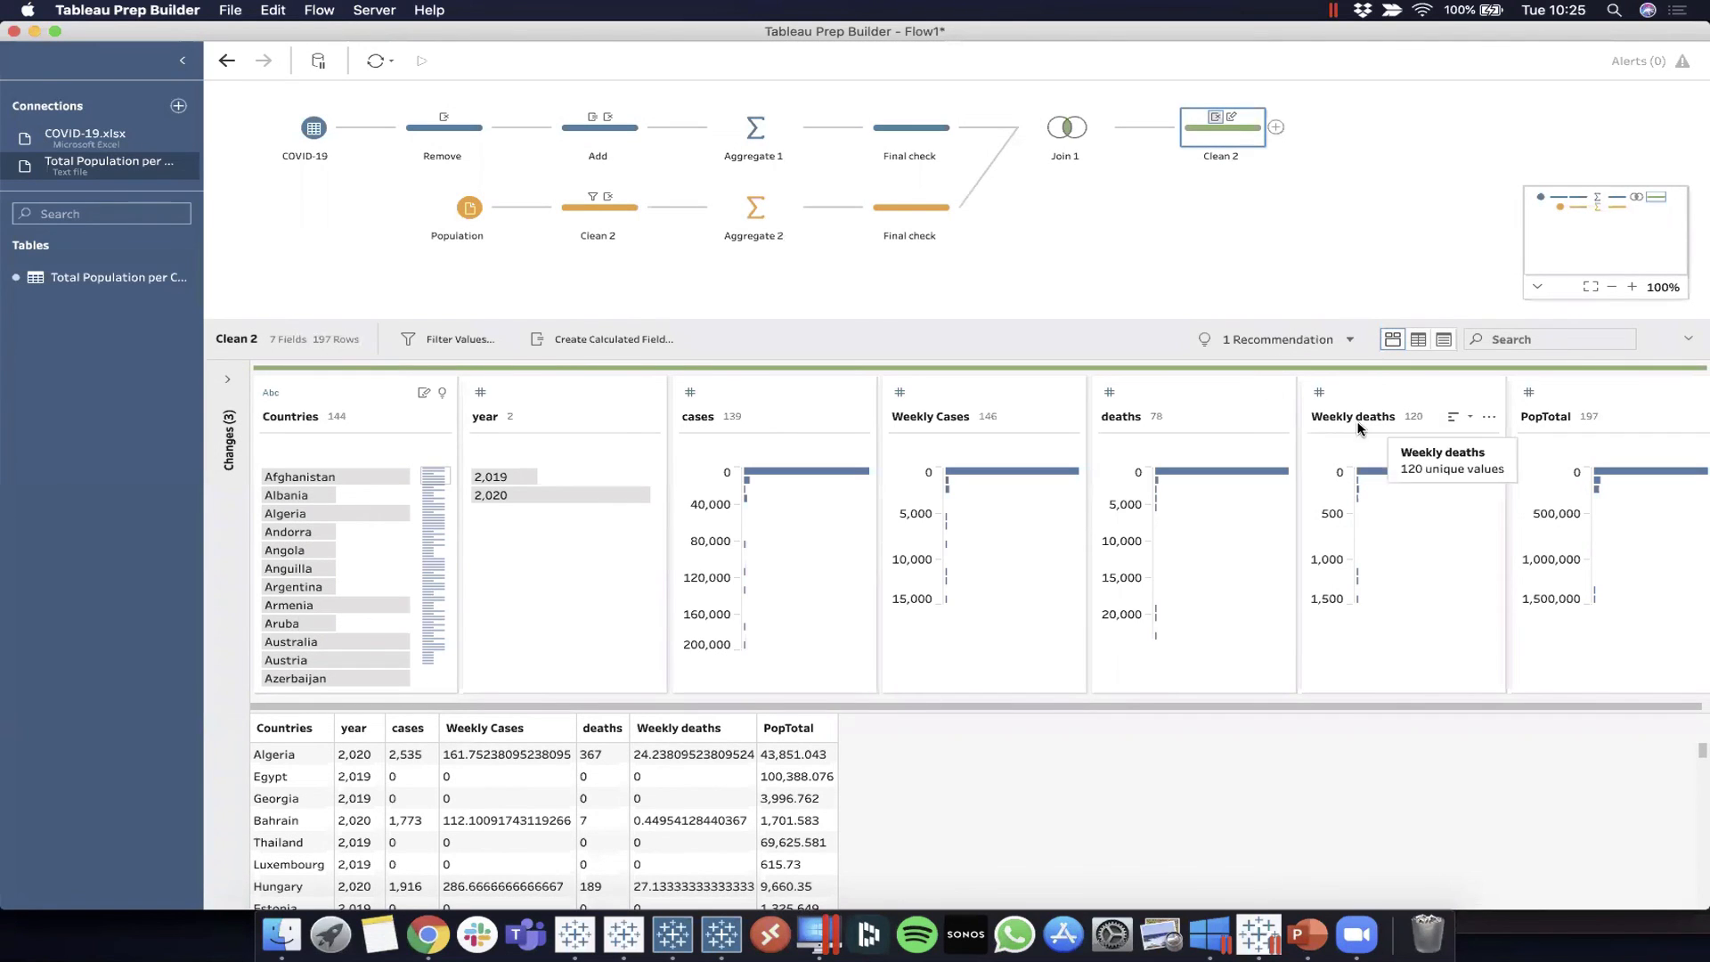
Create a Fixed LOD calculated field from the deaths field in the clean step after the join
left_click(1278, 416)
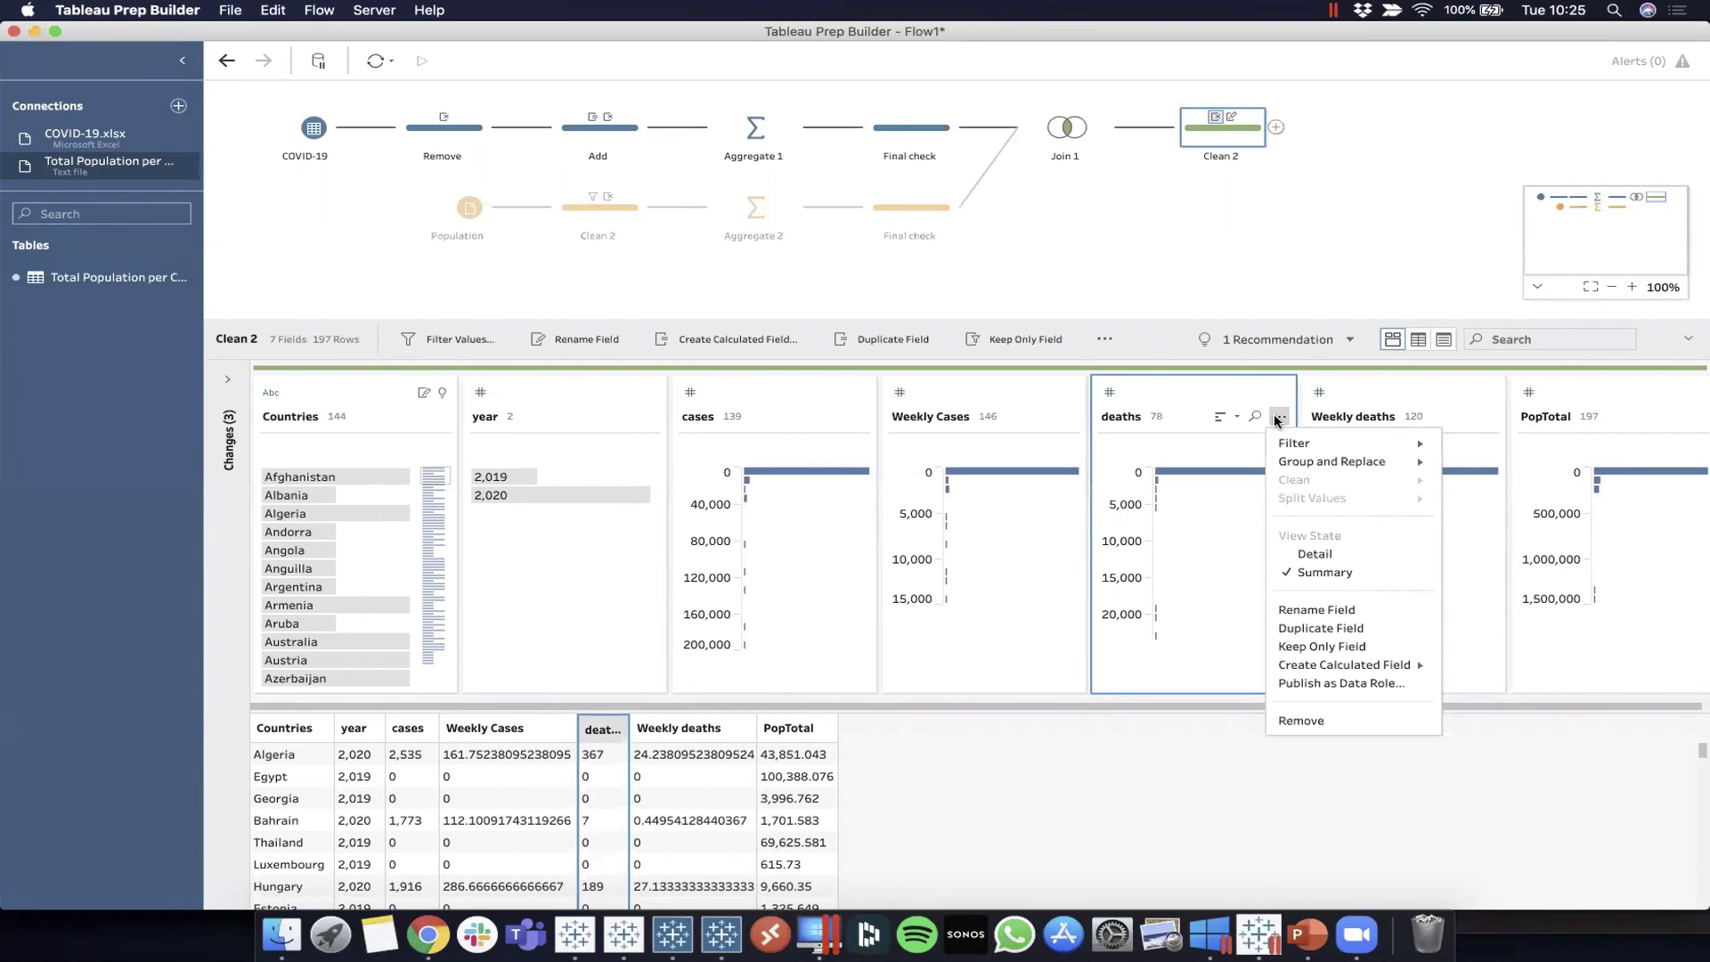
mouse_move(1347, 662)
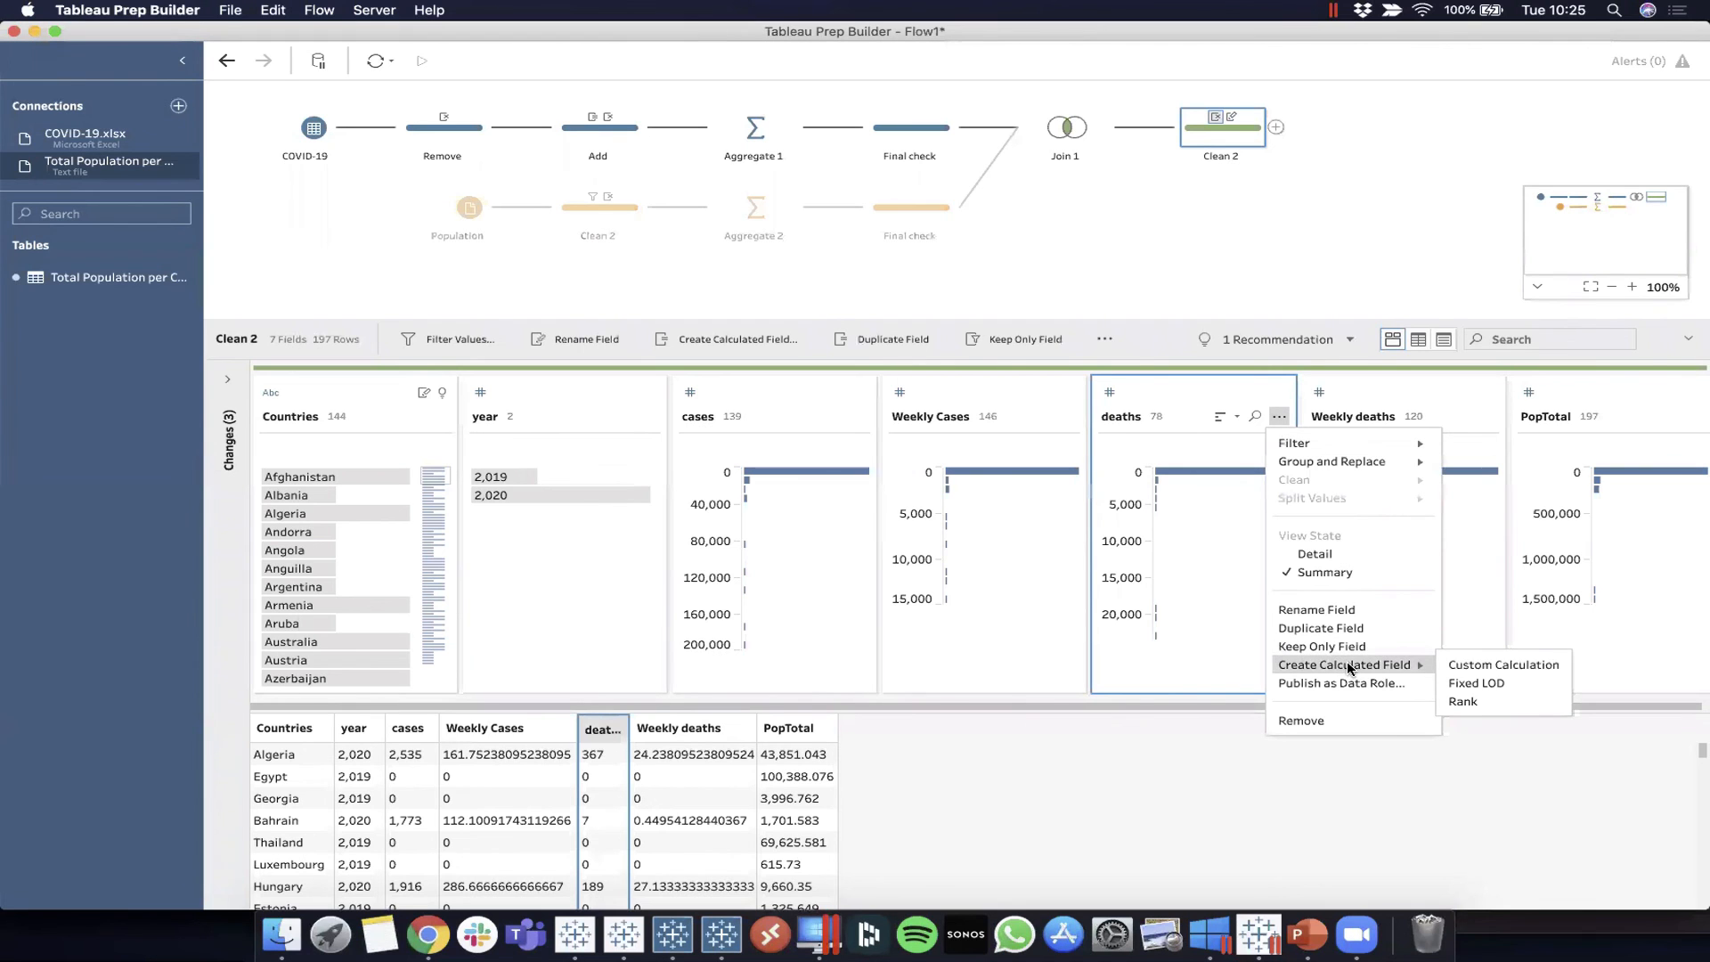
left_click(1468, 684)
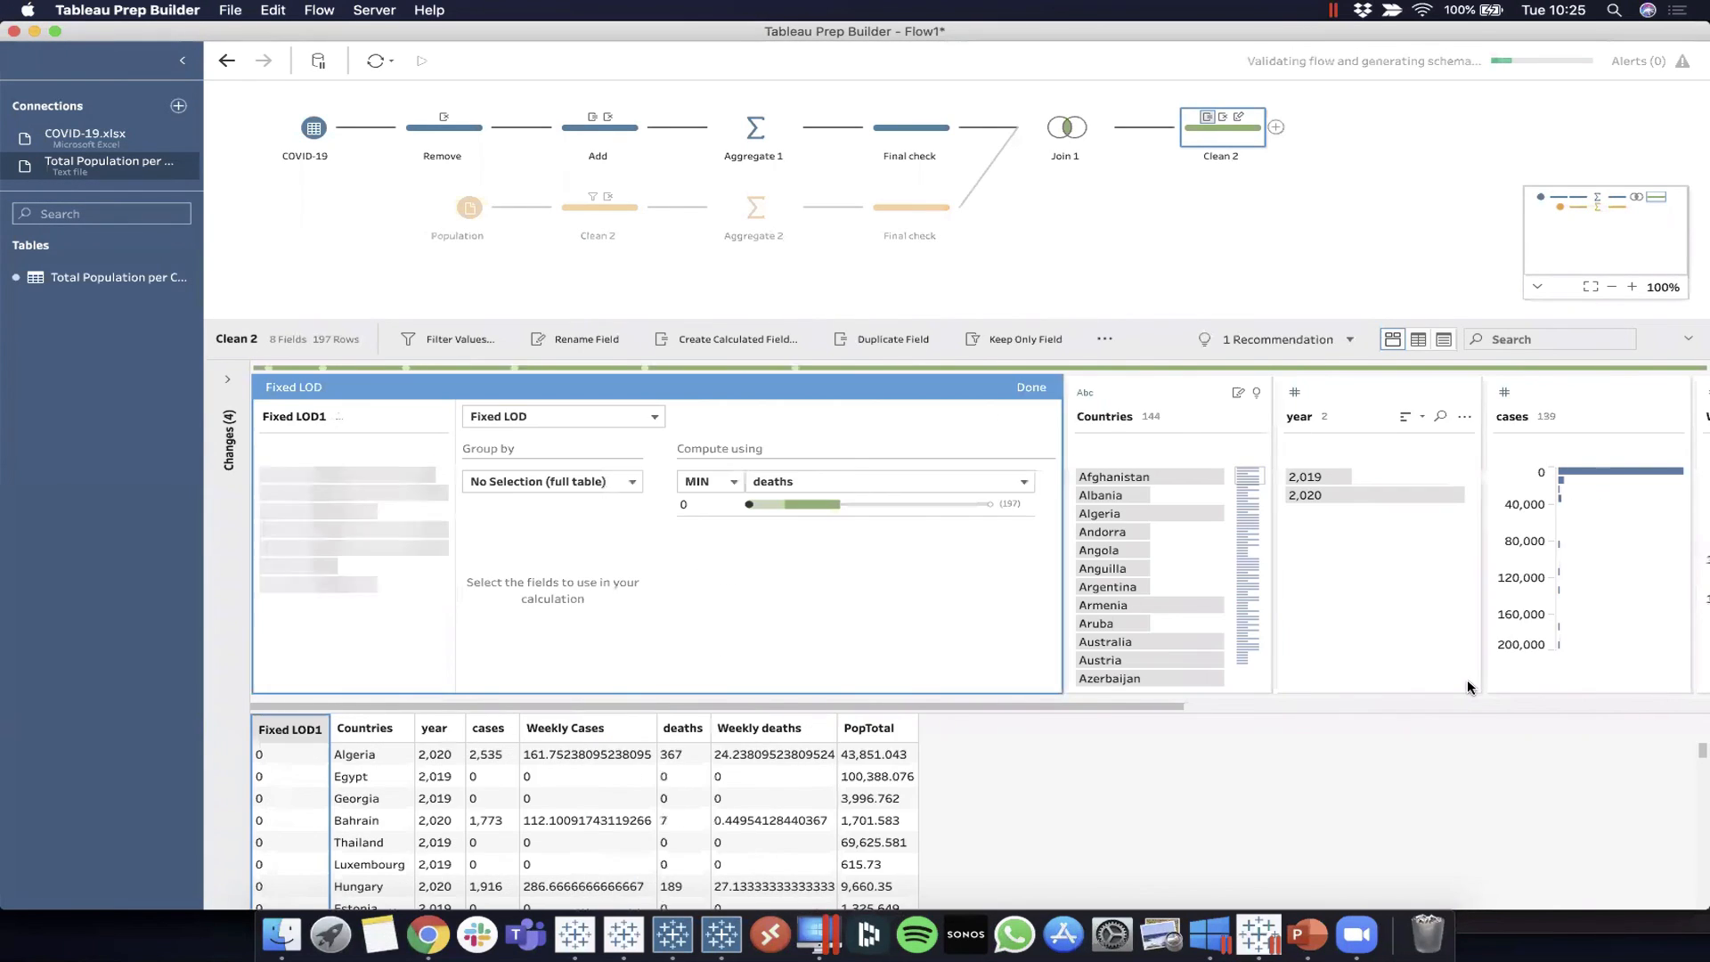